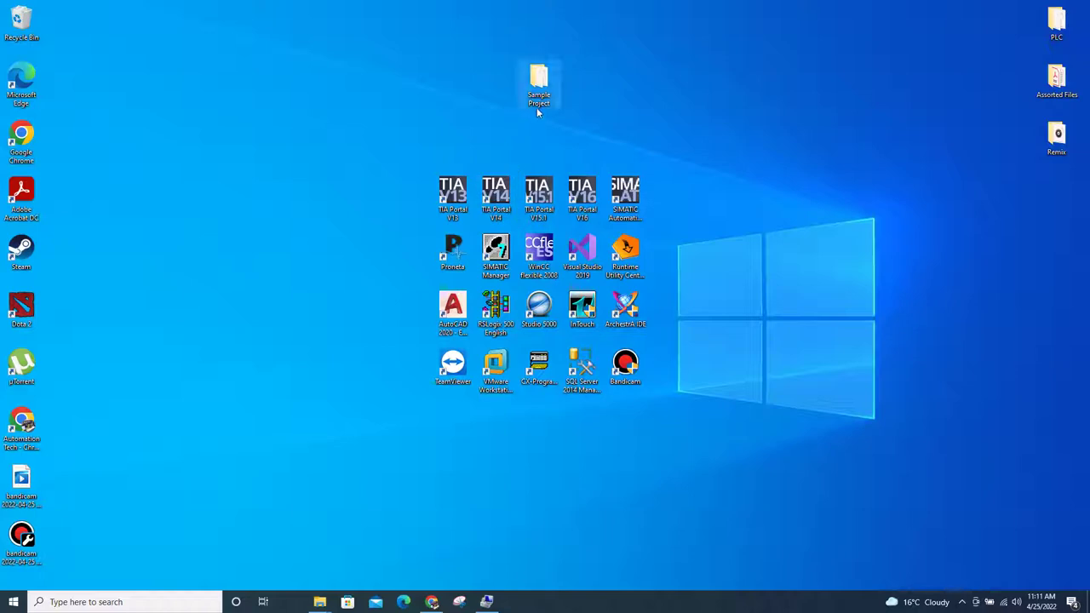
# Launch SIMATIC Manager without a new project and copy the Sample Project folder's path.
pyautogui.doubleClick(499, 252)
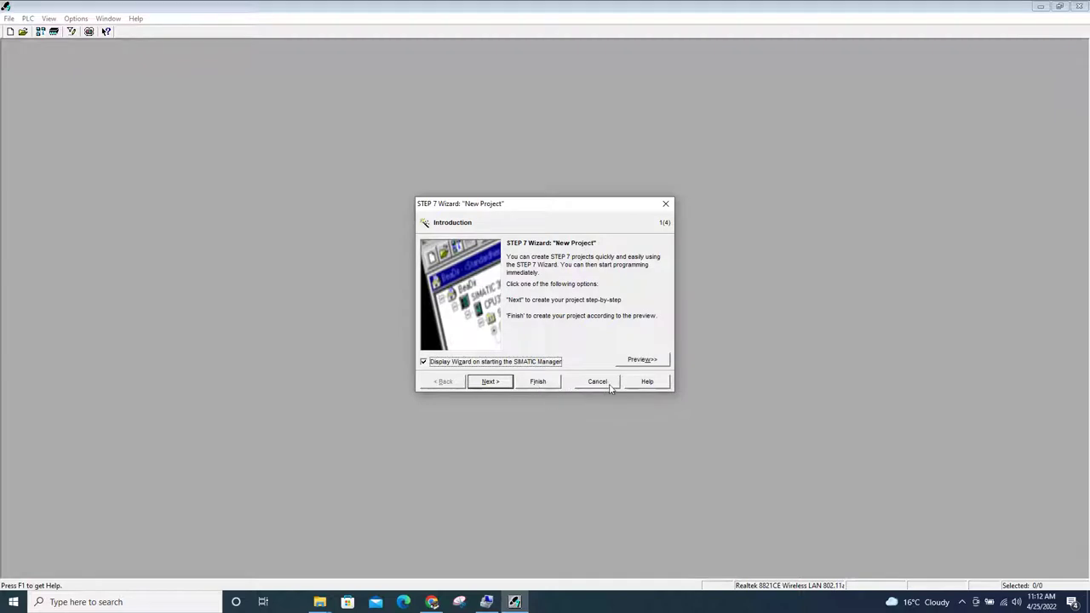
pyautogui.click(596, 383)
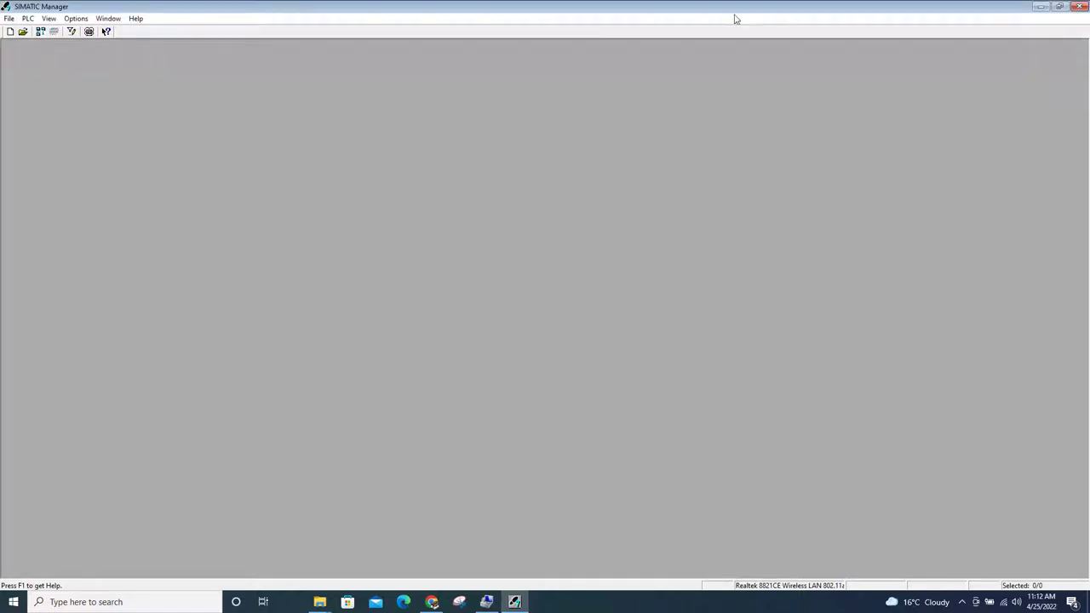
pyautogui.doubleClick(736, 7)
pyautogui.click(538, 94)
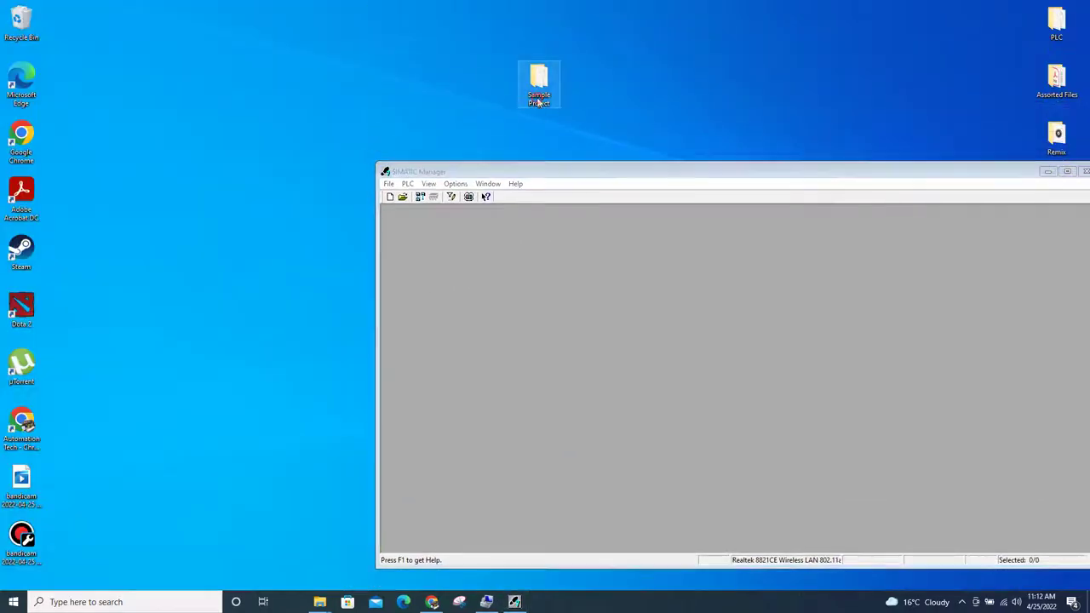
pyautogui.doubleClick(538, 101)
pyautogui.click(312, 71)
pyautogui.hotkey('ctrl', 'c')
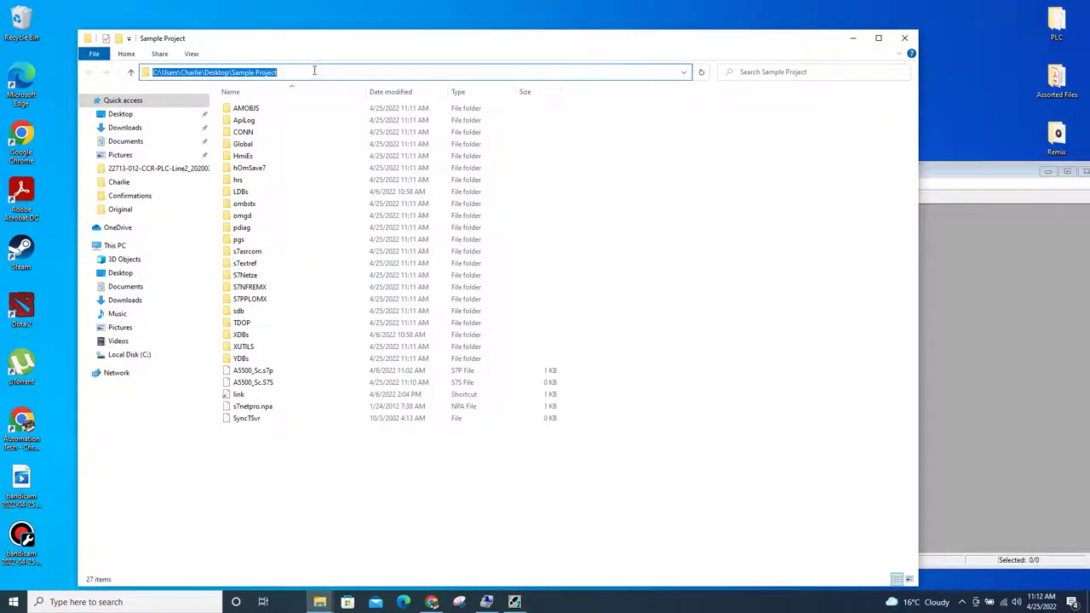
# Maximize SIMATIC Manager and bring up the list of existing projects.
pyautogui.click(981, 252)
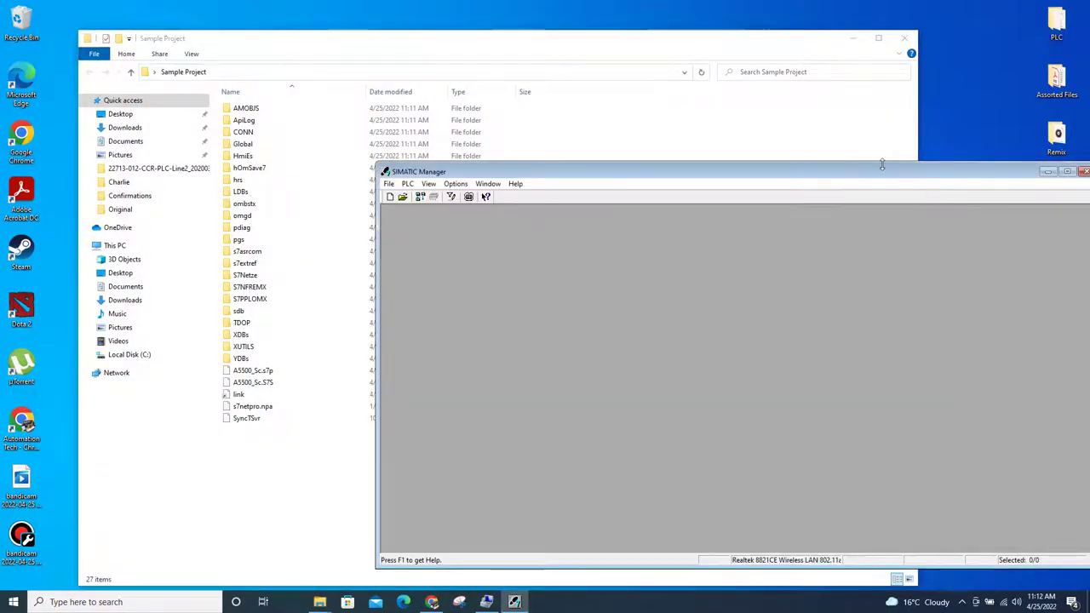
pyautogui.doubleClick(883, 169)
pyautogui.click(23, 31)
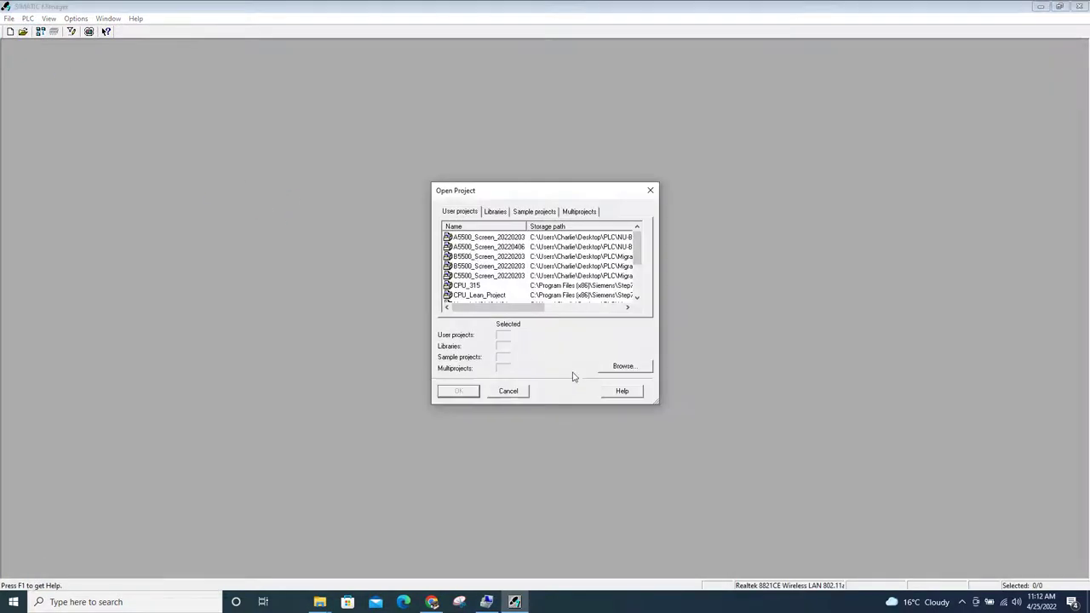
# Search the pasted Sample Project path and open the found A5500_Screen_20220406 project.
pyautogui.click(622, 367)
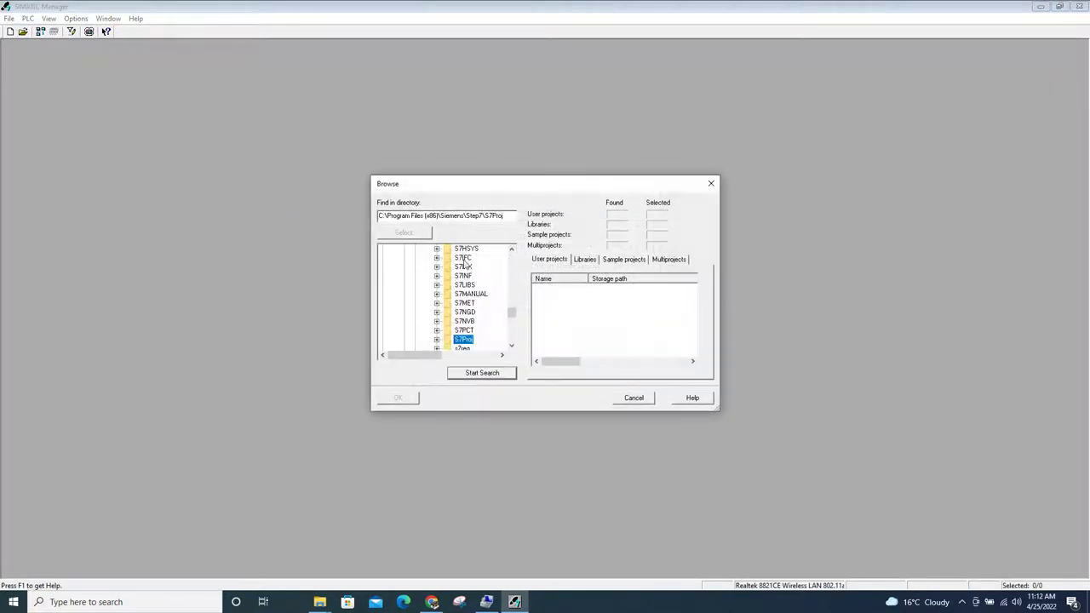
pyautogui.moveTo(512, 221); pyautogui.dragTo(254, 224)
pyautogui.hotkey('ctrl', 'v')
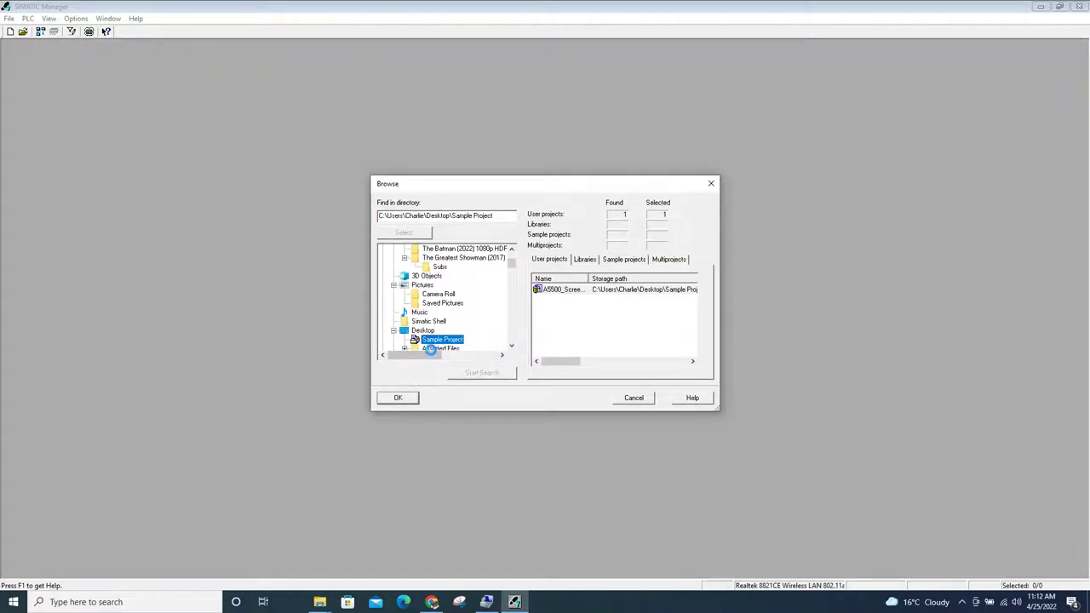
pyautogui.press('Return')
pyautogui.click(443, 260)
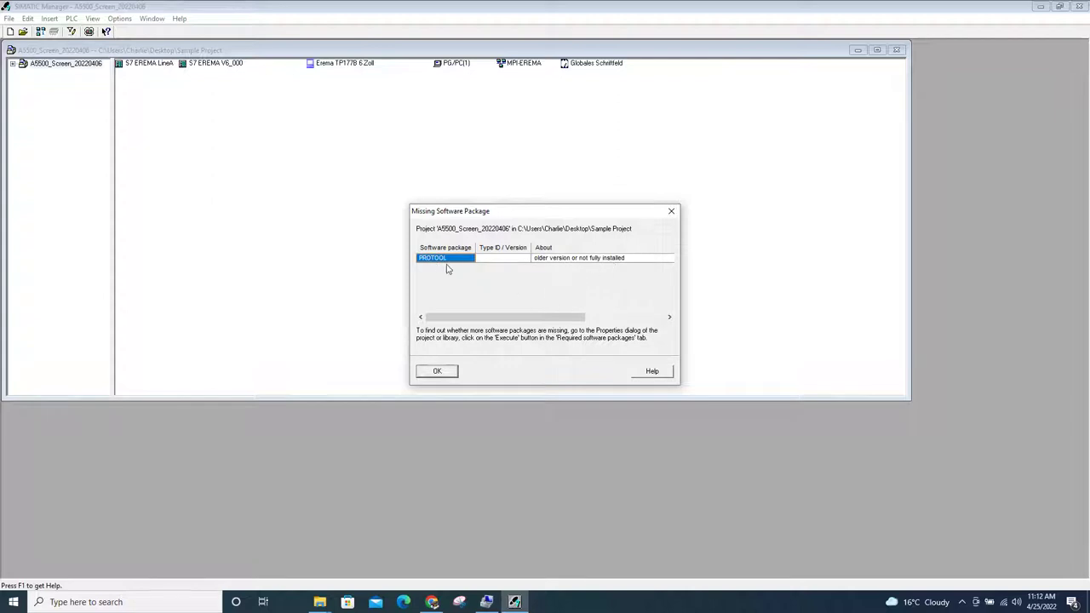
# Acknowledge the missing PROTOOL package warning, maximize the project window, and close SIMATIC Manager.
pyautogui.click(506, 259)
pyautogui.click(586, 259)
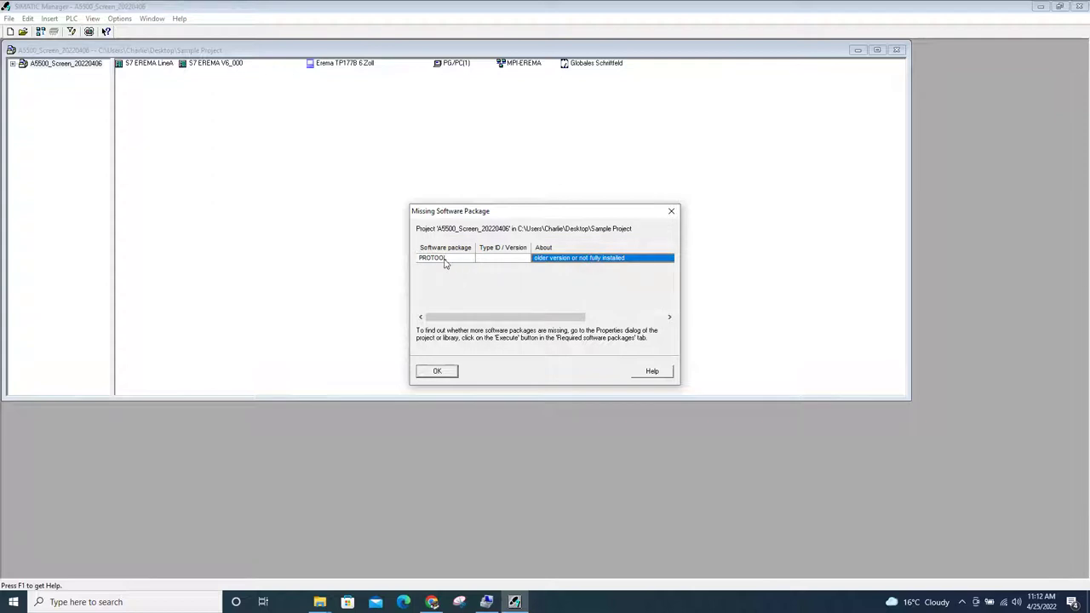
pyautogui.click(443, 260)
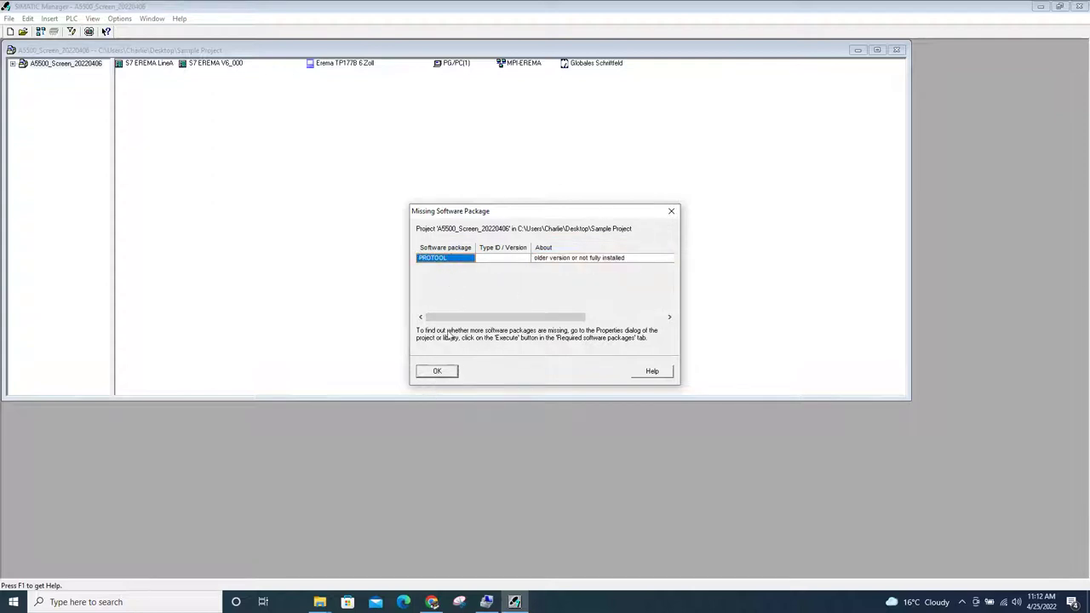
pyautogui.click(432, 375)
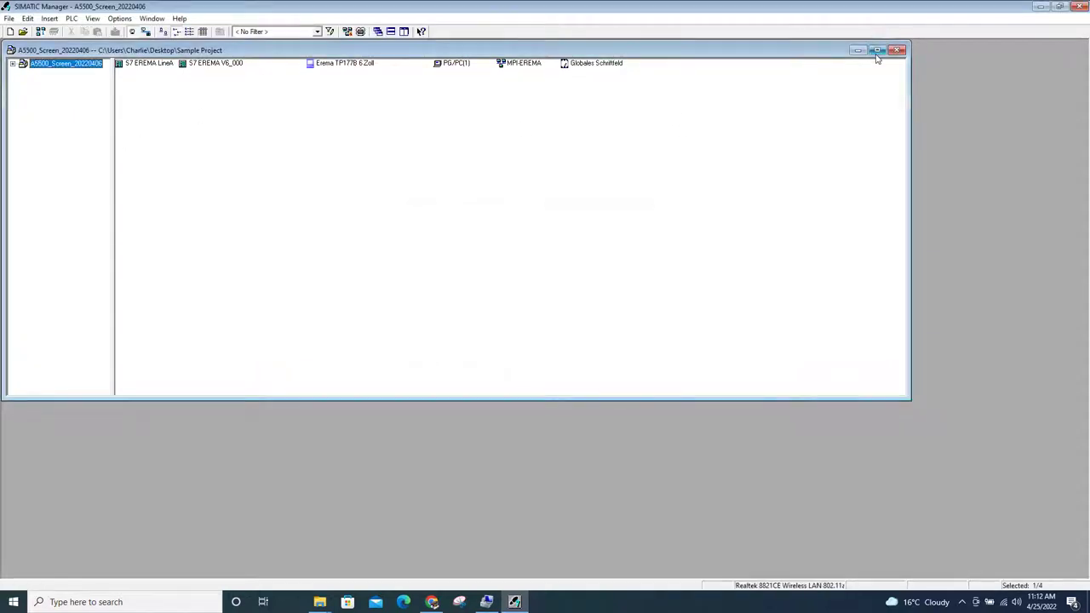
pyautogui.click(878, 50)
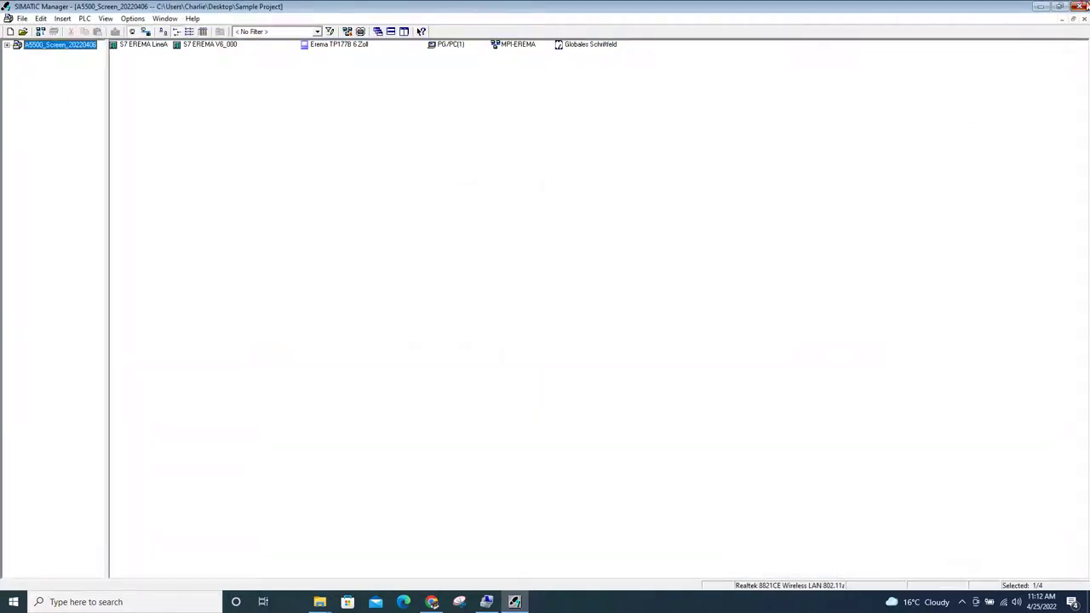
pyautogui.click(1080, 6)
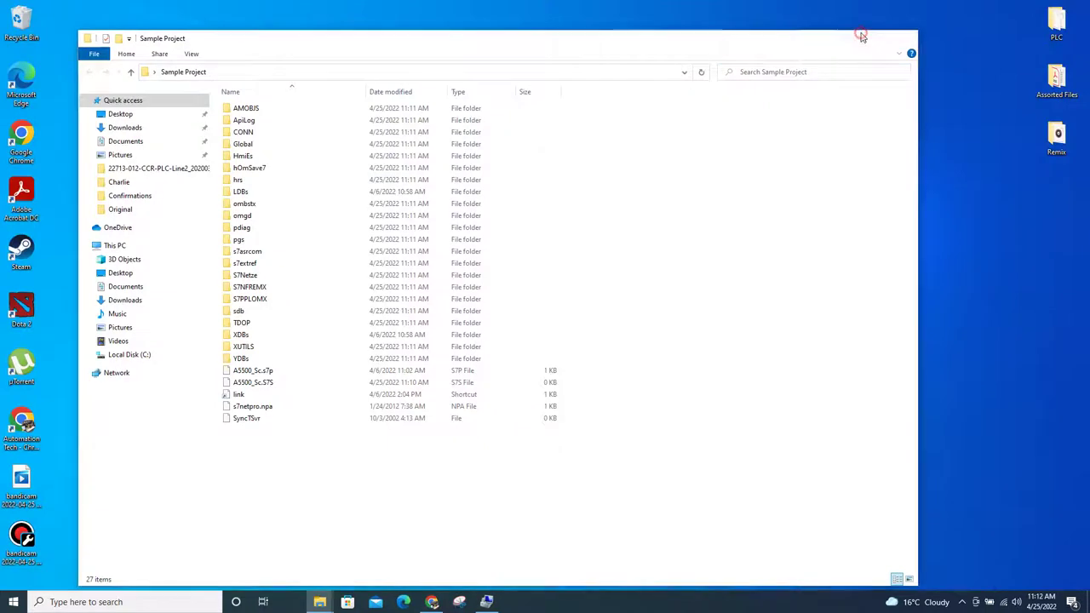
# Close the Sample Project folder window and launch TIA Portal V16.
pyautogui.click(904, 39)
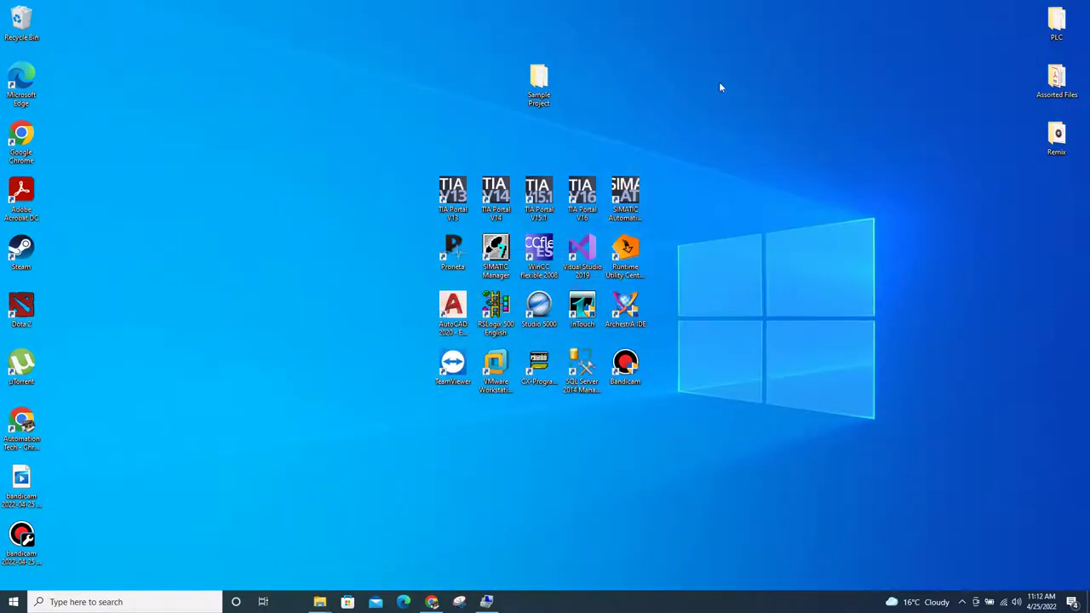
pyautogui.doubleClick(582, 197)
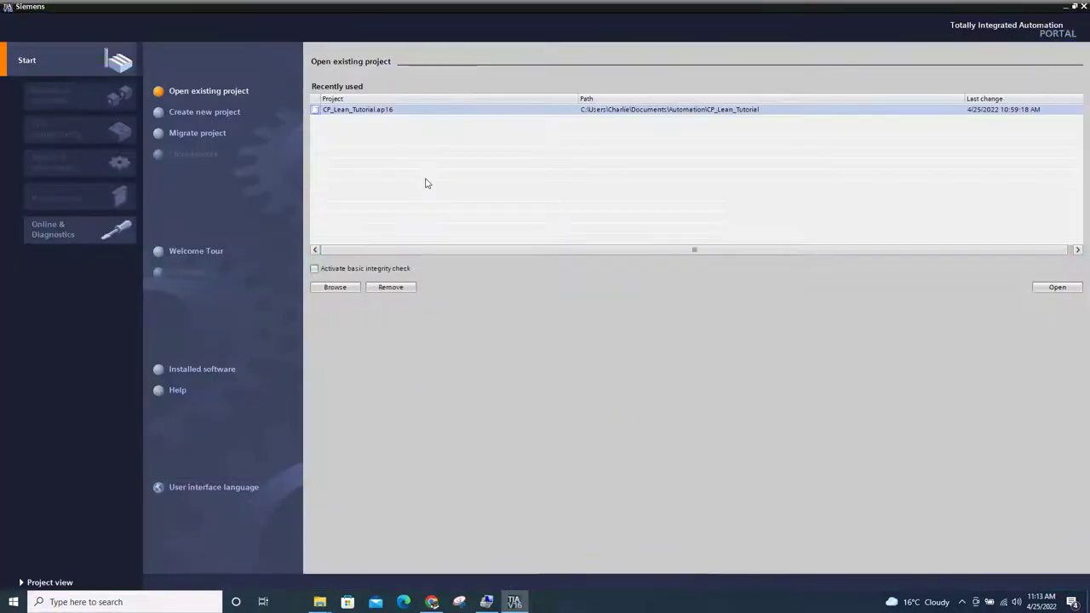
# Start a project migration using Desktop > Sample Project > A5500_Sc.s7p as the source.
pyautogui.click(181, 135)
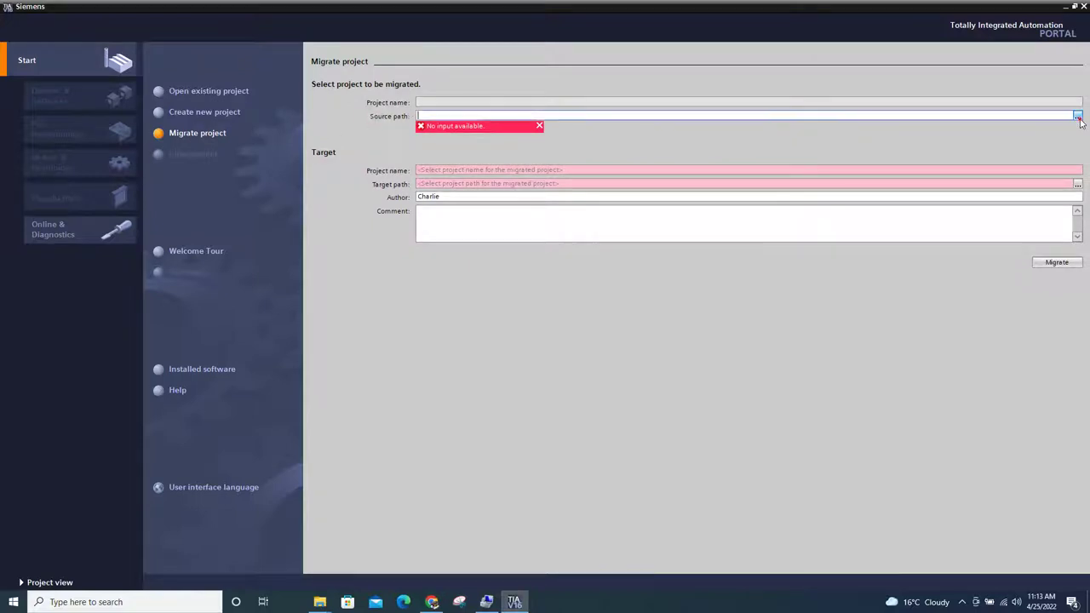
pyautogui.click(1078, 115)
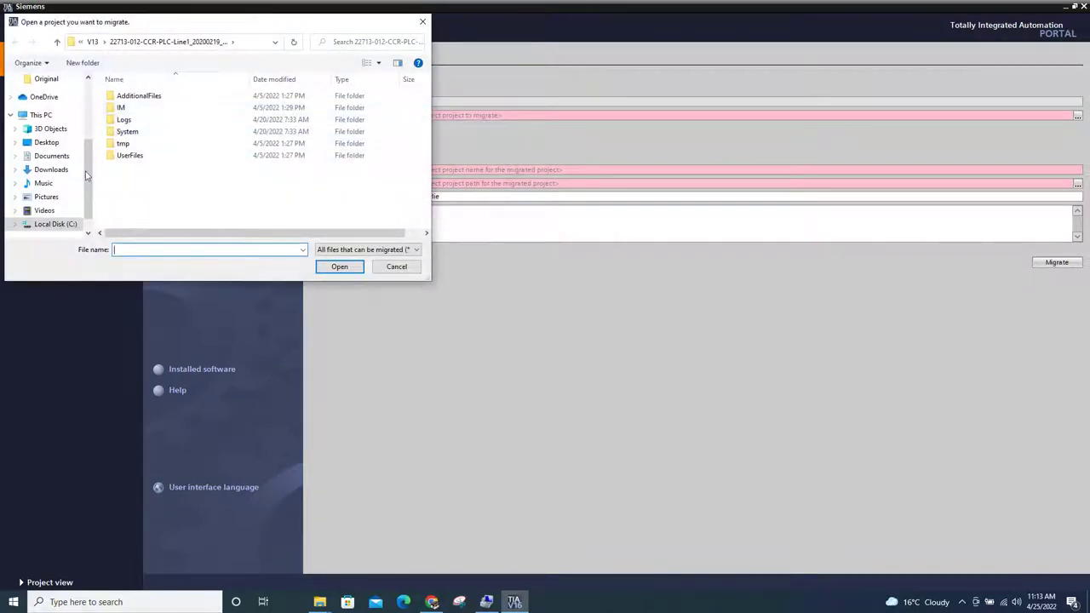
pyautogui.scroll(3, 89, 170)
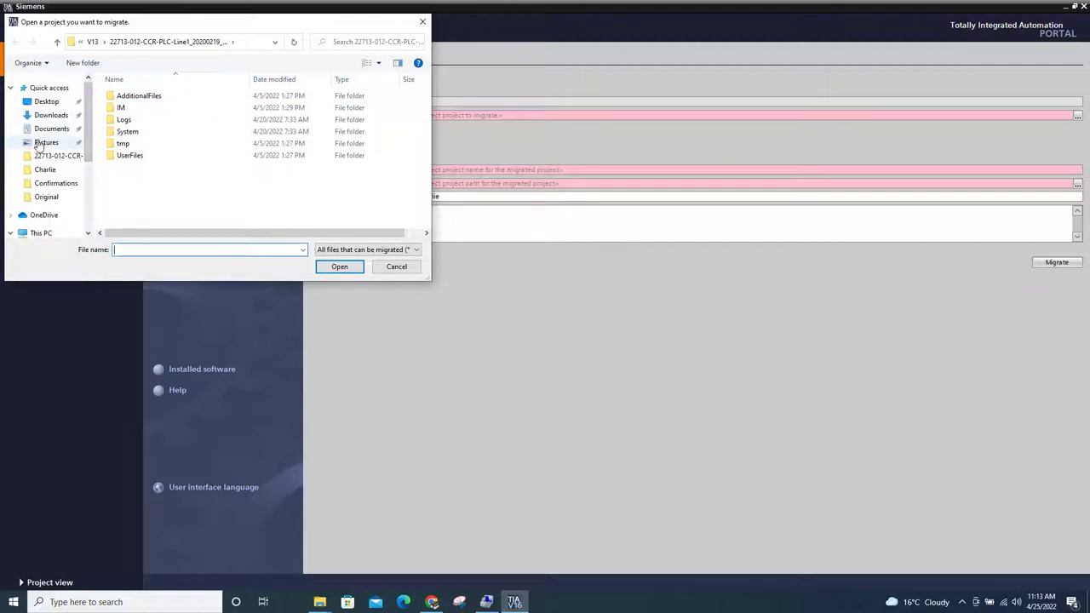
pyautogui.click(48, 102)
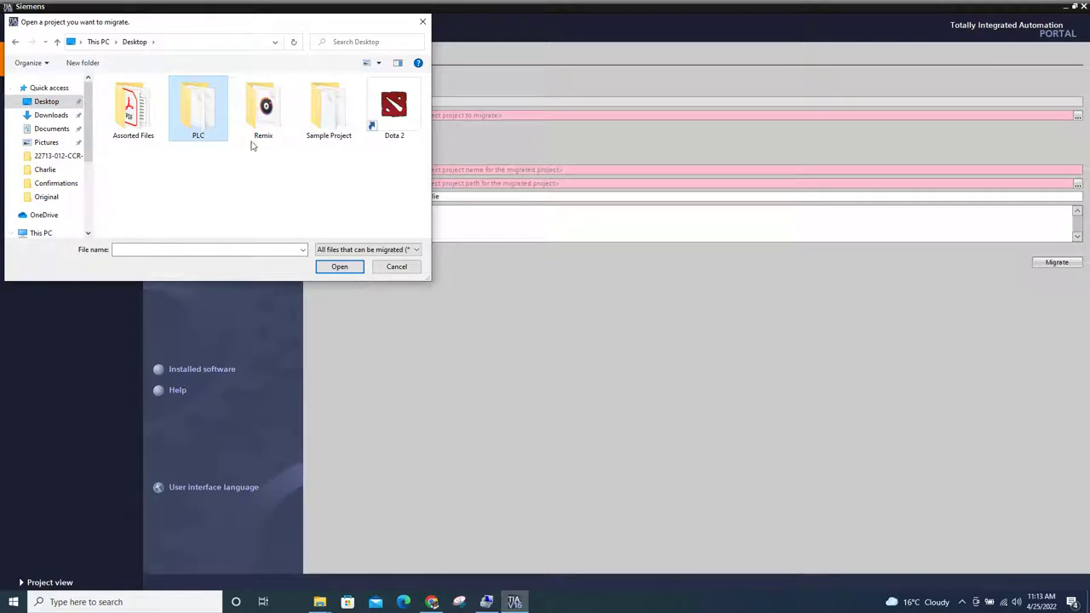
pyautogui.doubleClick(328, 109)
pyautogui.scroll(-5, 218, 178)
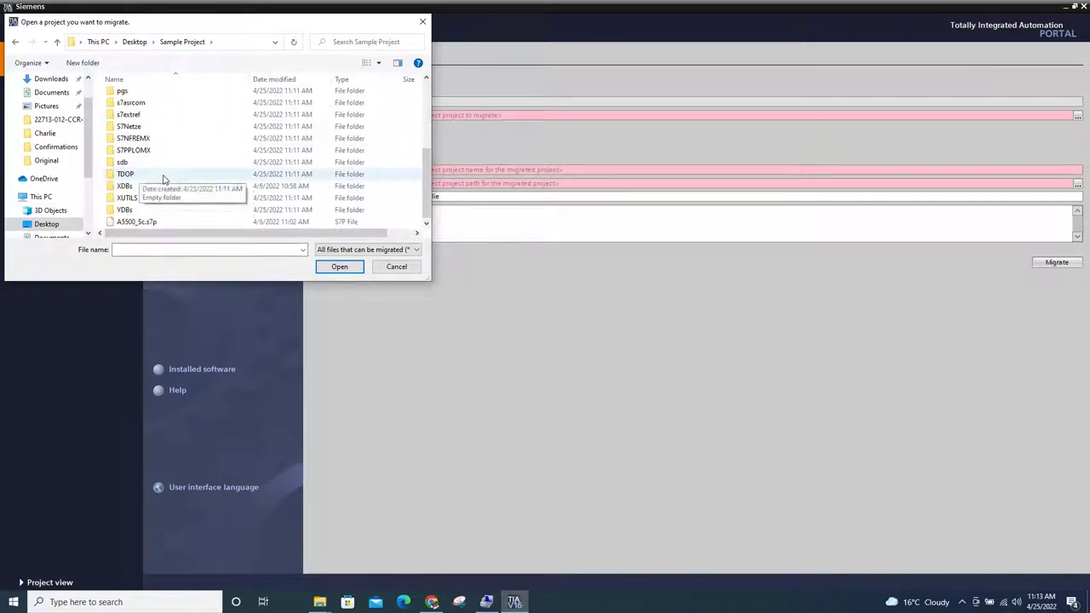
pyautogui.click(141, 222)
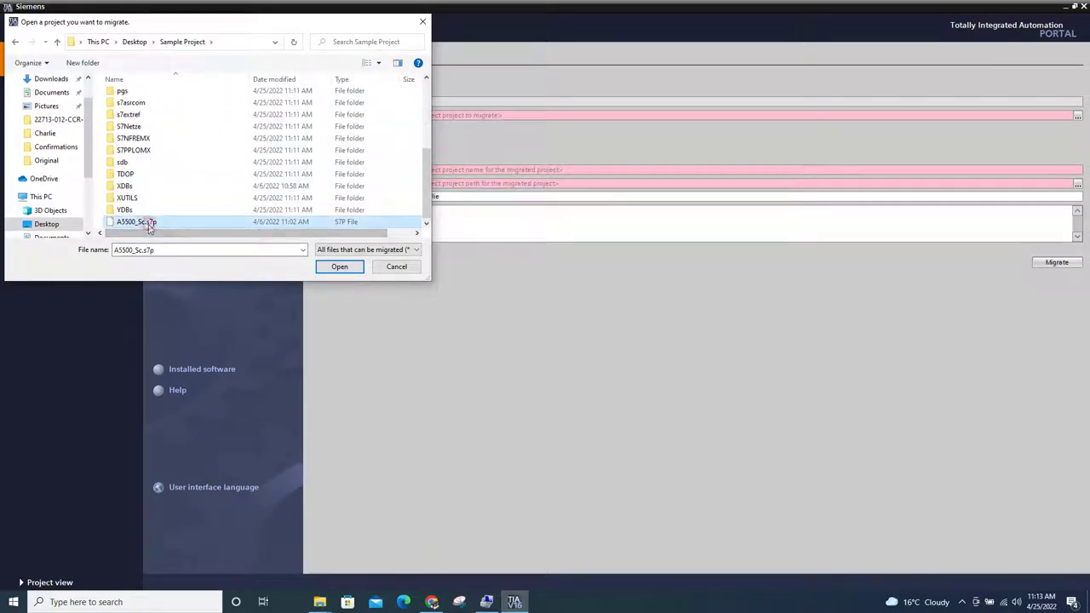
pyautogui.click(338, 268)
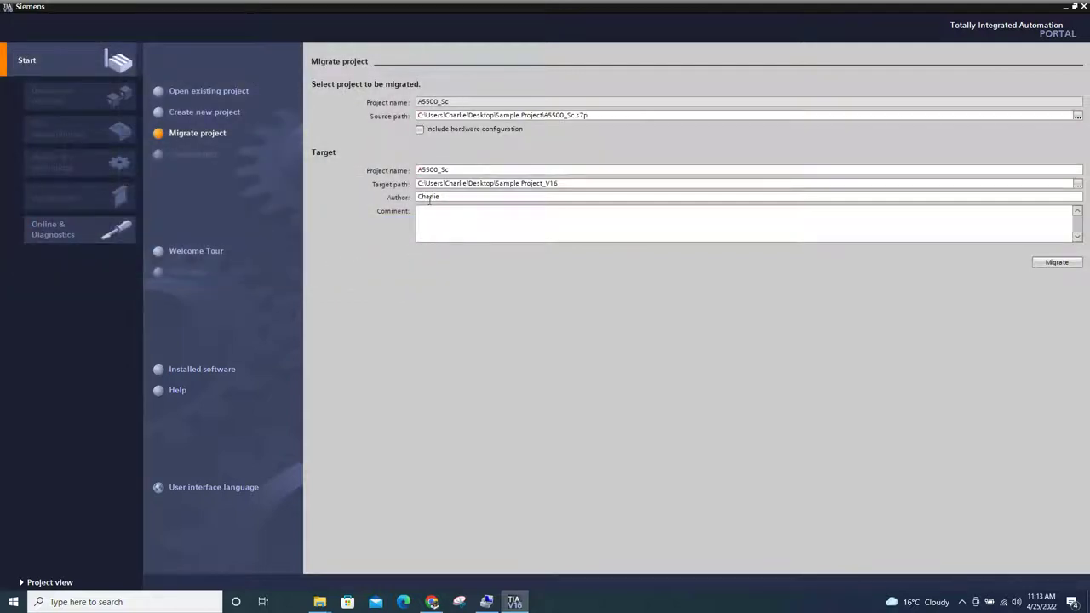
# Rename the target project to Migrated_V16 and run the migration.
pyautogui.doubleClick(432, 169)
pyautogui.press('BackSpace')
pyautogui.write('Migrated_V16')
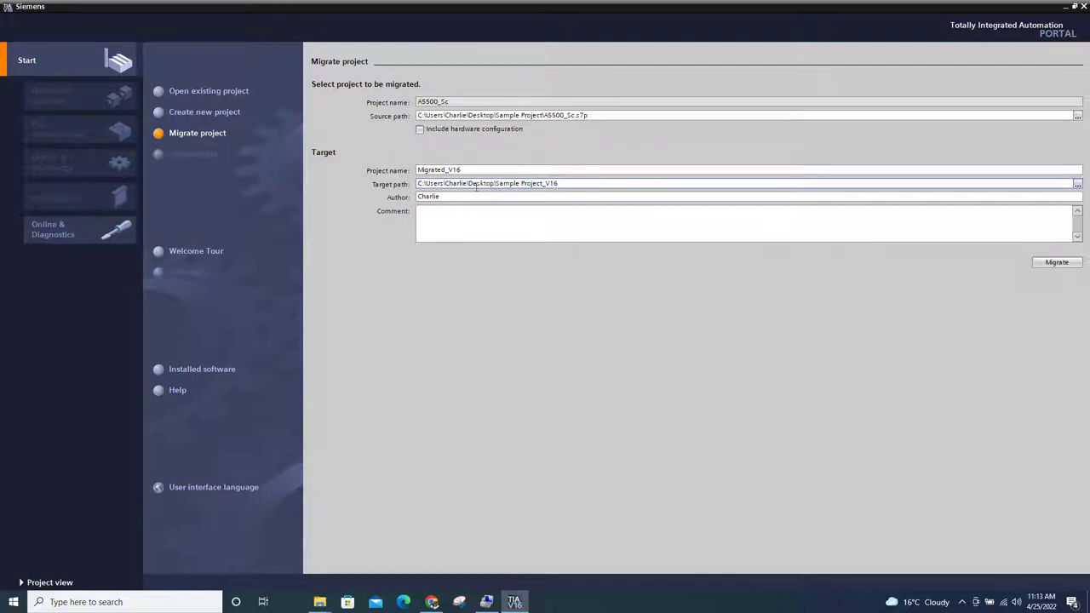
pyautogui.tripleClick(514, 182)
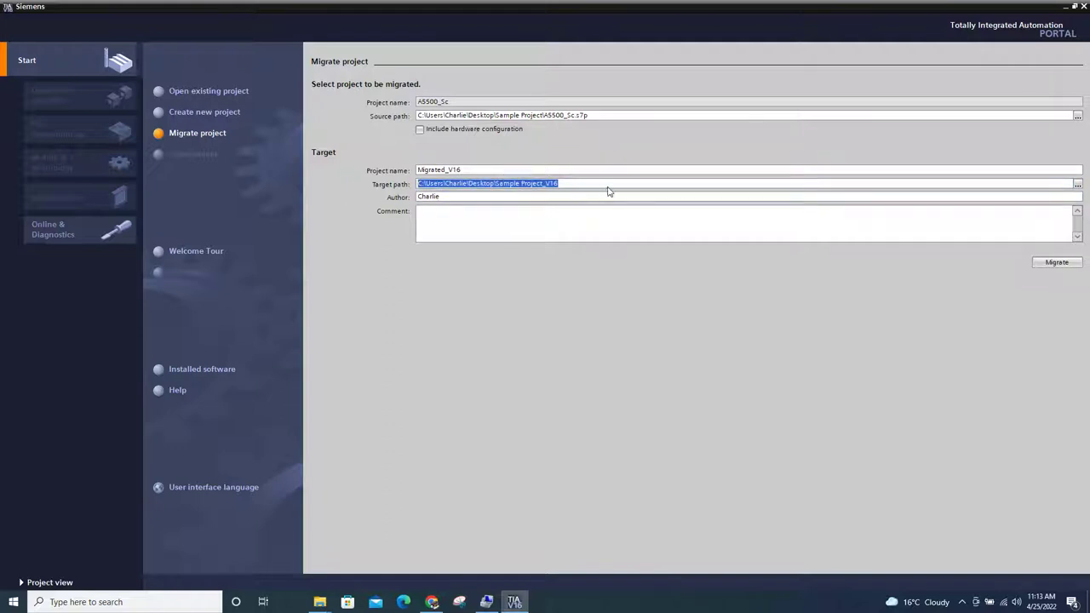
pyautogui.click(1054, 263)
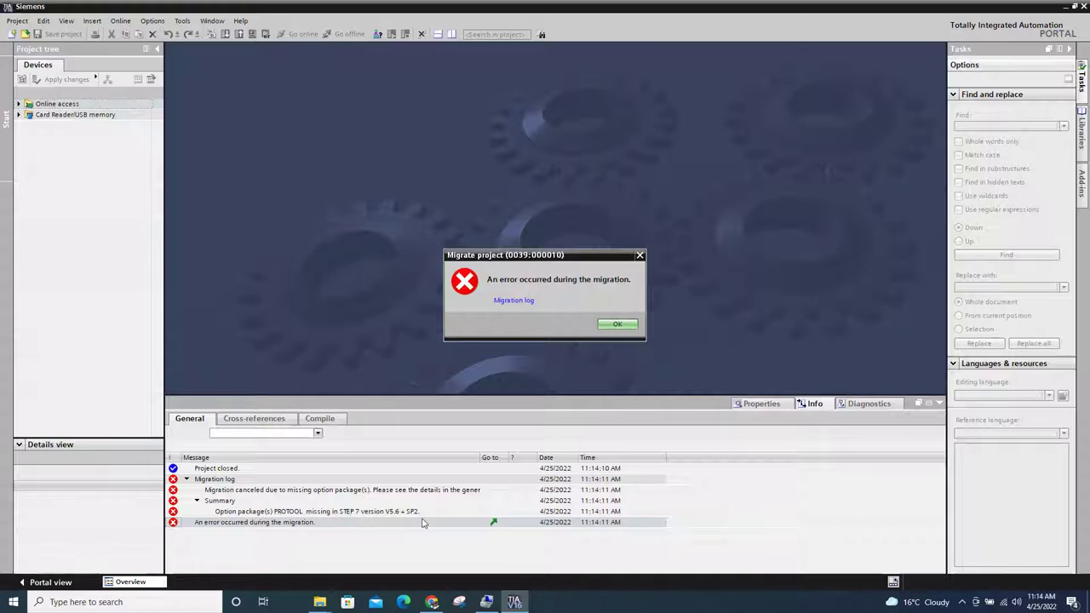
# Read the migration log's missing PROTOOL package message, close it, and acknowledge the error.
pyautogui.click(512, 303)
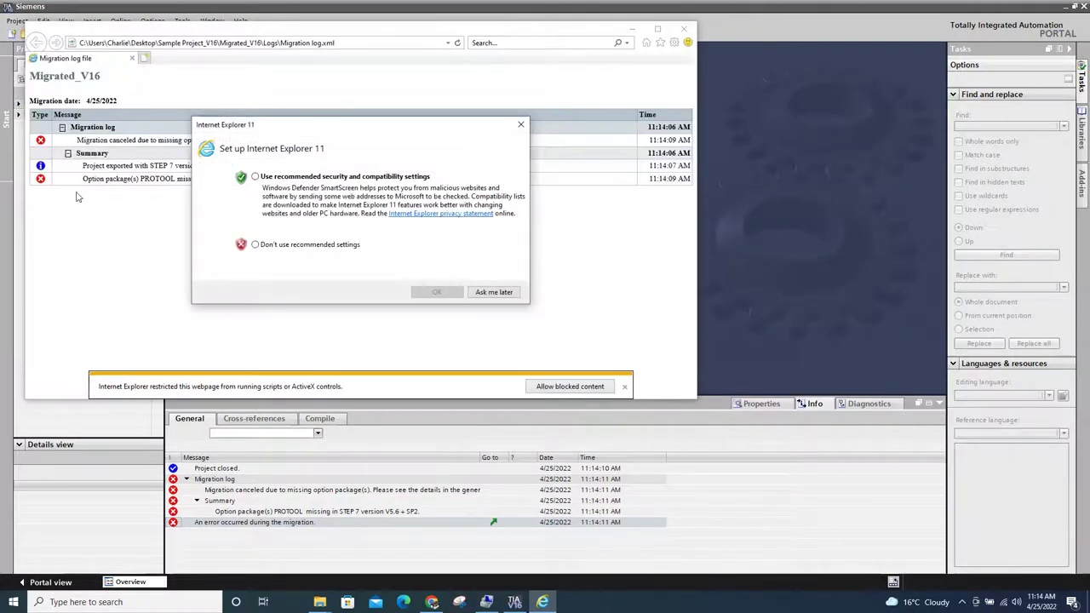
pyautogui.click(496, 292)
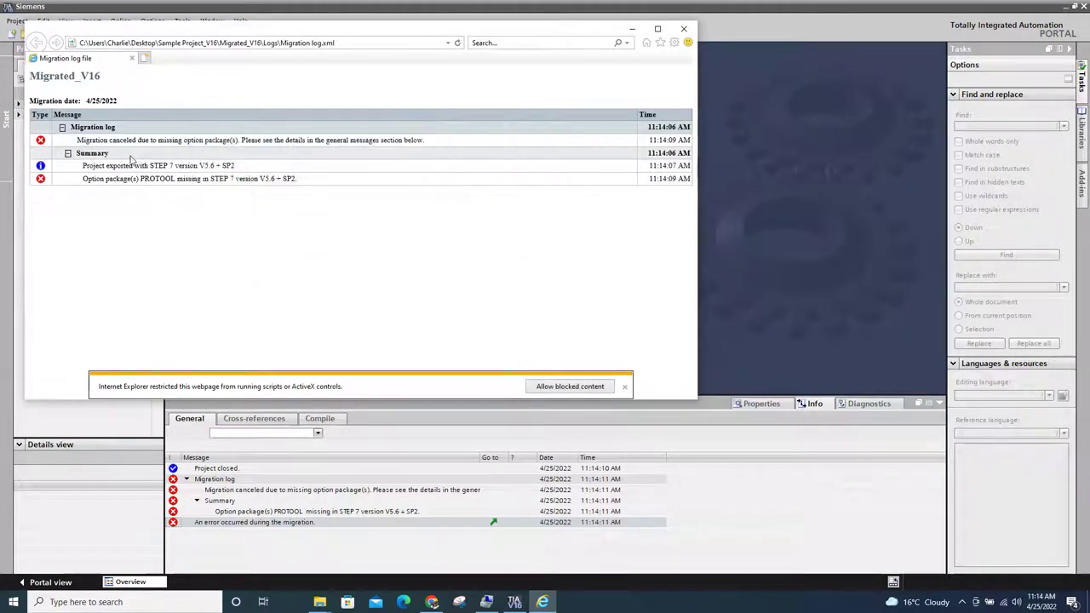
pyautogui.moveTo(82, 179); pyautogui.dragTo(298, 179)
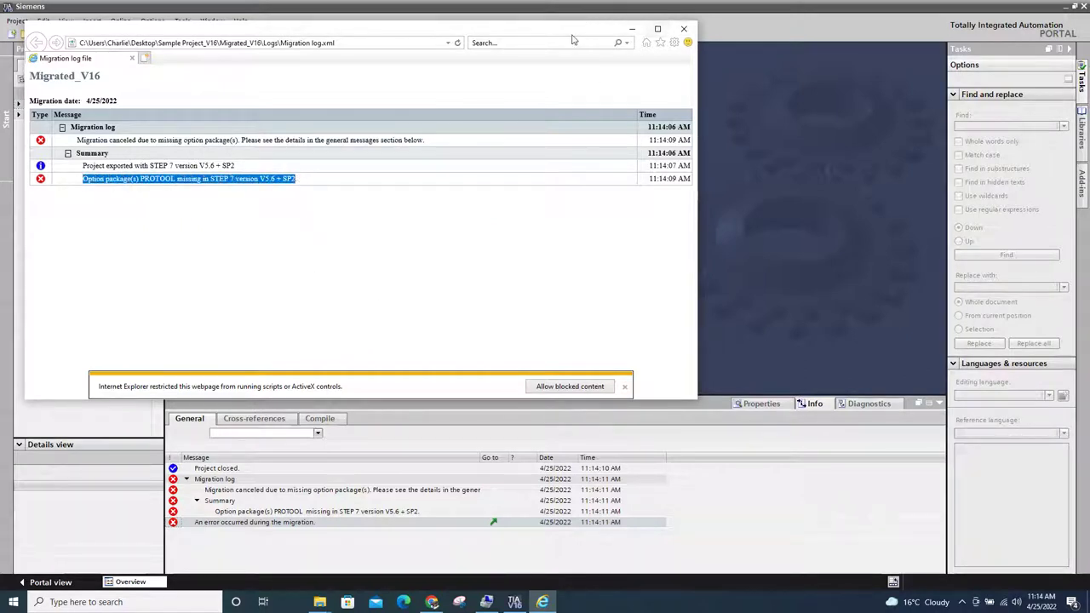
pyautogui.click(685, 32)
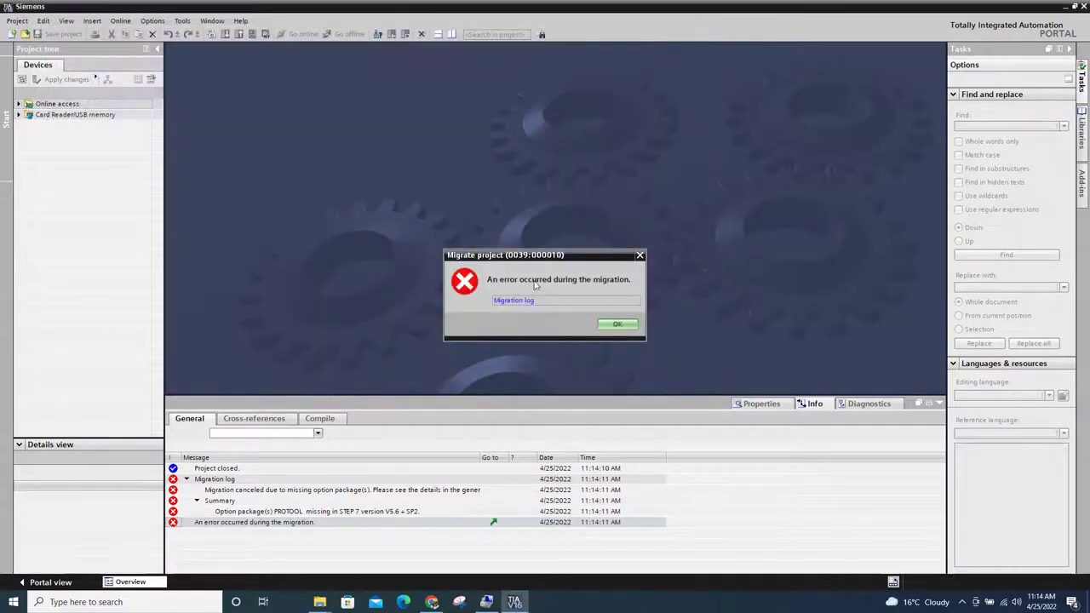
pyautogui.click(617, 325)
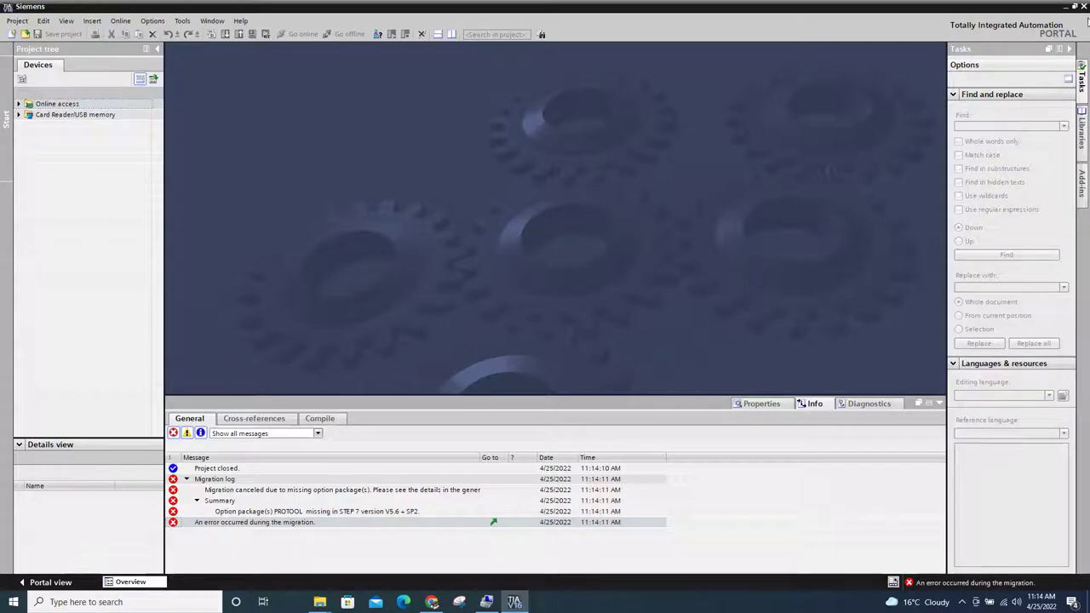
# Close TIA Portal and browse the Sample Project folder's contents.
pyautogui.click(1084, 6)
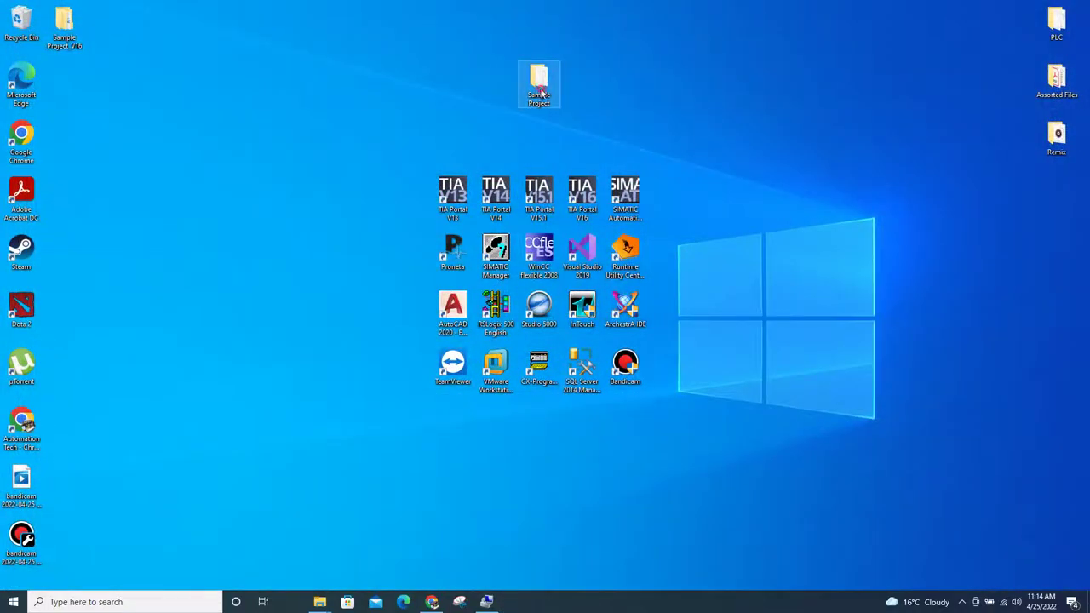
pyautogui.doubleClick(540, 85)
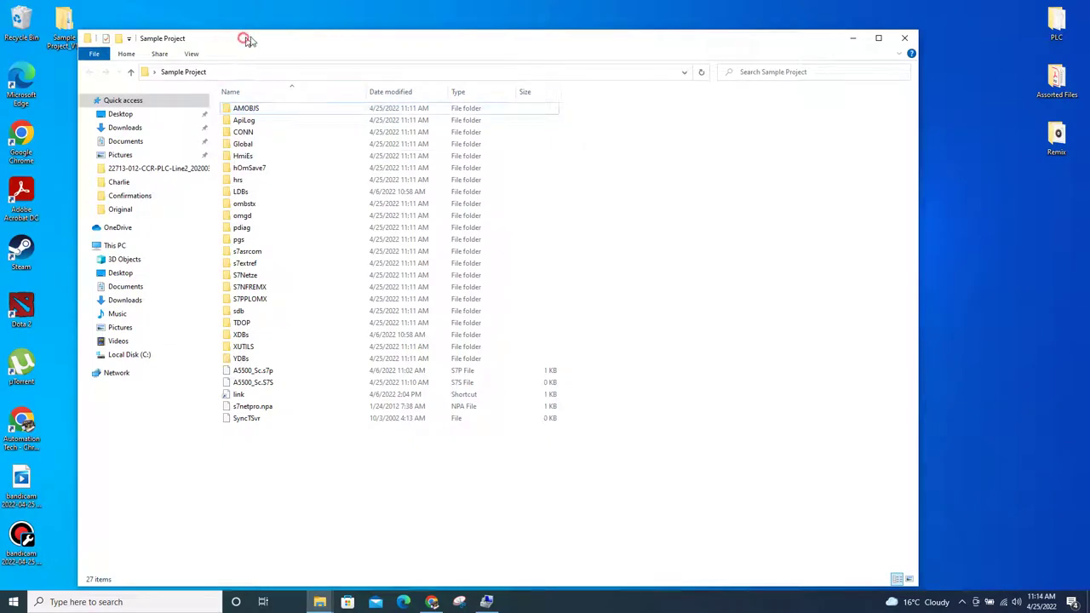
pyautogui.moveTo(242, 41); pyautogui.dragTo(290, 34)
pyautogui.click(75, 49)
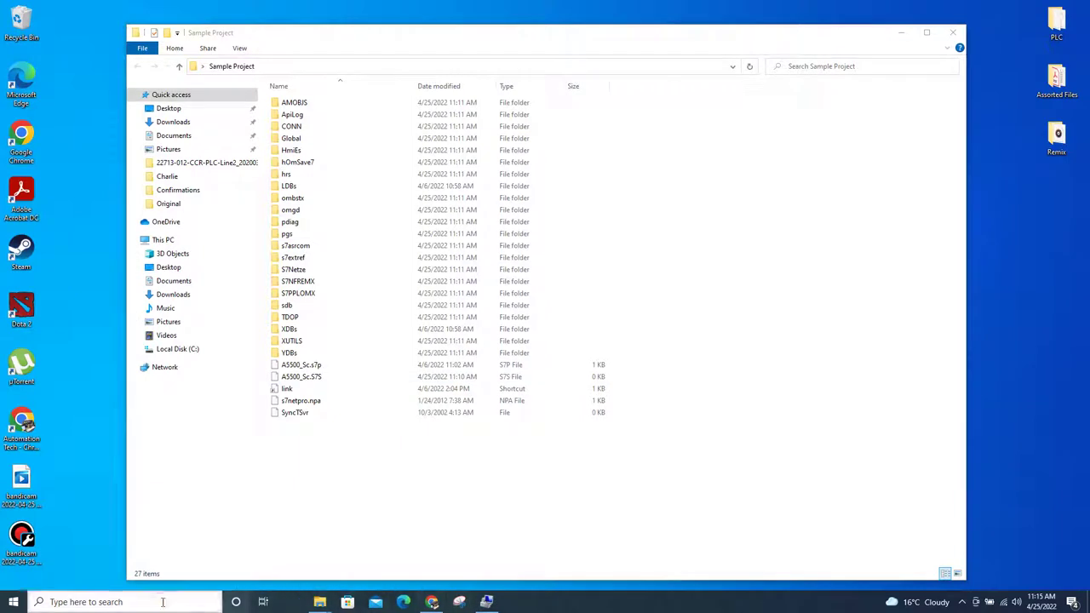
# Find SIMATIC Manager through the taskbar search for 'S' and launch it.
pyautogui.click(128, 602)
pyautogui.write('S')
pyautogui.click(109, 292)
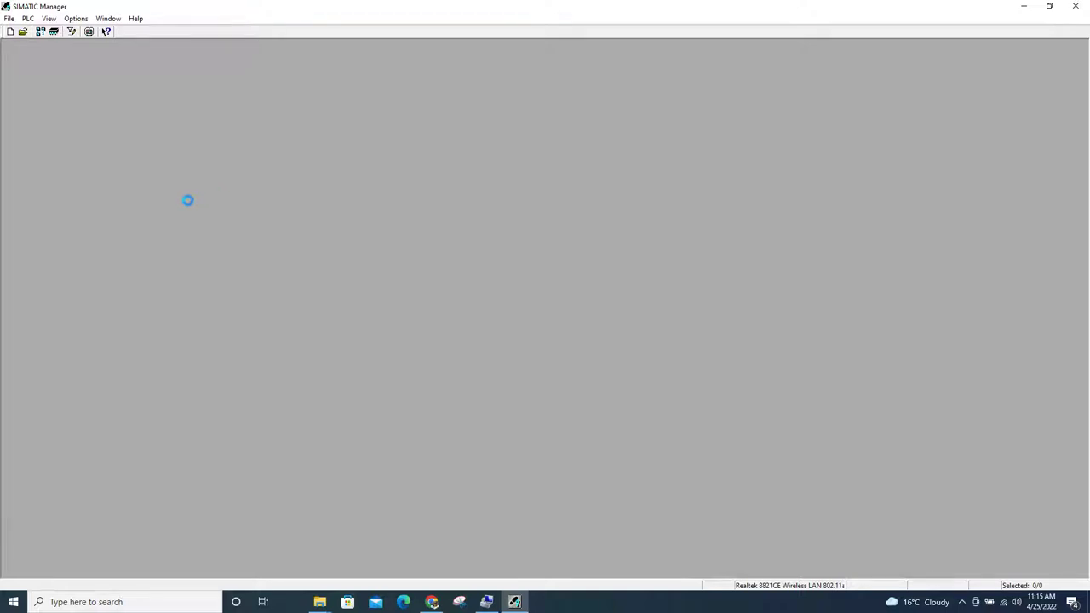
# Skip the wizard, acknowledge the PROTOOL warning, and expand A5500_Screen_20220406 to its stations.
pyautogui.click(593, 381)
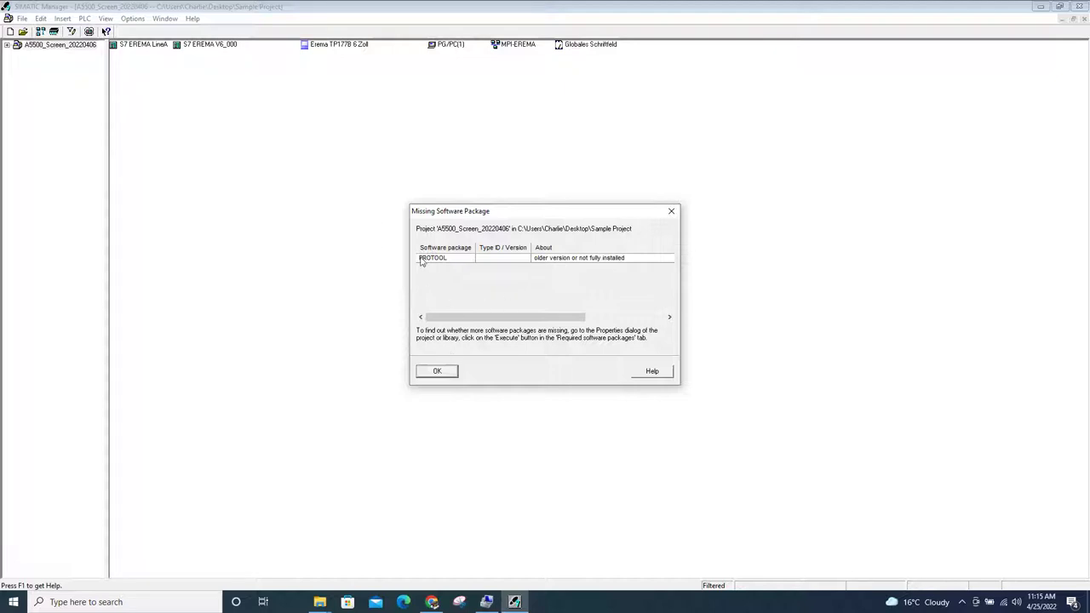
pyautogui.click(427, 264)
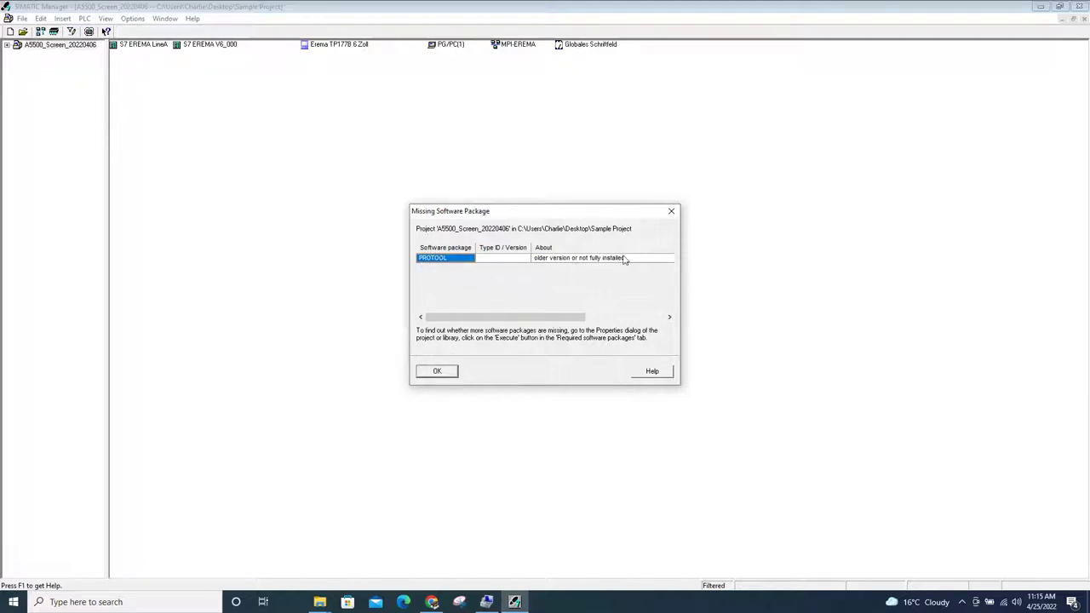
pyautogui.click(436, 374)
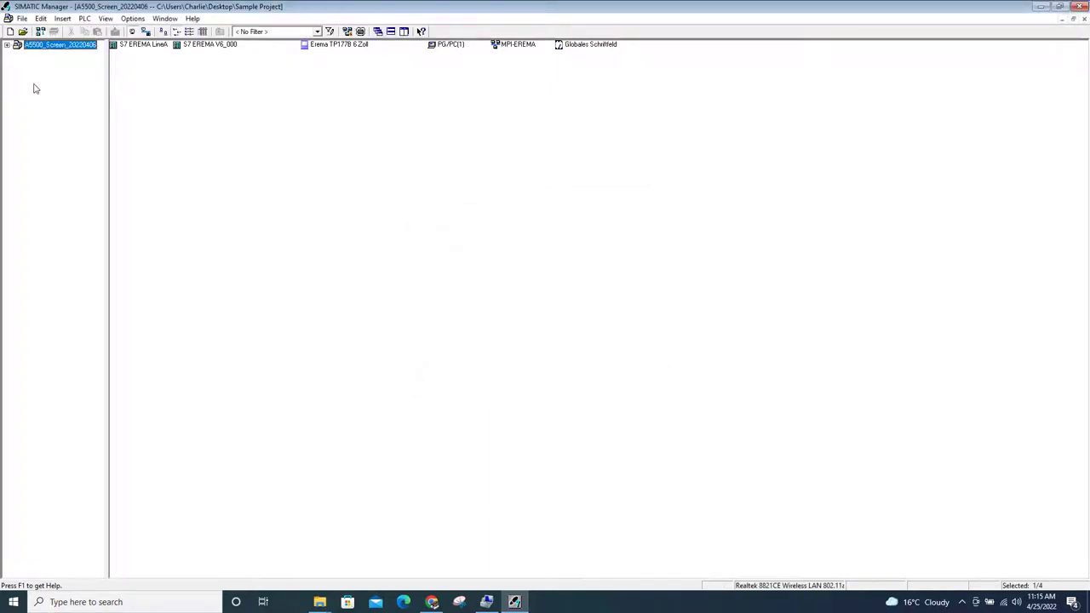
pyautogui.click(7, 45)
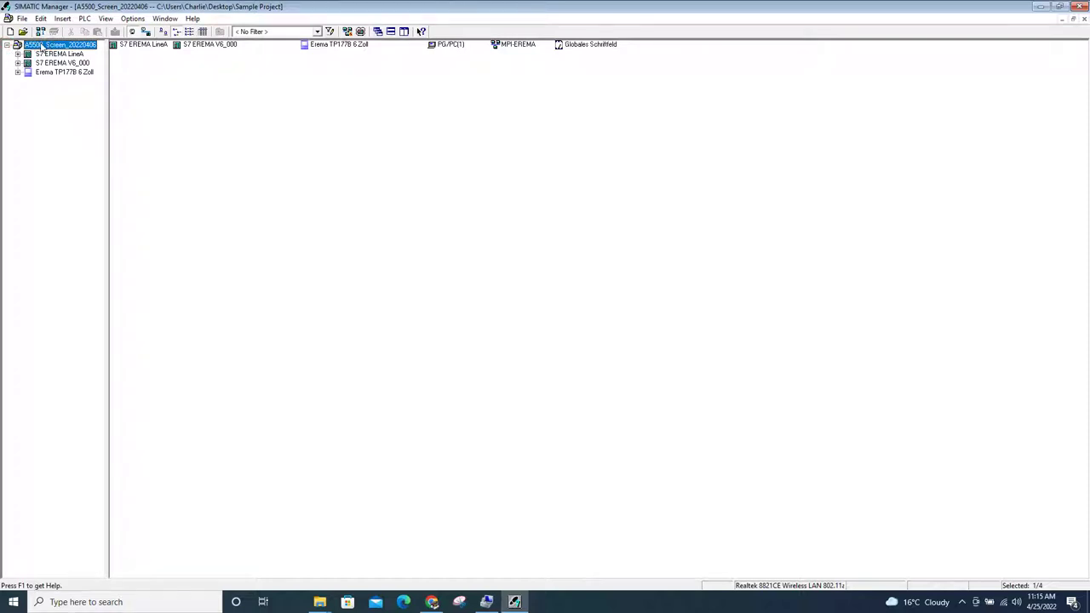
# Show the project's Required Software Packages in Object Properties and run the package check.
pyautogui.rightClick(40, 47)
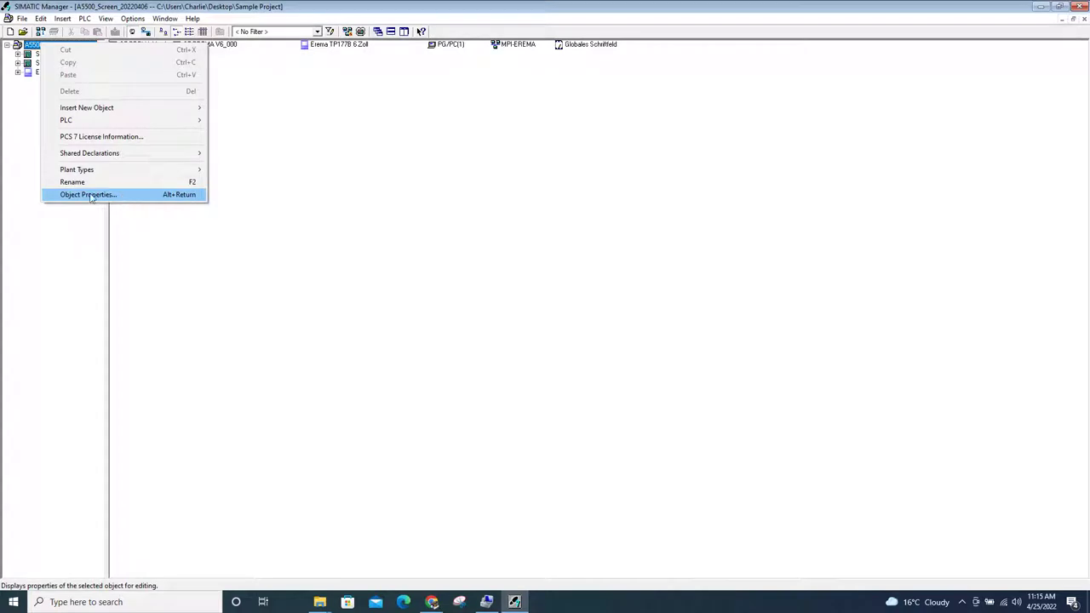
pyautogui.click(90, 196)
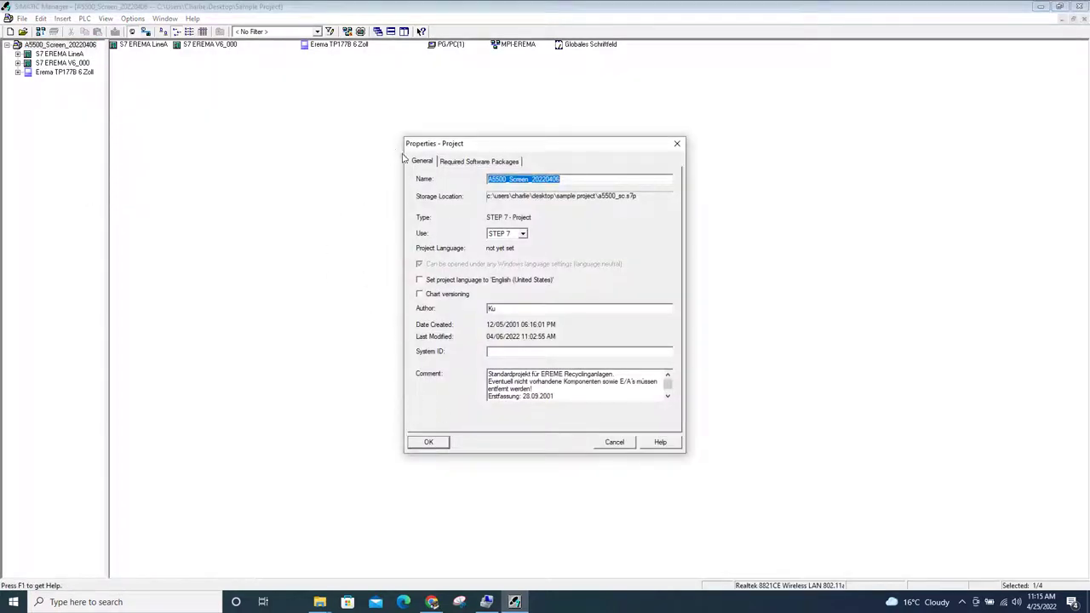
pyautogui.moveTo(506, 146); pyautogui.dragTo(460, 132)
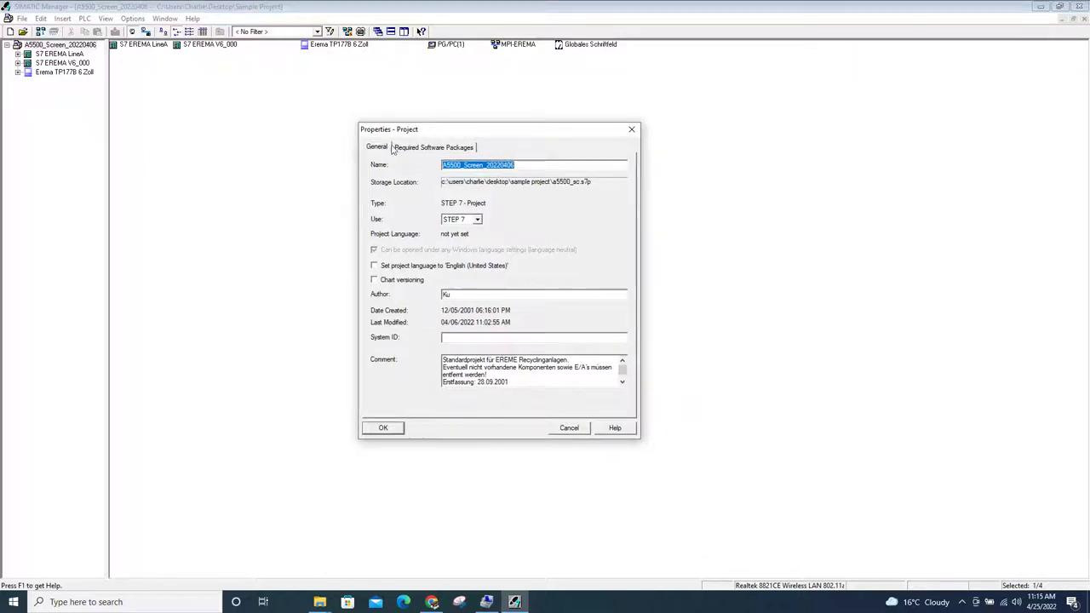
pyautogui.click(435, 149)
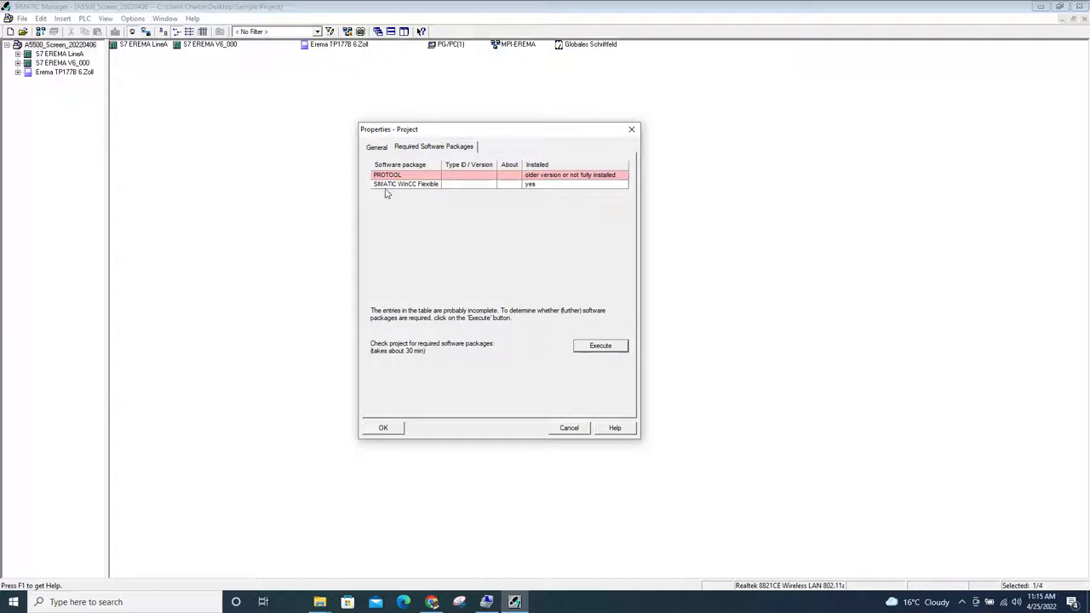
pyautogui.click(390, 186)
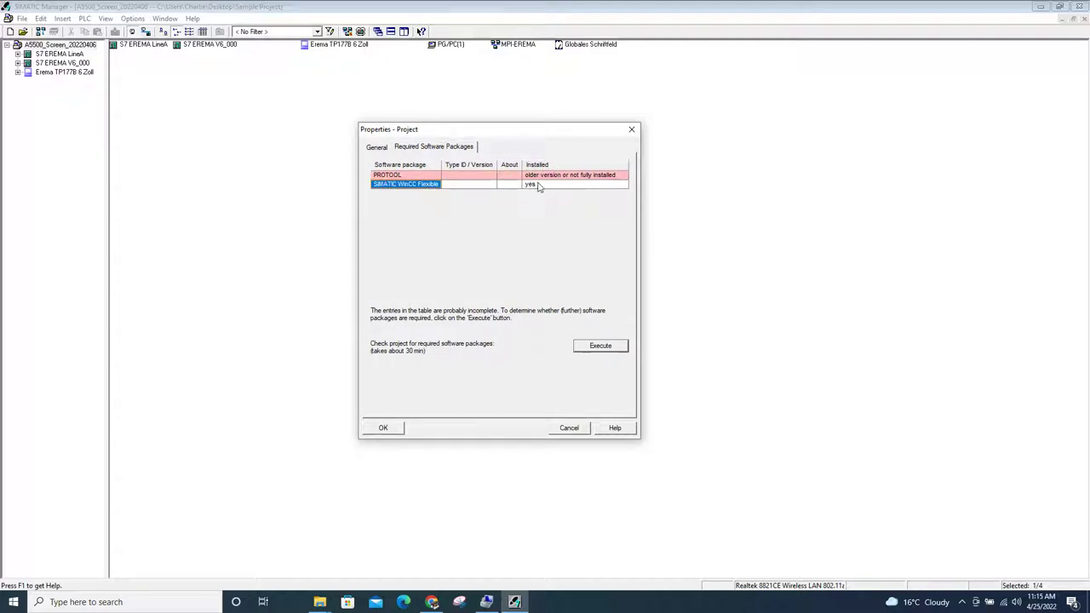
pyautogui.click(596, 346)
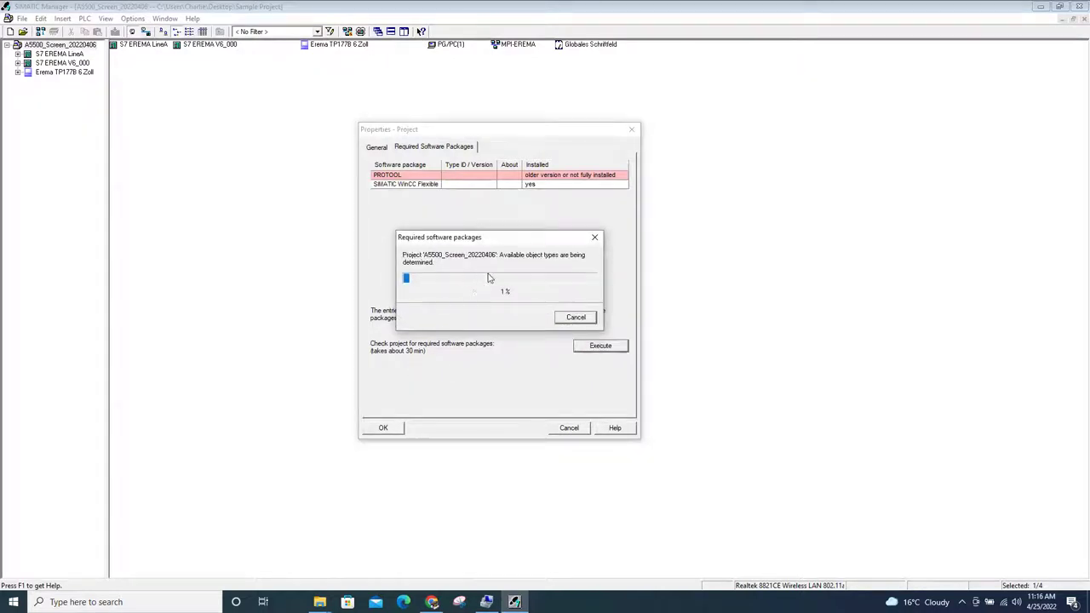
# Let the required-software check for A5500_Screen_20220406 run, with its progress window moved aside.
pyautogui.moveTo(511, 238); pyautogui.dragTo(509, 212)
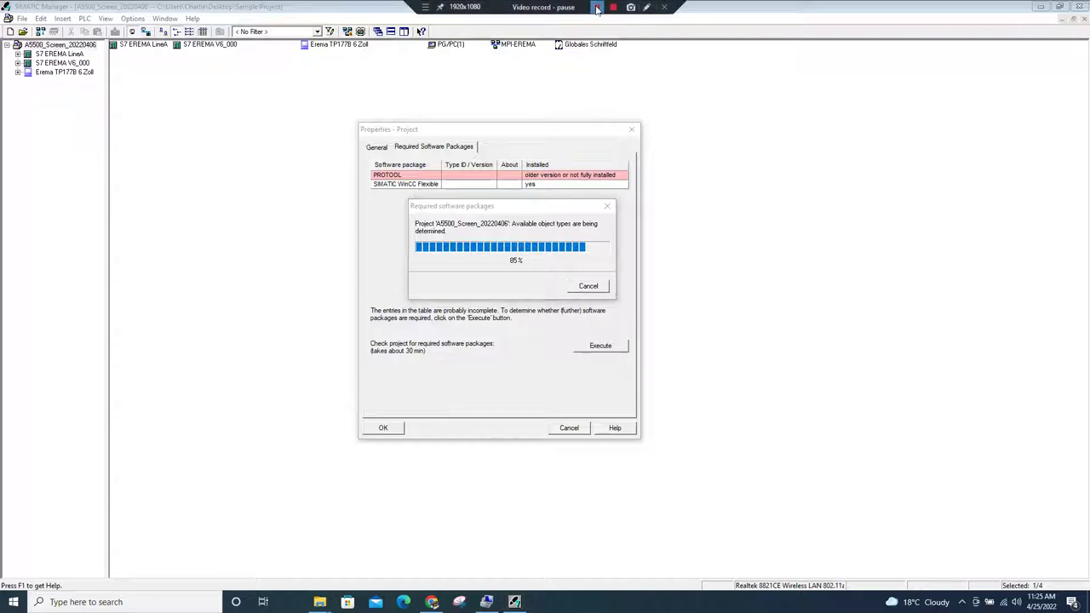
pyautogui.click(598, 9)
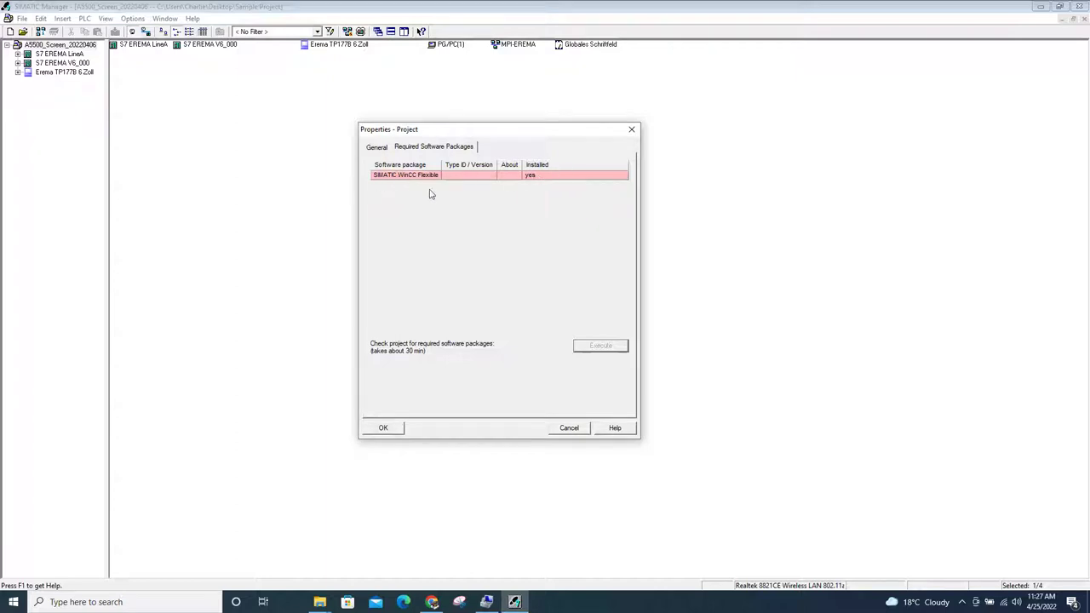
# Accept the updated project properties and browse the LineA, TP177B panel and V6_000 stations.
pyautogui.click(384, 430)
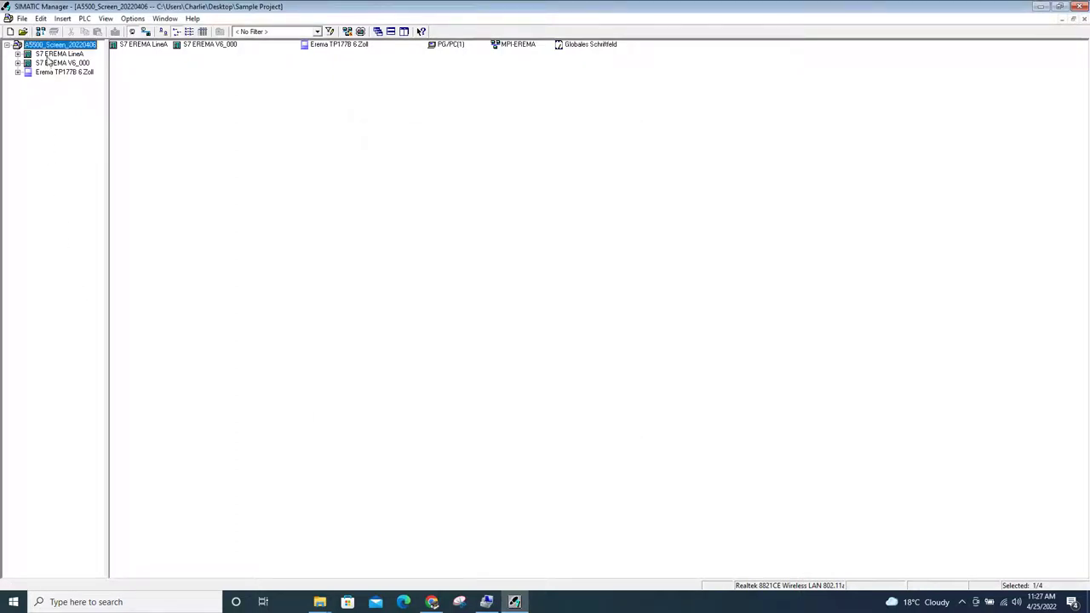
pyautogui.click(49, 54)
pyautogui.click(51, 73)
pyautogui.click(48, 63)
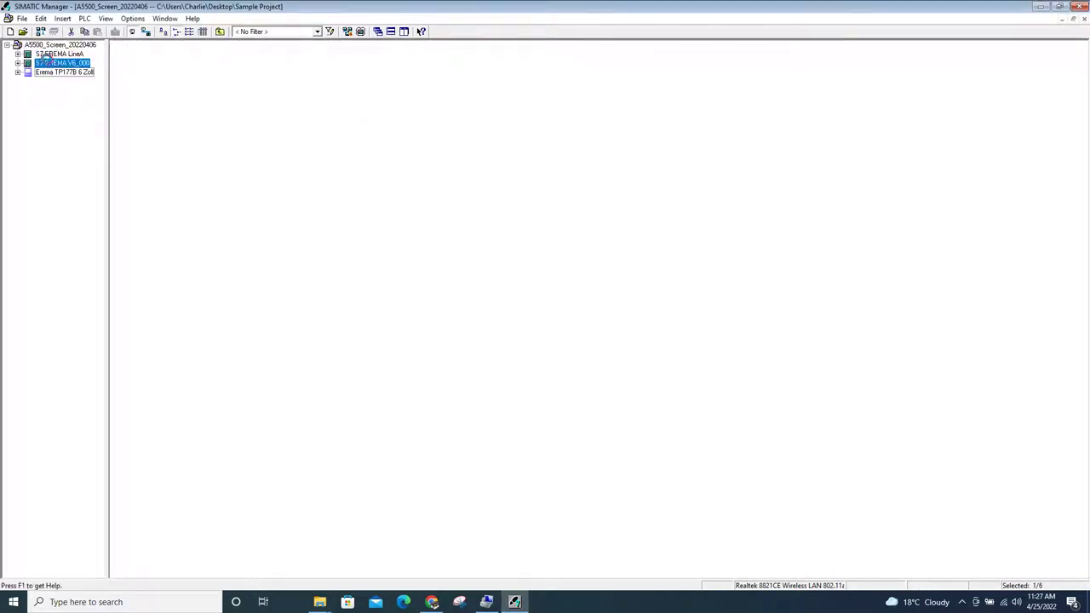
# Check LineA's CPU 315-2 PN/DP, then close SIMATIC Manager and the Sample Project folder.
pyautogui.click(46, 55)
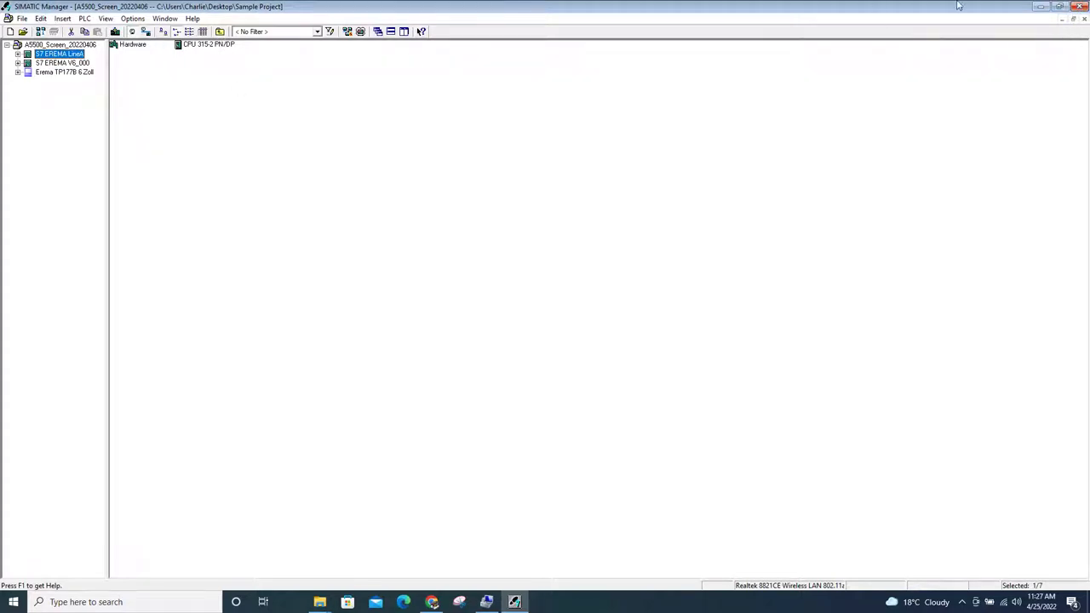
pyautogui.click(1079, 8)
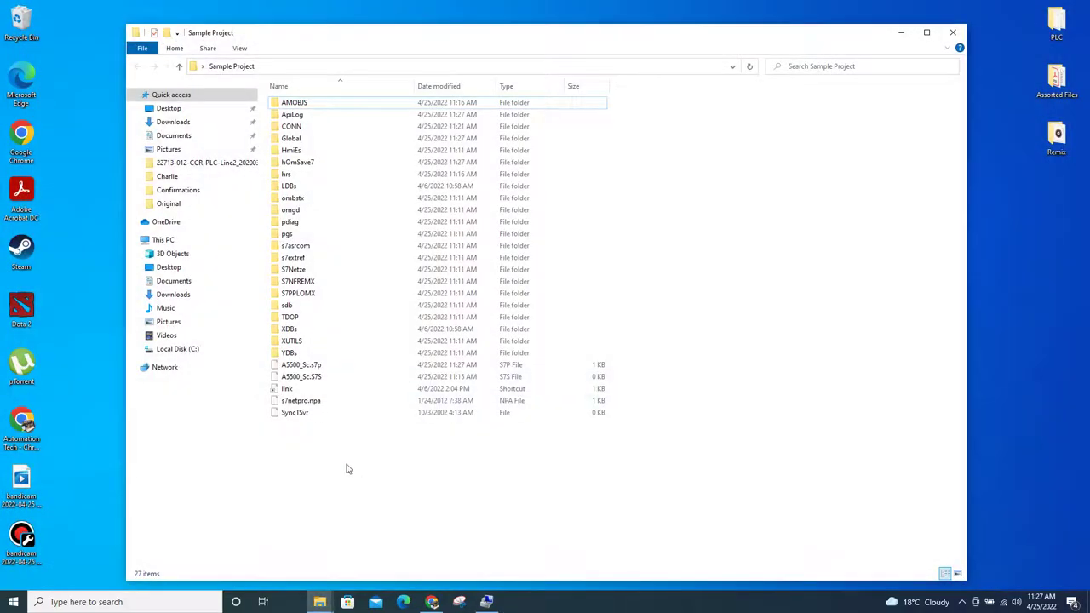
pyautogui.click(901, 32)
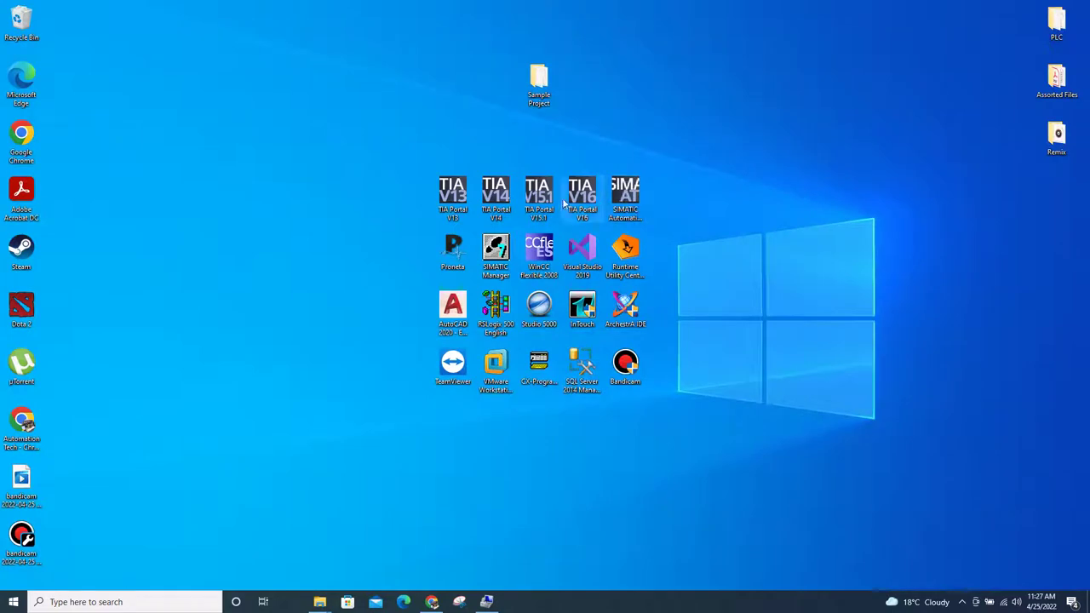
# Launch TIA Portal V16 and drop Migrated_V16.ap16 from recent projects, leaving CP_Lean_Tutorial.ap16.
pyautogui.doubleClick(580, 196)
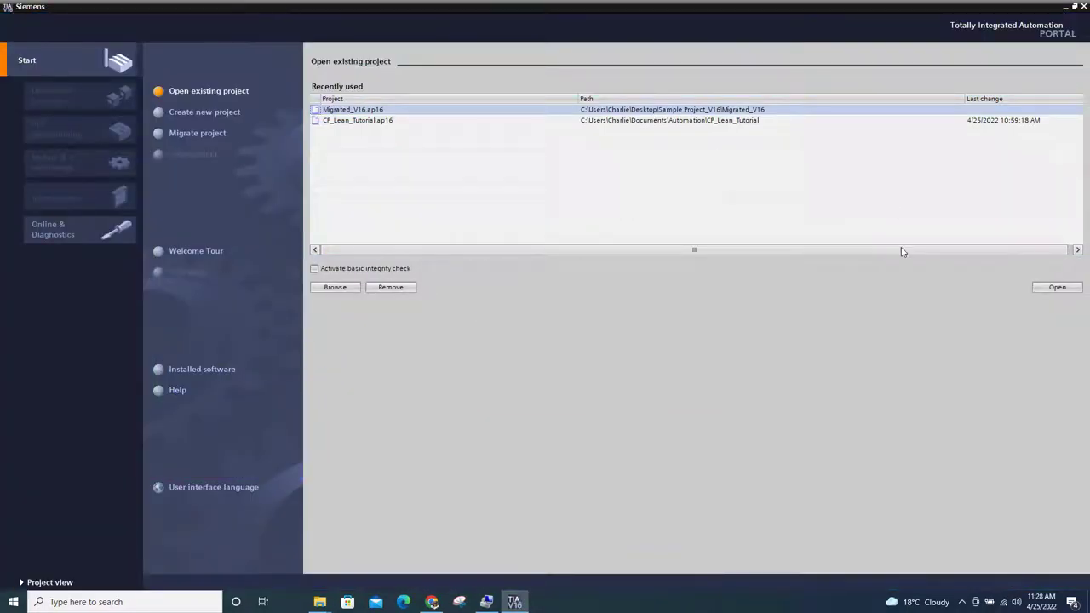
pyautogui.click(391, 287)
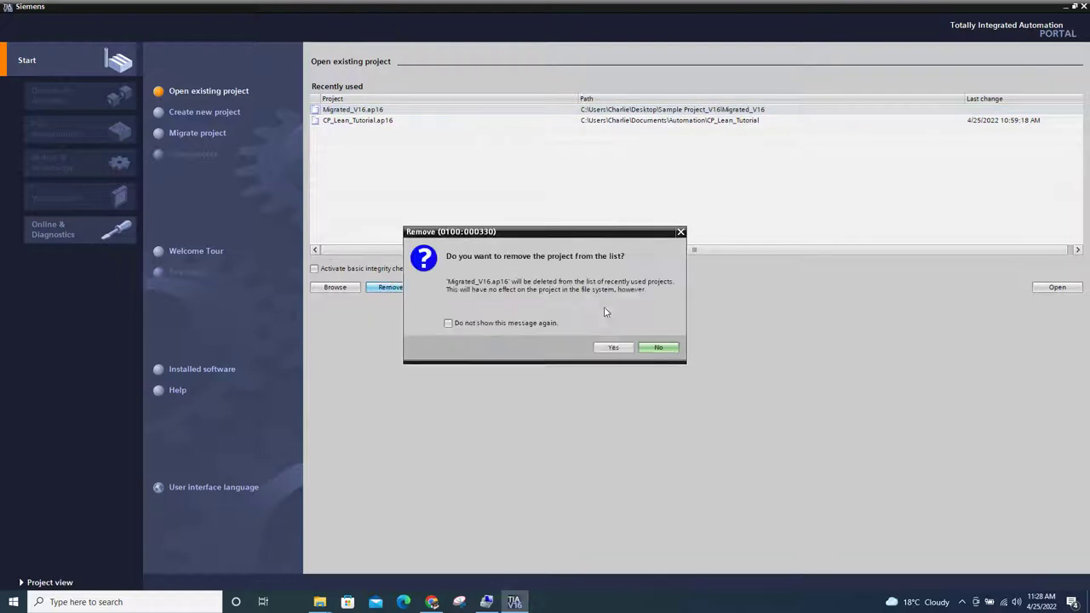
pyautogui.click(612, 345)
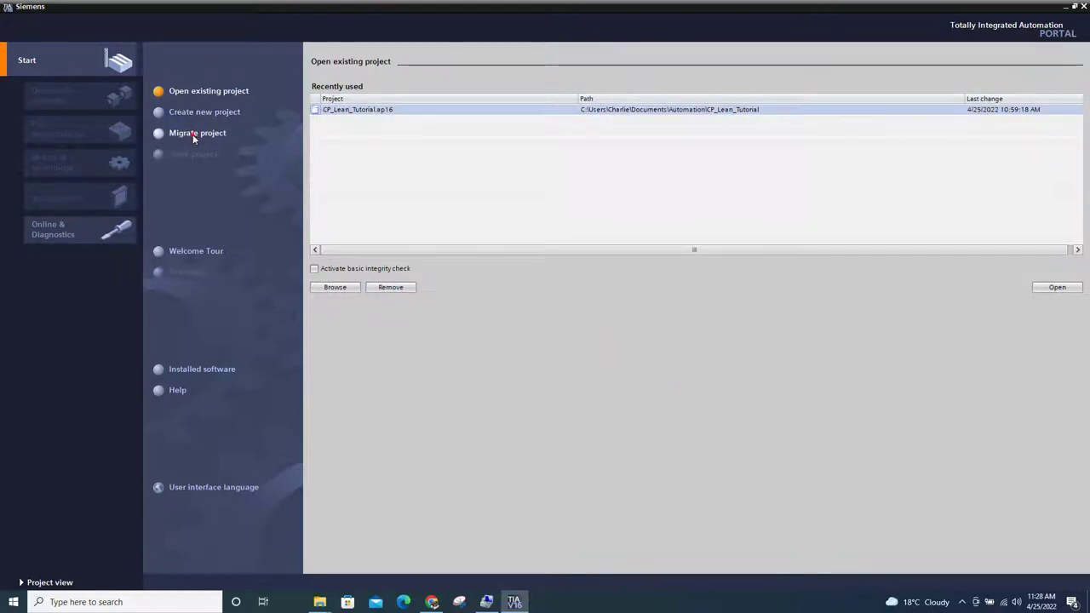
# Choose A5500_Sc.s7p from the desktop's Sample Project folder as the project to migrate.
pyautogui.click(192, 136)
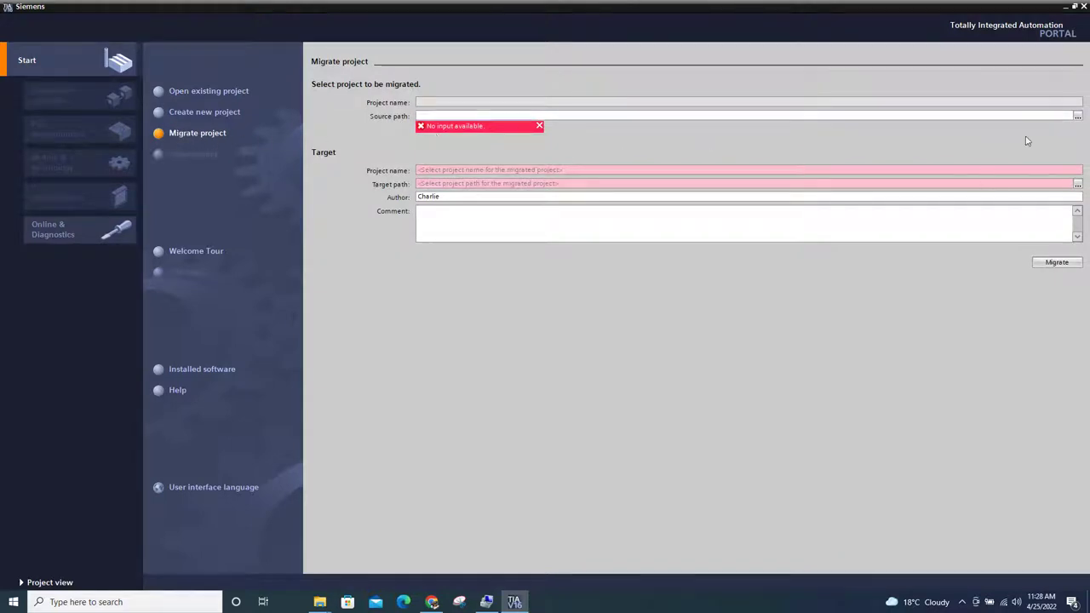
pyautogui.click(1077, 115)
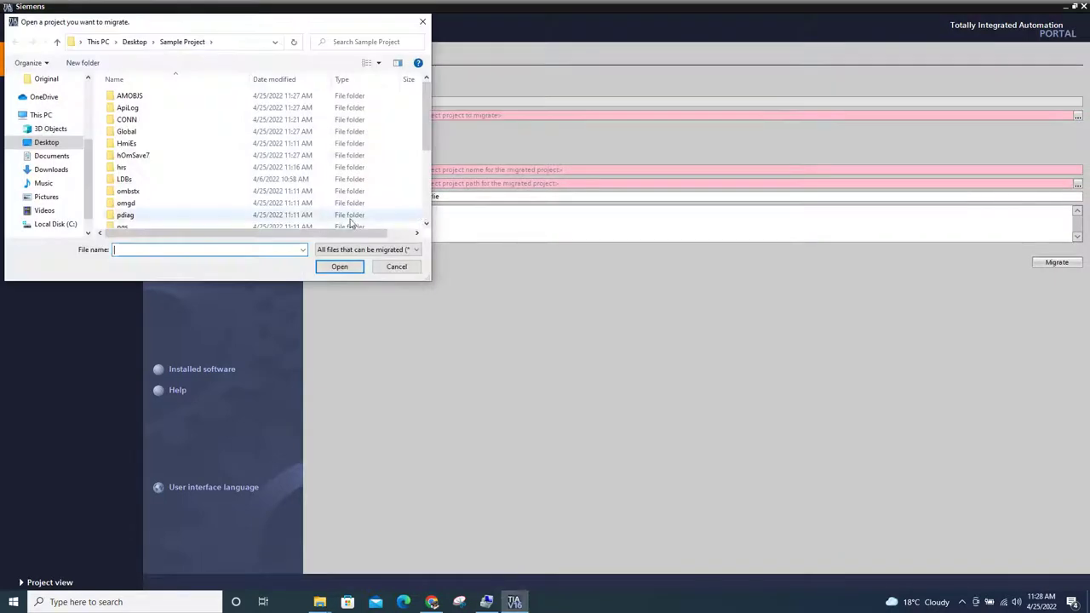
pyautogui.scroll(-4, 349, 224)
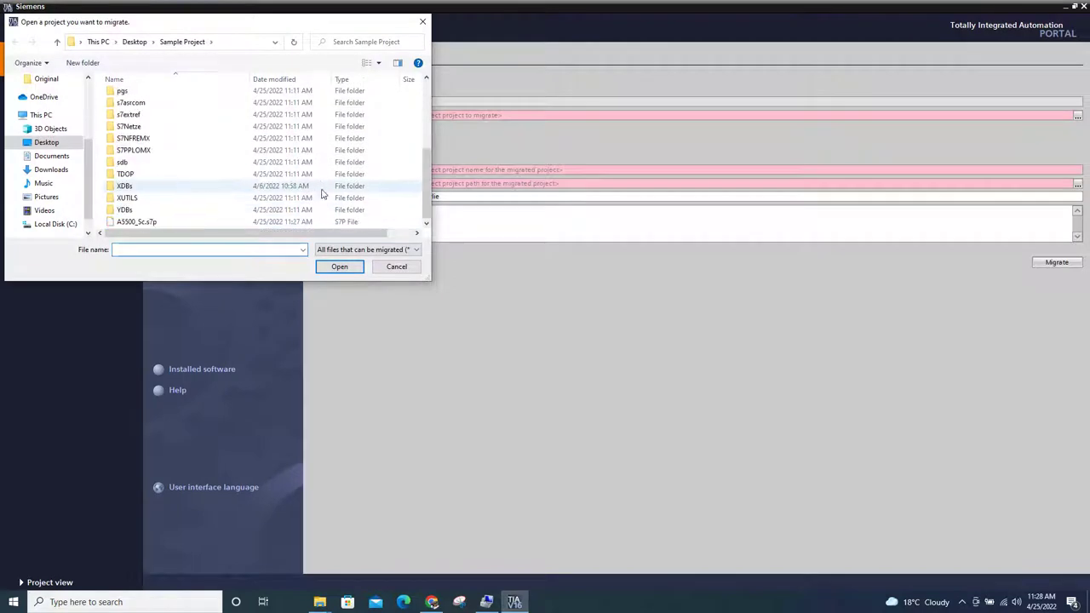
pyautogui.click(133, 43)
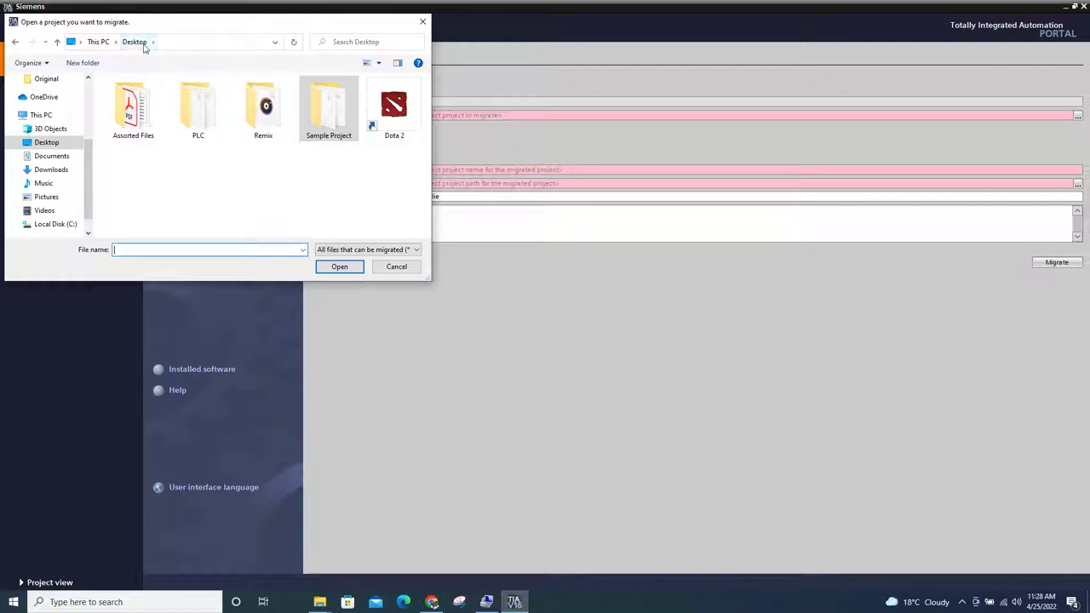
pyautogui.click(335, 121)
pyautogui.doubleClick(334, 121)
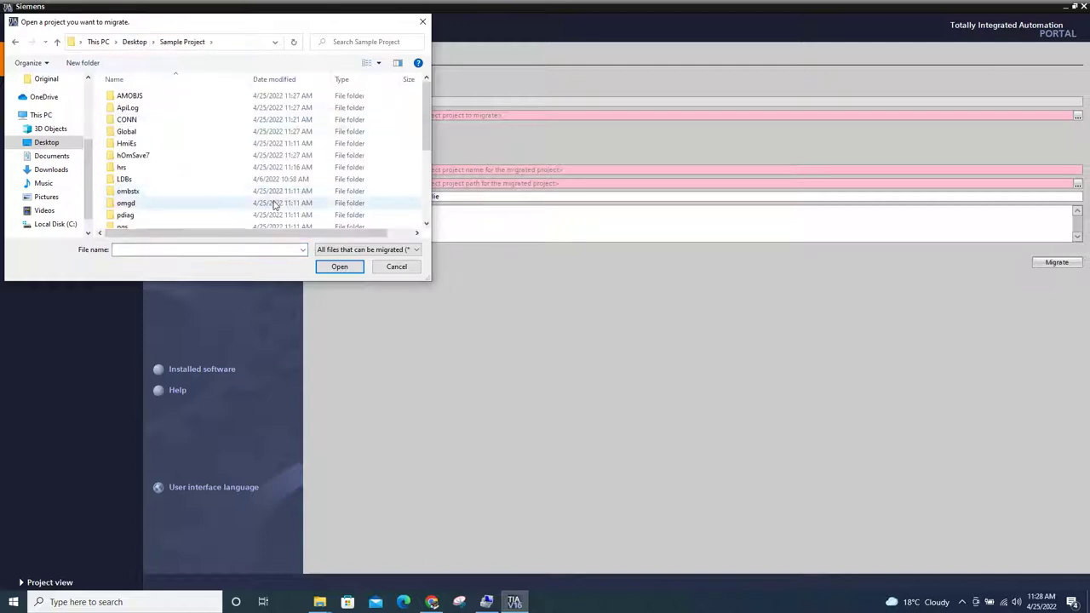
pyautogui.scroll(-4, 205, 170)
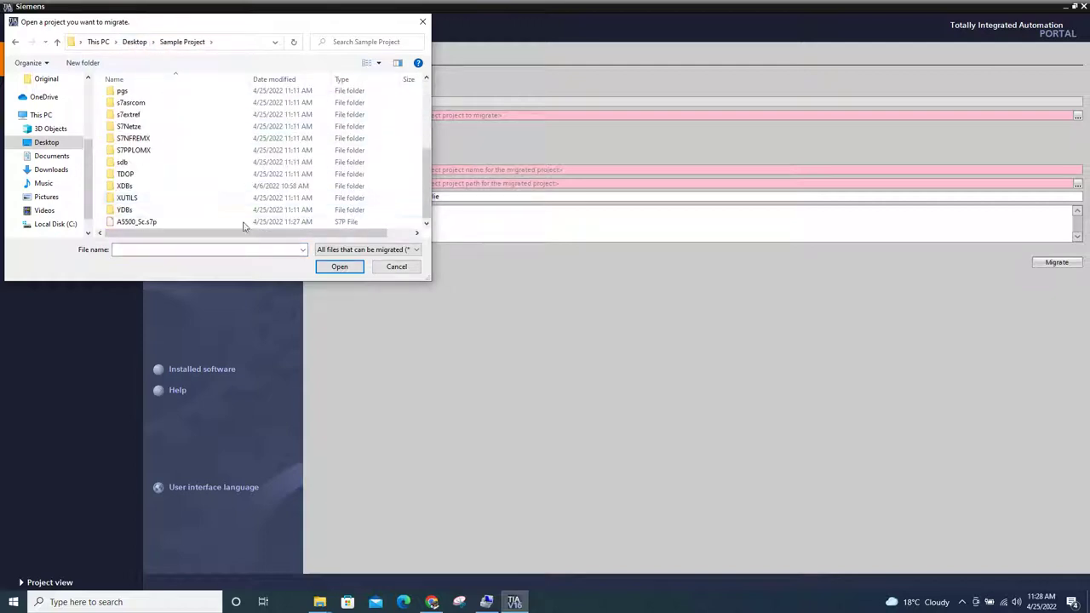
pyautogui.click(350, 224)
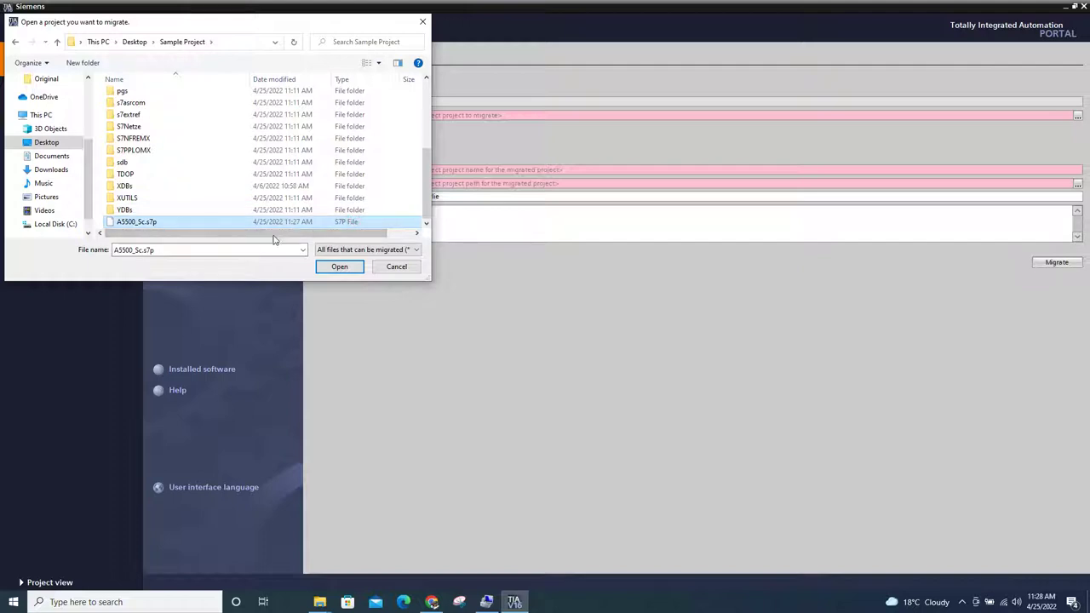
pyautogui.click(340, 268)
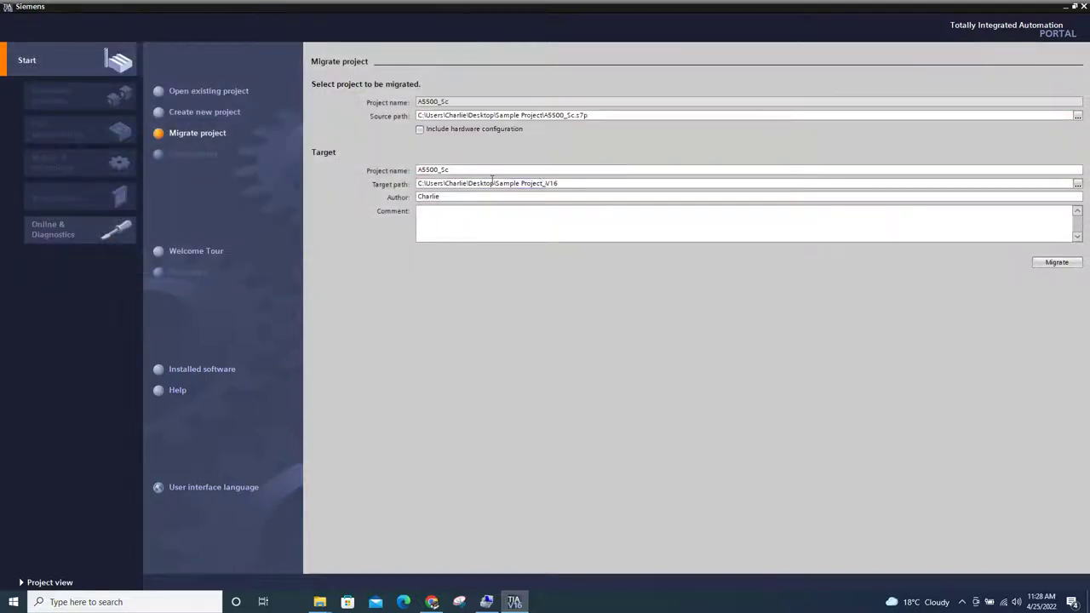
# Check the target path A5500_Sc in Sample Project_V16 on the Desktop and start migration.
pyautogui.moveTo(562, 183); pyautogui.dragTo(319, 207)
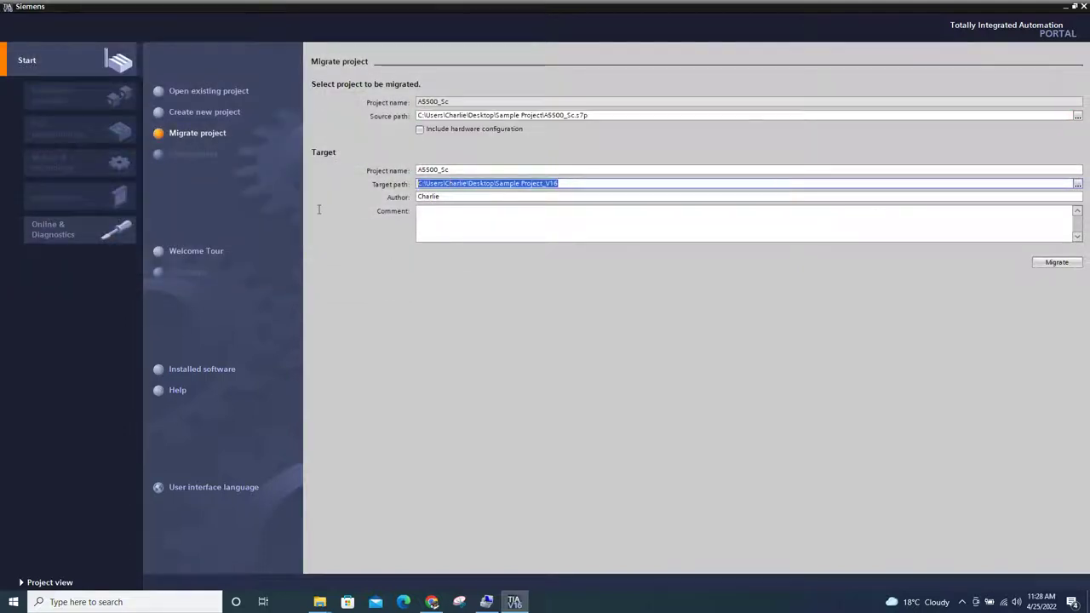
pyautogui.click(661, 183)
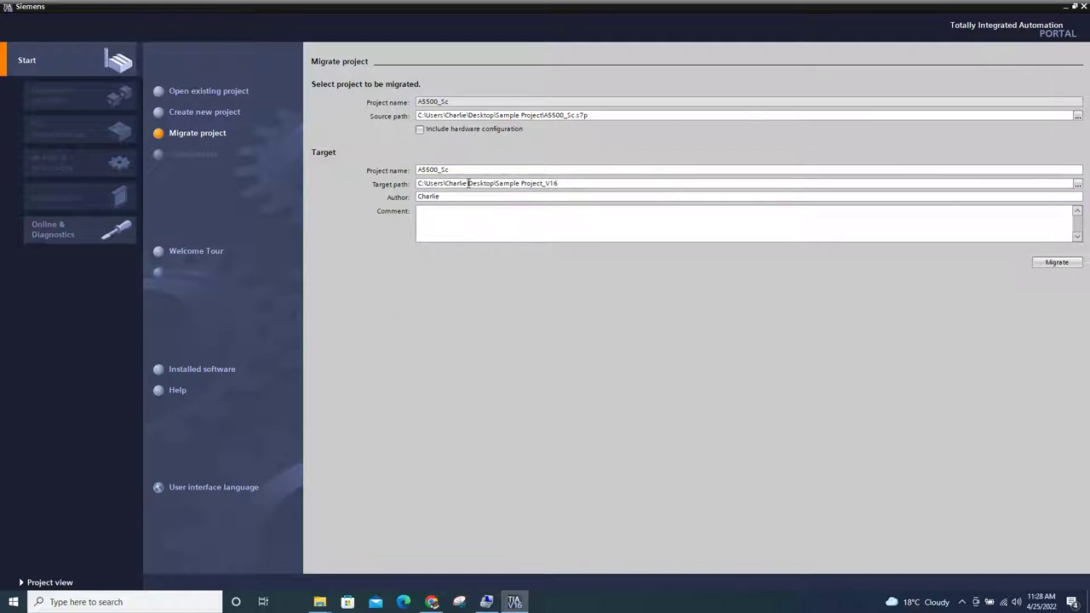
pyautogui.moveTo(467, 183); pyautogui.dragTo(500, 183)
pyautogui.click(1048, 263)
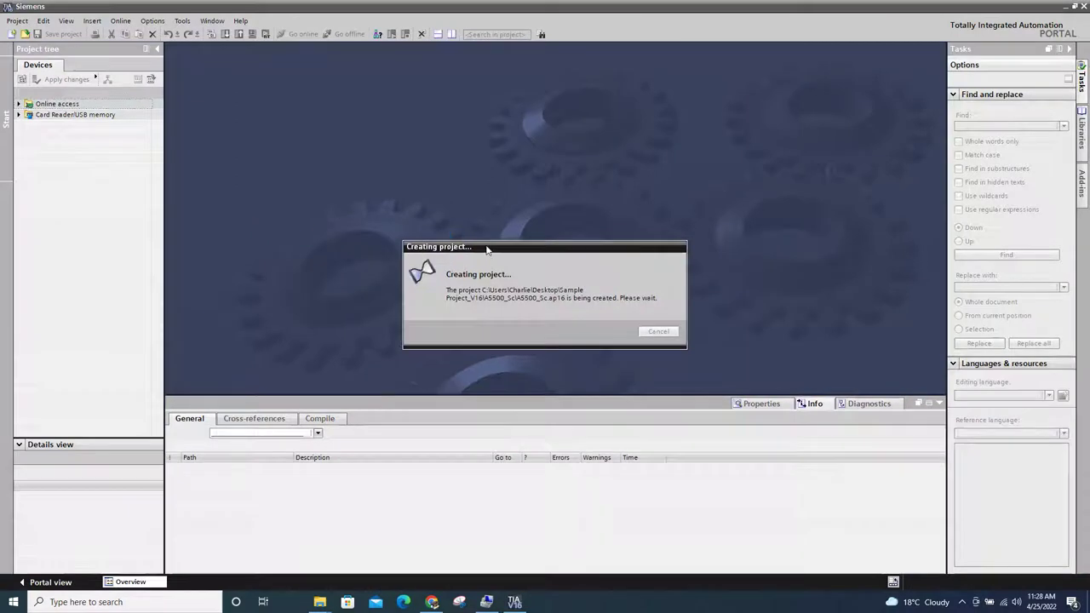
# Acknowledge the unsupported Erema TP177B 6 Zoll migration error and close TIA Portal.
pyautogui.moveTo(487, 249); pyautogui.dragTo(491, 176)
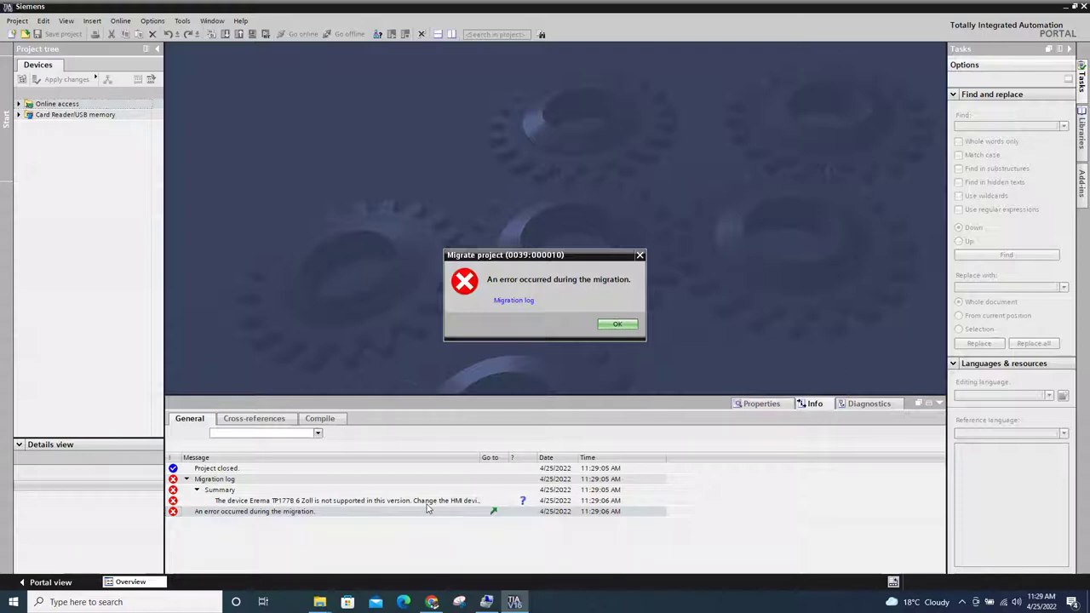
pyautogui.click(617, 324)
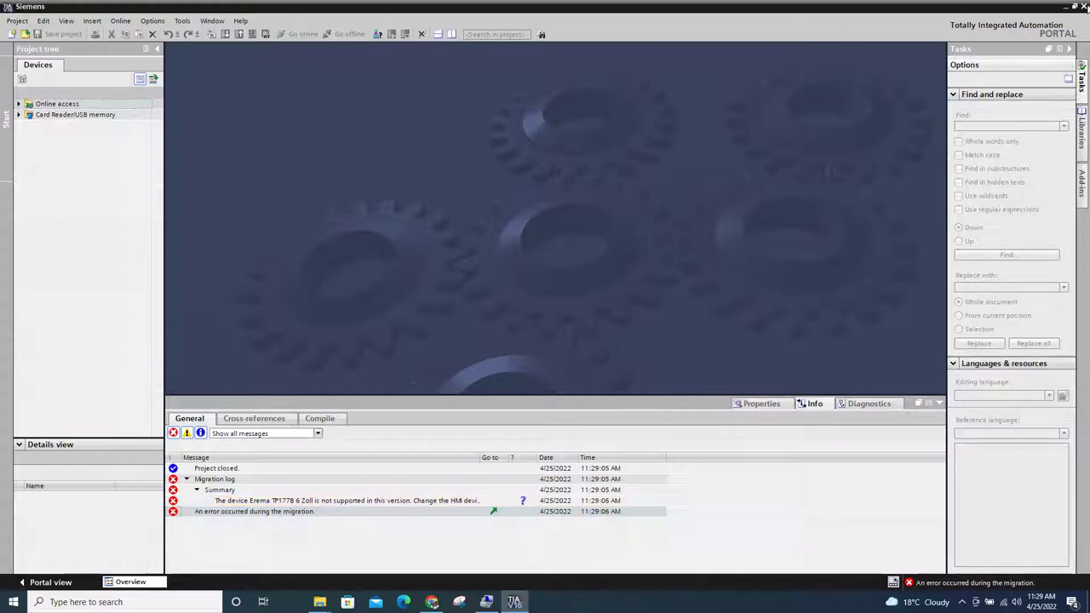
pyautogui.click(1083, 6)
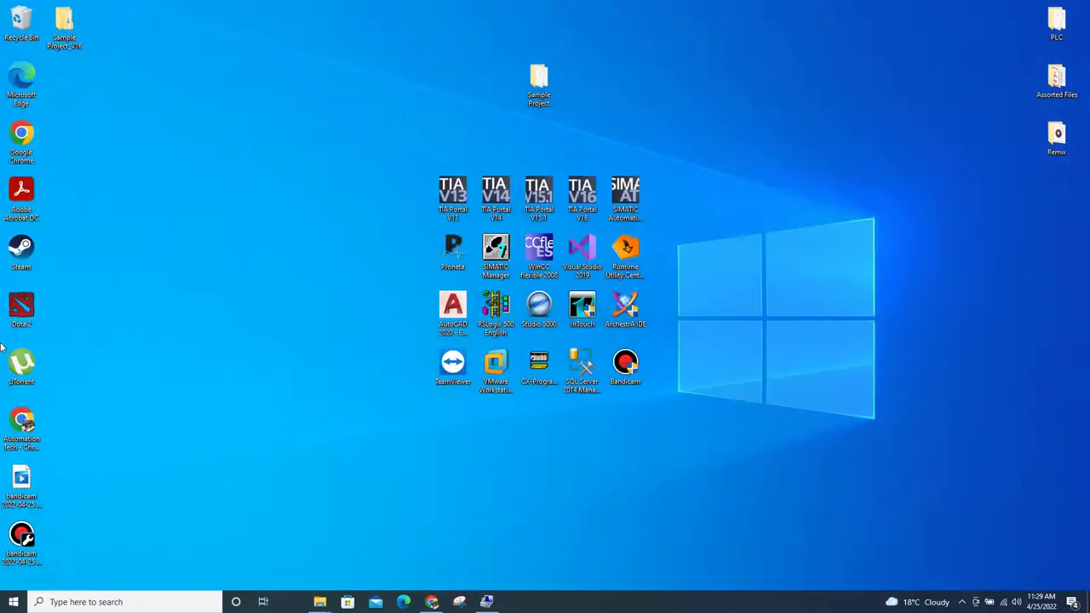
# Delete the Sample Project_V16 desktop folder and relaunch SIMATIC Manager, cancelling the STEP 7 Wizard.
pyautogui.click(64, 26)
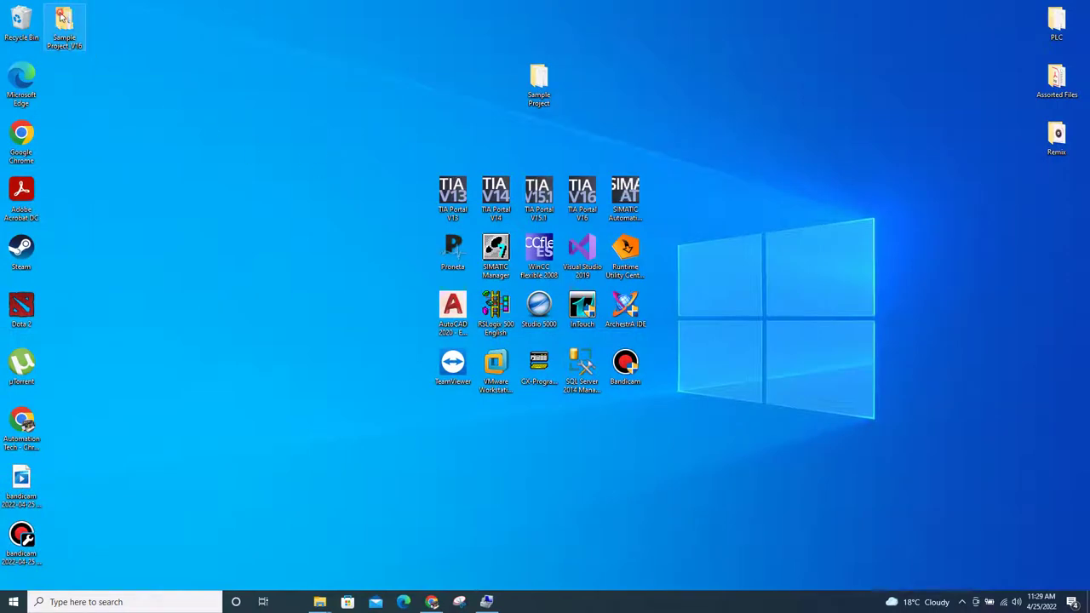
pyautogui.press('Delete')
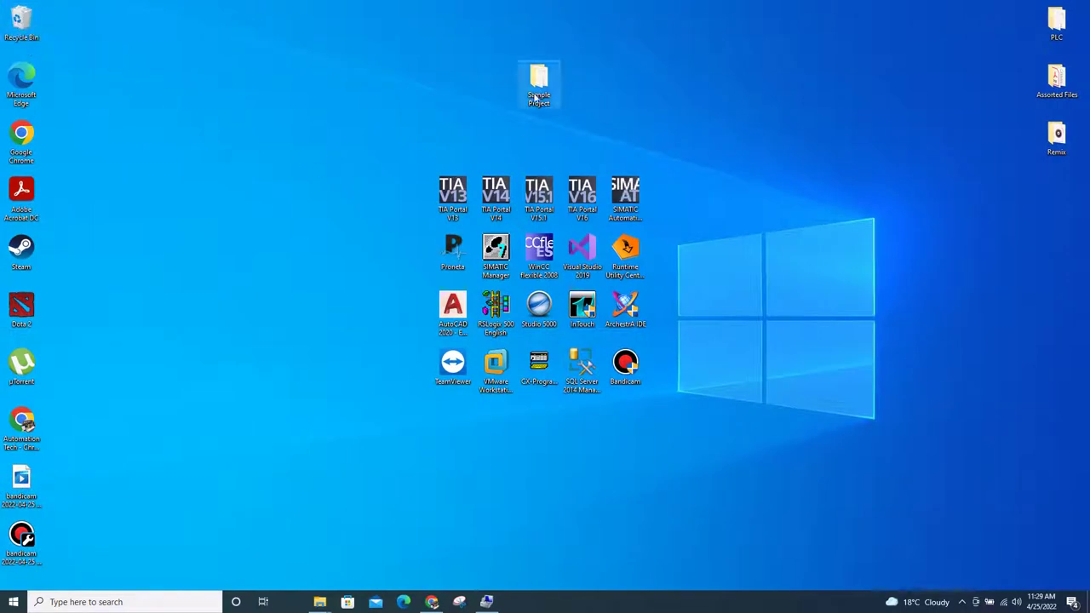
pyautogui.doubleClick(502, 247)
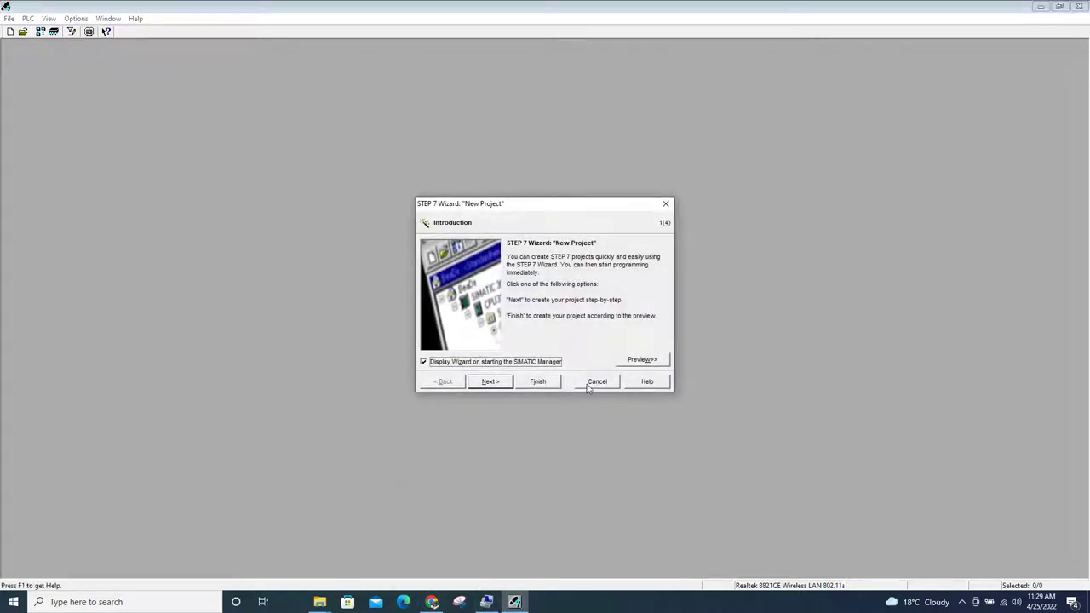
pyautogui.click(596, 381)
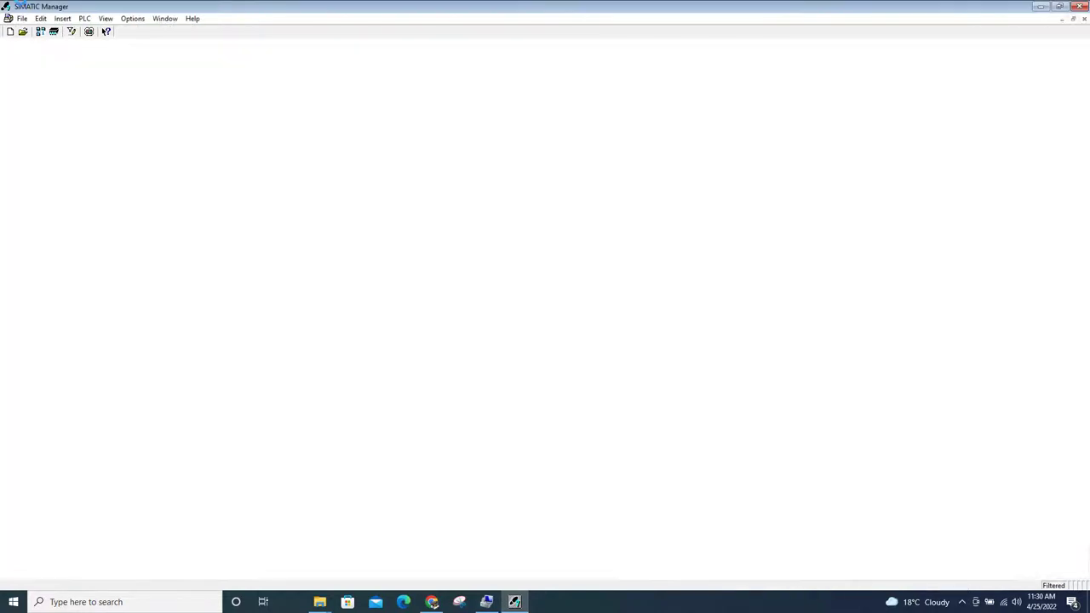
# Delete the Erema TP177B 6 Zoll HMI station, confirming despite its connections.
pyautogui.click(57, 72)
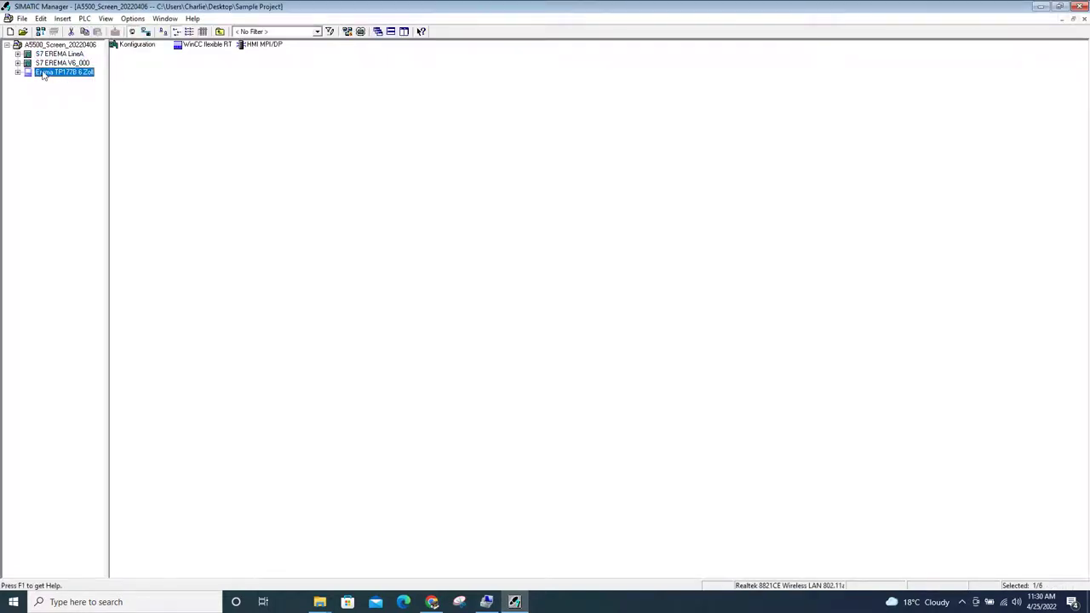
pyautogui.rightClick(54, 77)
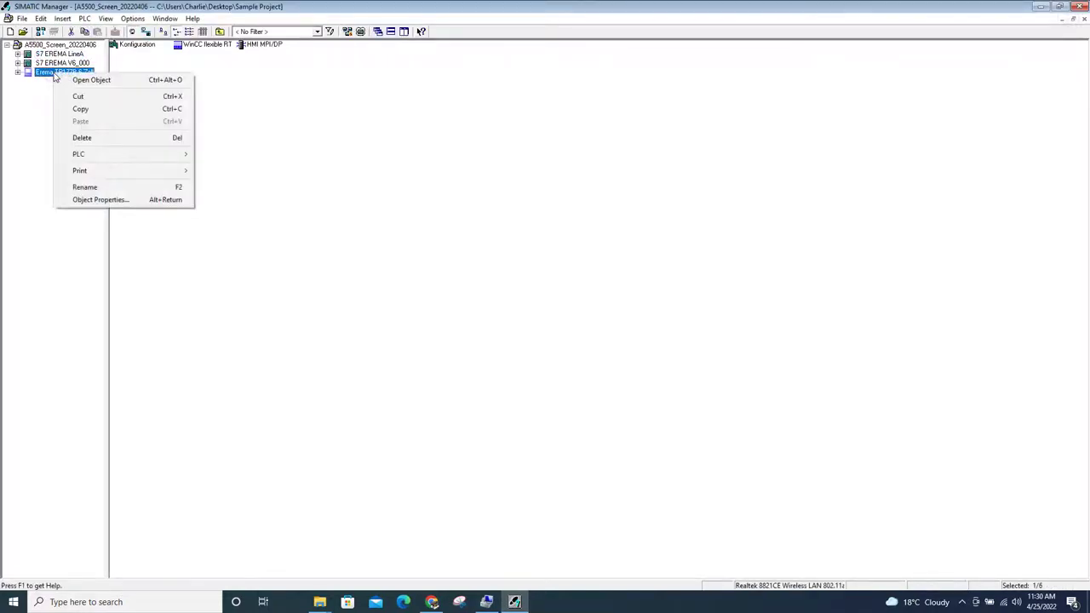
pyautogui.click(81, 137)
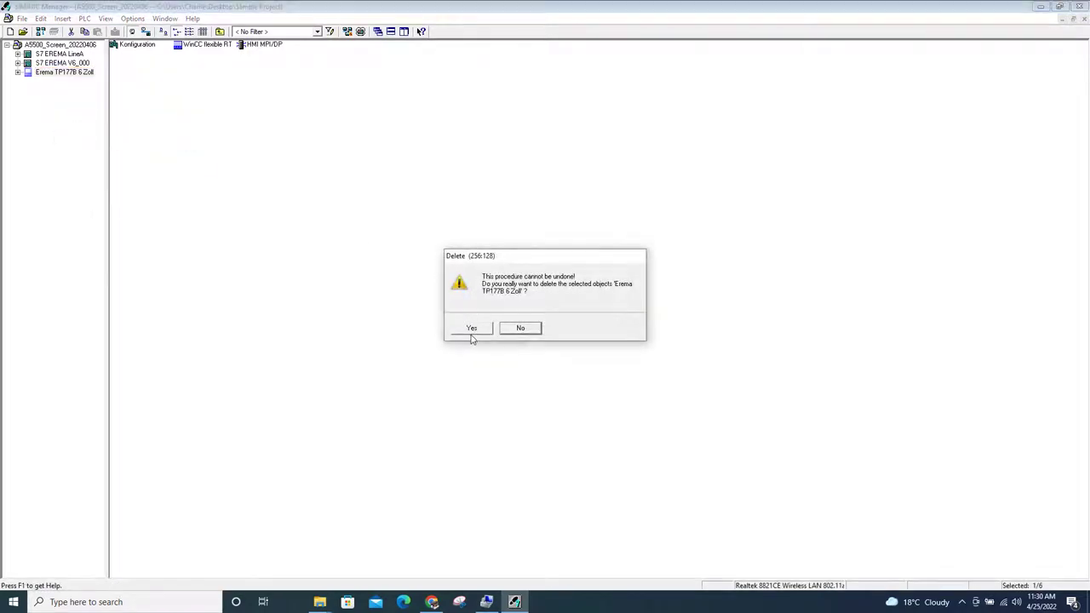
pyautogui.click(468, 329)
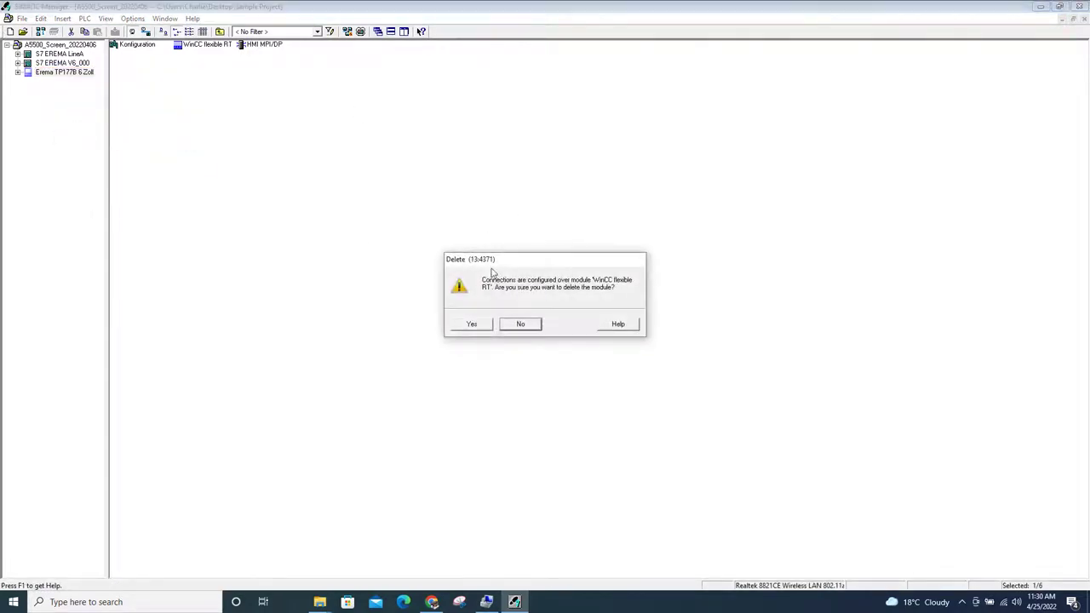
pyautogui.click(471, 334)
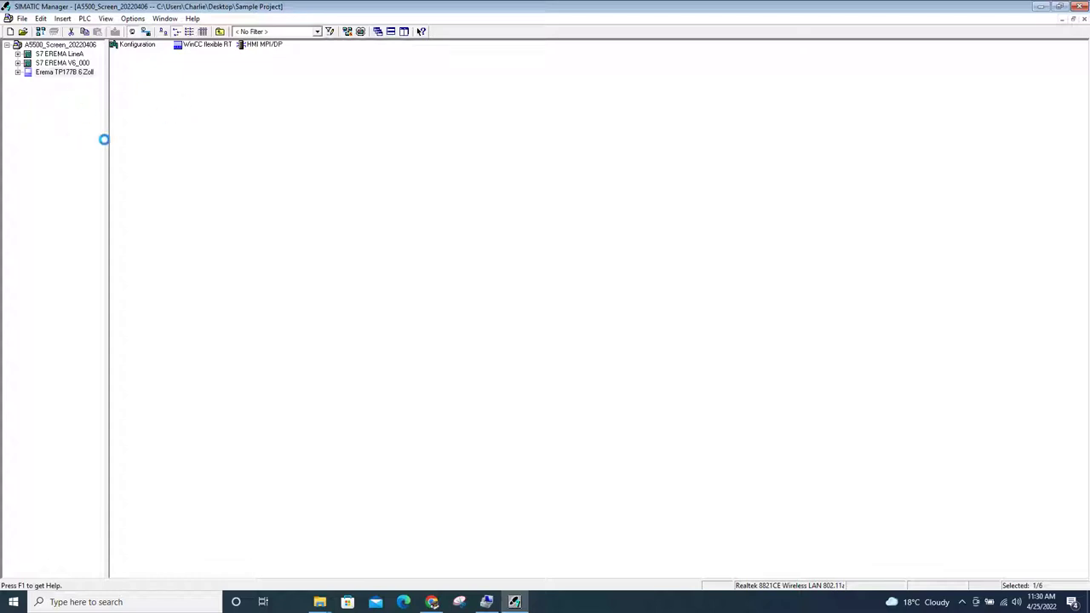
# Review the V6_000 and LineA stations, close SIMATIC Manager, and refresh the desktop.
pyautogui.click(42, 65)
pyautogui.click(43, 54)
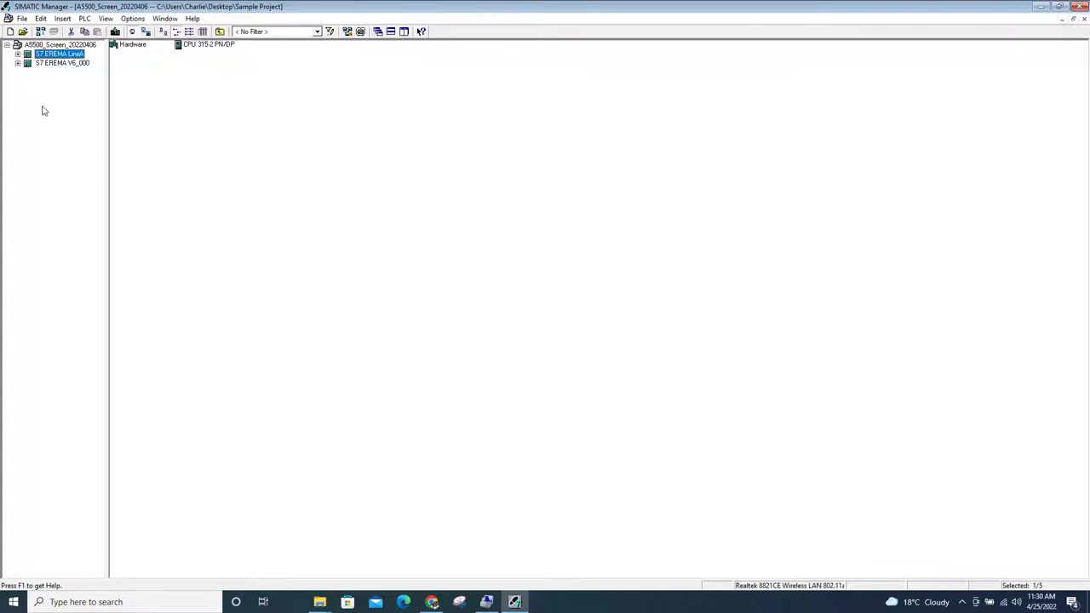
pyautogui.click(1083, 5)
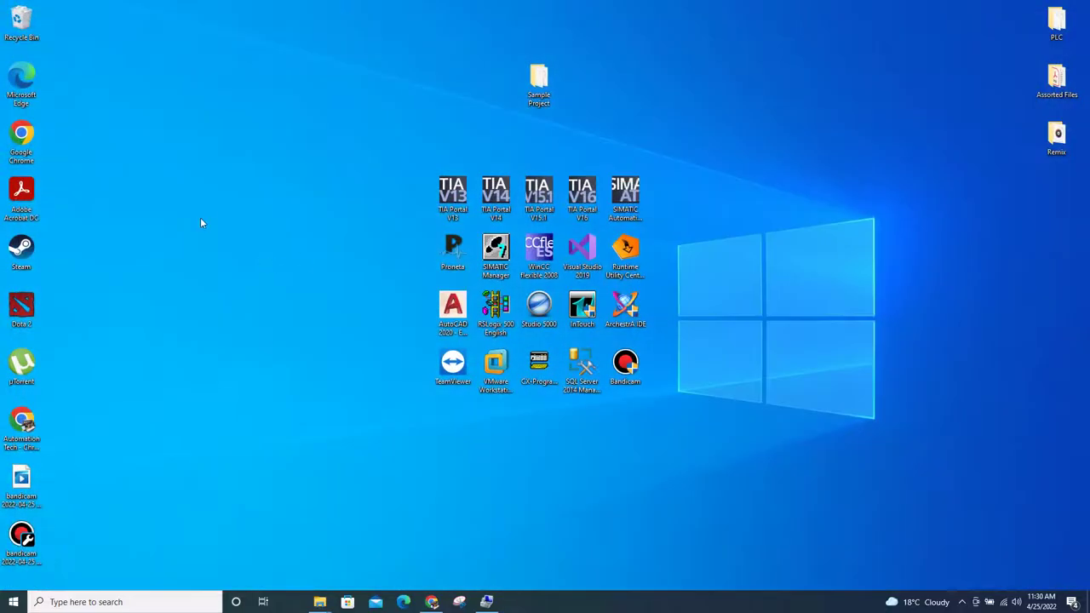
pyautogui.rightClick(202, 203)
pyautogui.click(233, 235)
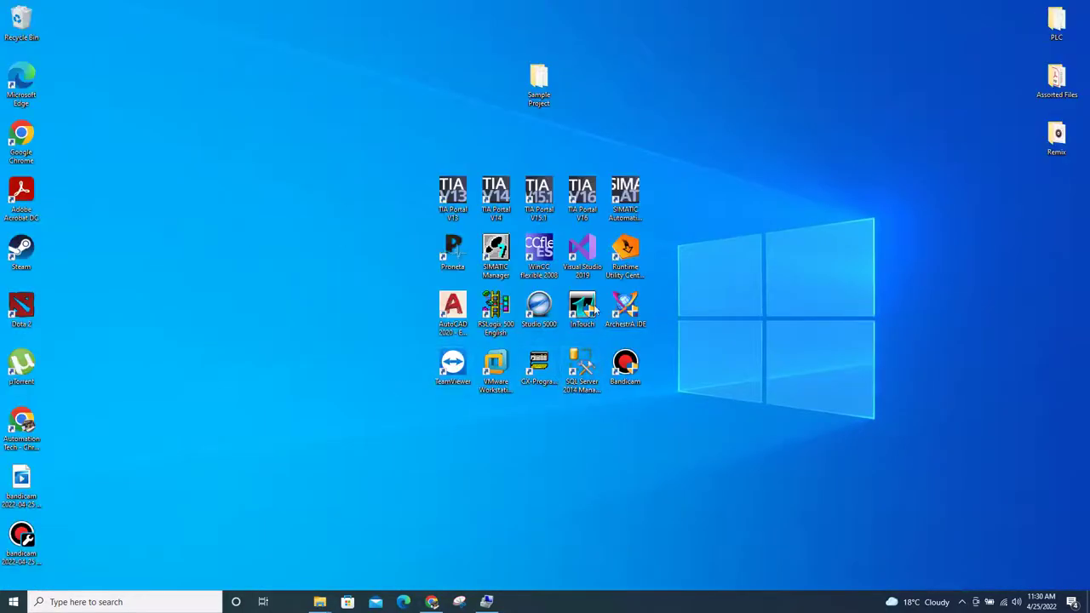
# Relaunch TIA Portal V16 and load A5500_Sc.s7p as migration source, targeting Sample Project_V16.
pyautogui.doubleClick(582, 198)
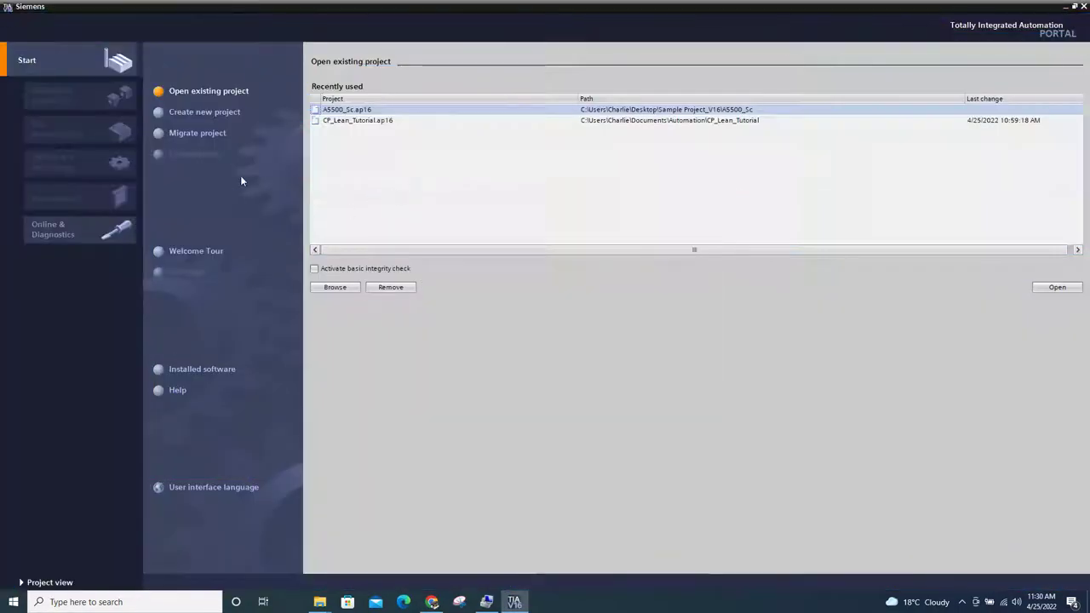
pyautogui.click(183, 134)
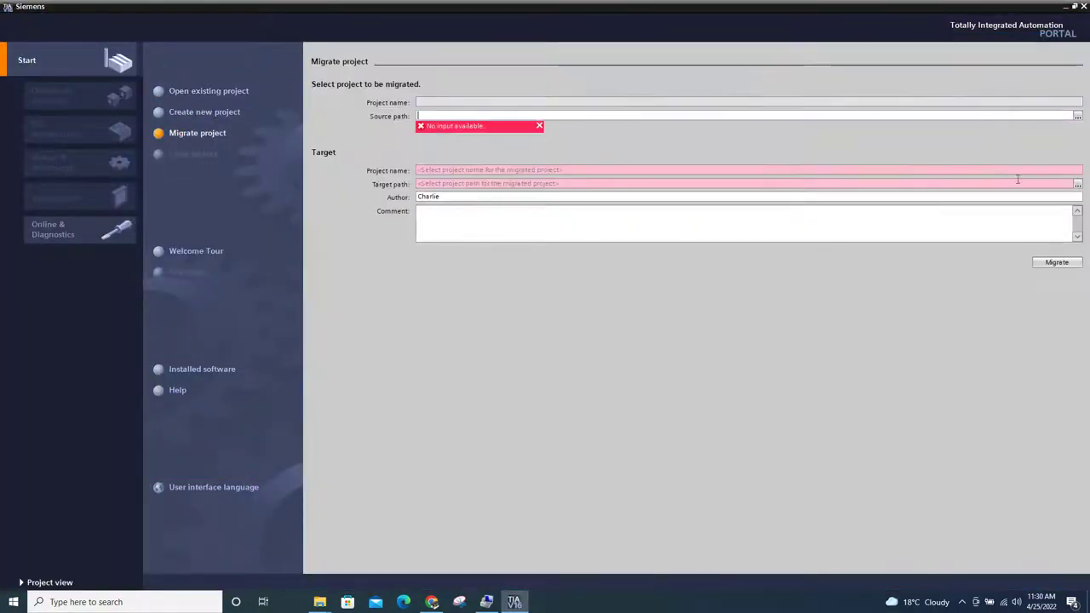
pyautogui.click(1077, 115)
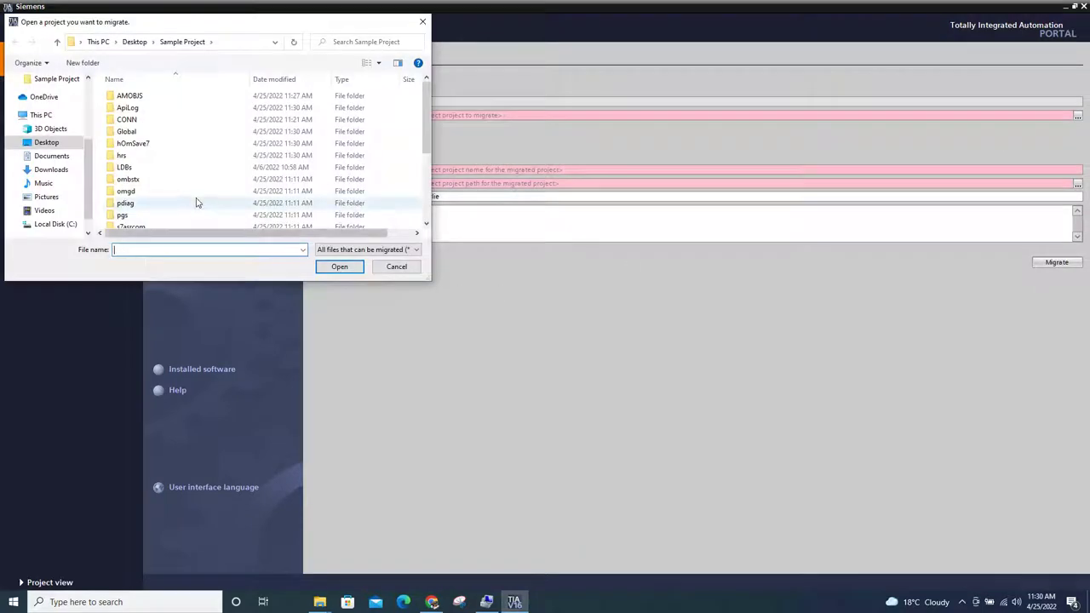
pyautogui.scroll(-4, 195, 202)
pyautogui.click(141, 222)
pyautogui.click(141, 223)
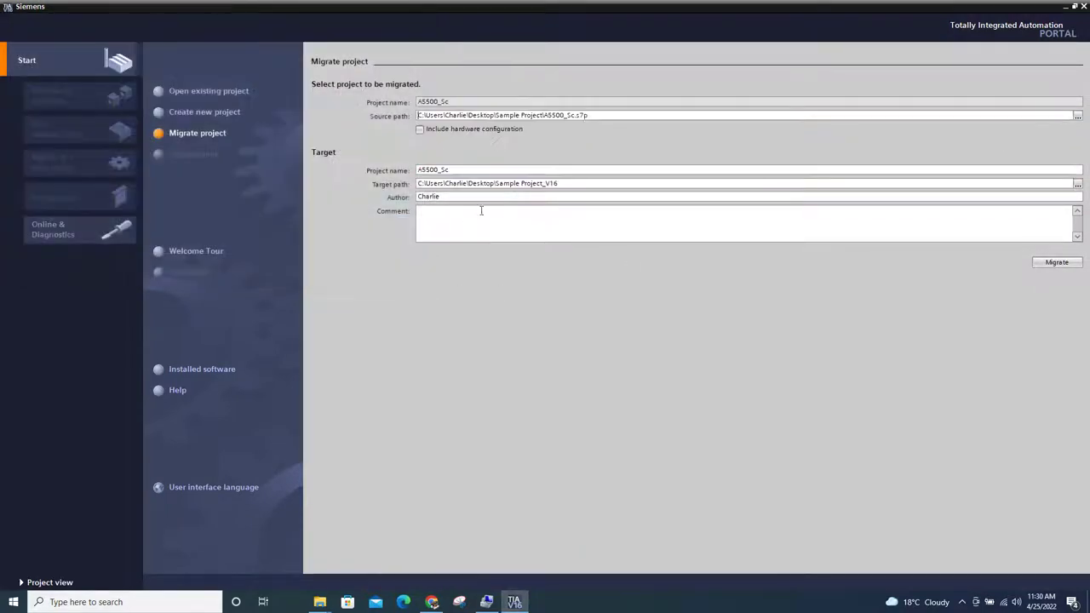
# Rerun the migration and, after it aborts over the alarm number system, open its Migration log.
pyautogui.click(1056, 263)
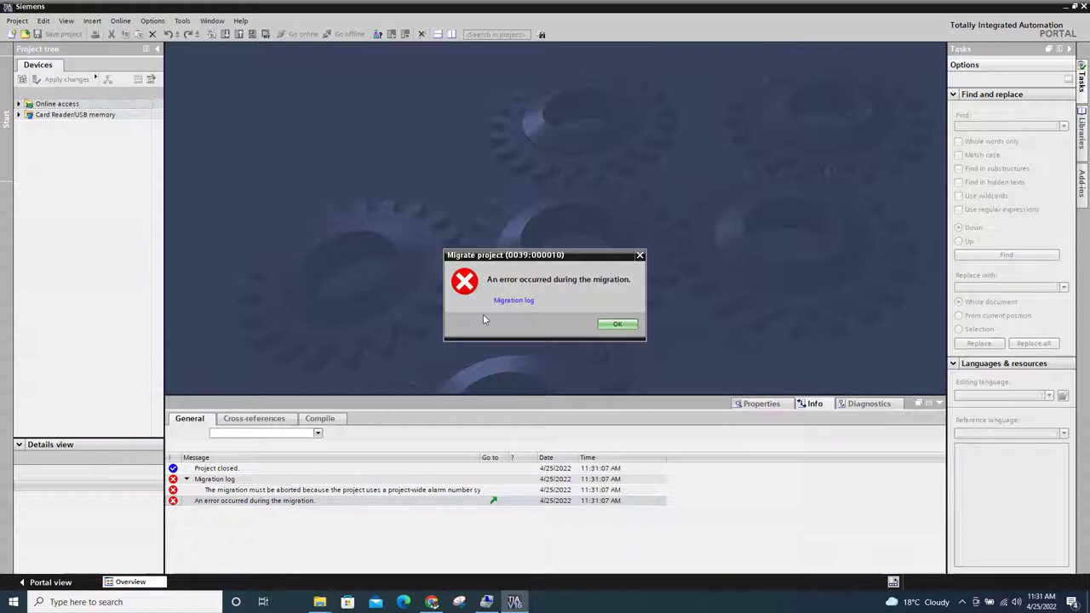
pyautogui.moveTo(586, 252); pyautogui.dragTo(583, 206)
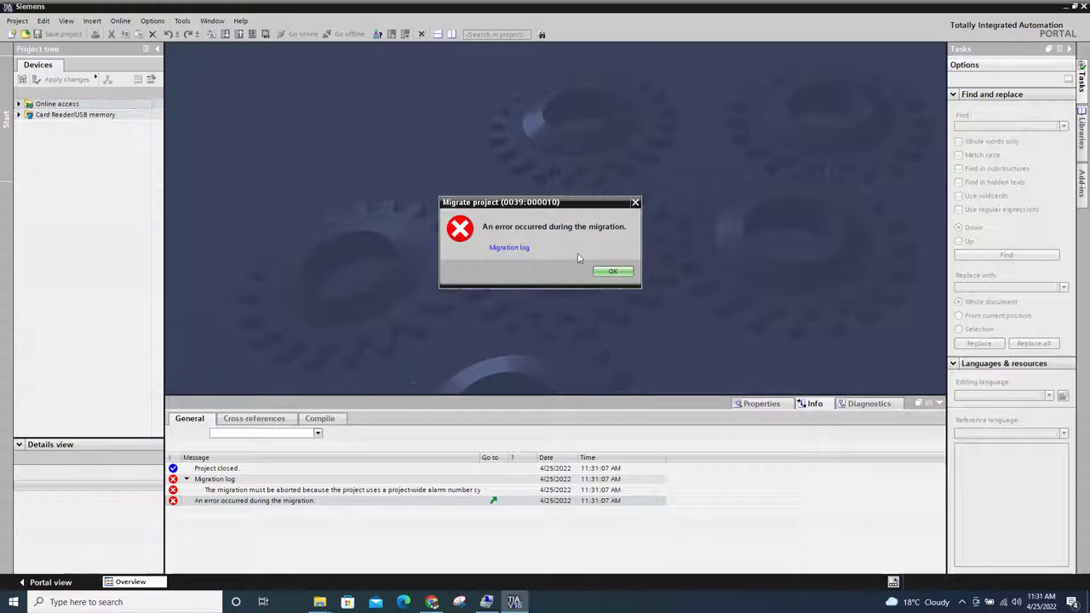
pyautogui.click(509, 248)
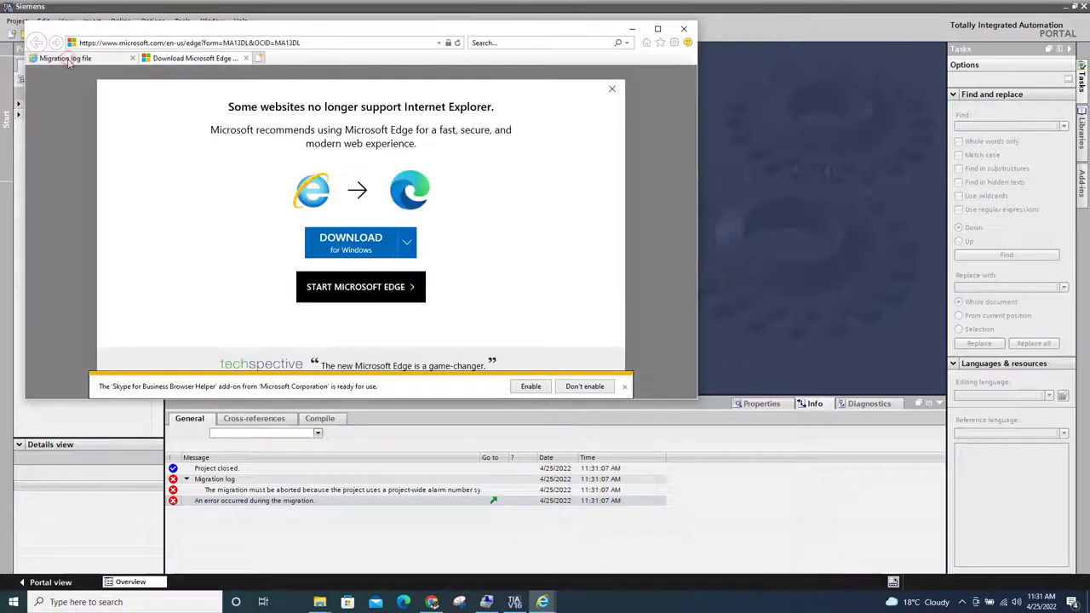
# Read the abort reason and suggested fix in Migration log.xml, then close Internet Explorer.
pyautogui.click(68, 59)
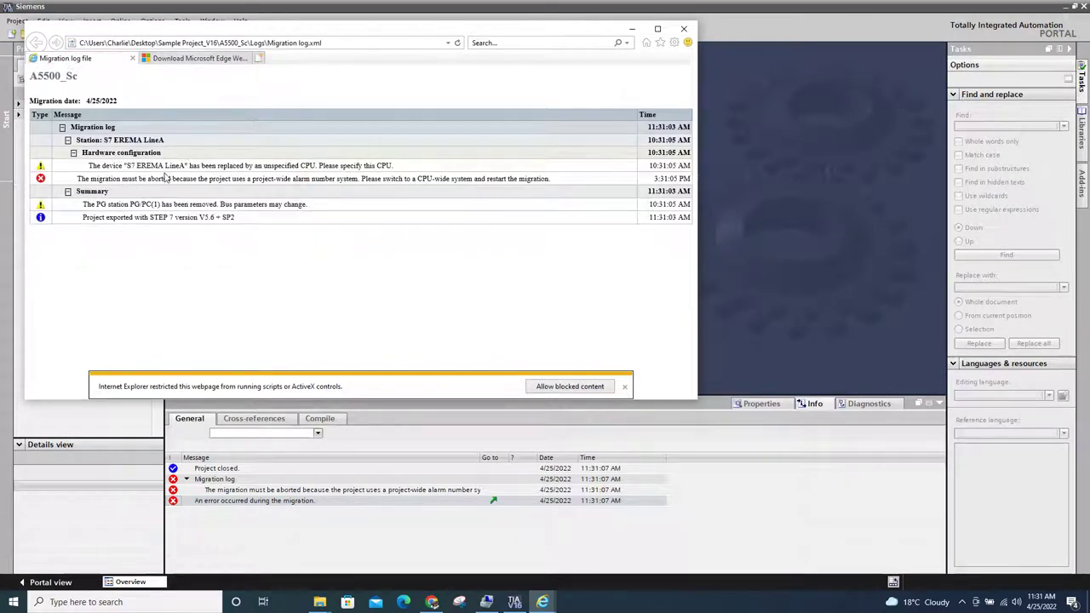
pyautogui.moveTo(77, 180); pyautogui.dragTo(311, 180)
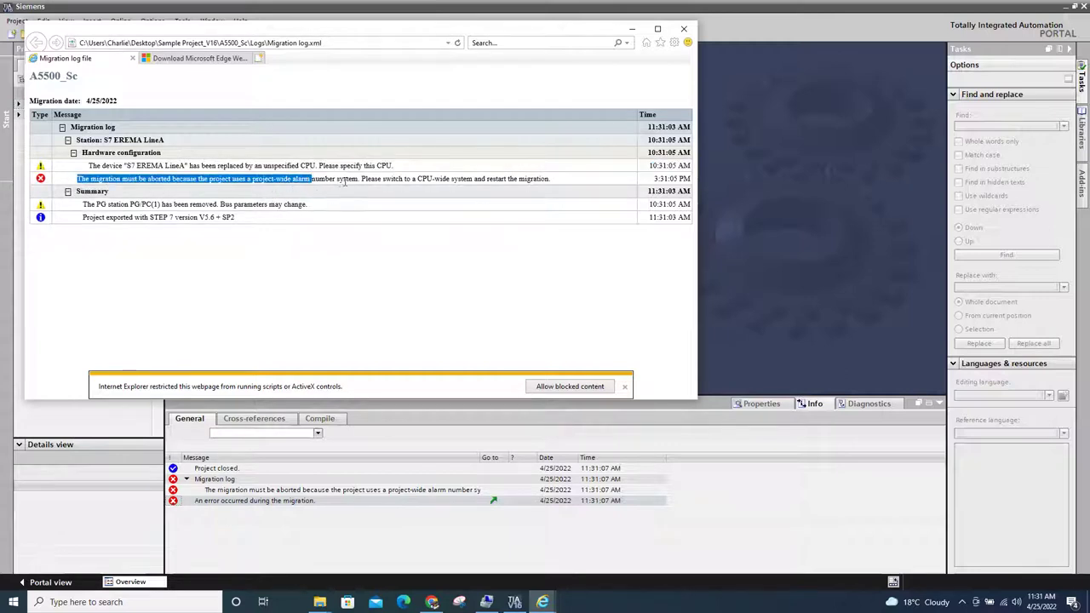
pyautogui.moveTo(337, 180); pyautogui.dragTo(504, 181)
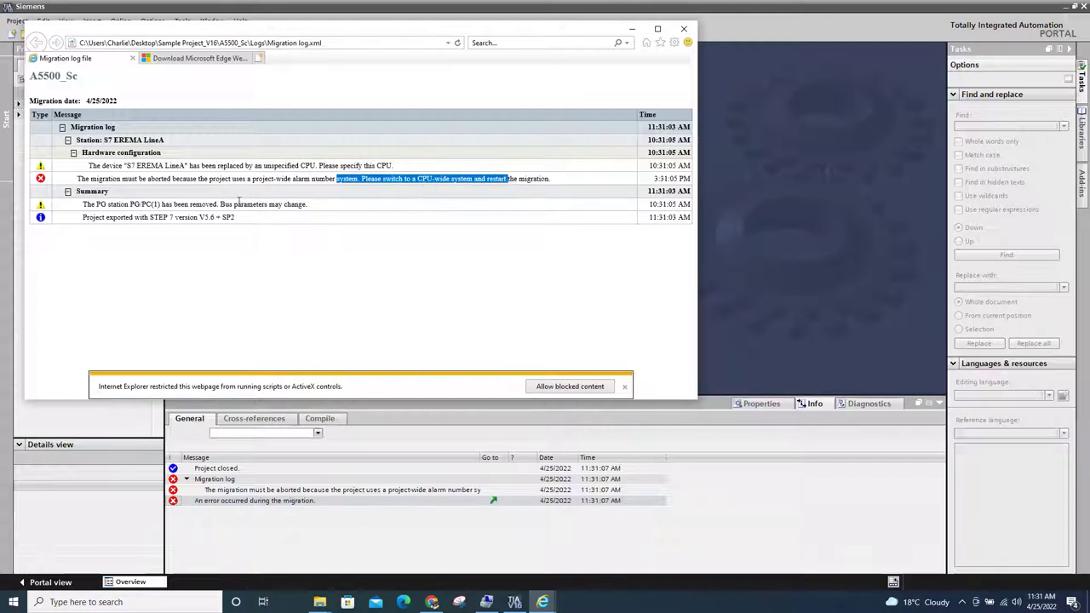
pyautogui.click(236, 178)
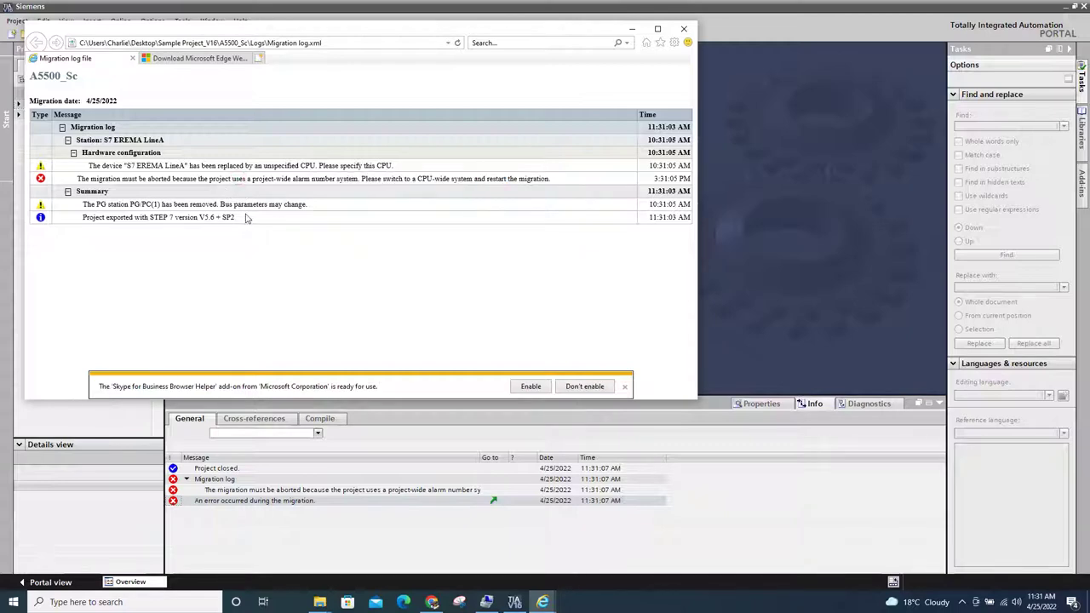
pyautogui.click(684, 29)
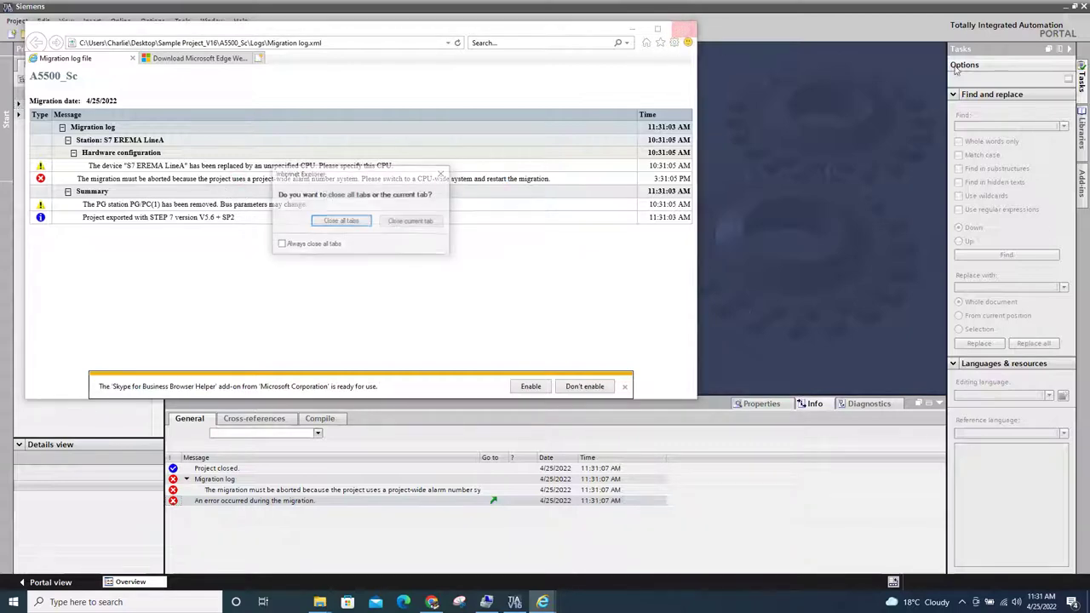
# Close the browser tabs, the migration error and TIA Portal, then relaunch SIMATIC Manager without the wizard.
pyautogui.click(341, 222)
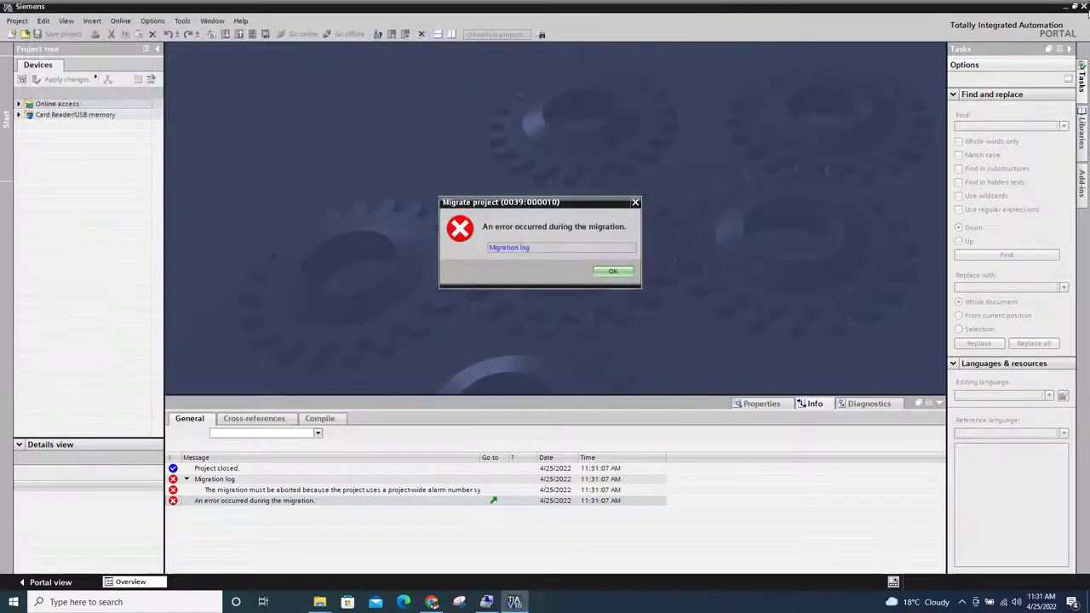
pyautogui.click(608, 273)
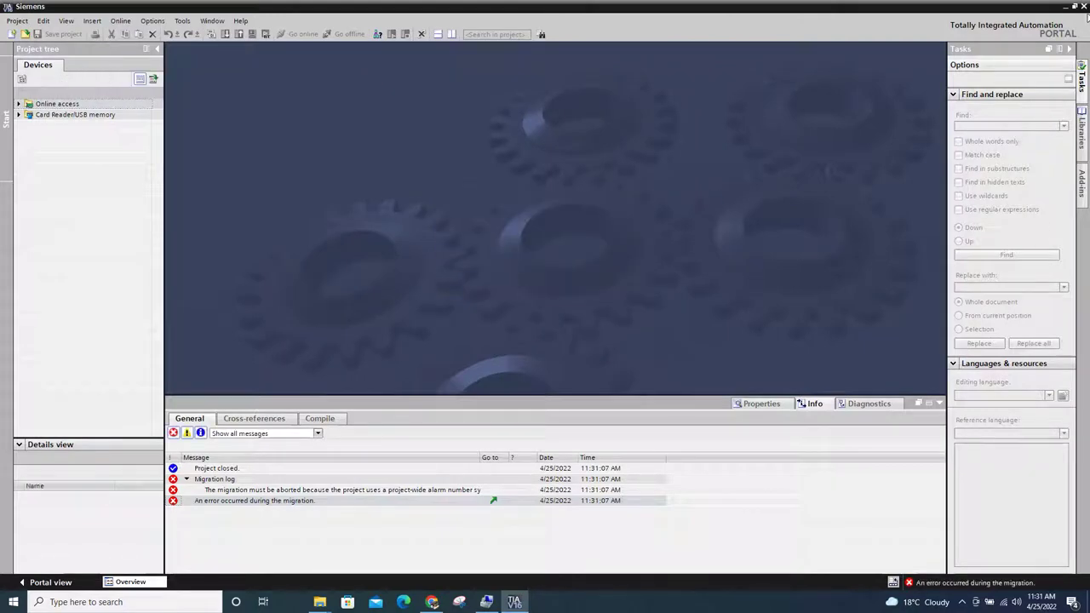
pyautogui.click(1084, 5)
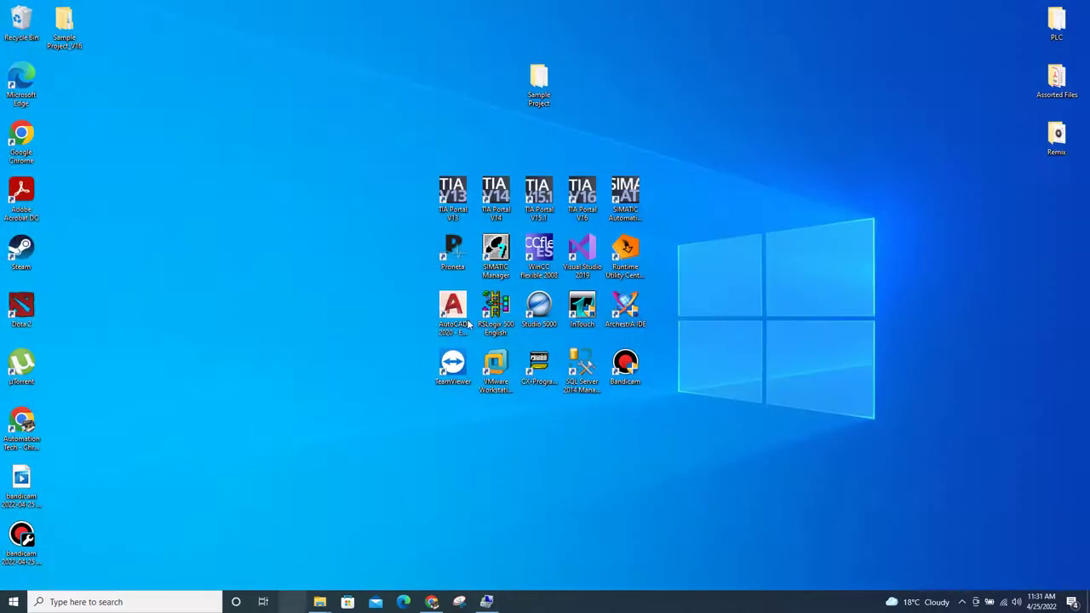
pyautogui.doubleClick(496, 251)
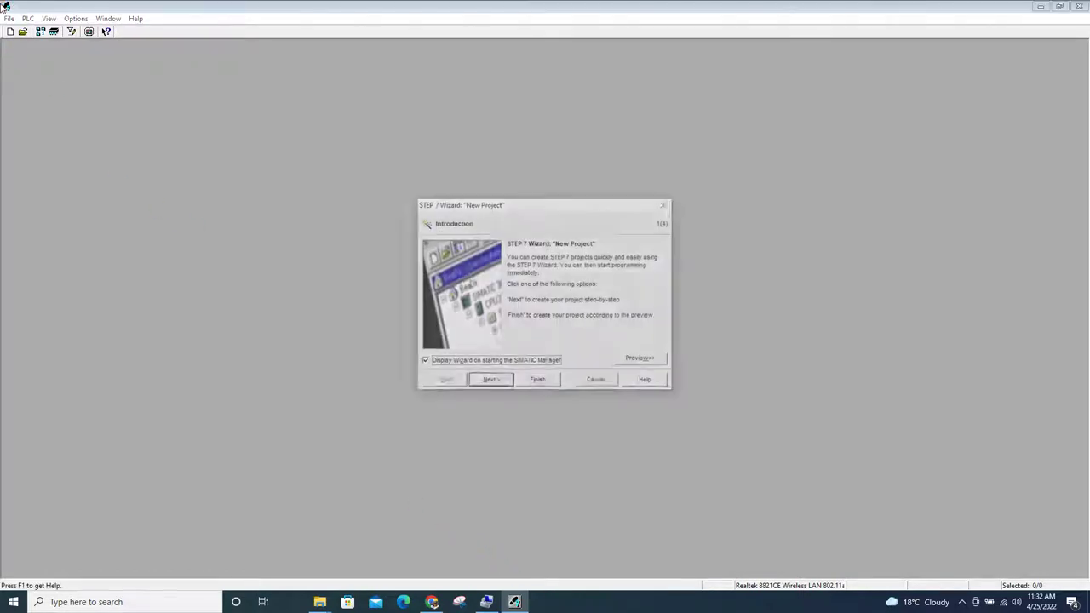
pyautogui.click(595, 379)
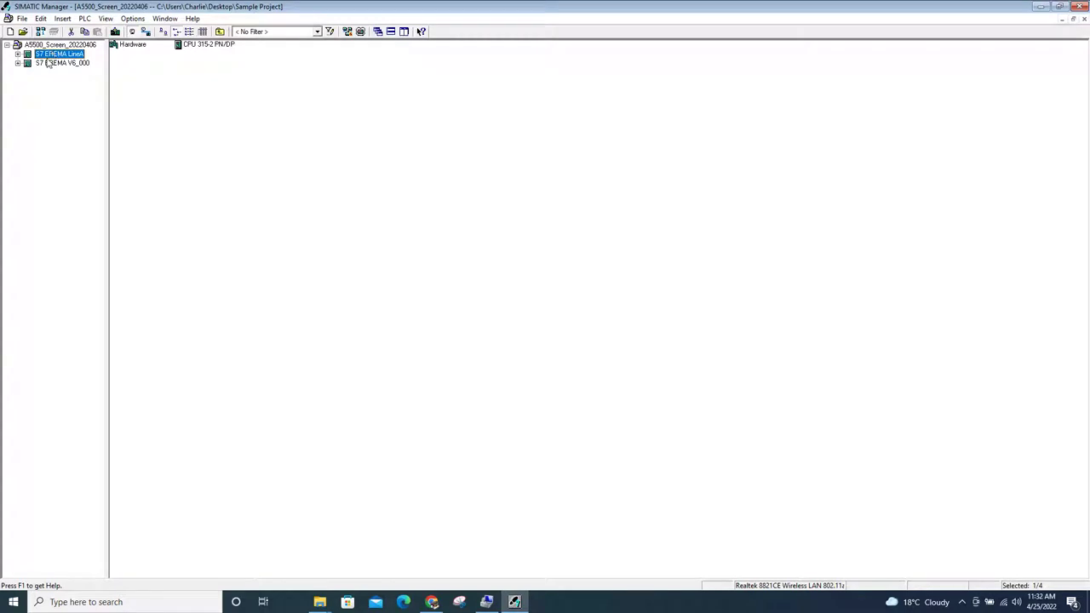
# Review S7 EREMA LineA's object properties, checking its Ind. Ethernet and MPI interfaces.
pyautogui.rightClick(53, 56)
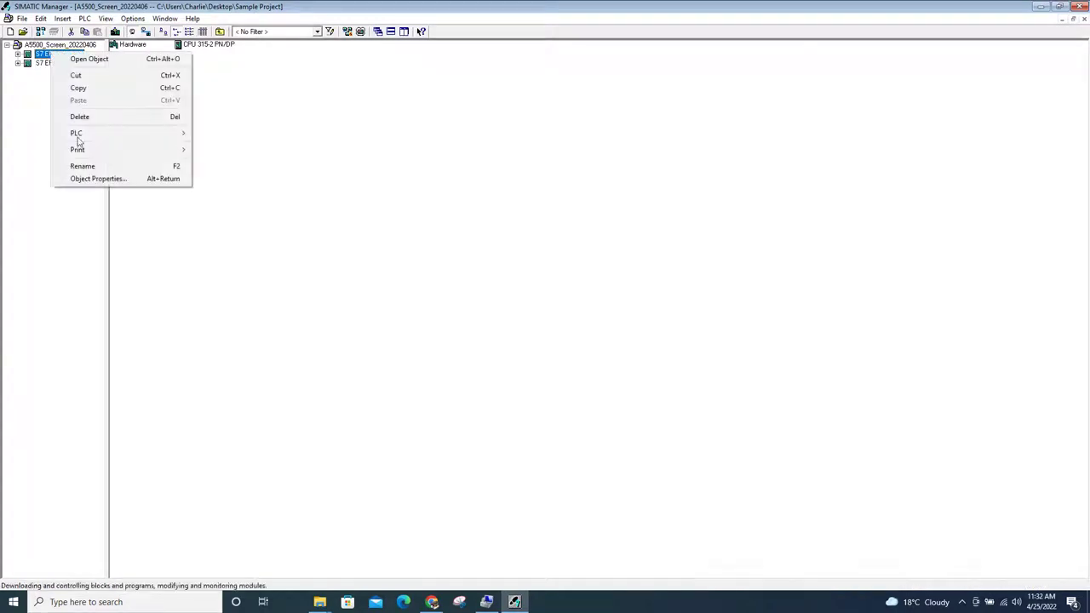
pyautogui.click(108, 177)
pyautogui.click(458, 191)
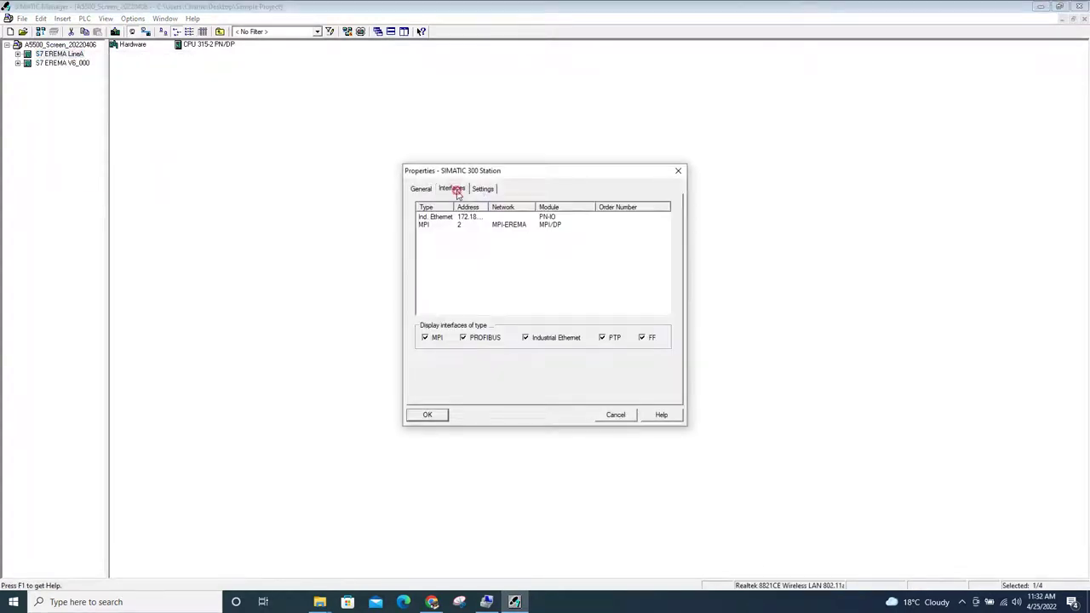
pyautogui.click(483, 189)
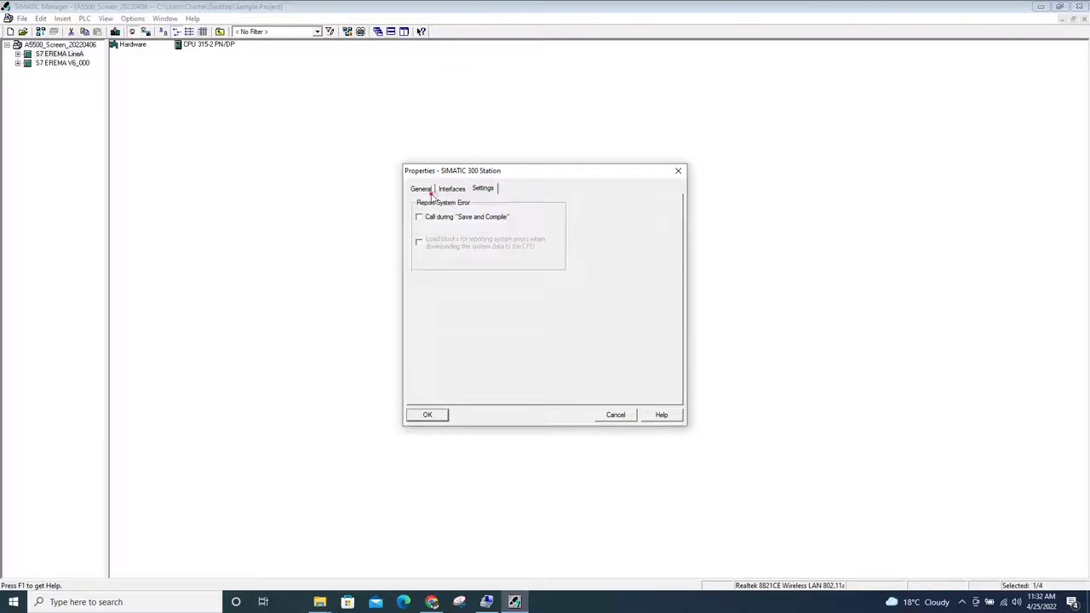
pyautogui.click(422, 189)
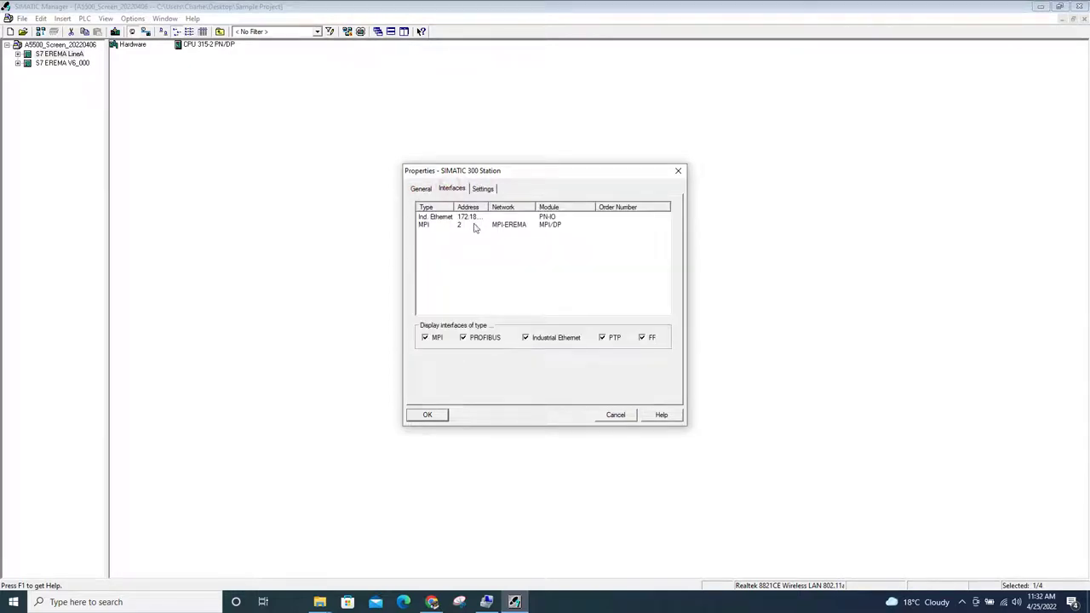
pyautogui.click(471, 218)
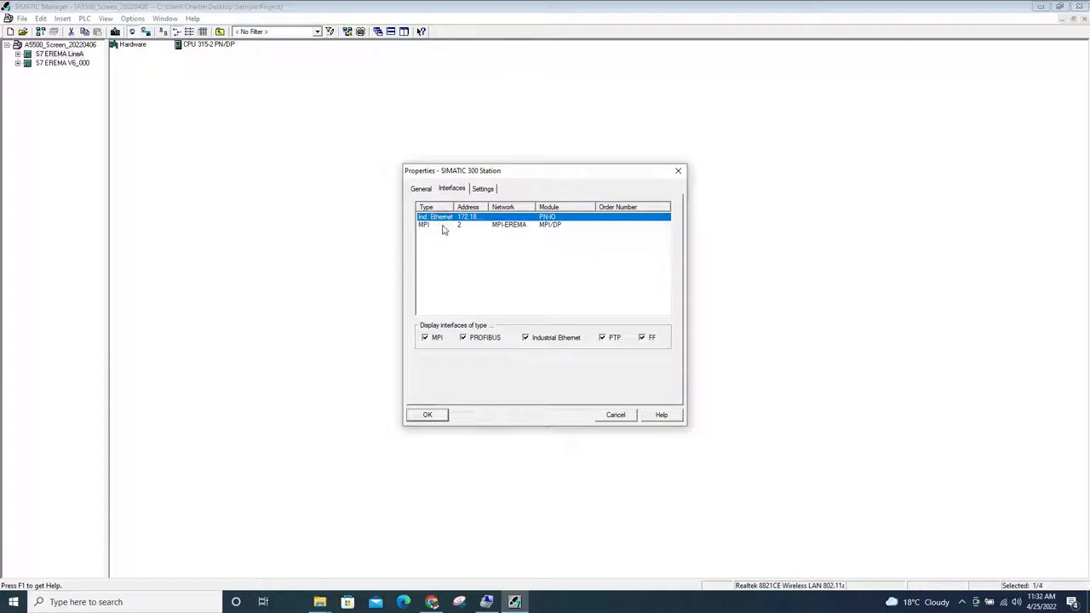
pyautogui.click(443, 225)
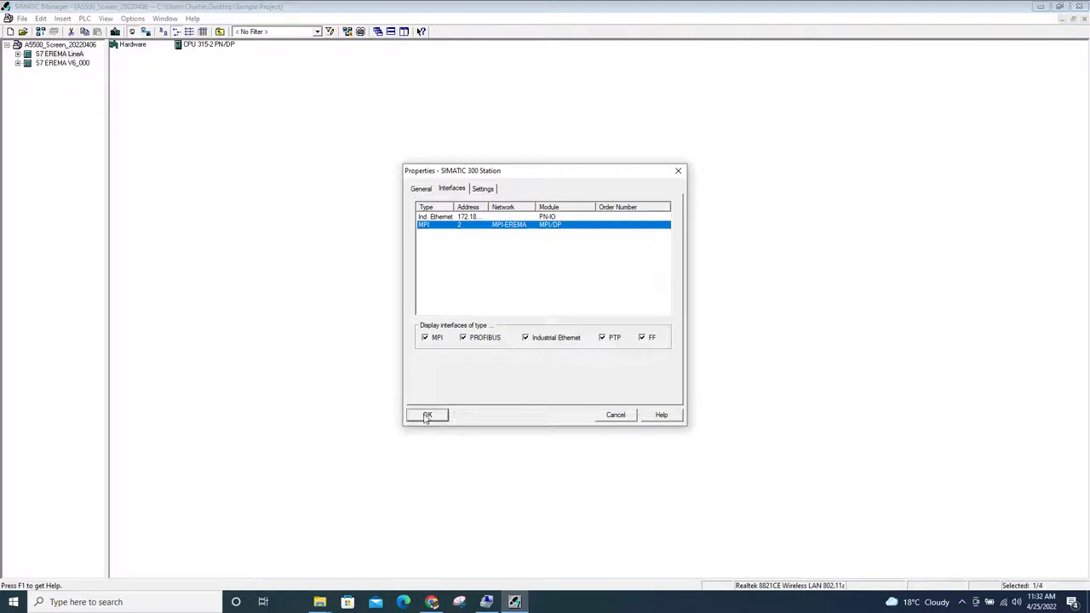
pyautogui.click(428, 414)
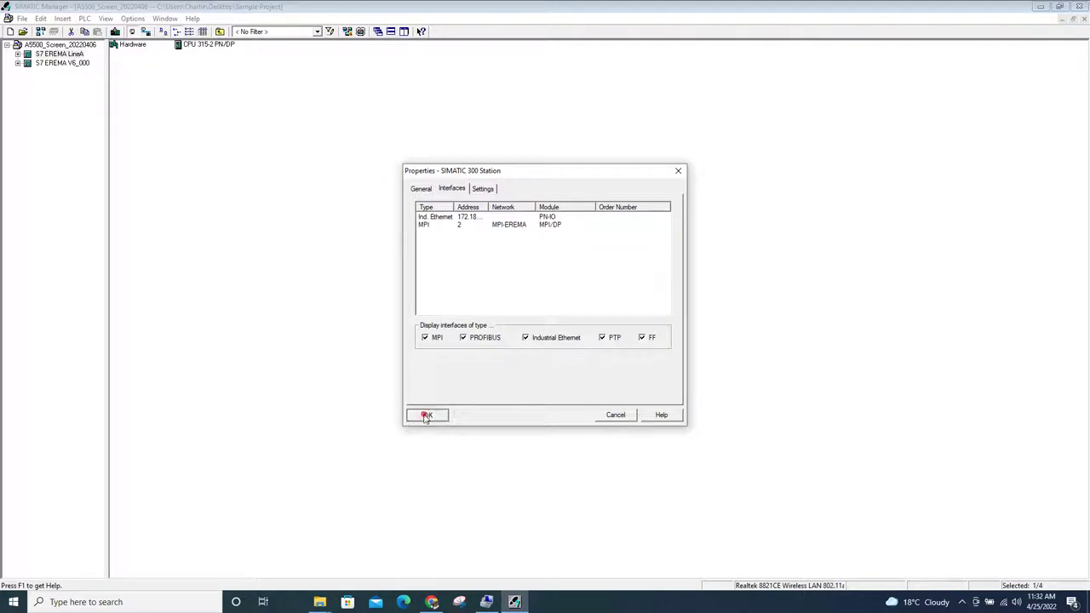
# Review S7 EREMA V6_000's object properties, checking its CPU 312C MPI interface.
pyautogui.rightClick(54, 64)
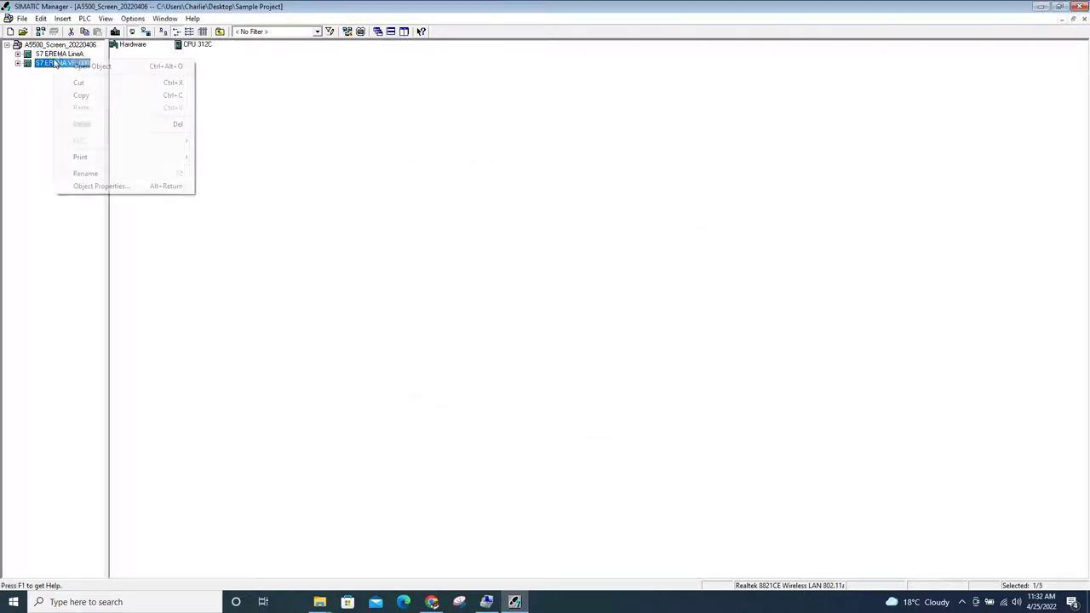
pyautogui.click(97, 186)
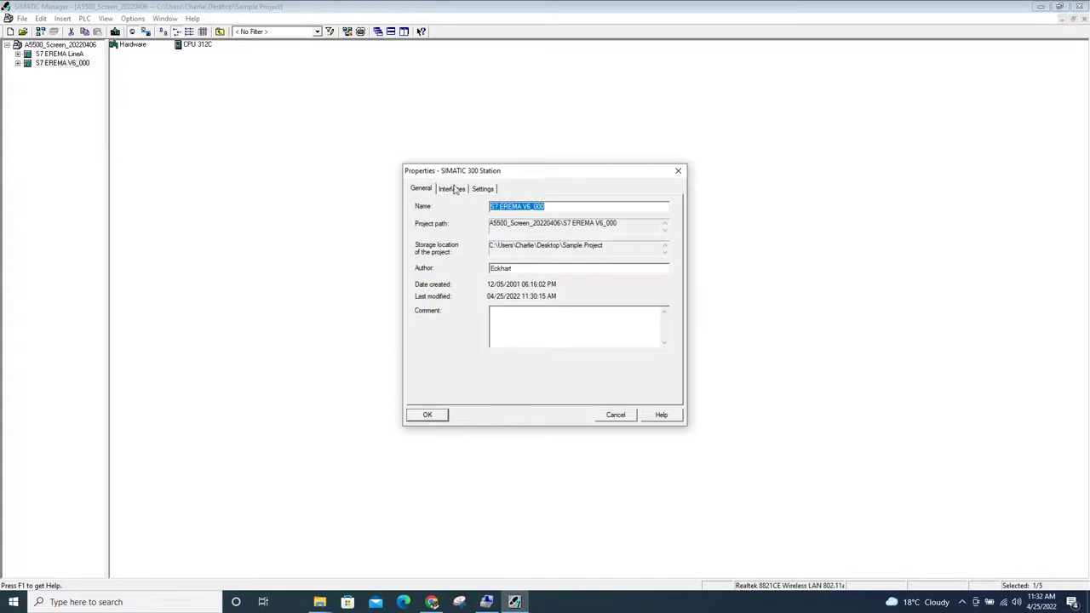
pyautogui.click(452, 188)
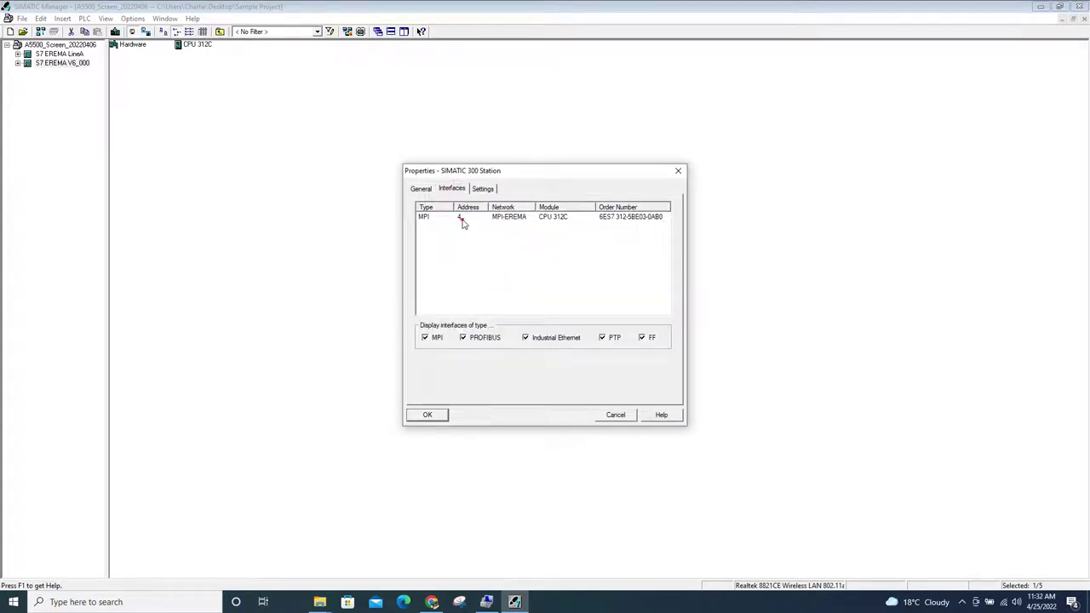
pyautogui.click(462, 220)
pyautogui.click(482, 189)
pyautogui.click(448, 190)
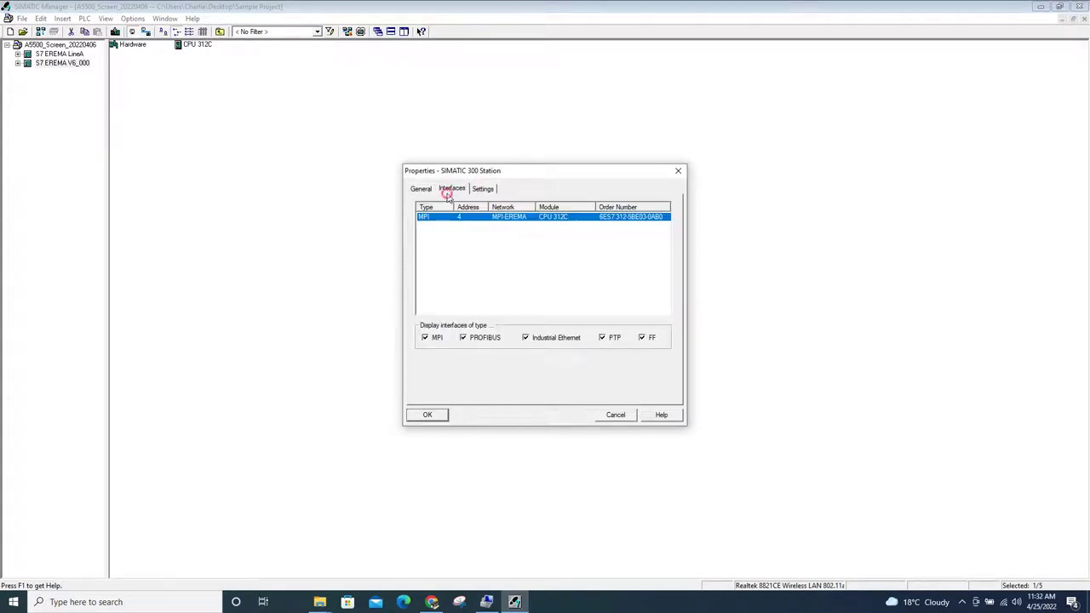
pyautogui.click(429, 415)
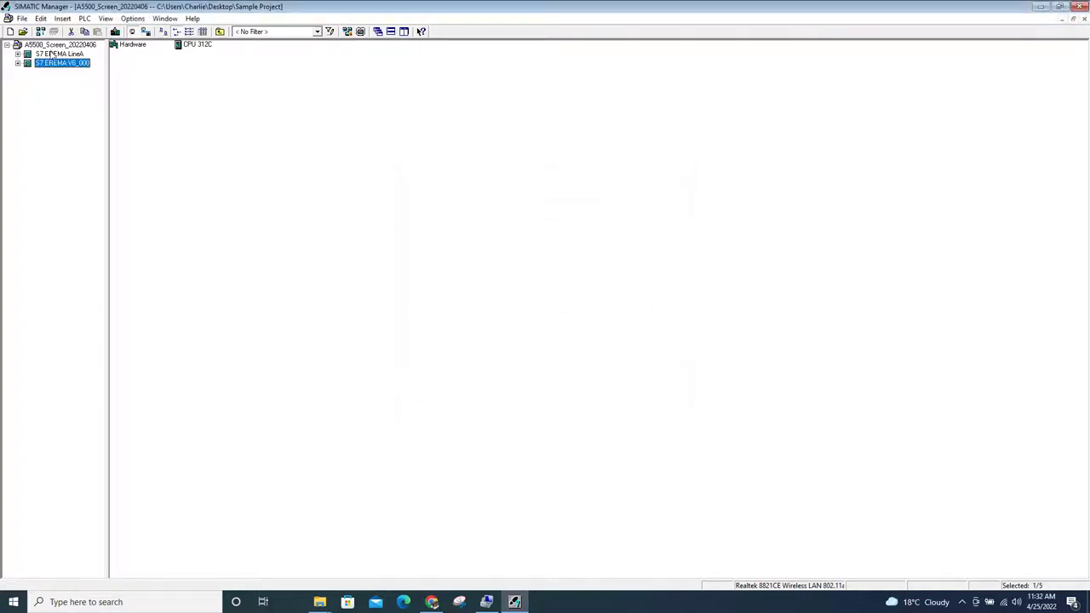
# Expand both stations in the tree to reveal their CPUs.
pyautogui.click(17, 53)
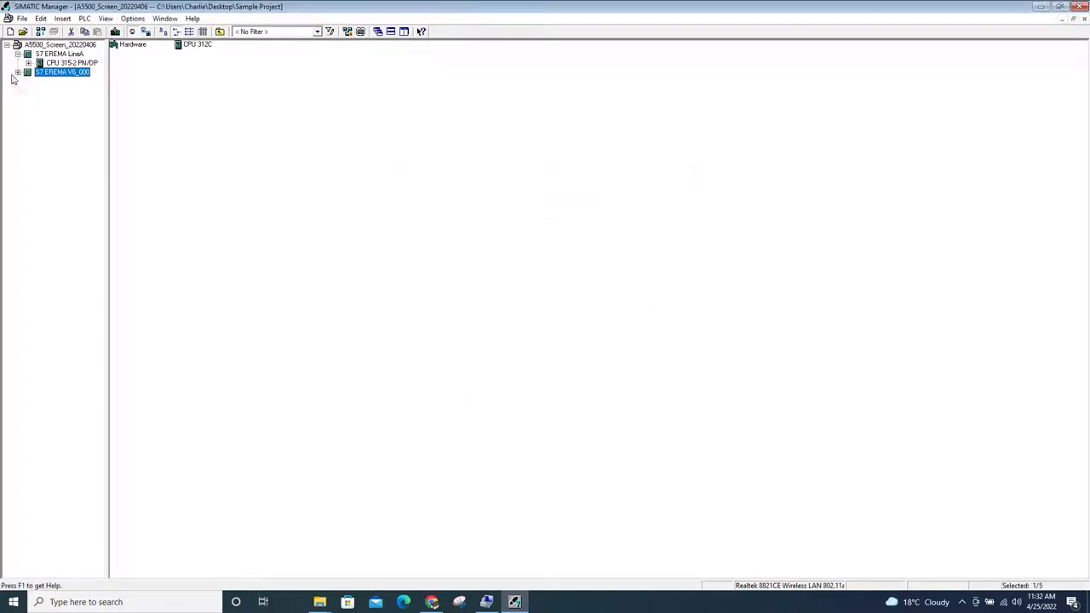
pyautogui.click(18, 72)
pyautogui.click(52, 64)
# Assign message numbers 1–20000 to the CPU 315-2 PN/DP program.
pyautogui.rightClick(56, 65)
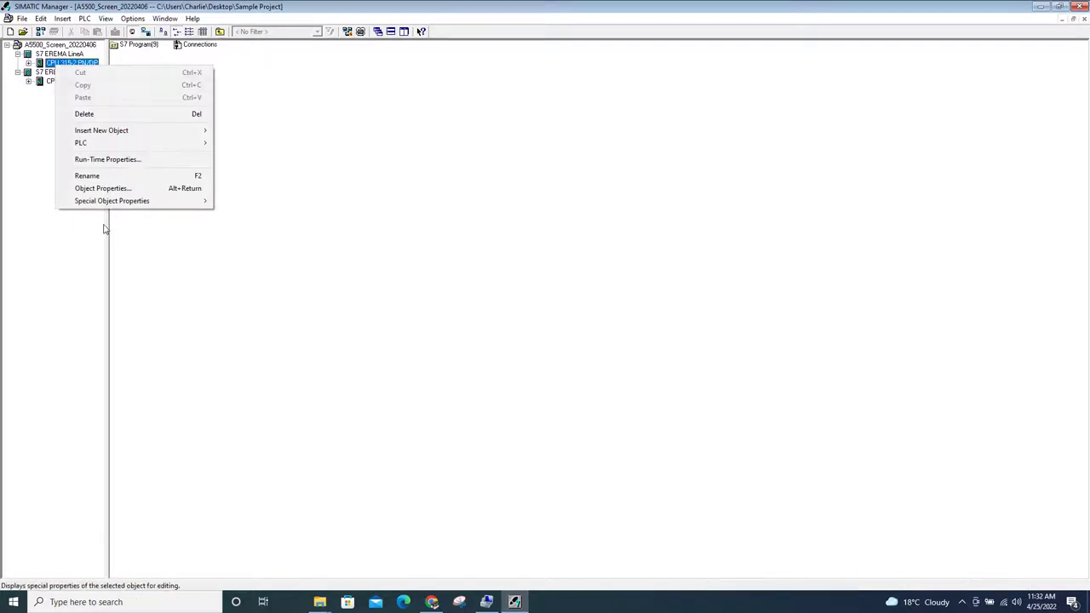
pyautogui.moveTo(106, 201)
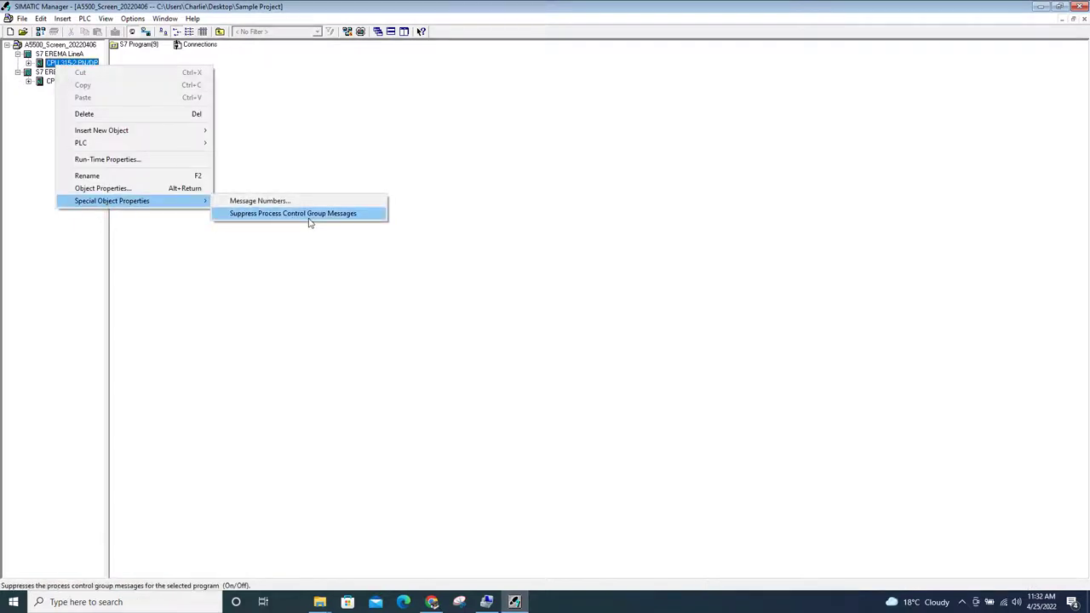
pyautogui.click(259, 201)
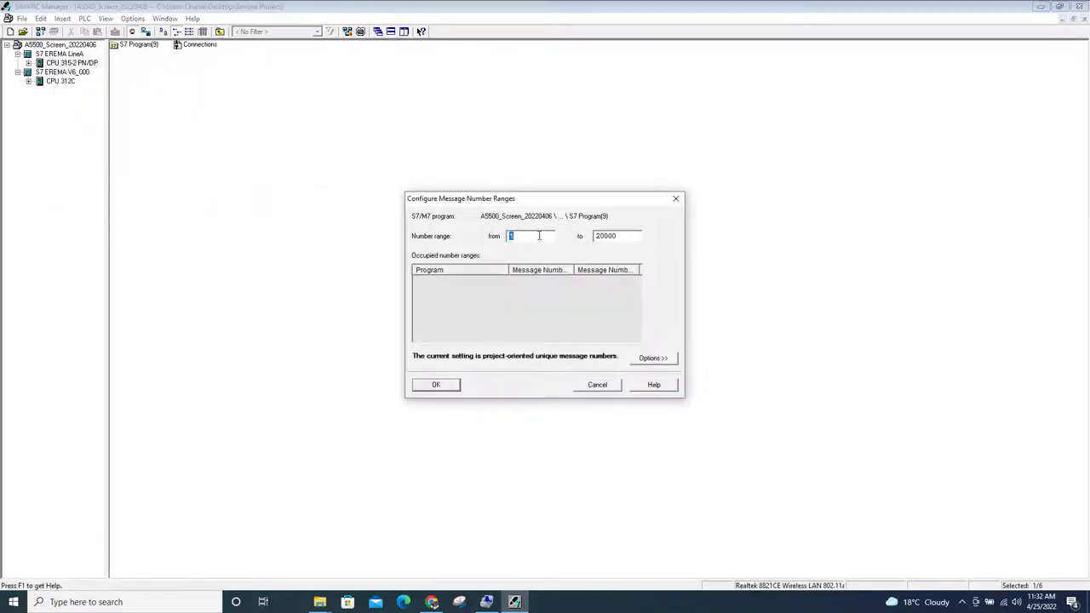
pyautogui.click(436, 385)
pyautogui.click(436, 385)
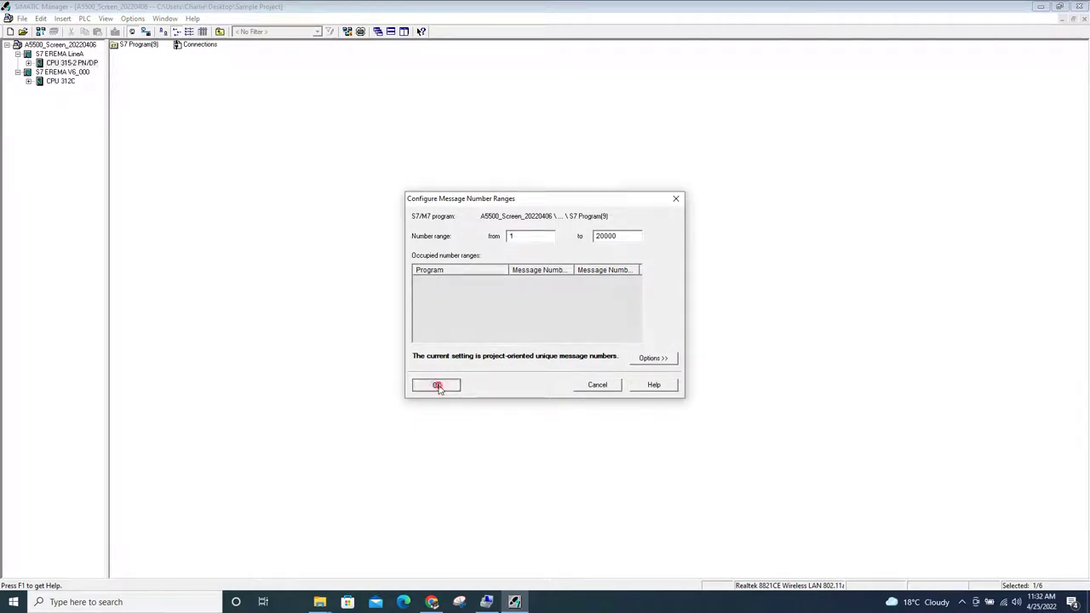
# Assign message numbers 20001–40000 to the CPU 312C program.
pyautogui.rightClick(49, 83)
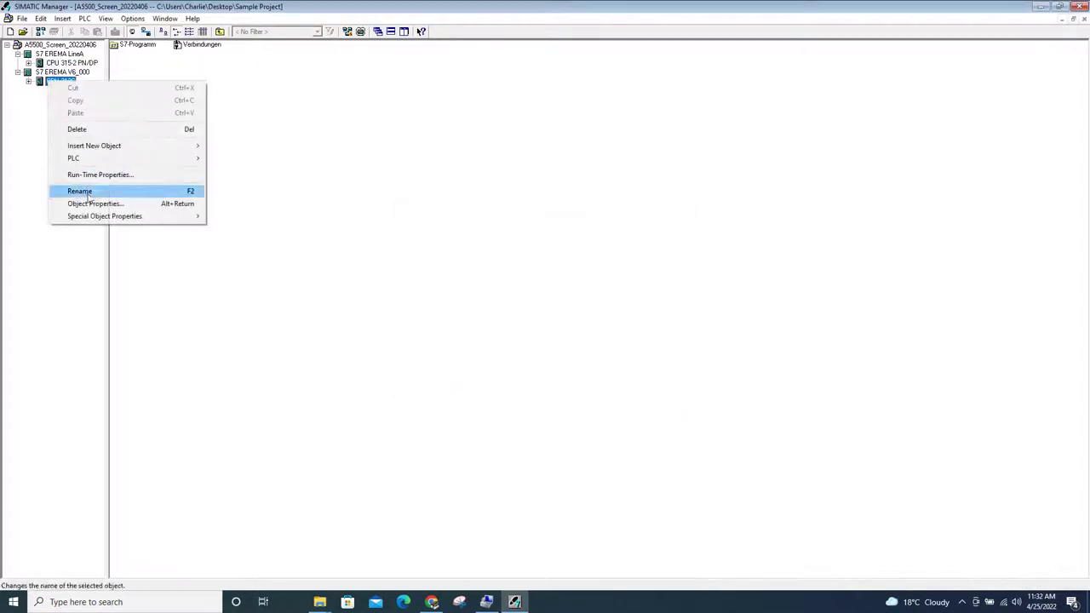
pyautogui.moveTo(99, 216)
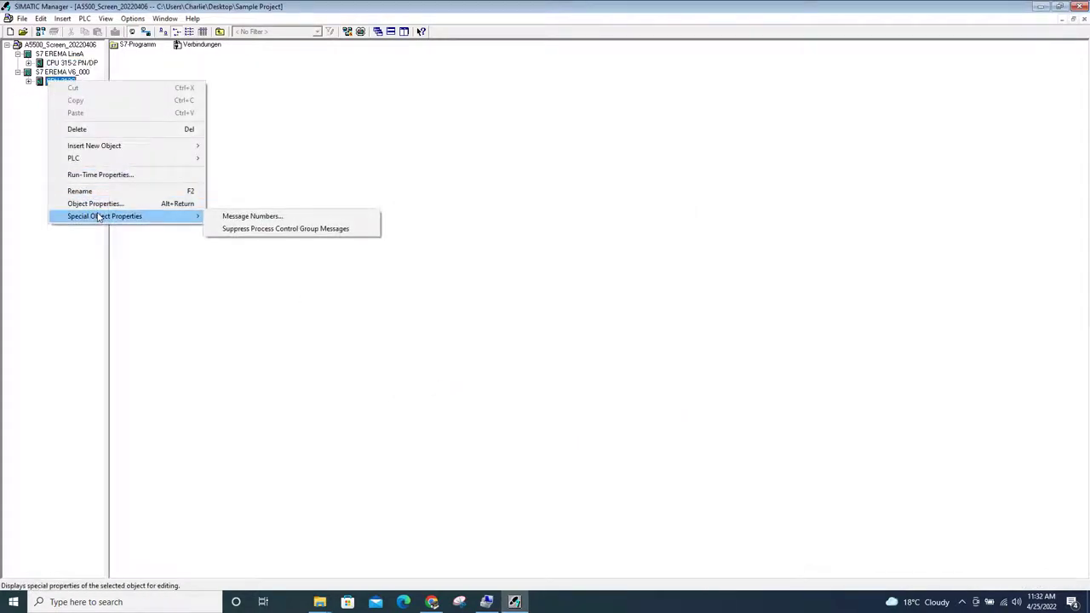
pyautogui.click(254, 217)
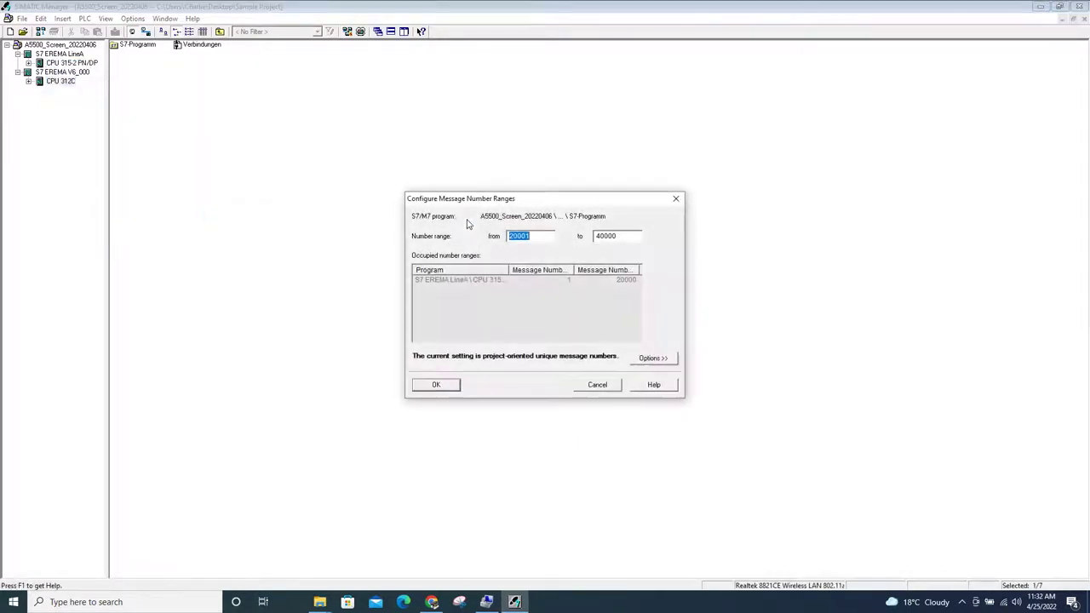
pyautogui.click(437, 385)
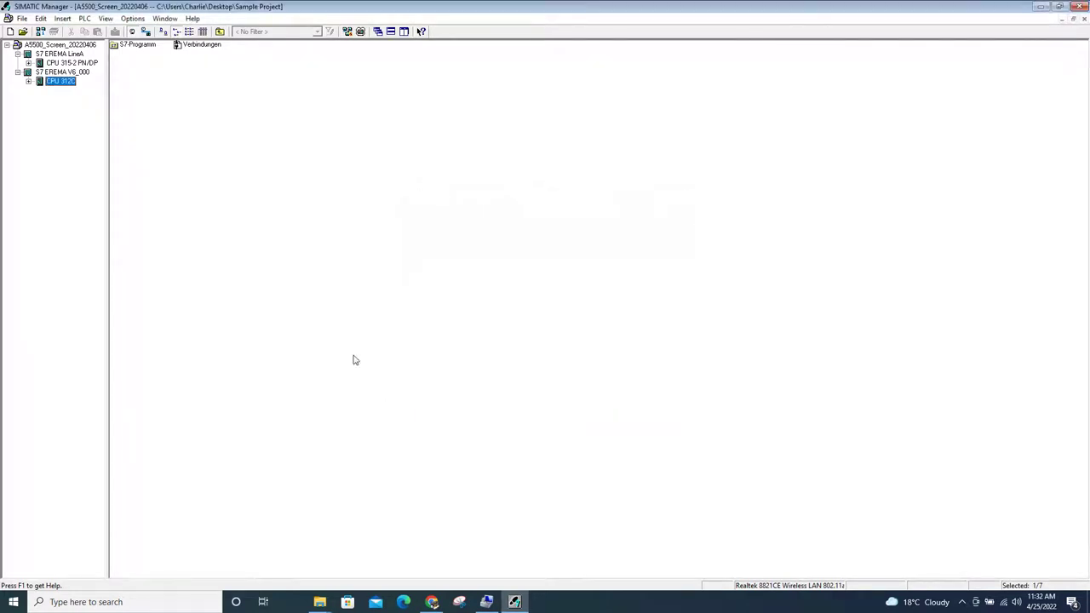
pyautogui.click(59, 63)
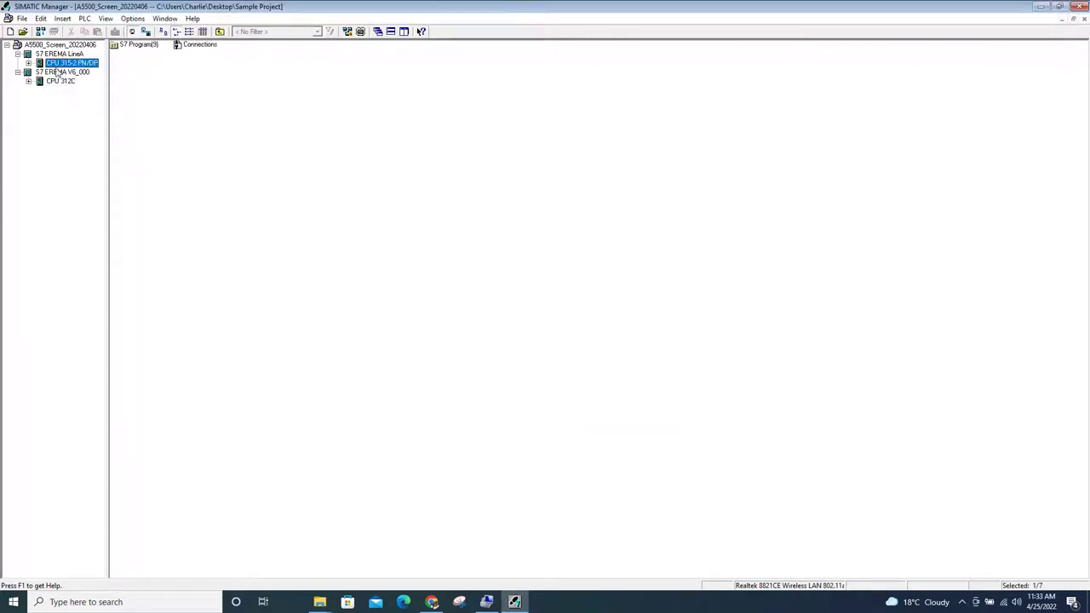
# Start Save As and name the project copy Changed_Migration.
pyautogui.click(24, 19)
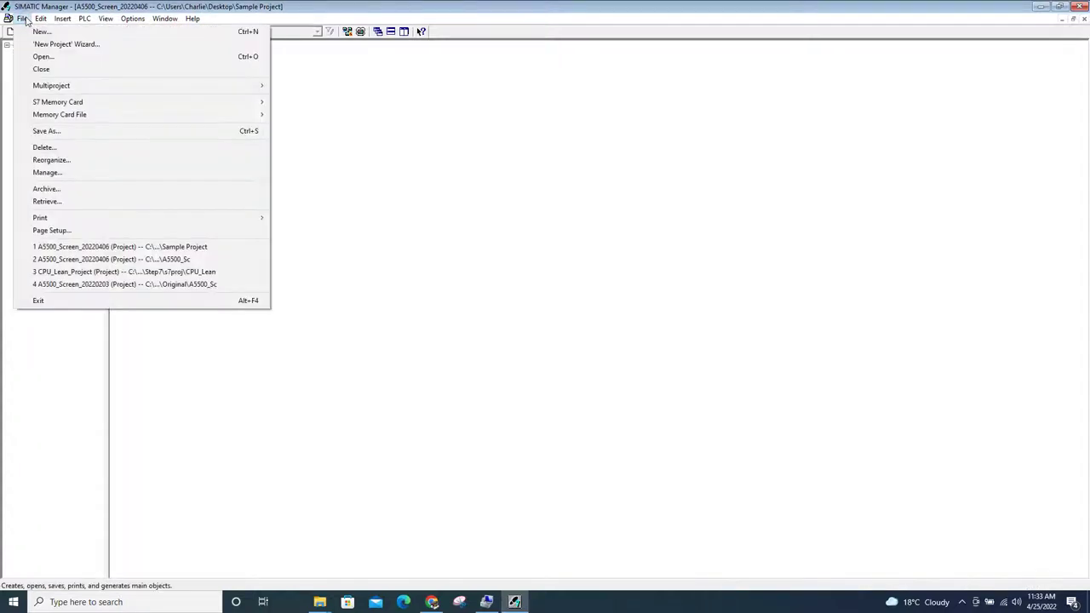
pyautogui.click(51, 132)
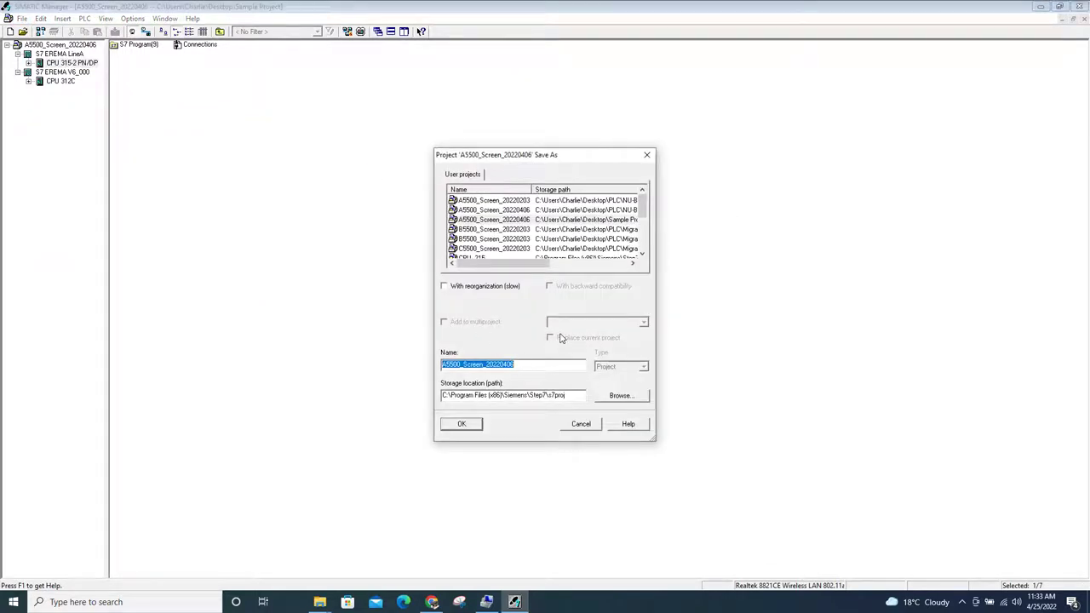
pyautogui.write('a')
pyautogui.press('BackSpace')
# Set the storage location to Desktop > Assorted Files and save the copy there.
pyautogui.click(618, 395)
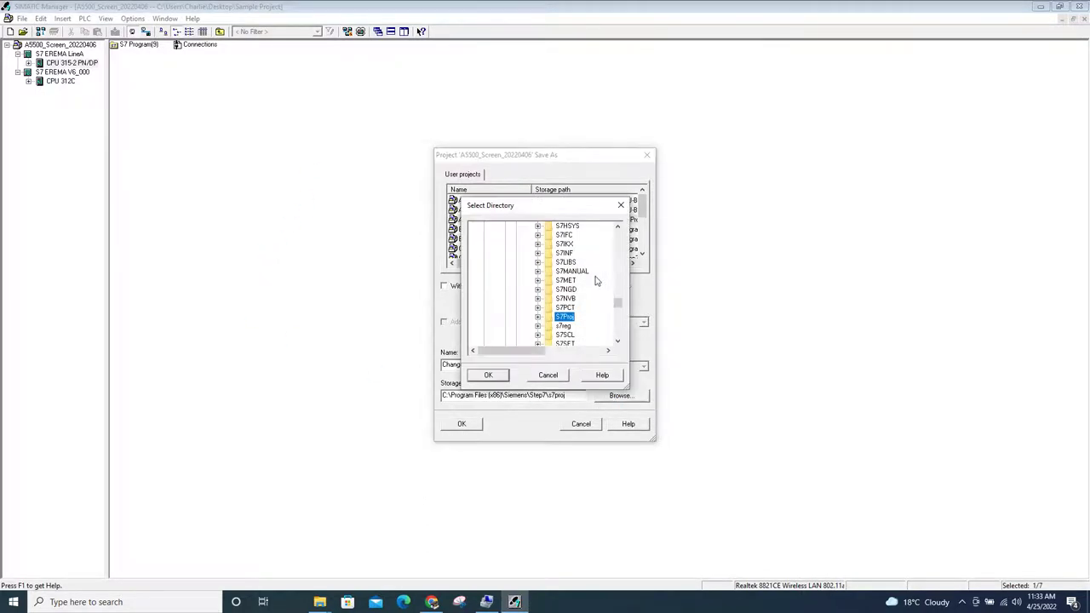
pyautogui.press('Left')
pyautogui.press('Left')
pyautogui.press('Left')
pyautogui.press('Left')
pyautogui.press('Left')
pyautogui.press('Left')
pyautogui.press('Left')
pyautogui.press('Left')
pyautogui.press('Left')
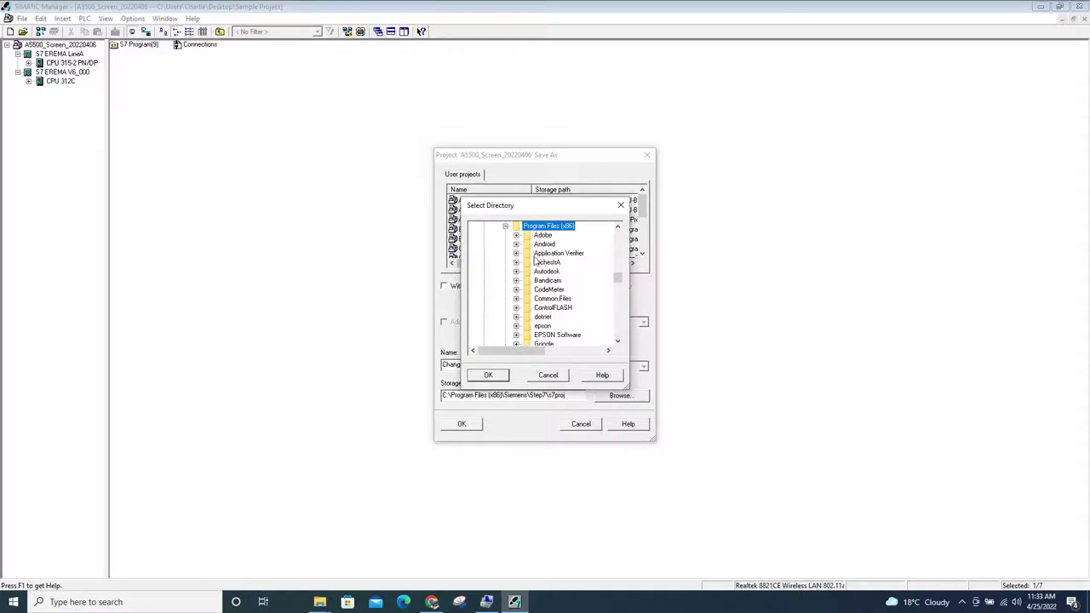
pyautogui.press('Left')
pyautogui.press('Left')
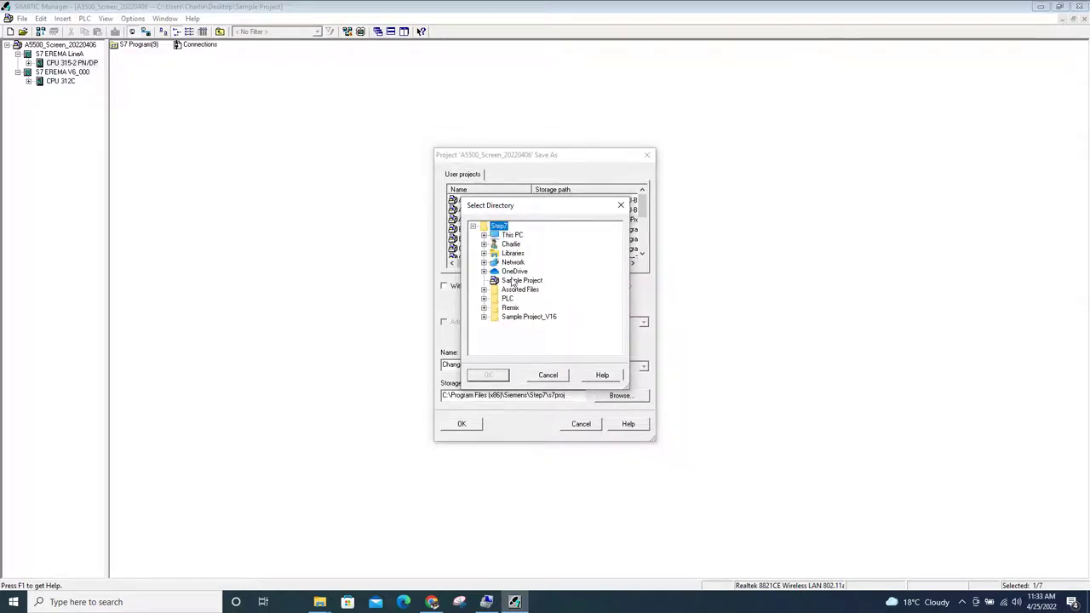
pyautogui.click(484, 235)
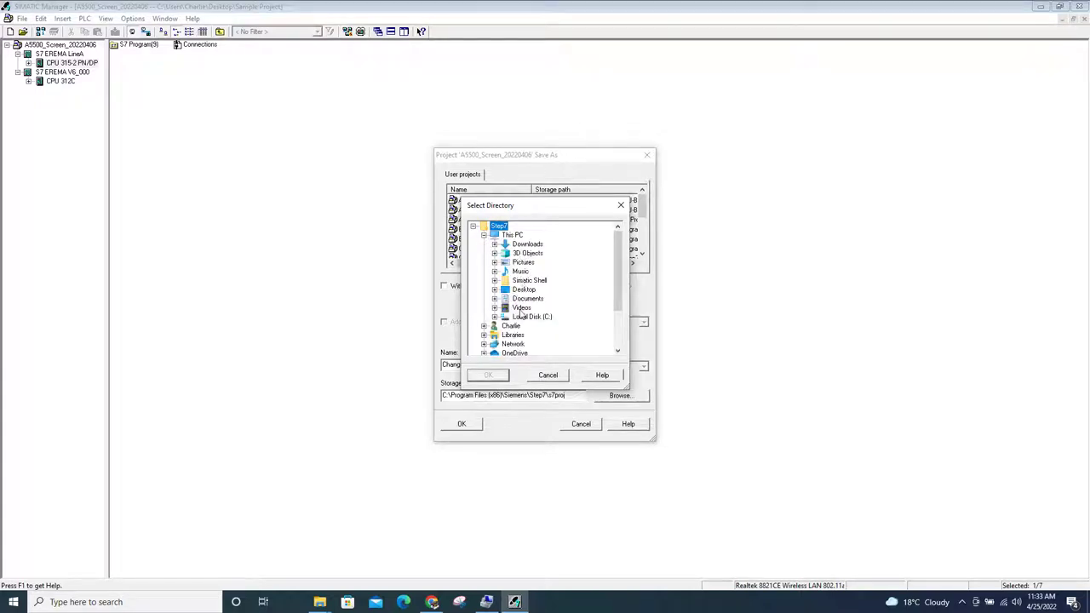
pyautogui.click(524, 290)
pyautogui.doubleClick(524, 291)
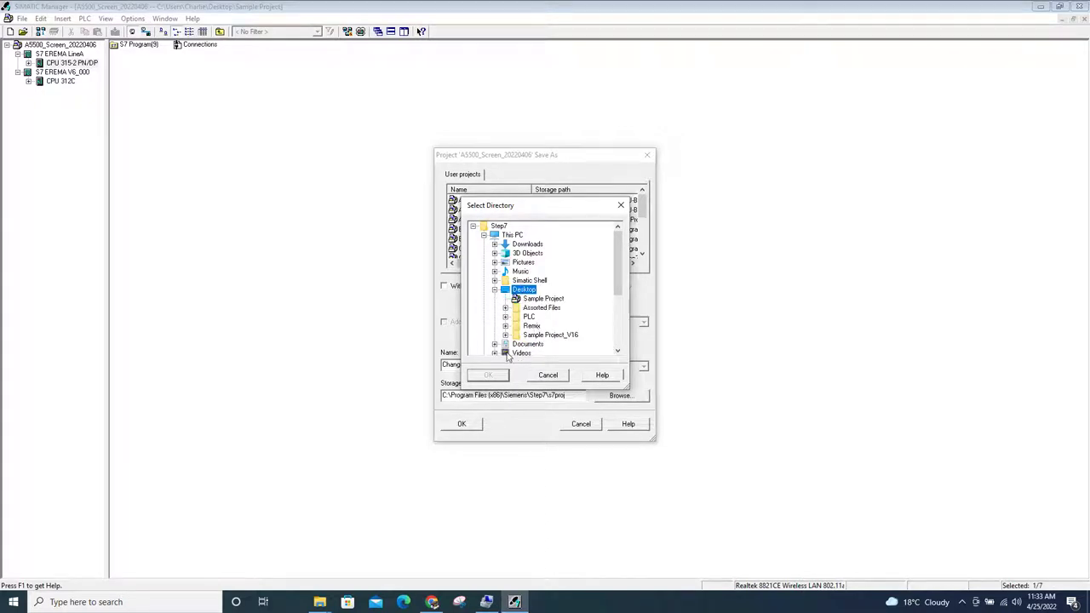
pyautogui.click(488, 376)
pyautogui.click(529, 308)
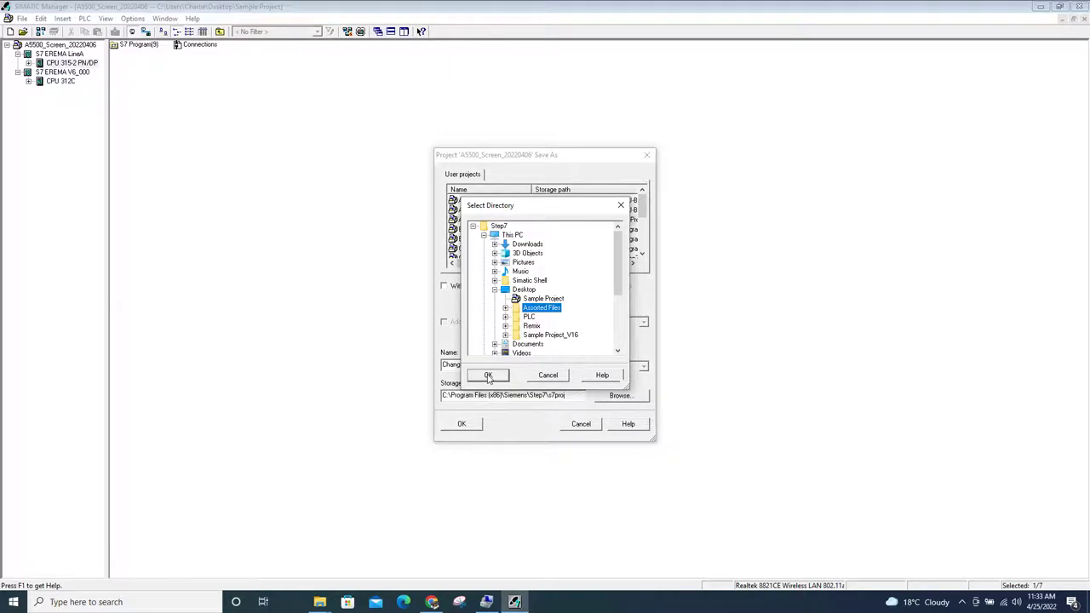
pyautogui.click(488, 375)
pyautogui.click(461, 425)
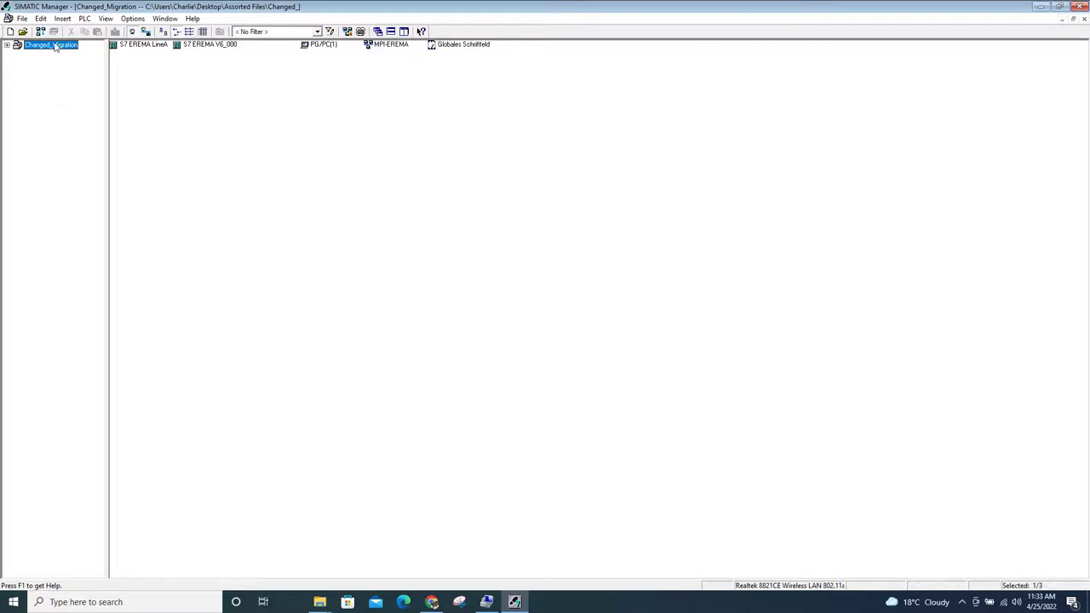
# Close SIMATIC Manager, start TIA Portal V16, and drag Changed_ from Assorted Files onto the desktop.
pyautogui.click(1079, 5)
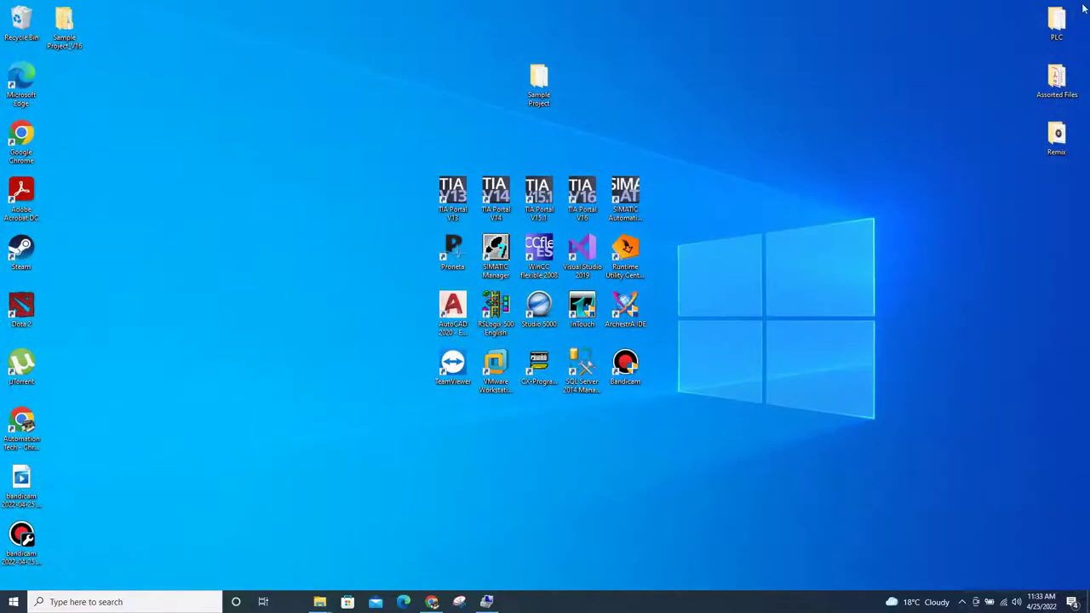
pyautogui.doubleClick(581, 196)
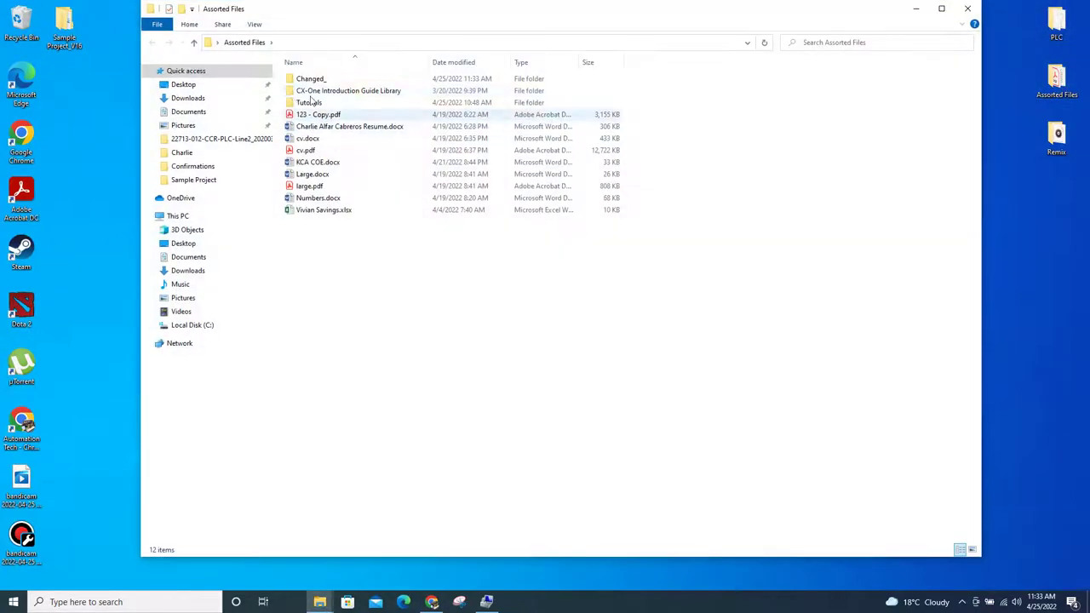
pyautogui.click(334, 80)
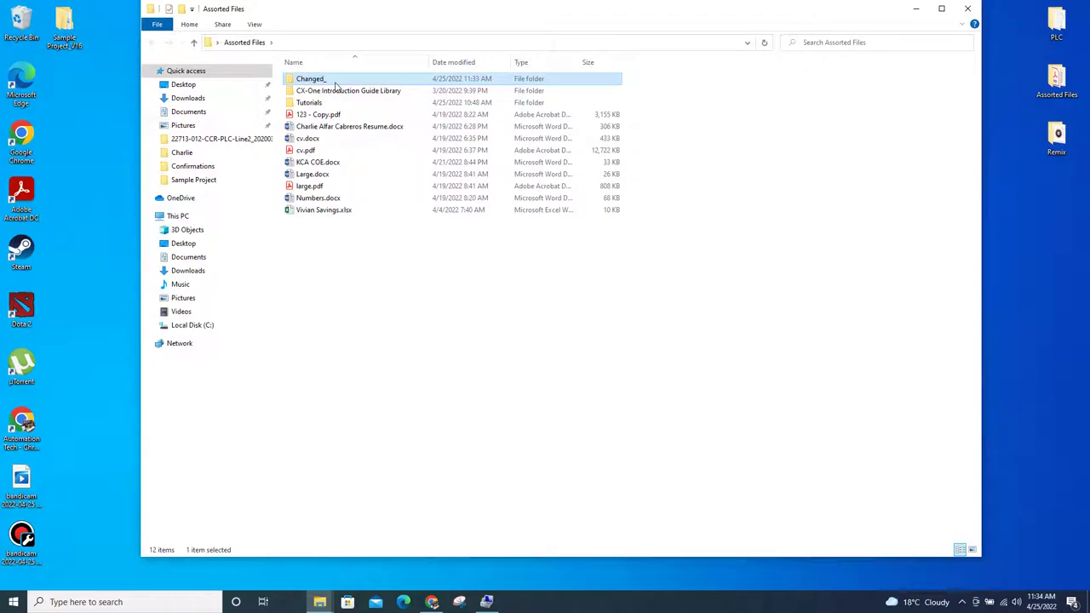
pyautogui.moveTo(335, 85); pyautogui.dragTo(74, 53)
pyautogui.click(916, 8)
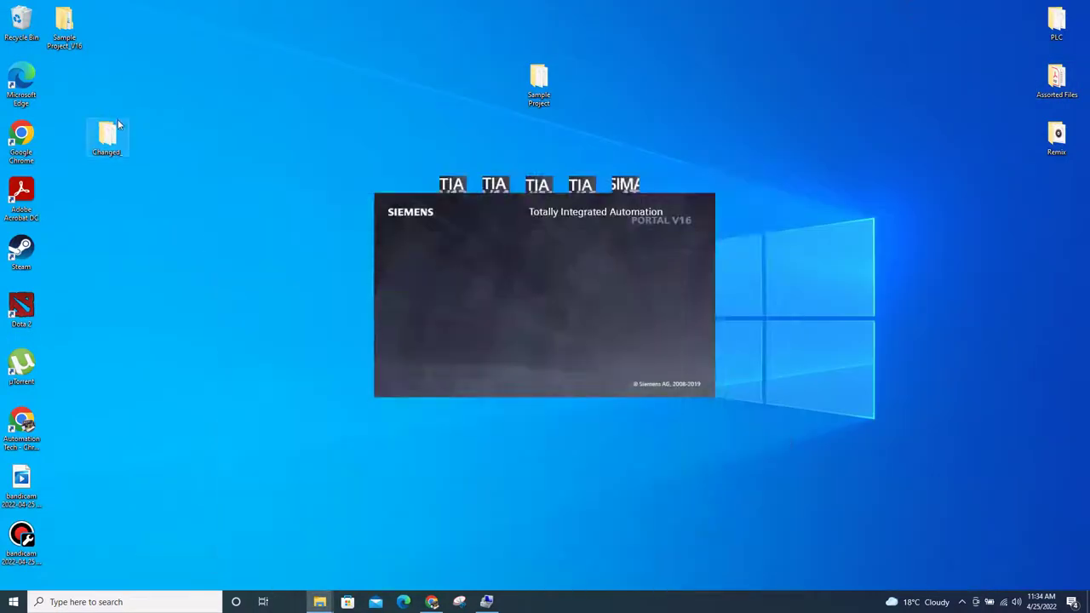
# Place Changed_ beside Sample Project on the desktop and delete the Sample Project_V16 folder.
pyautogui.moveTo(108, 136); pyautogui.dragTo(484, 76)
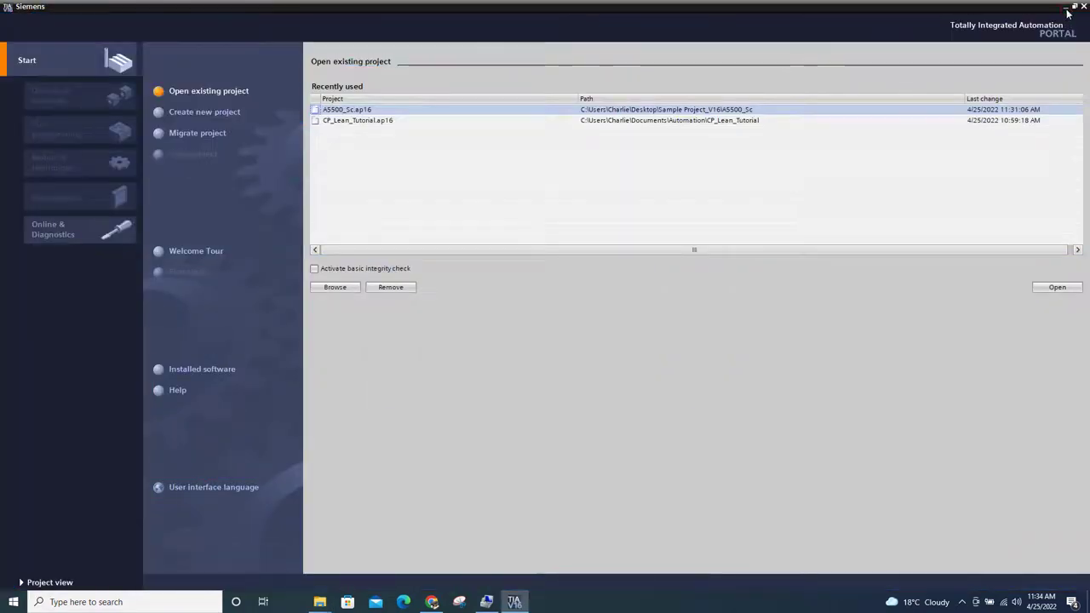
pyautogui.click(1066, 7)
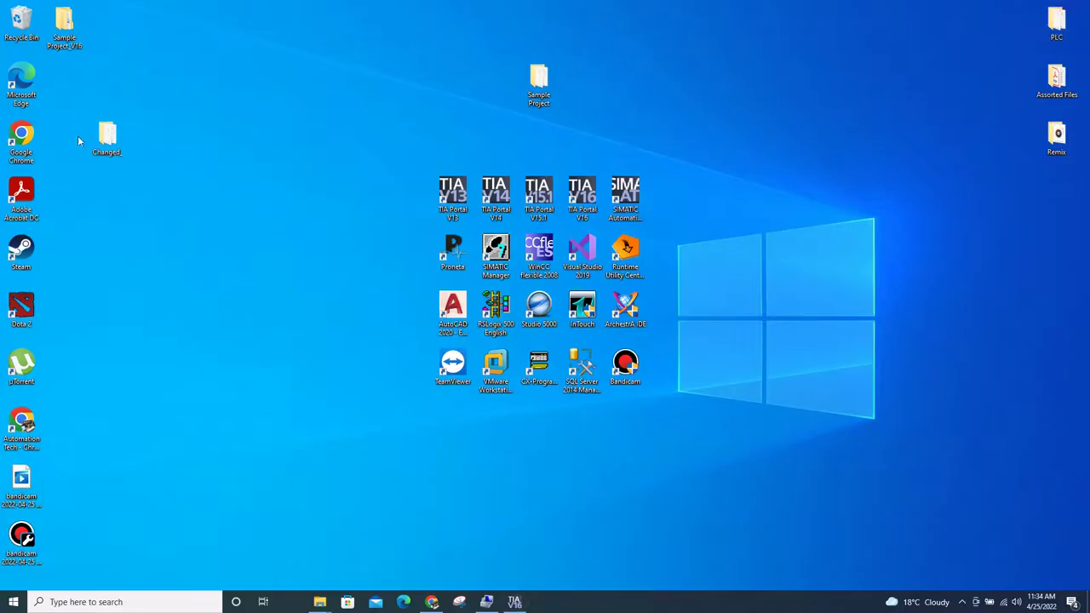
pyautogui.moveTo(106, 136); pyautogui.dragTo(496, 81)
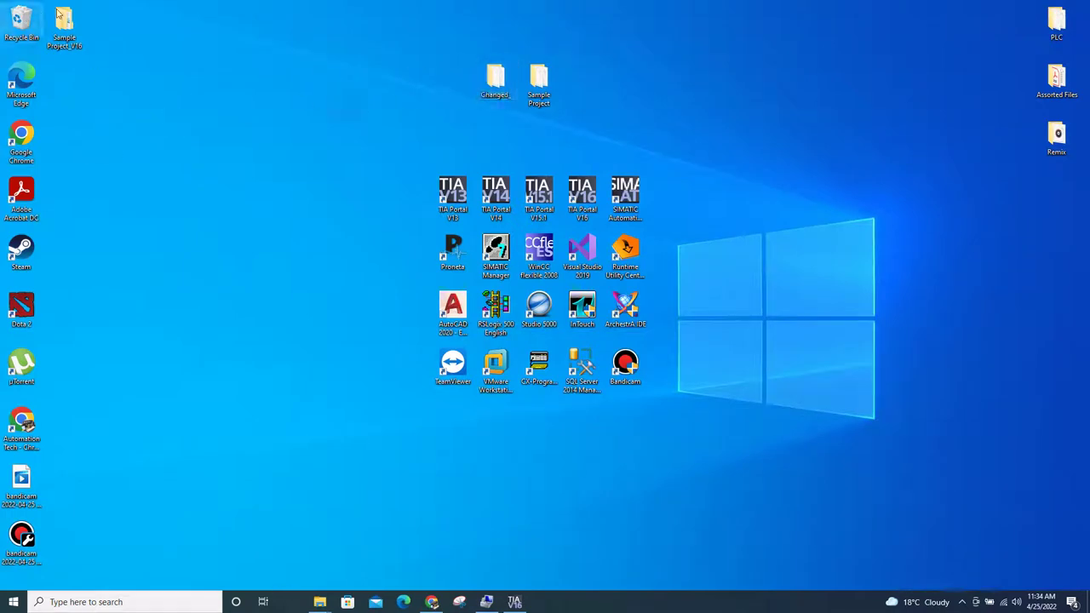
pyautogui.moveTo(58, 13); pyautogui.dragTo(22, 17)
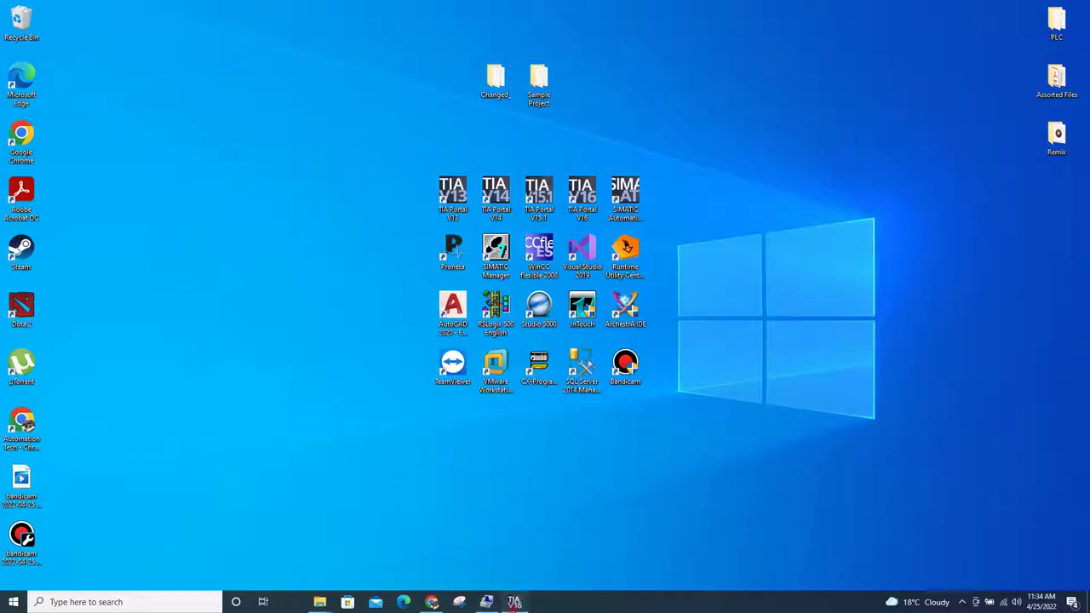
# Migrate Desktop\Changed_\Changed_.s7p into Changed__V16 in TIA Portal.
pyautogui.click(514, 603)
pyautogui.click(183, 134)
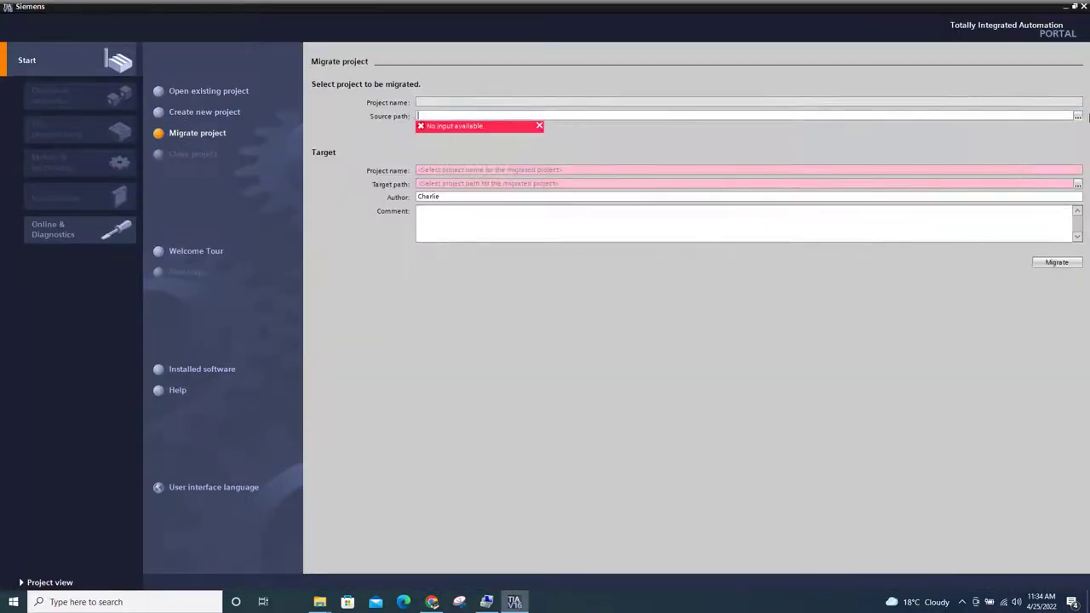
pyautogui.click(1077, 116)
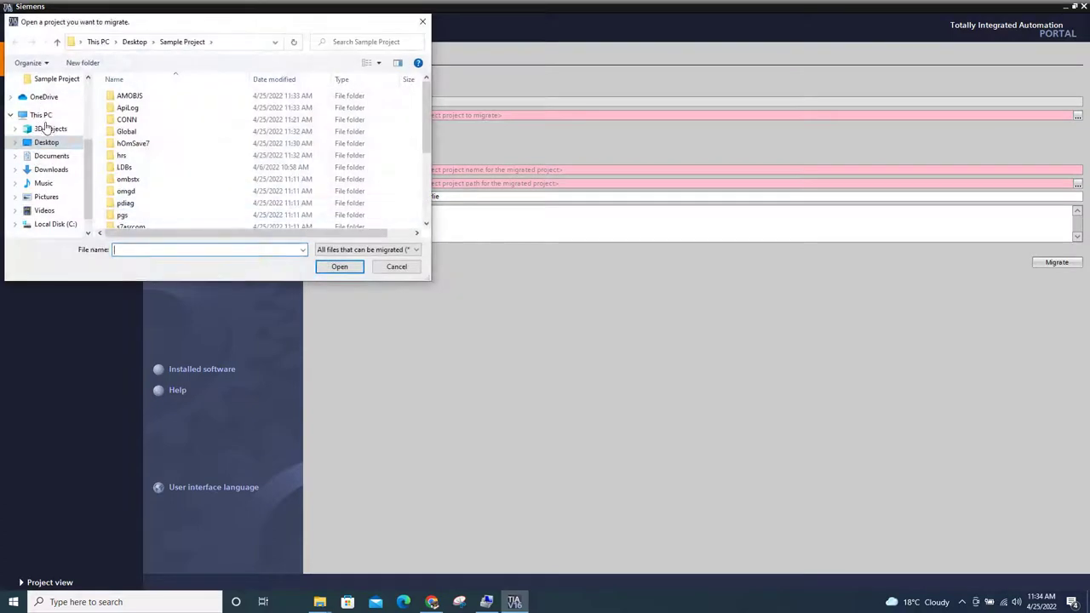
pyautogui.hotkey('alt', 'Up')
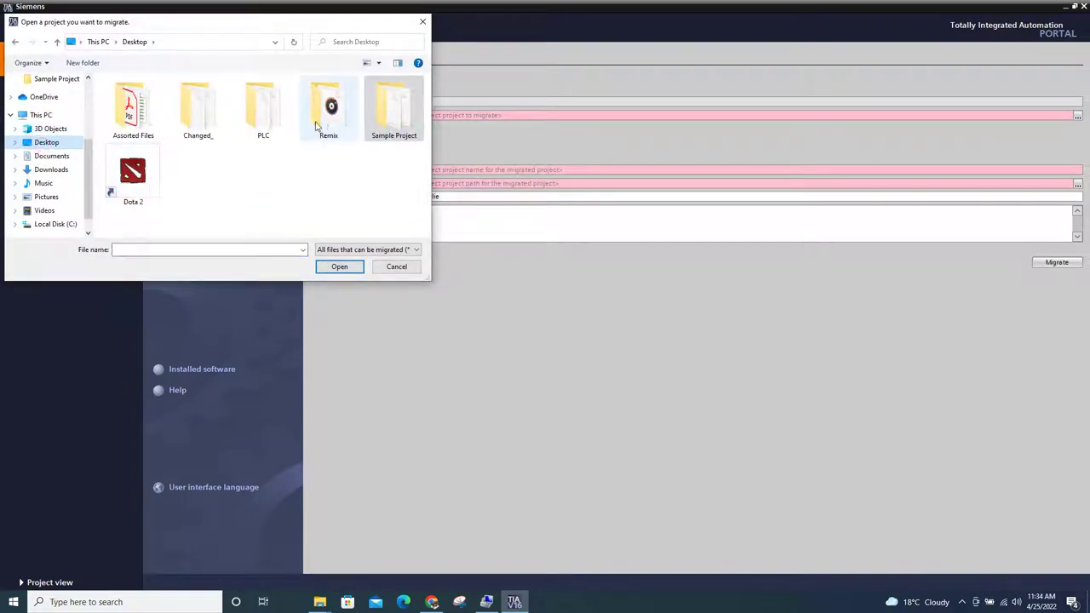
pyautogui.doubleClick(209, 131)
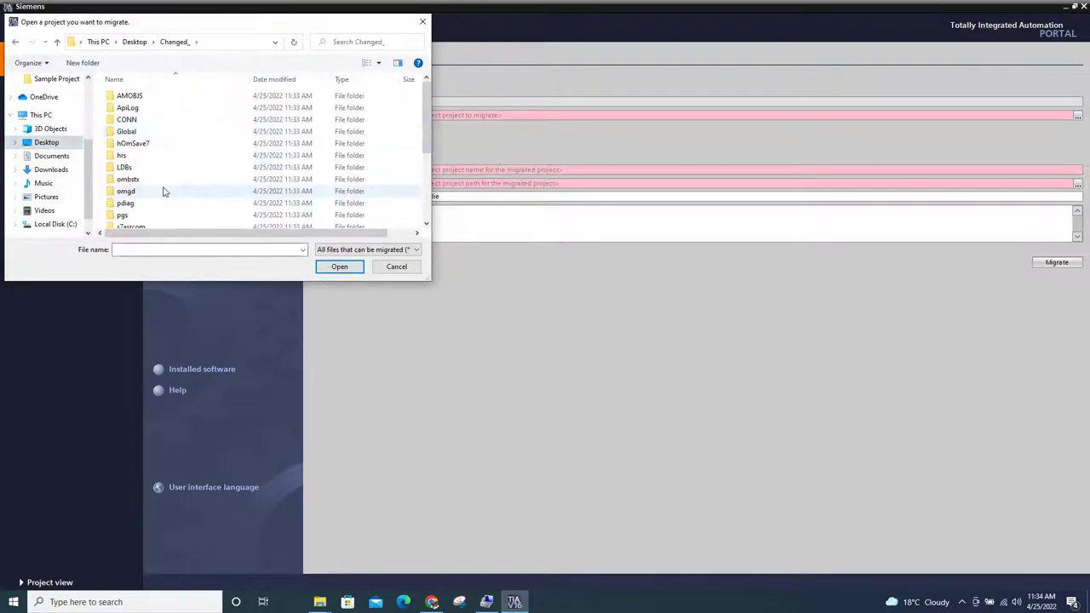
pyautogui.scroll(-5, 157, 200)
pyautogui.doubleClick(137, 221)
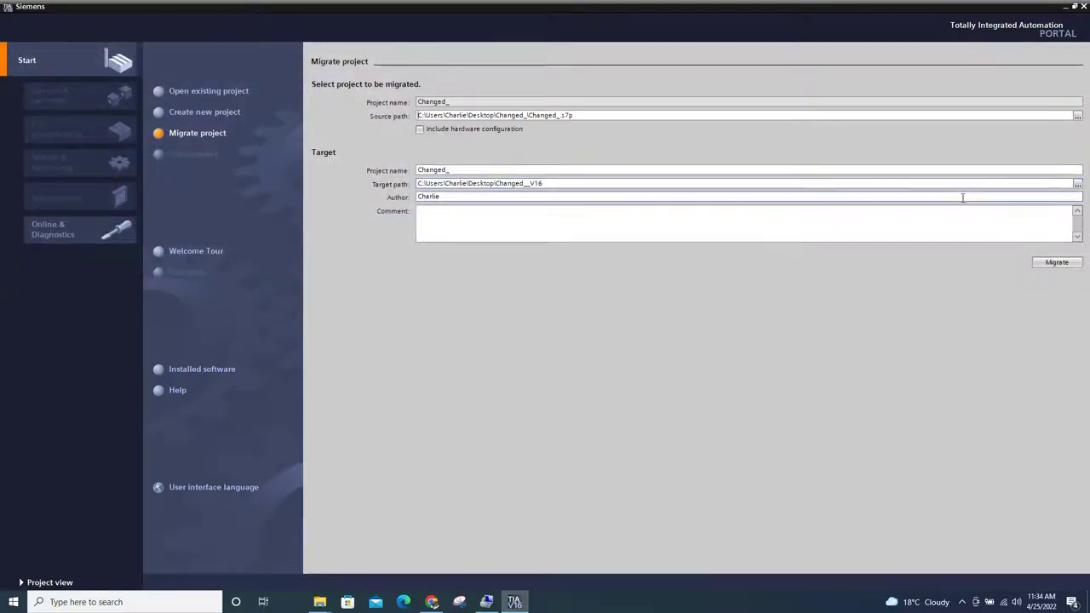
pyautogui.click(872, 182)
pyautogui.click(1056, 262)
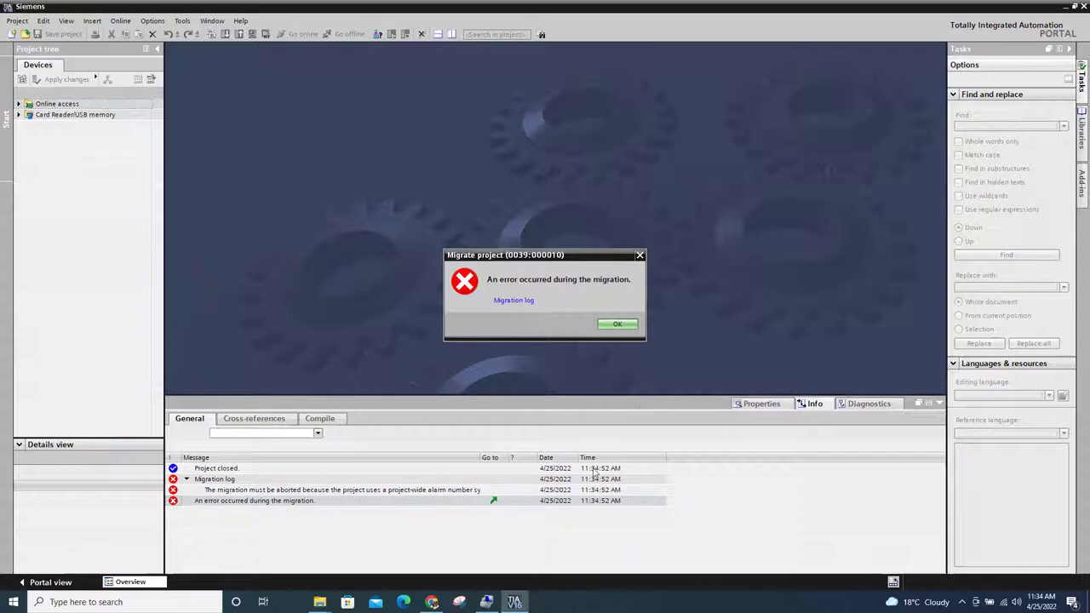
# Read the full alarm-number-system error in the widened log Message column, then close TIA Portal.
pyautogui.click(624, 324)
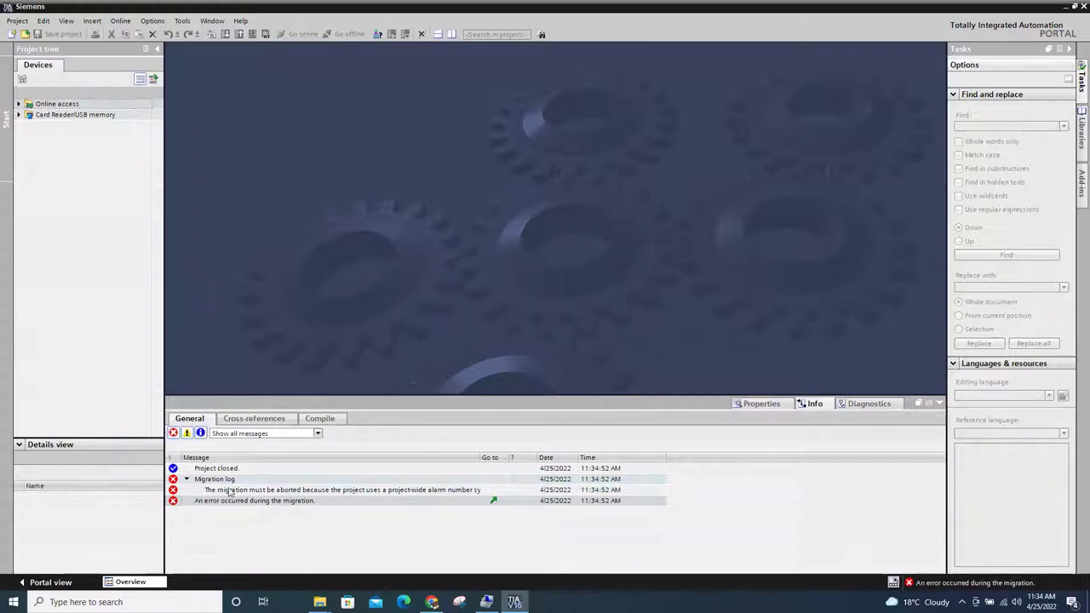
pyautogui.click(237, 489)
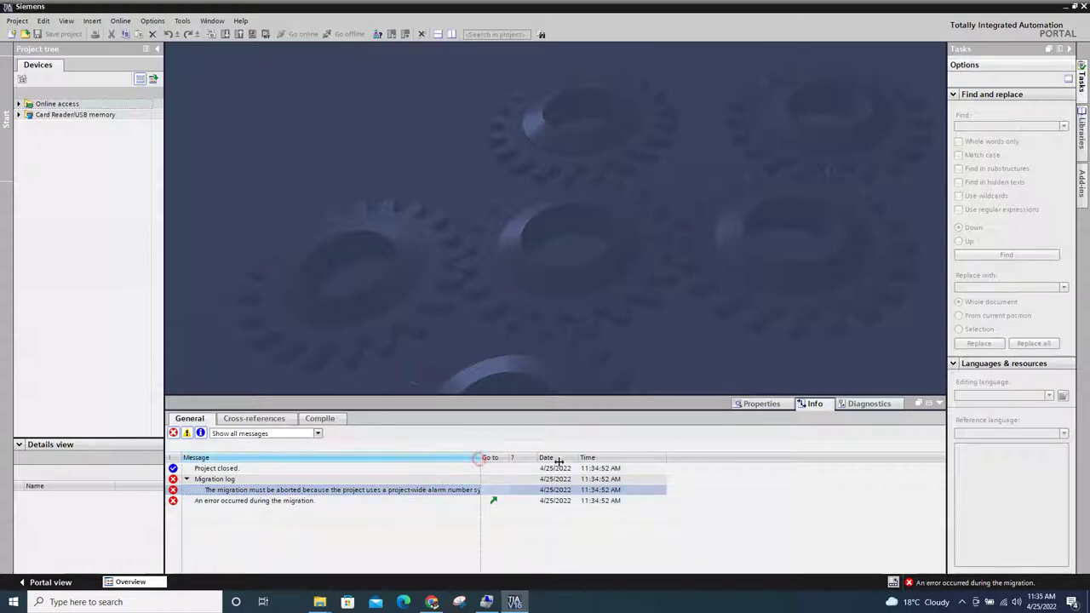
pyautogui.moveTo(481, 457); pyautogui.dragTo(578, 457)
pyautogui.click(1083, 8)
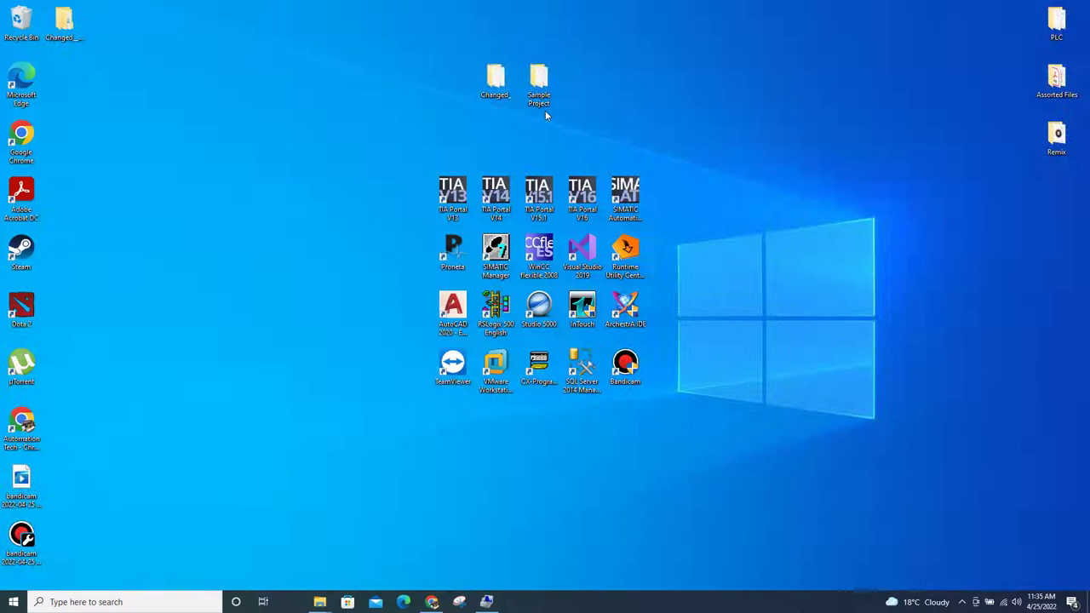
pyautogui.click(495, 81)
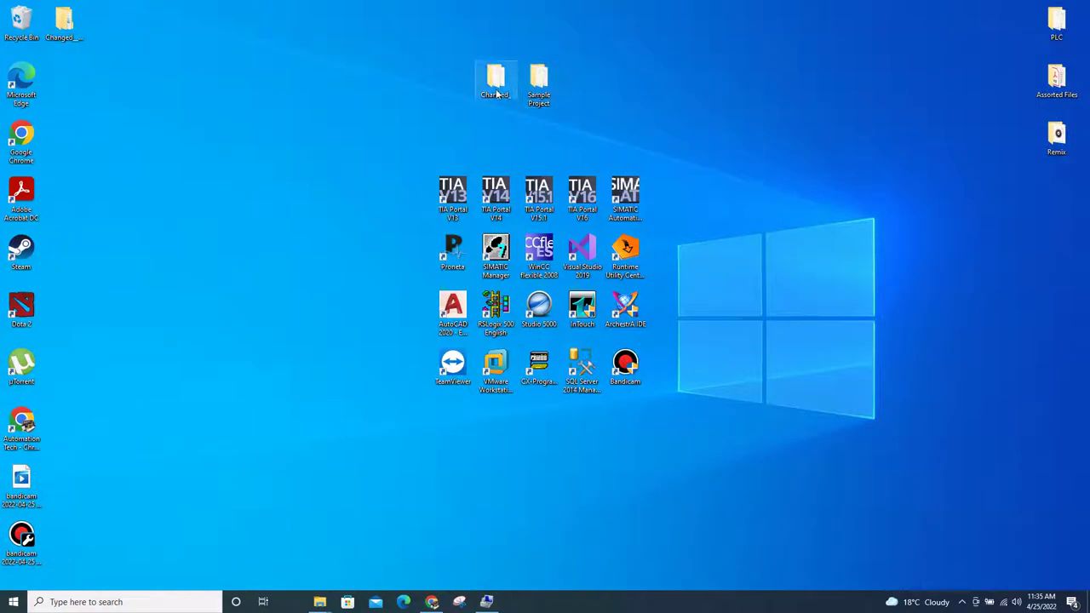
# Remove the Changed_ folder from the desktop and launch SIMATIC Manager.
pyautogui.moveTo(496, 81); pyautogui.dragTo(19, 24)
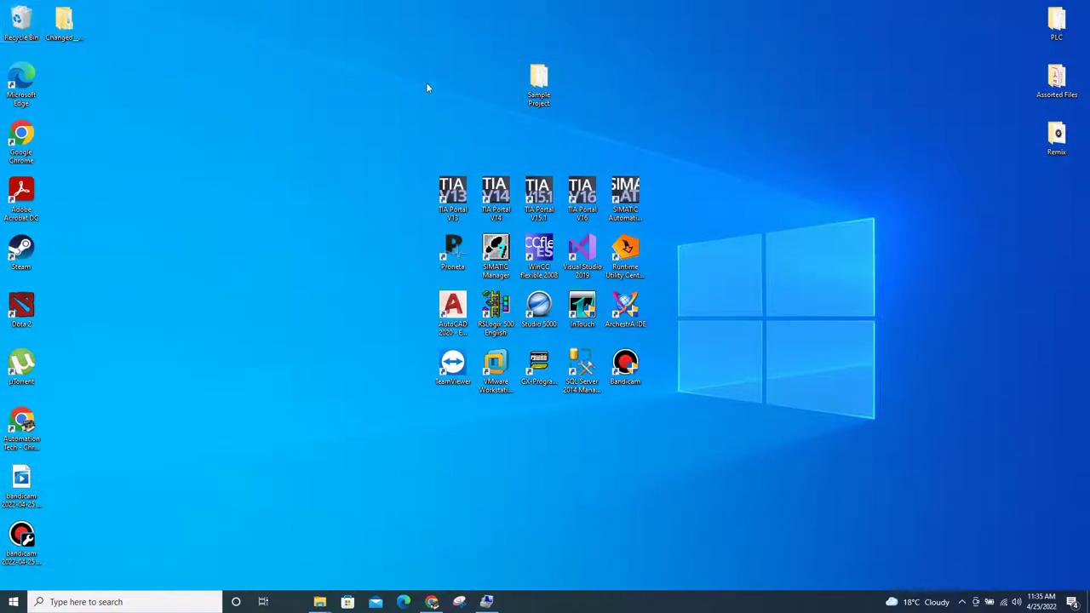
pyautogui.click(545, 93)
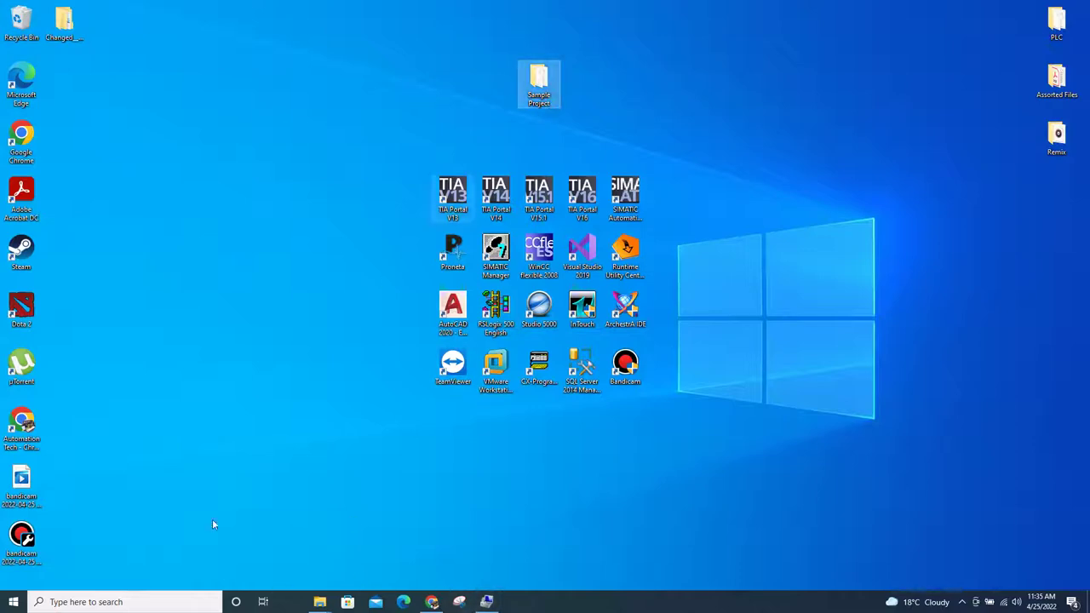
pyautogui.doubleClick(495, 249)
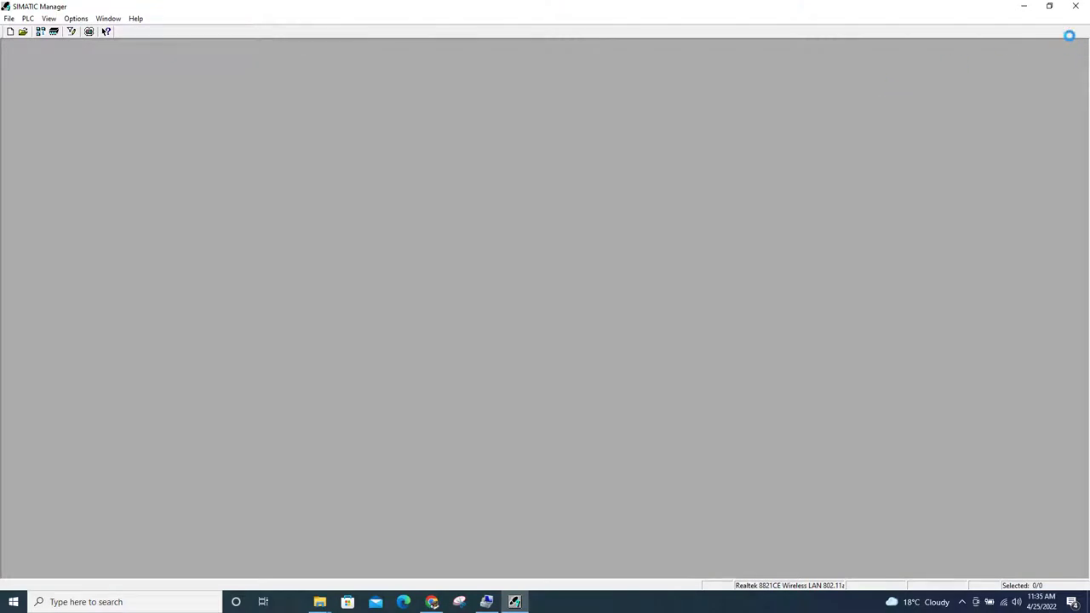
# Skip the wizard and open A5500_Screen_20220406 from the desktop's Sample Project folder.
pyautogui.click(596, 383)
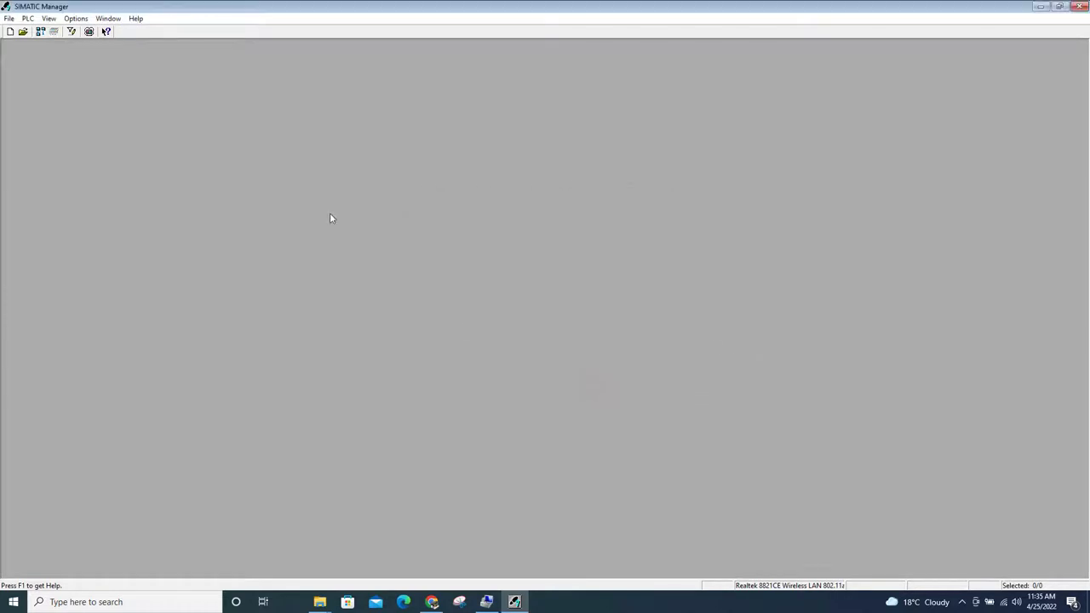
pyautogui.click(22, 32)
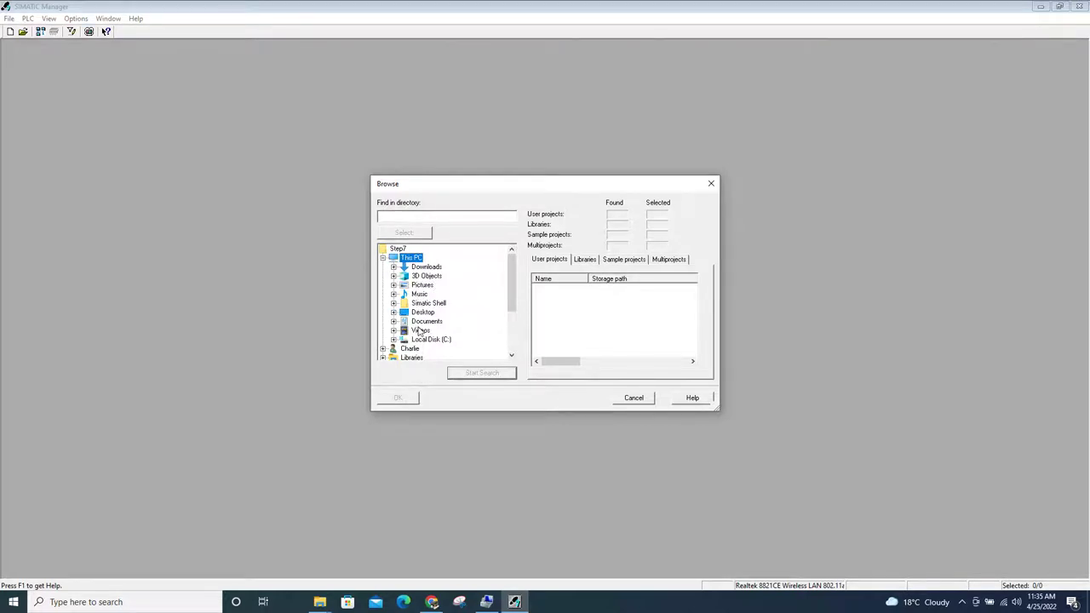
pyautogui.scroll(-3, 418, 331)
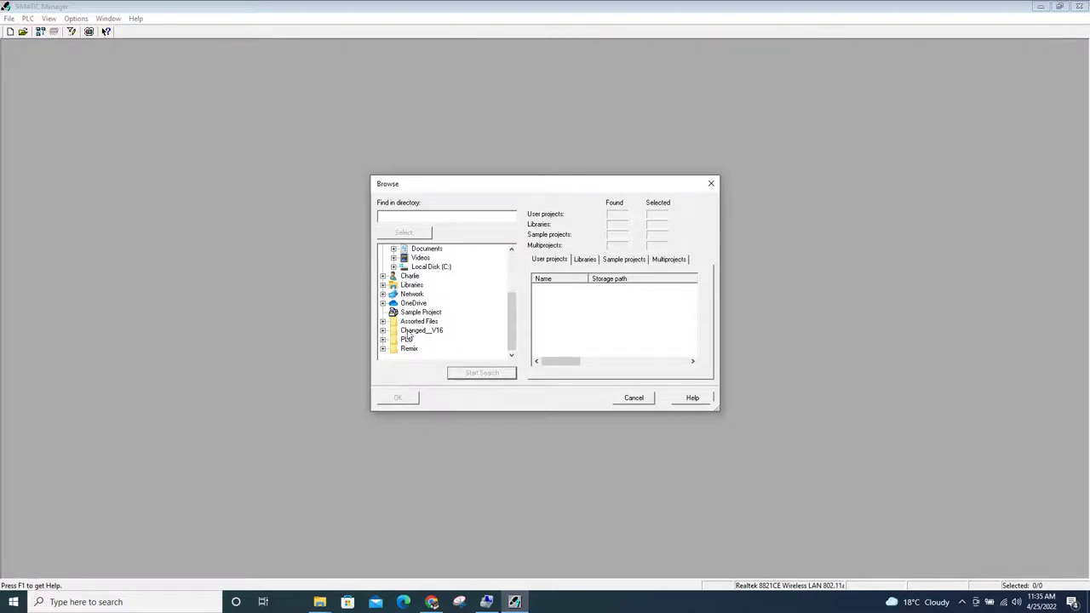
pyautogui.click(417, 313)
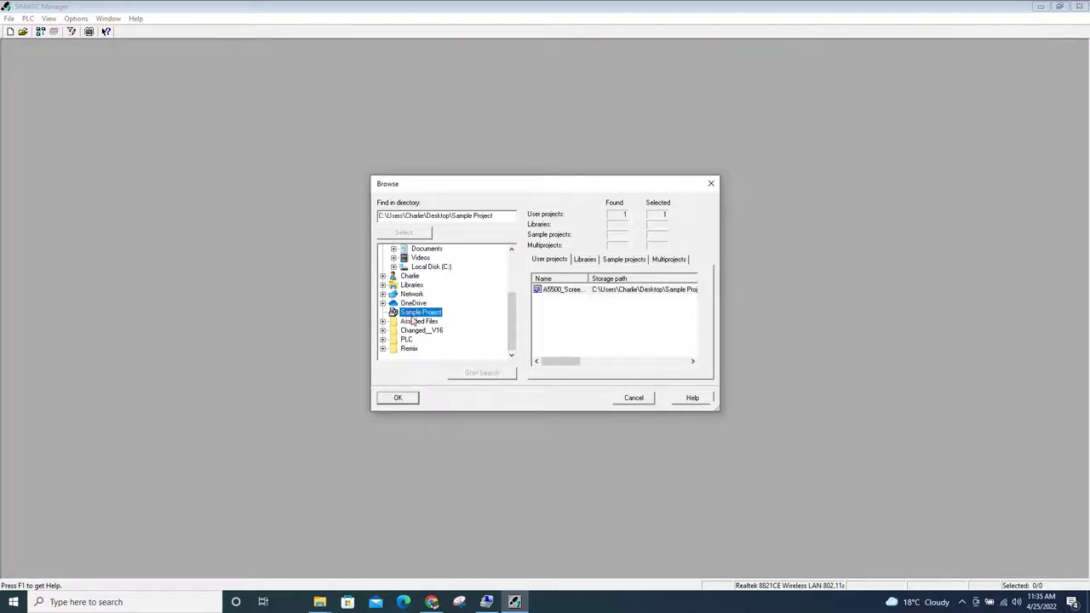
pyautogui.press('Return')
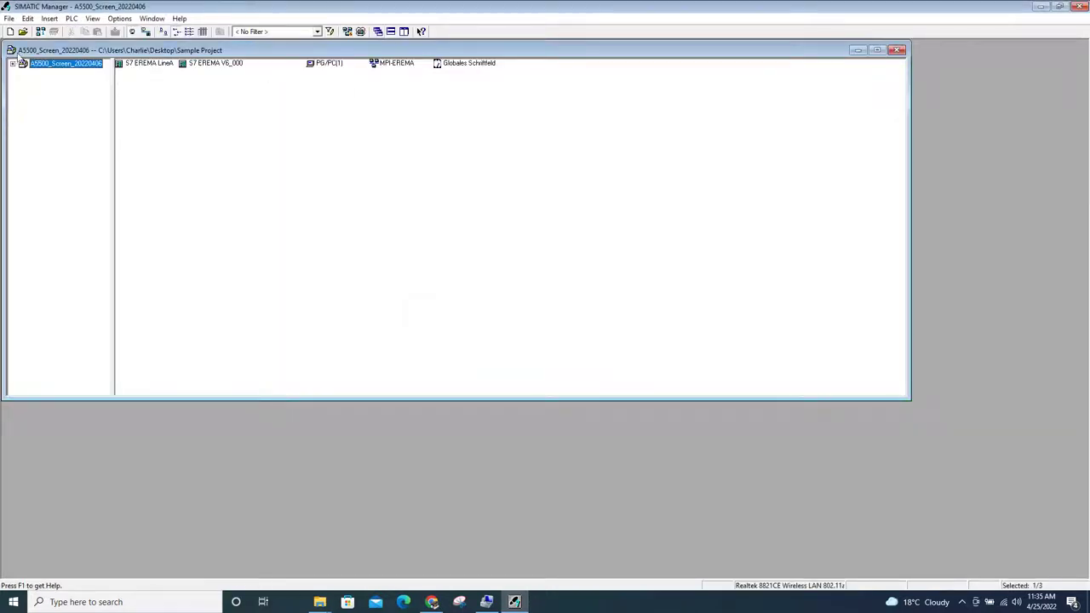
pyautogui.click(13, 64)
# Expand both stations and confirm message numbers 1–20000 for the CPU 315-2 PN/DP program.
pyautogui.click(23, 73)
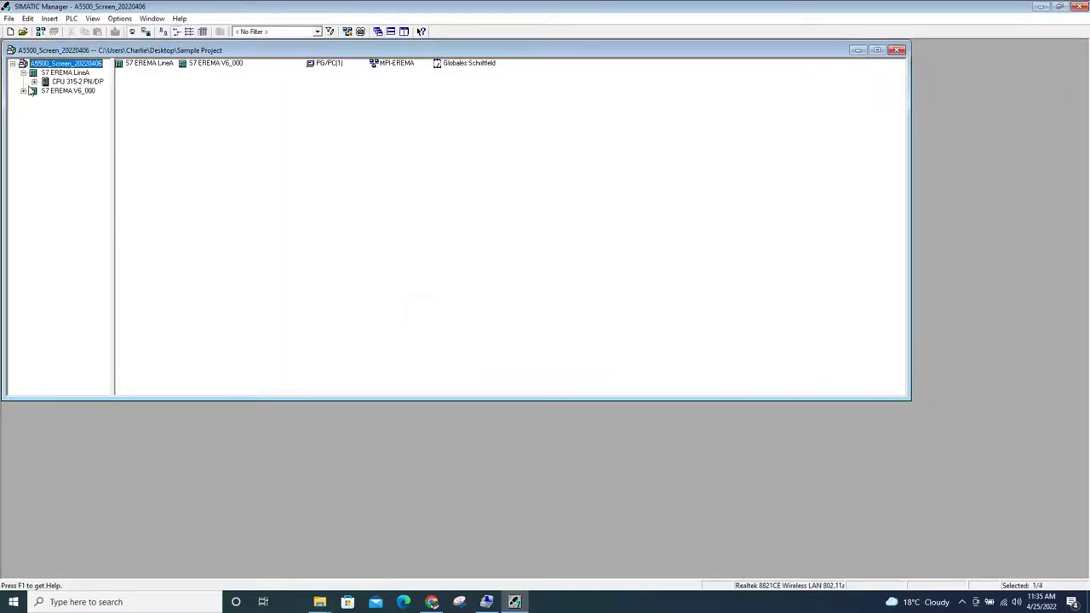
pyautogui.click(23, 90)
pyautogui.rightClick(66, 83)
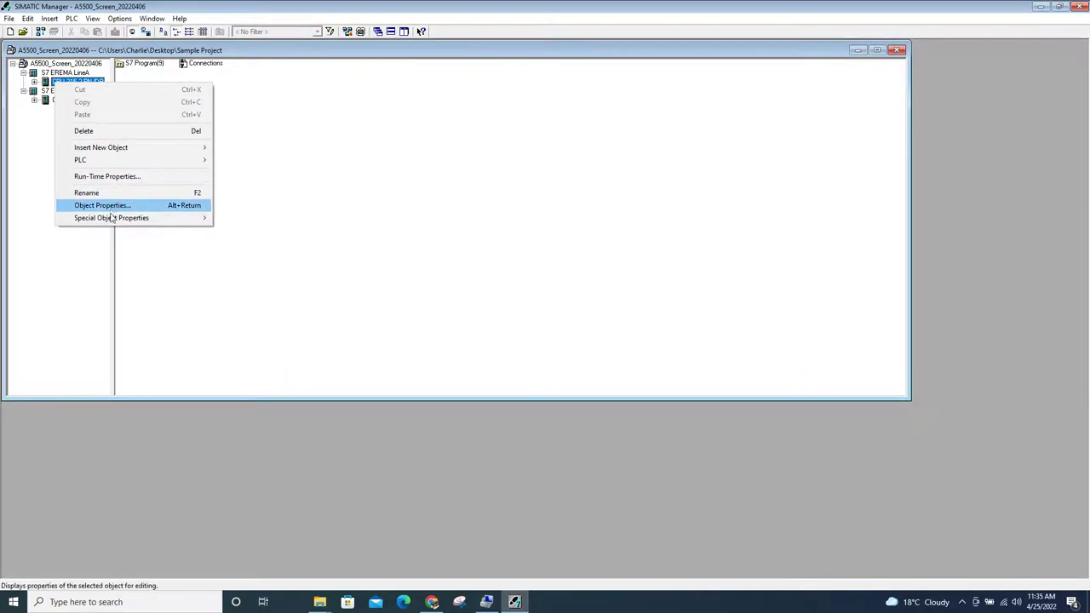
pyautogui.moveTo(111, 218)
pyautogui.click(252, 218)
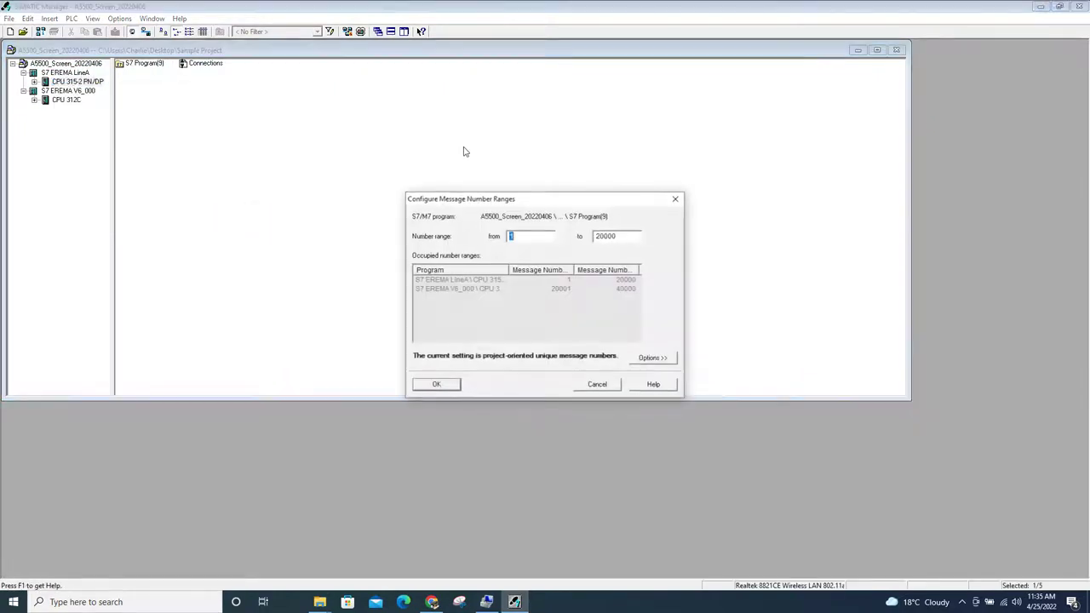
pyautogui.click(434, 385)
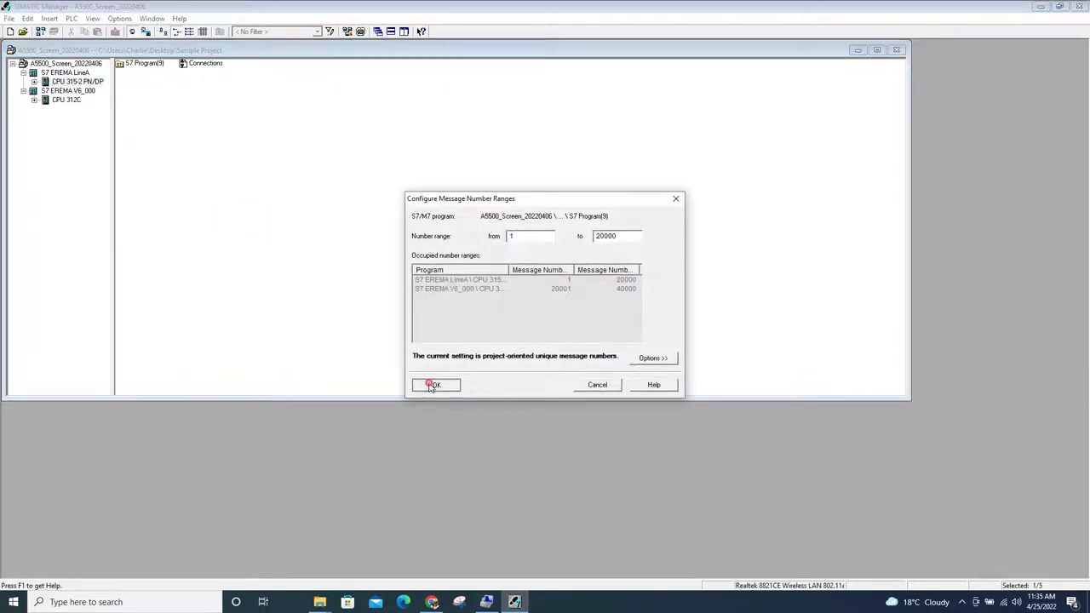
# Confirm message numbers 20001–40000 for the CPU 312C program, then select the project root.
pyautogui.rightClick(60, 110)
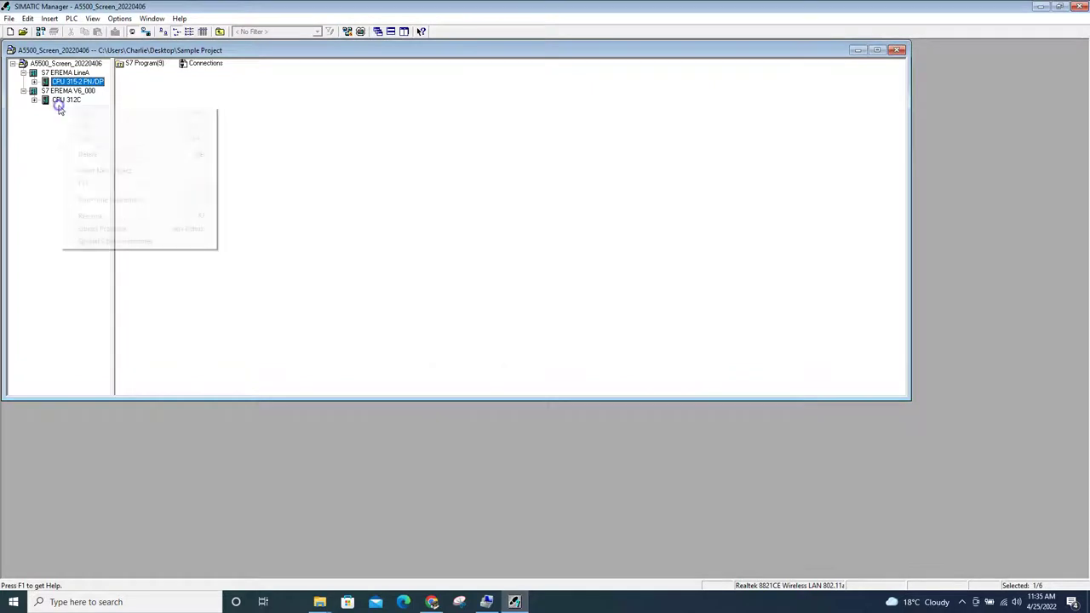
pyautogui.rightClick(57, 102)
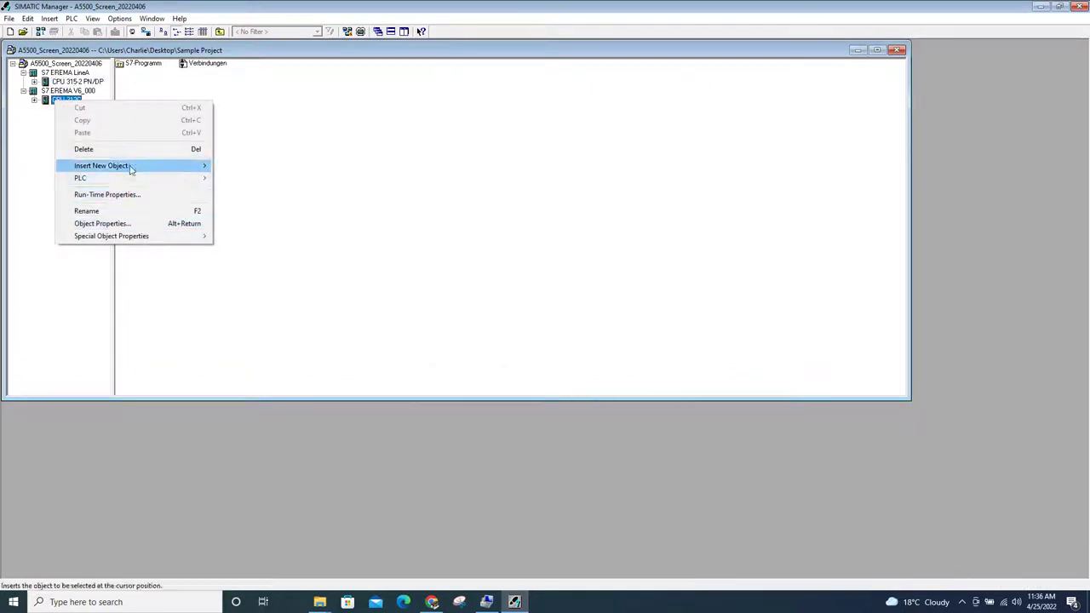
pyautogui.moveTo(116, 239)
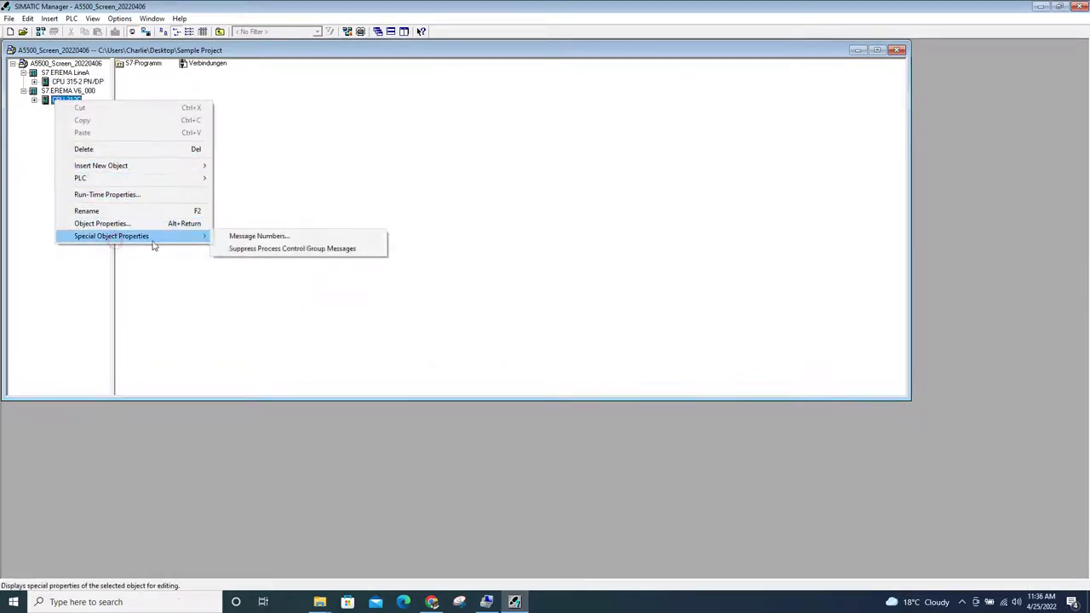
pyautogui.click(262, 238)
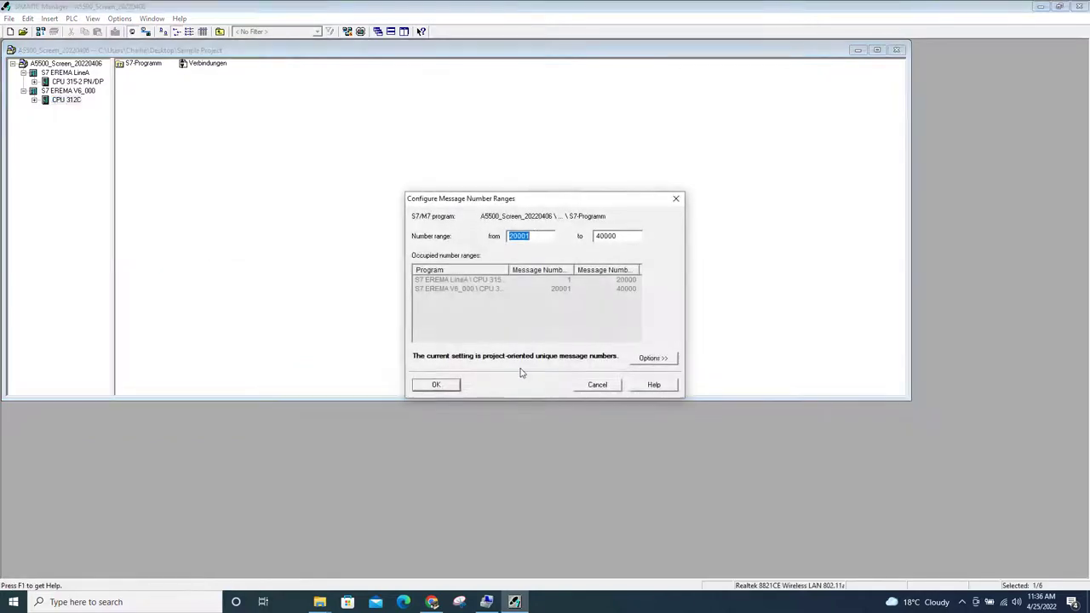
pyautogui.click(436, 384)
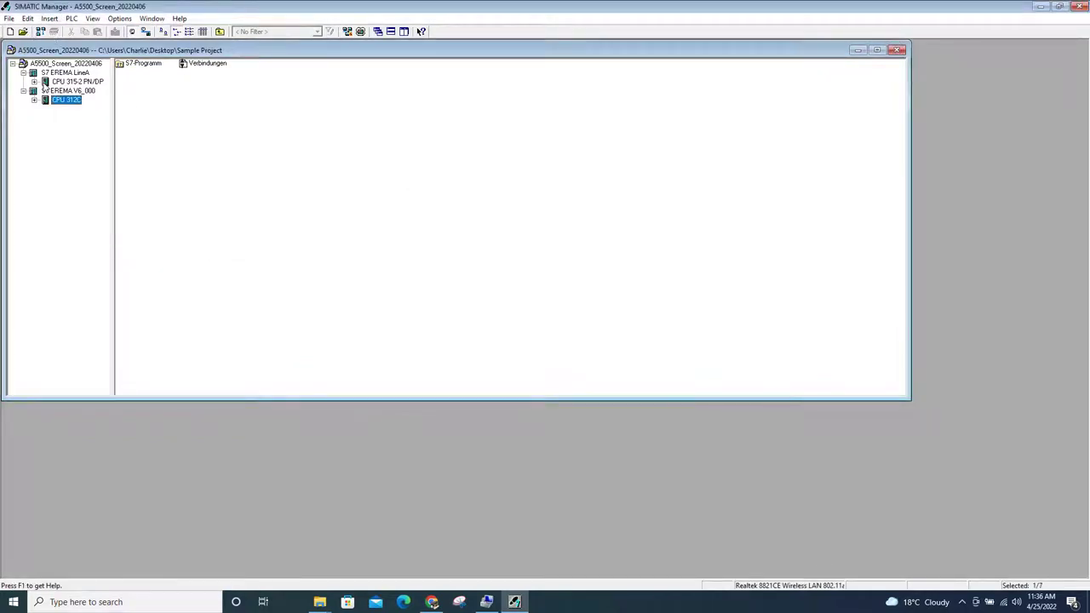
pyautogui.click(47, 66)
# Save the project with reorganization as a copy in Desktop\Assorted Files and acknowledge the conversion notice.
pyautogui.click(8, 18)
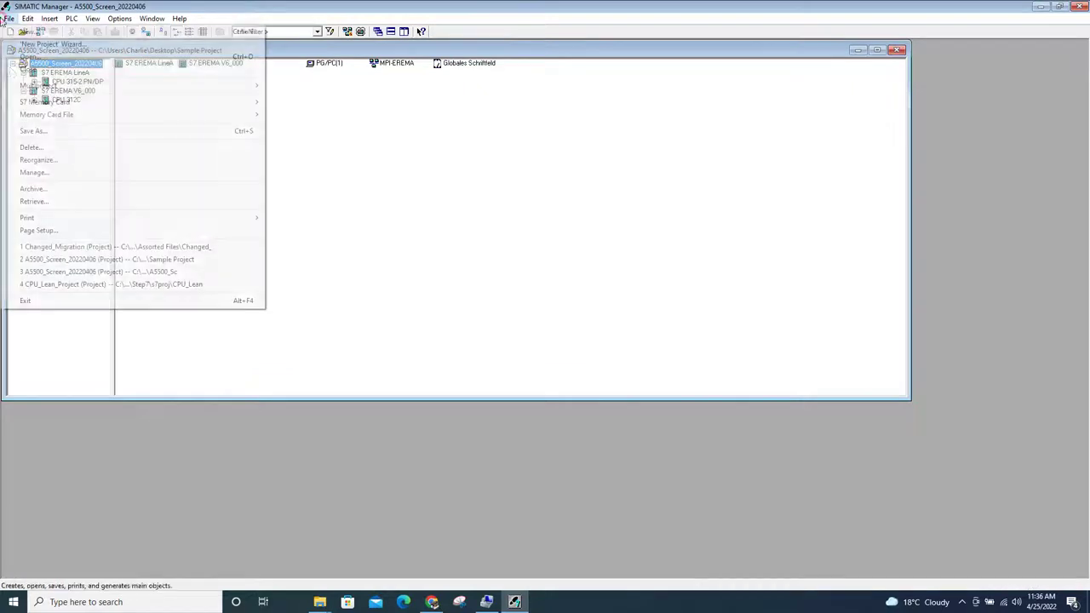
pyautogui.click(34, 130)
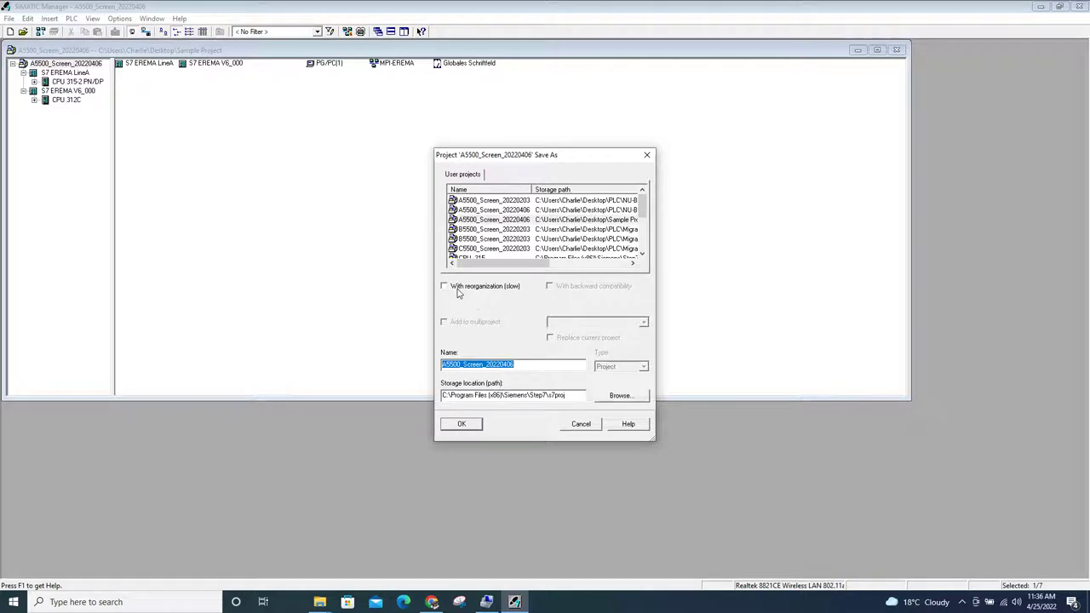
pyautogui.click(445, 290)
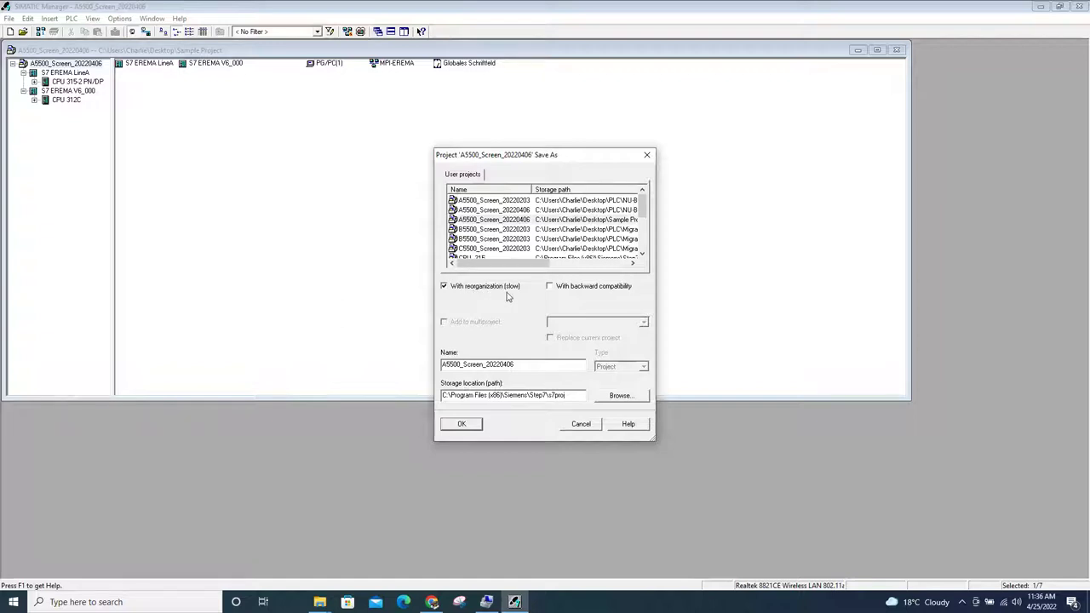
pyautogui.click(620, 396)
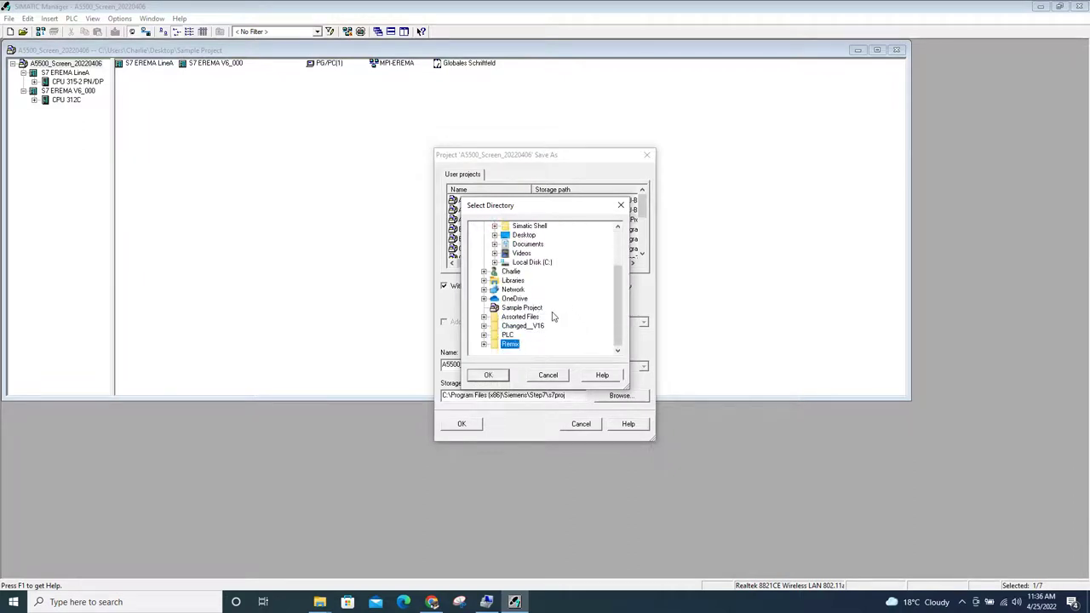
pyautogui.click(515, 335)
pyautogui.click(519, 317)
pyautogui.click(489, 376)
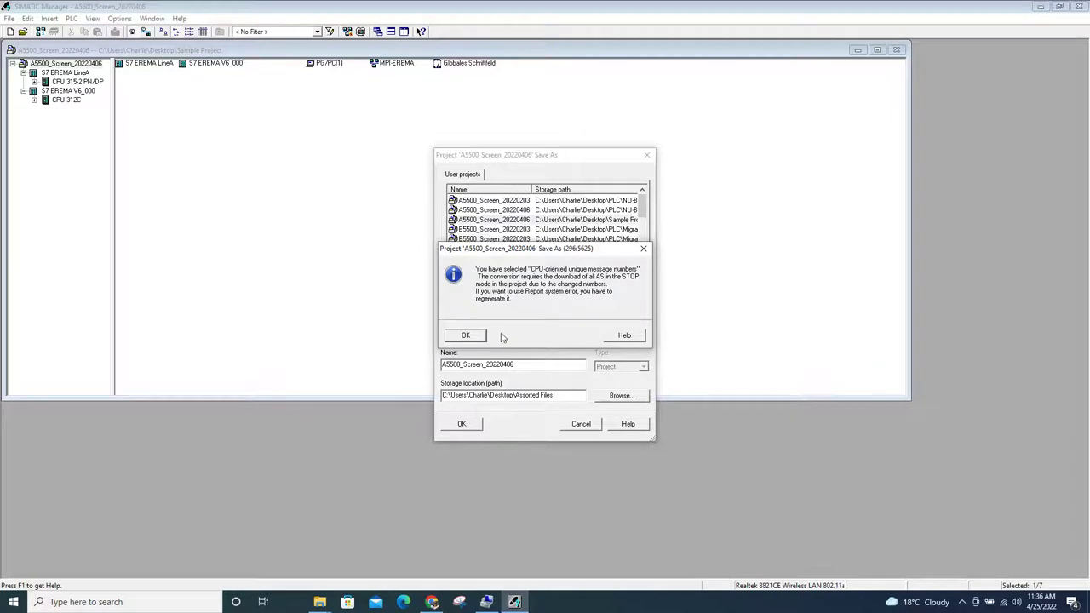
pyautogui.click(461, 335)
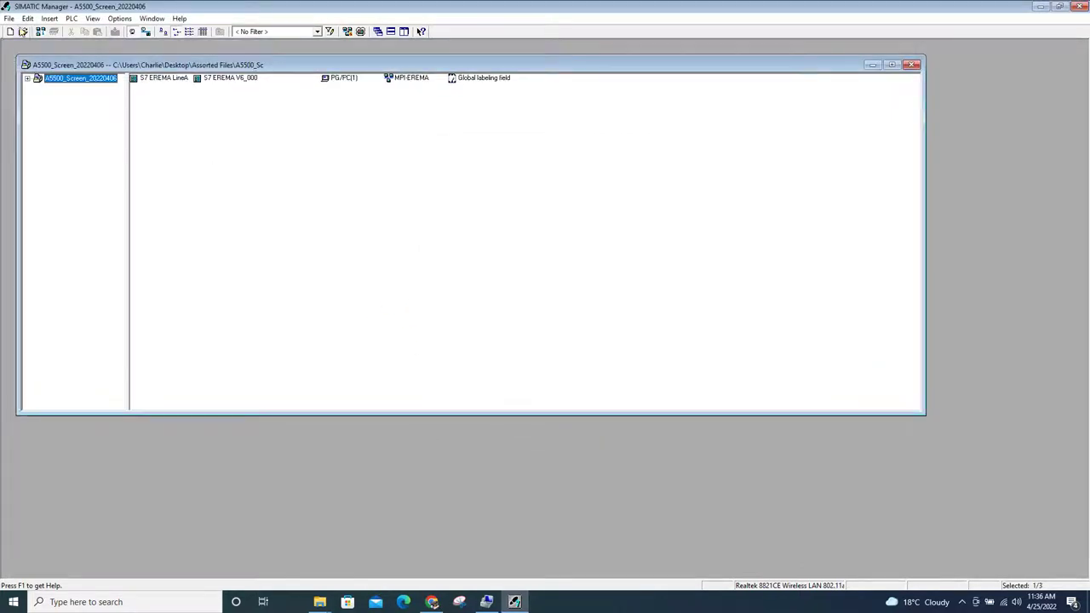
# Close SIMATIC Manager, recycle the old Changed folder, and move A5500_Sc from Assorted Files to the desktop.
pyautogui.click(1078, 6)
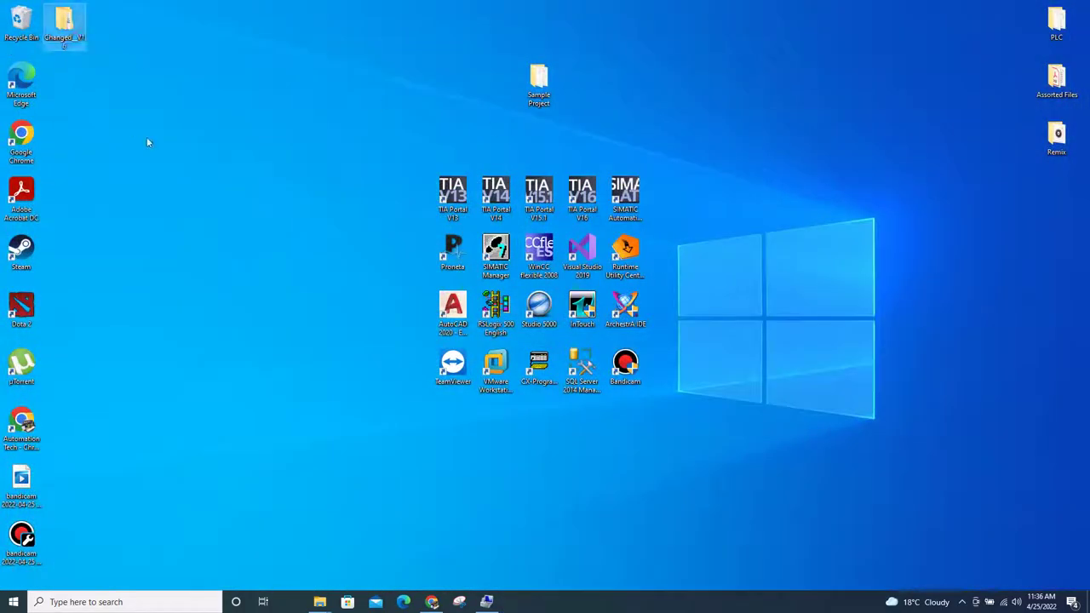
pyautogui.moveTo(74, 29); pyautogui.dragTo(29, 18)
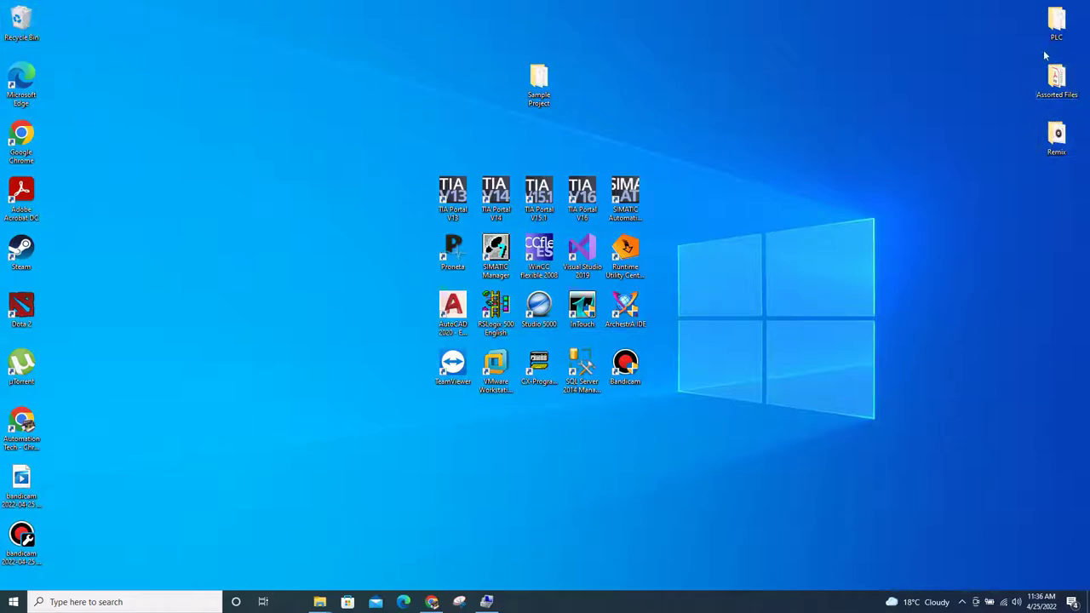
pyautogui.doubleClick(1056, 81)
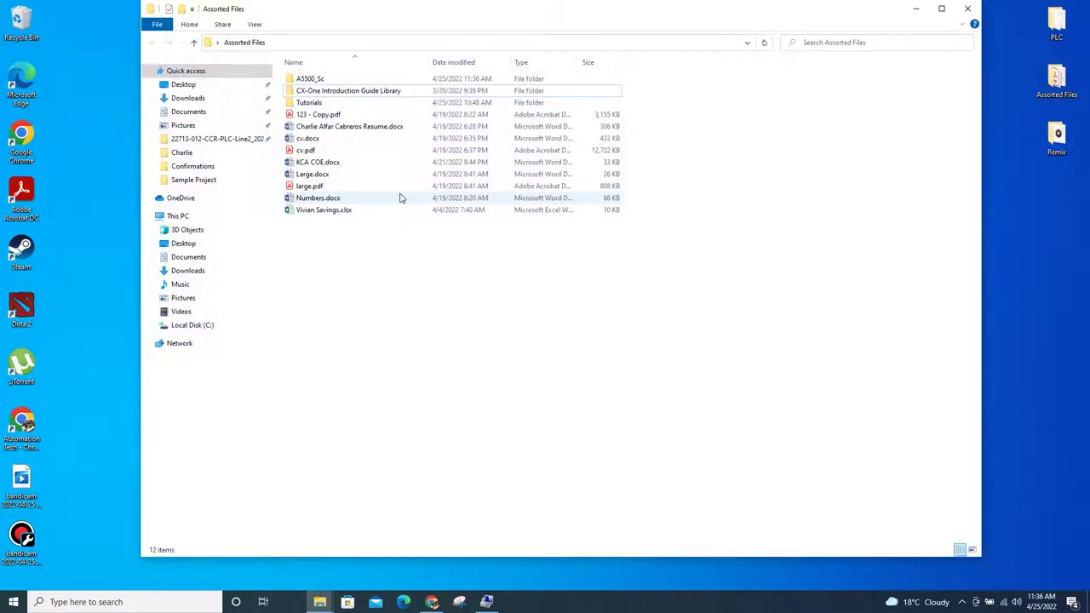
pyautogui.click(321, 80)
pyautogui.moveTo(320, 81); pyautogui.dragTo(92, 103)
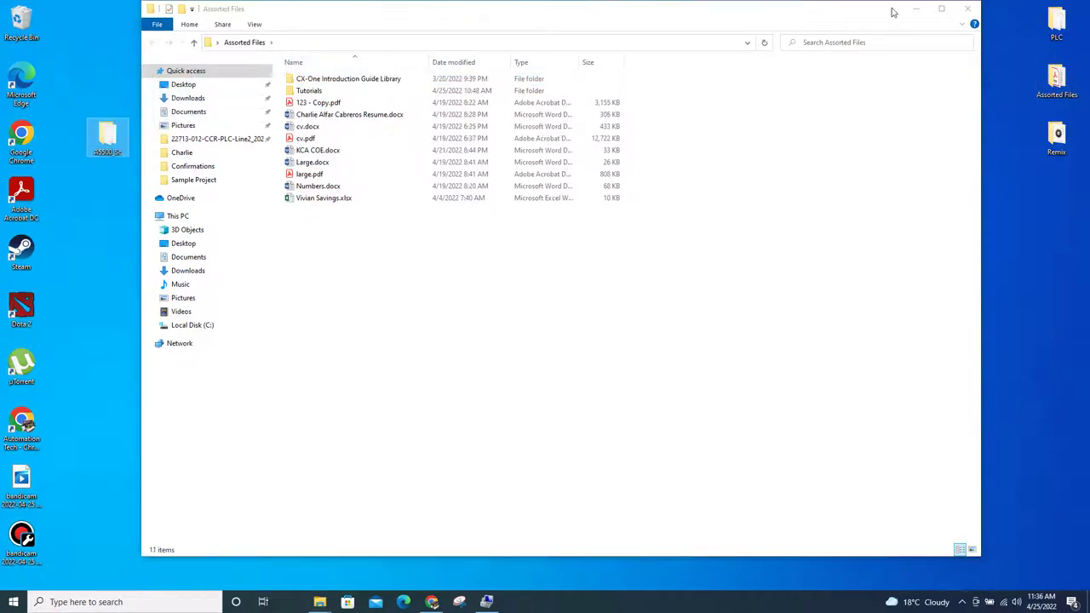
pyautogui.click(968, 11)
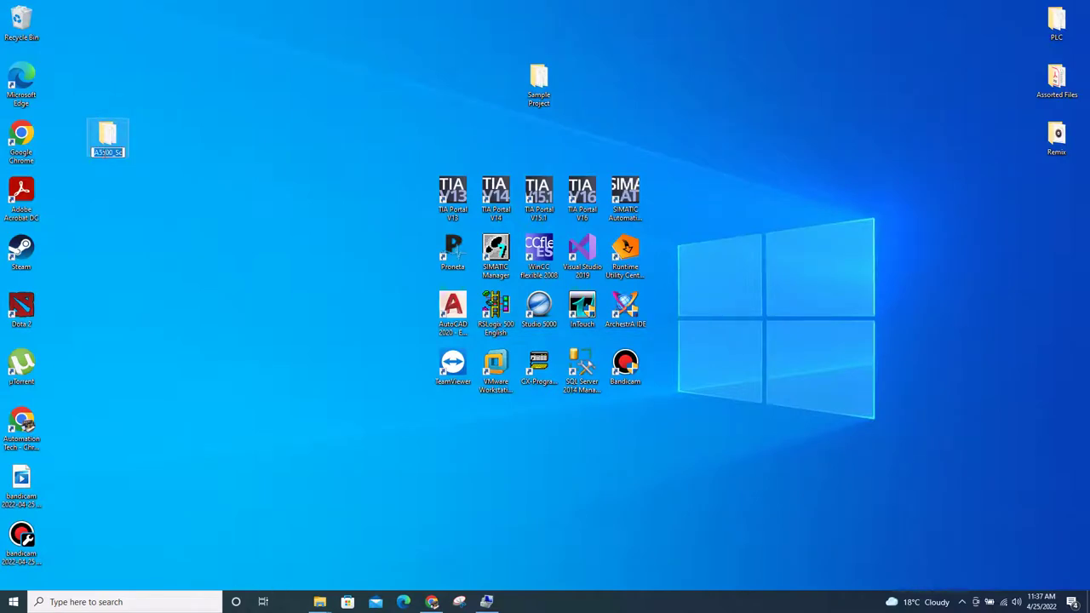
# Rename the moved folder to Changed_Message and place it beside Sample Project.
pyautogui.write('Changed_Message')
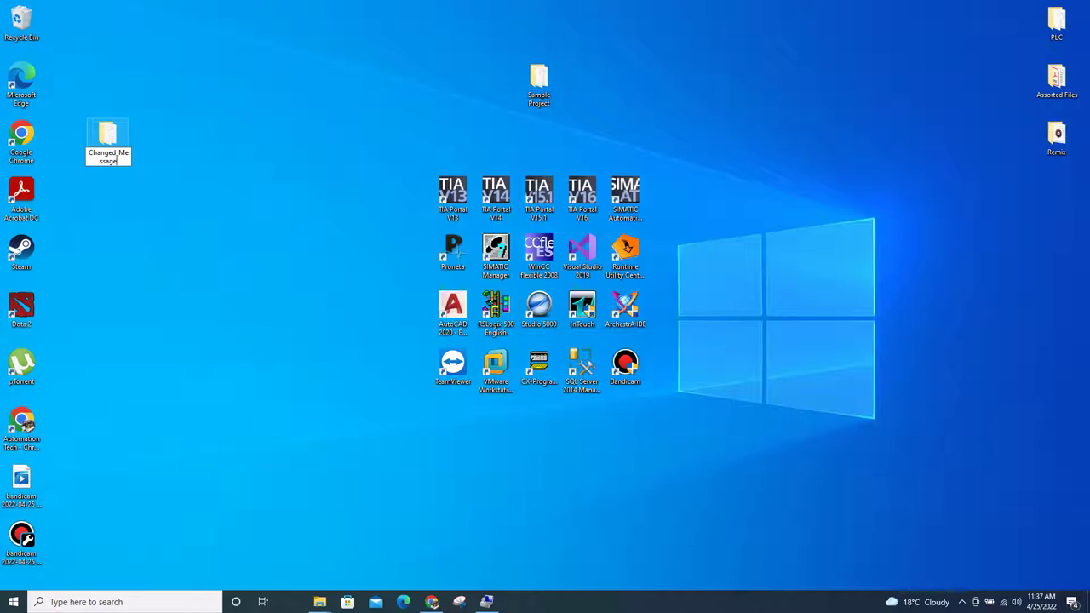
pyautogui.press('Return')
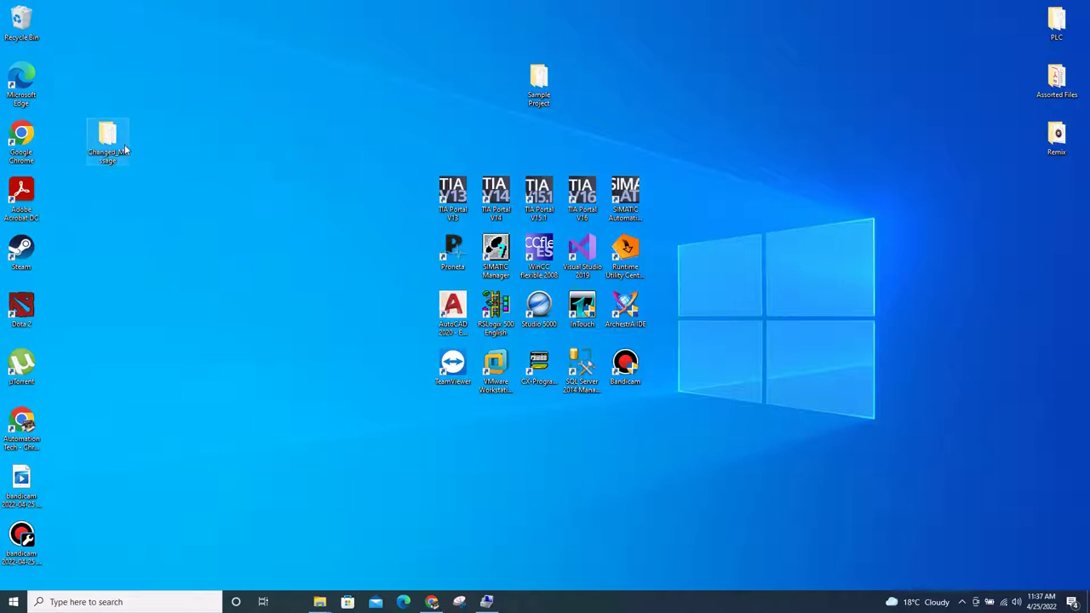
pyautogui.moveTo(107, 138); pyautogui.dragTo(495, 81)
# Launch TIA Portal V16 and choose Desktop\Changed_Message\A5500_Screen_20220406.s7p as the migration source.
pyautogui.doubleClick(577, 198)
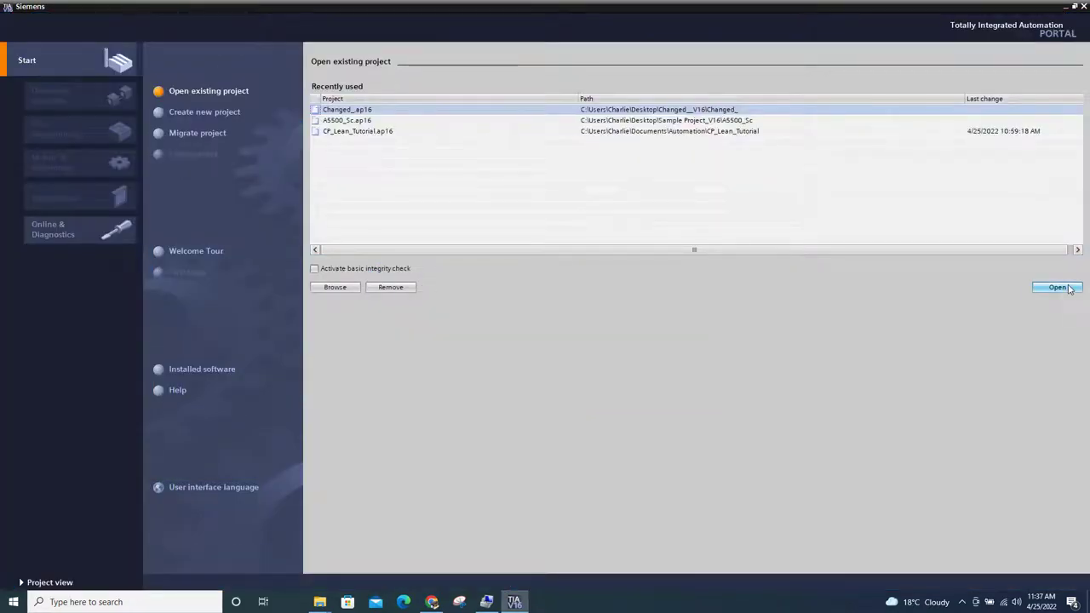
pyautogui.click(178, 134)
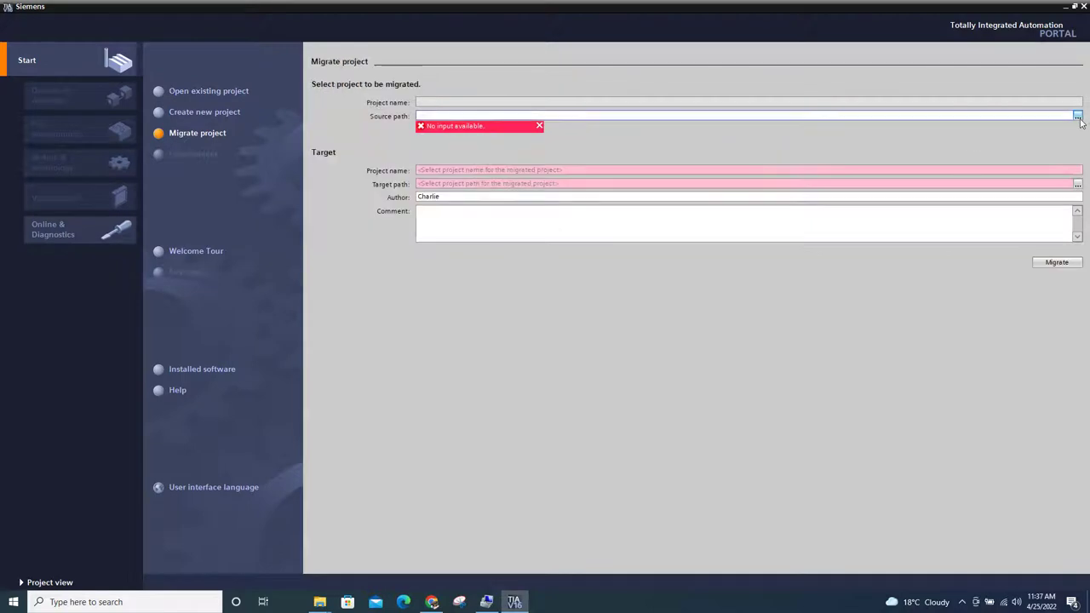
pyautogui.click(1078, 116)
pyautogui.scroll(-2, 175, 180)
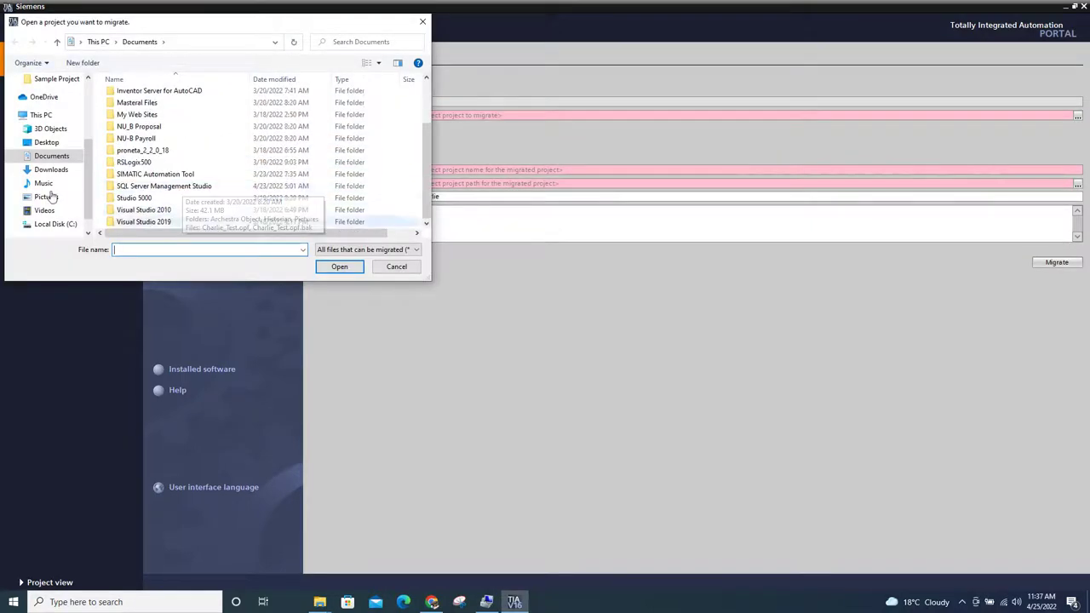
pyautogui.scroll(-1, 57, 220)
pyautogui.scroll(5, 47, 171)
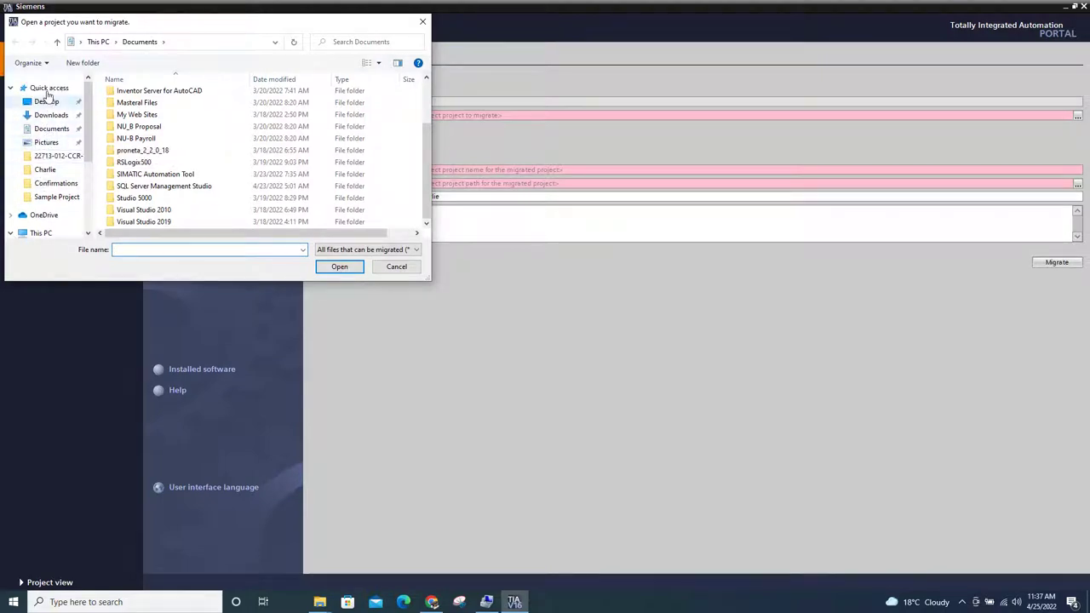
pyautogui.click(44, 102)
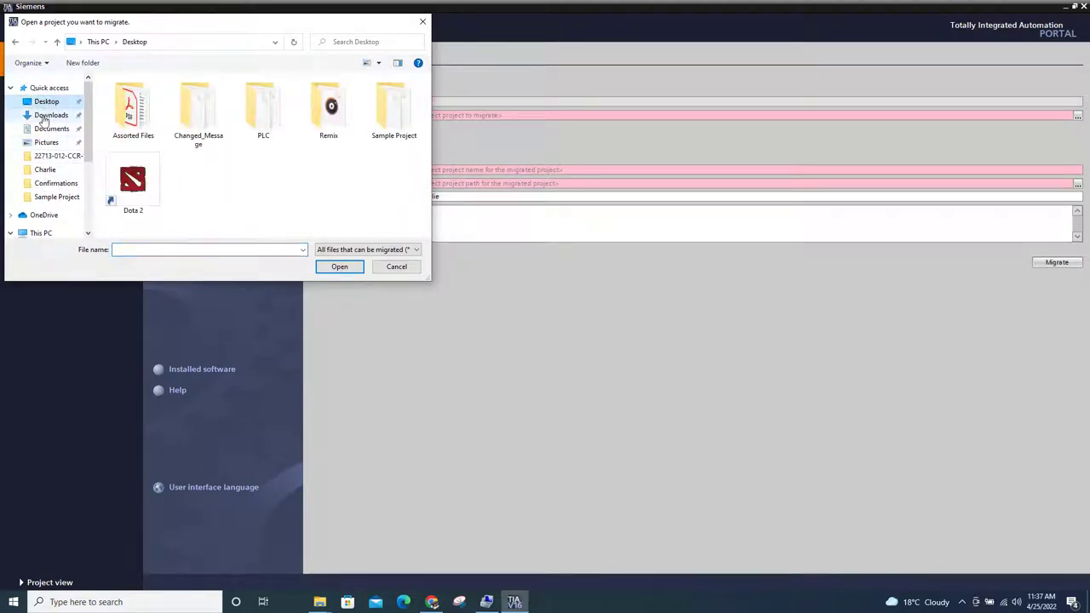
pyautogui.doubleClick(209, 128)
pyautogui.scroll(-2, 156, 190)
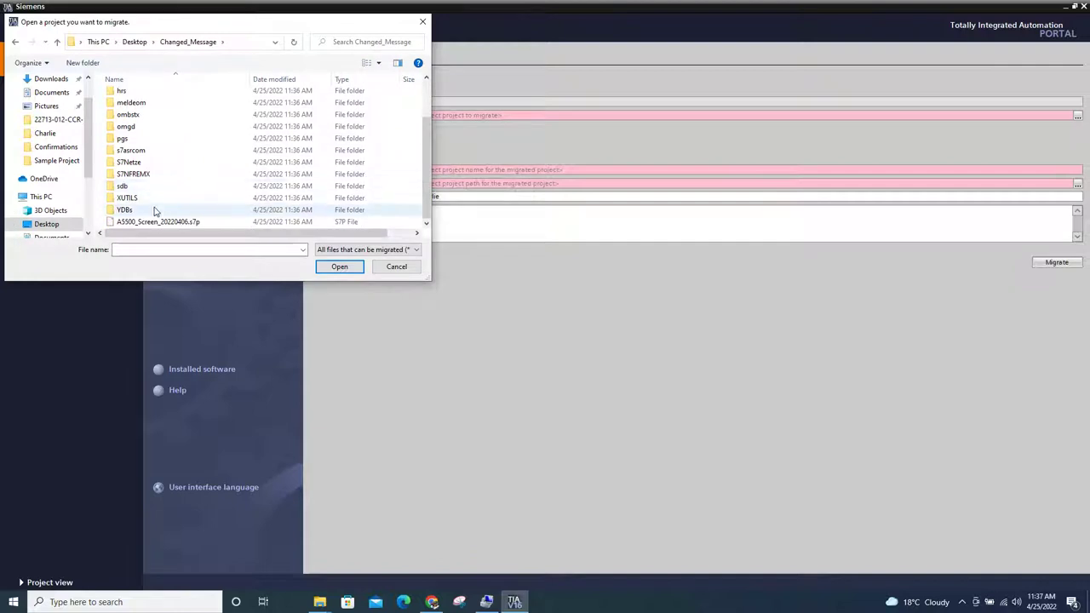
pyautogui.doubleClick(159, 223)
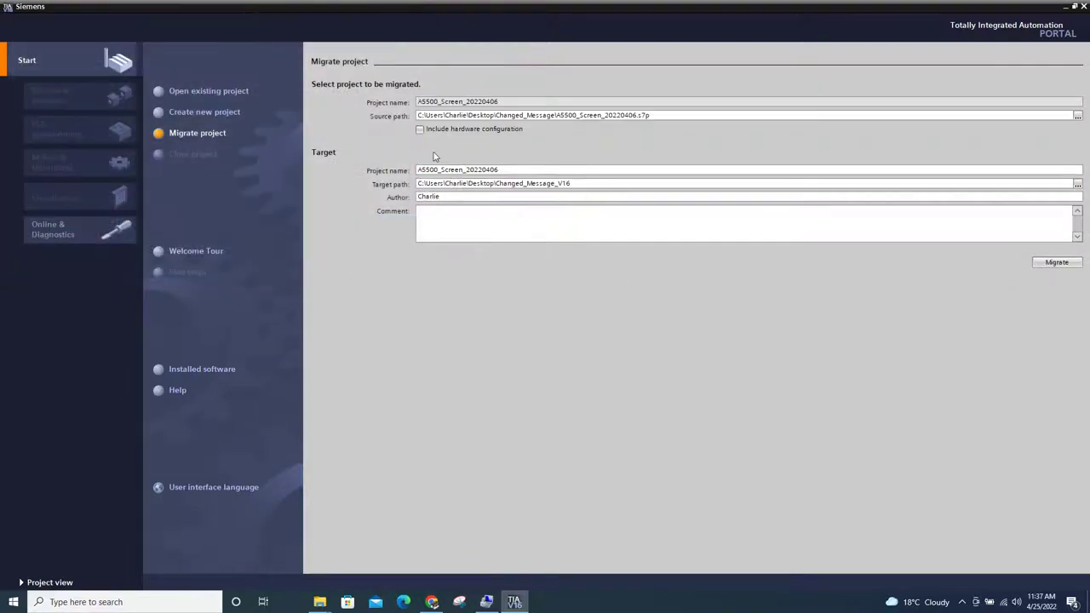
# Run the migration of A5500_Screen_20220406 into Changed_Message_V16 until it reports completion with warnings.
pyautogui.click(1052, 262)
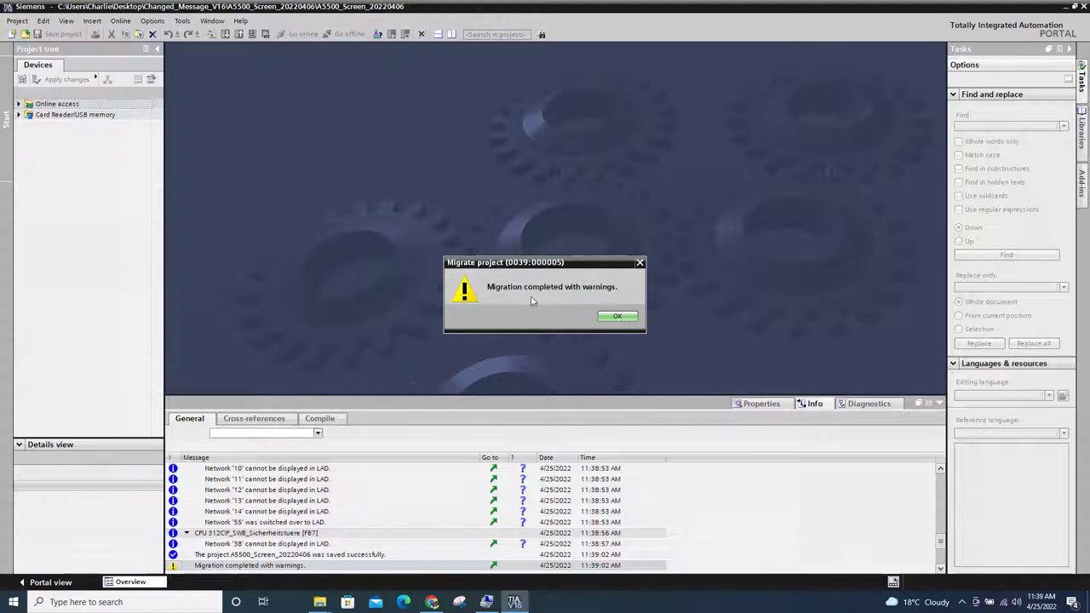
# Dismiss the migration completion dialog and scroll through the General migration messages.
pyautogui.click(625, 317)
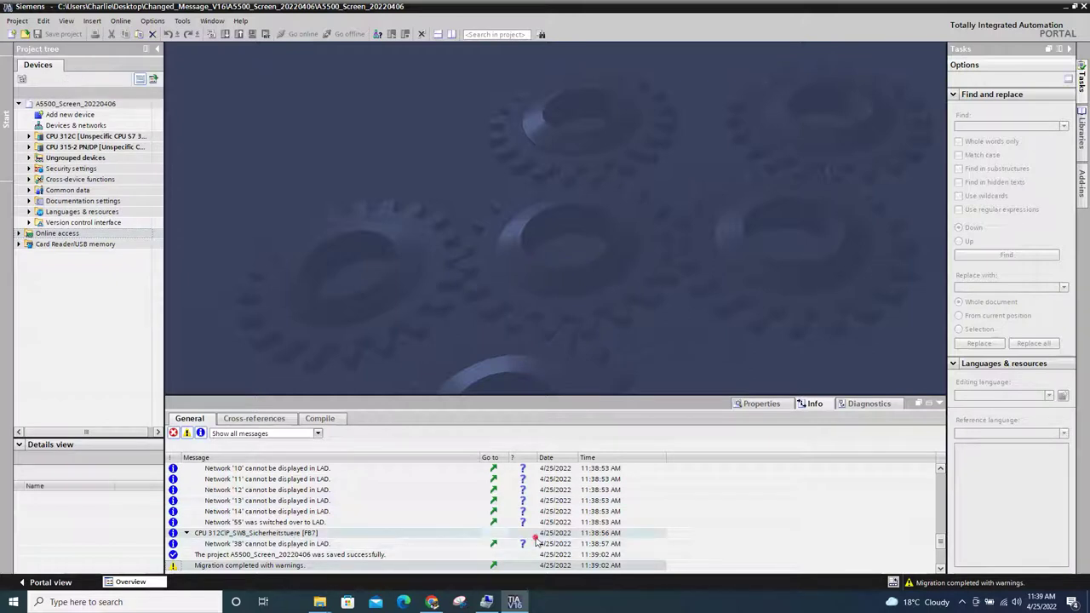
pyautogui.scroll(3, 294, 532)
pyautogui.scroll(-3, 290, 491)
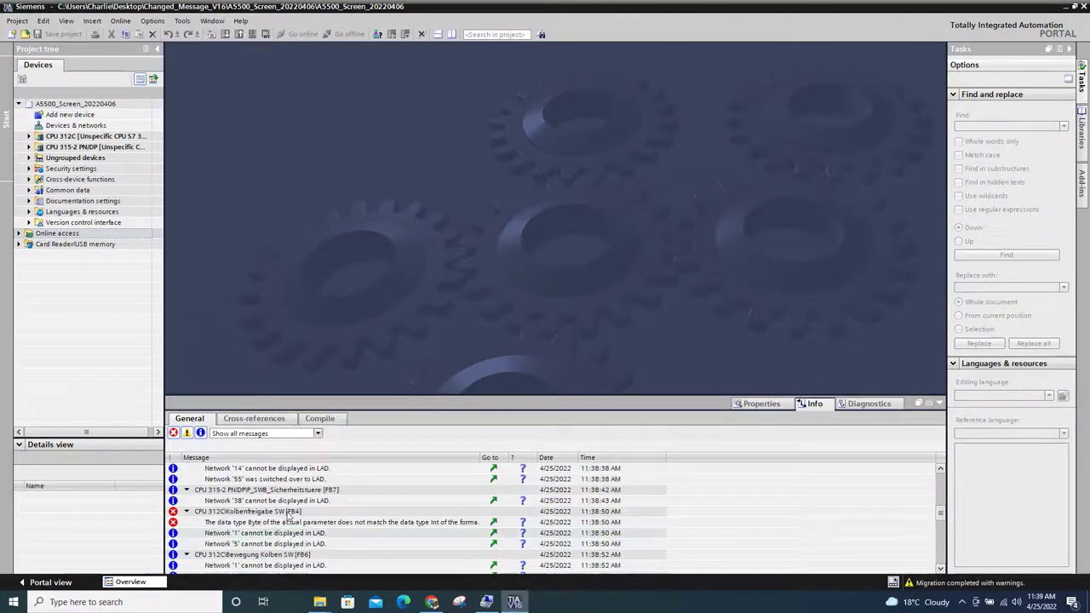
pyautogui.scroll(3, 281, 510)
pyautogui.click(271, 511)
pyautogui.scroll(1, 268, 545)
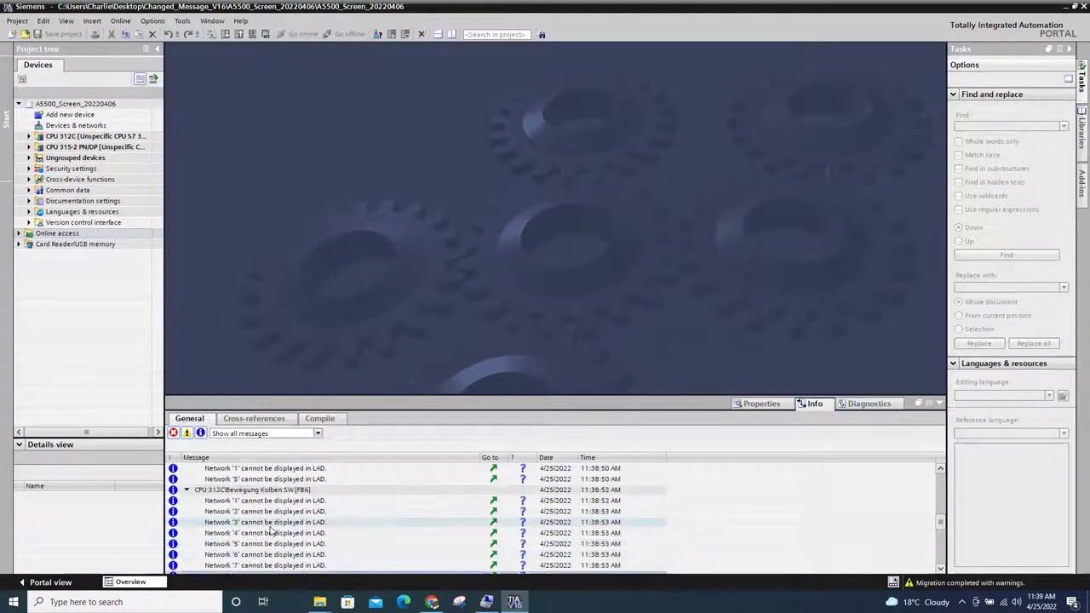
# Use the Network 1 warning to open Bewegung Kolben SW [FB6] in the statement-list editor.
pyautogui.click(271, 500)
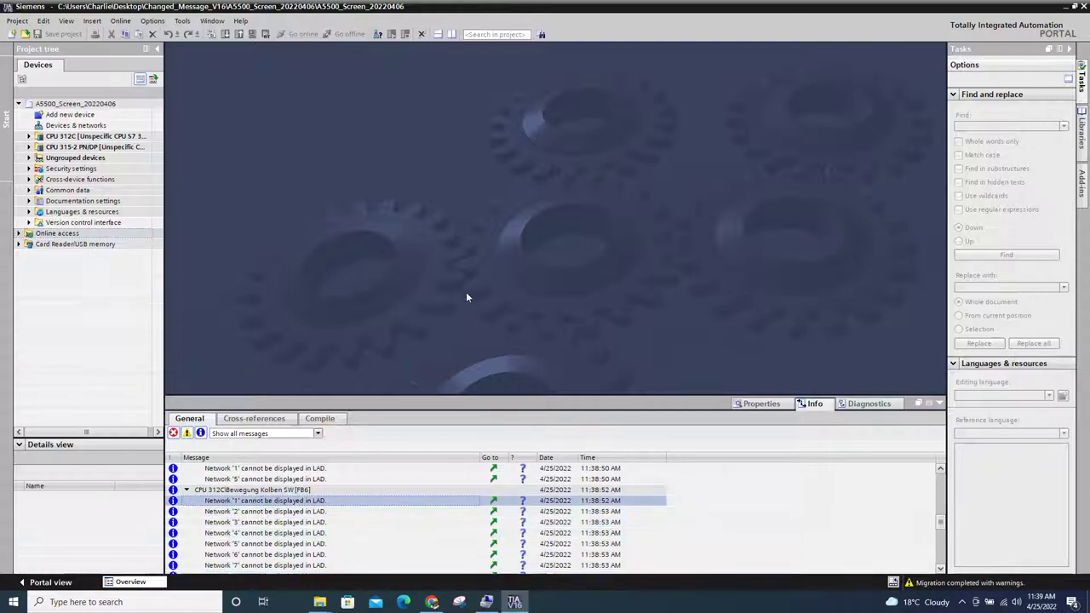
pyautogui.click(265, 511)
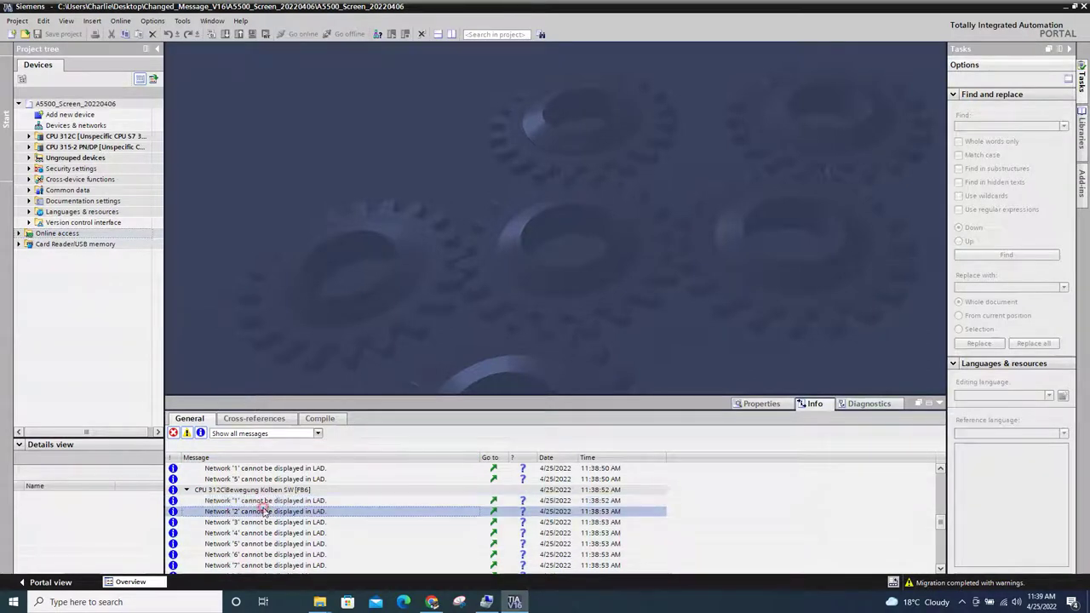
pyautogui.click(250, 502)
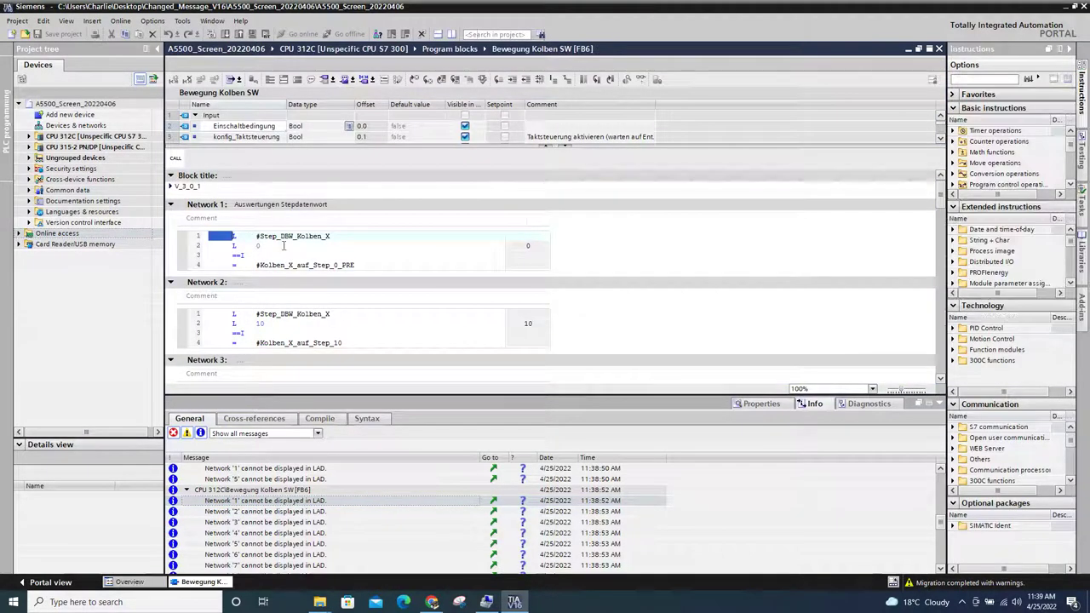
pyautogui.click(284, 245)
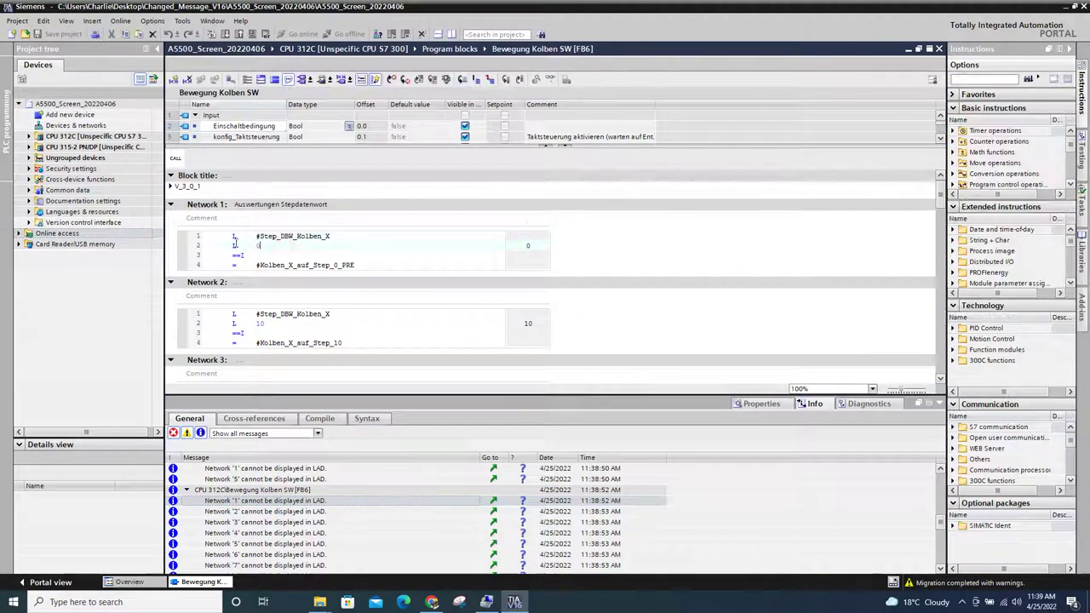
pyautogui.click(255, 236)
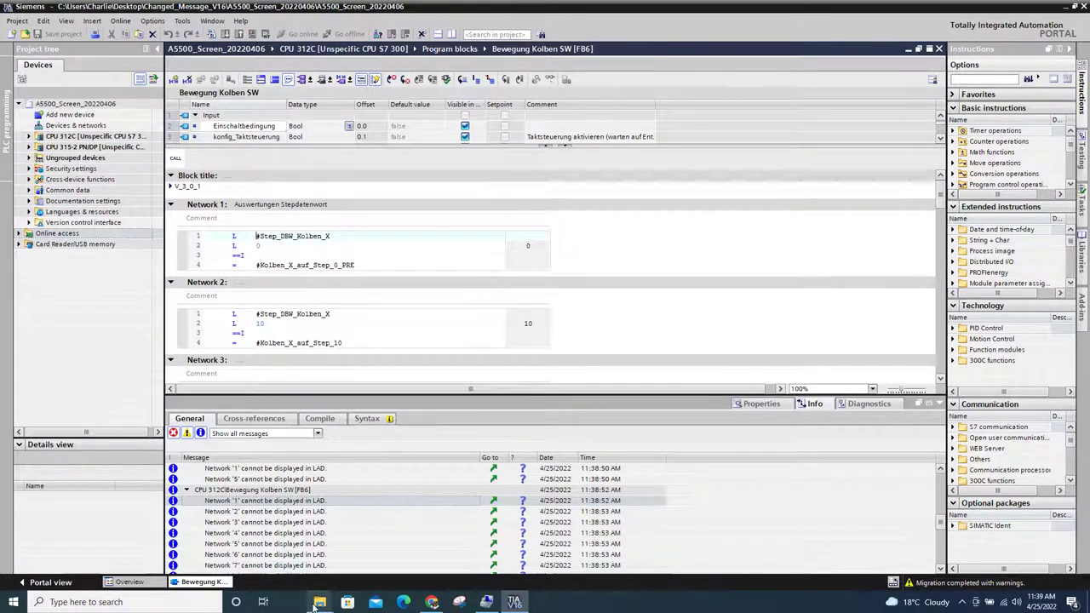
pyautogui.moveTo(310, 600)
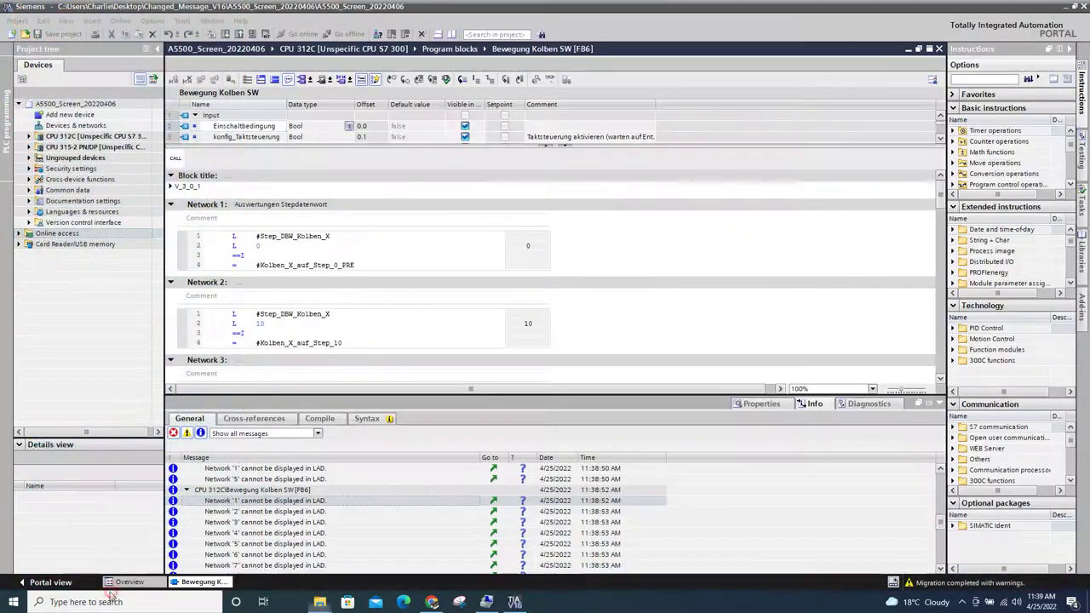
pyautogui.click(93, 602)
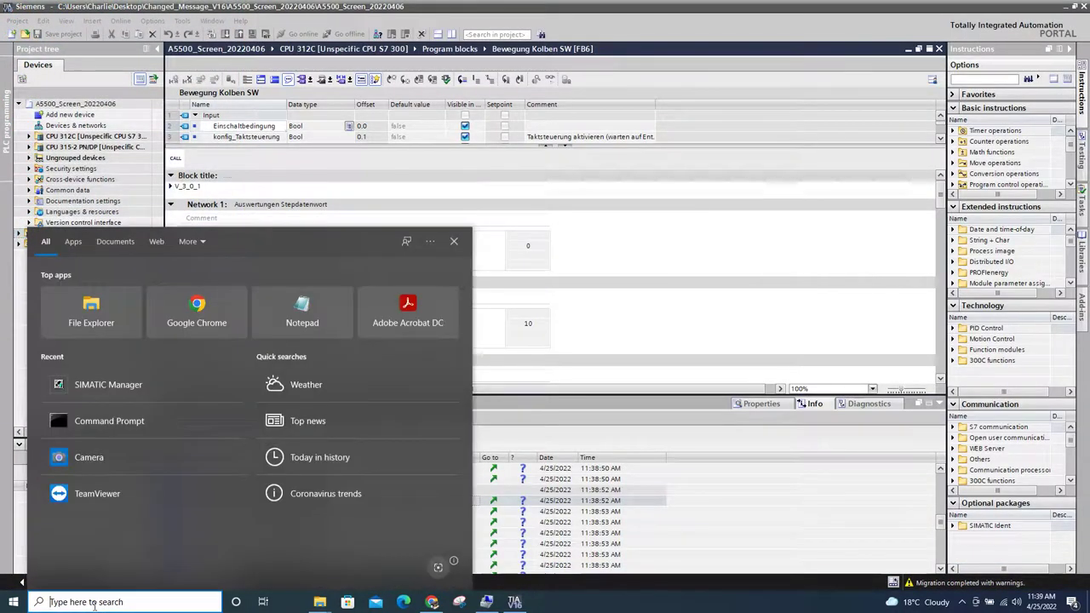
# Launch SIMATIC Manager from Windows search and cancel the new project wizard.
pyautogui.write('si')
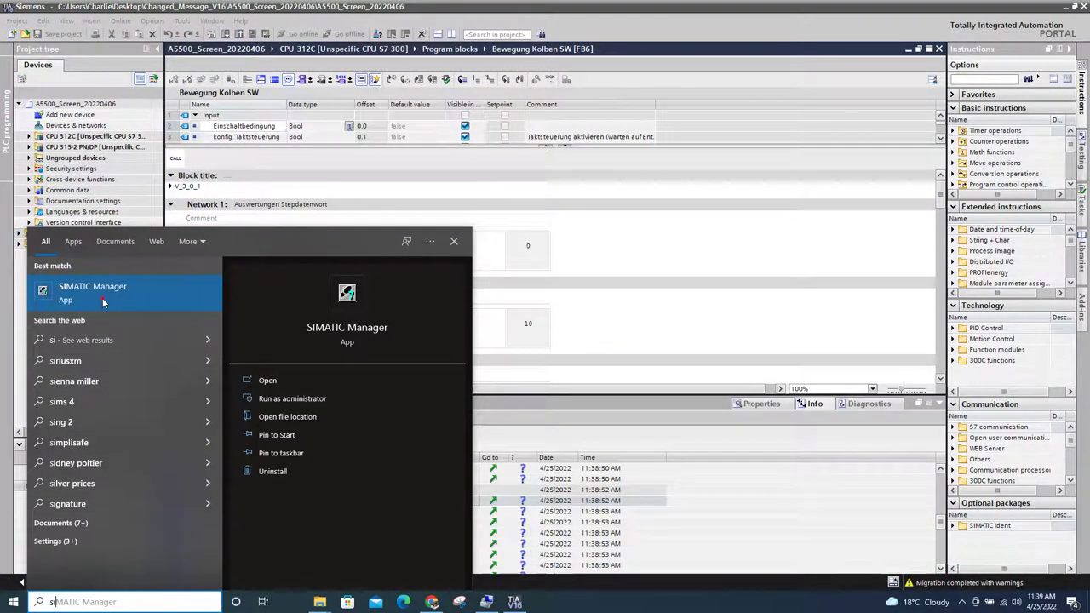
pyautogui.click(116, 296)
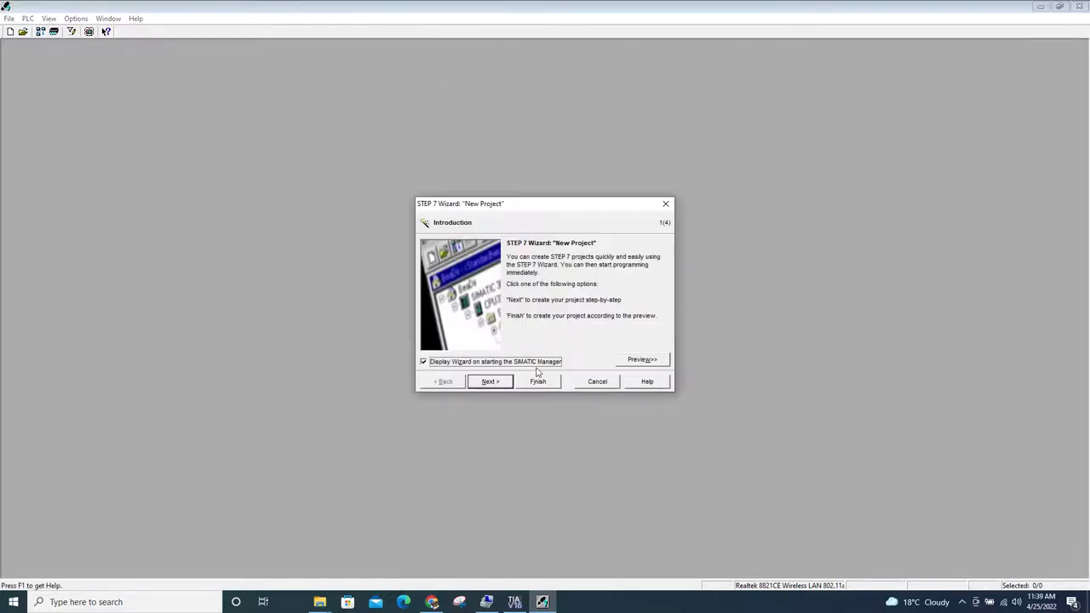
pyautogui.click(596, 380)
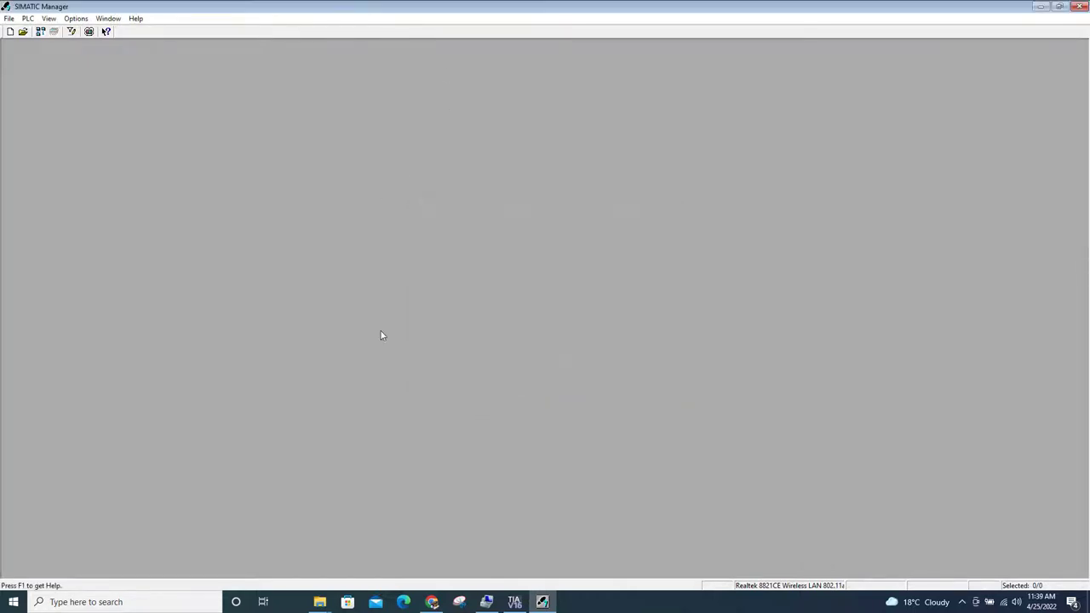
# Open the original A5500_Screen_20220406 project from the Sample Project folder.
pyautogui.click(23, 31)
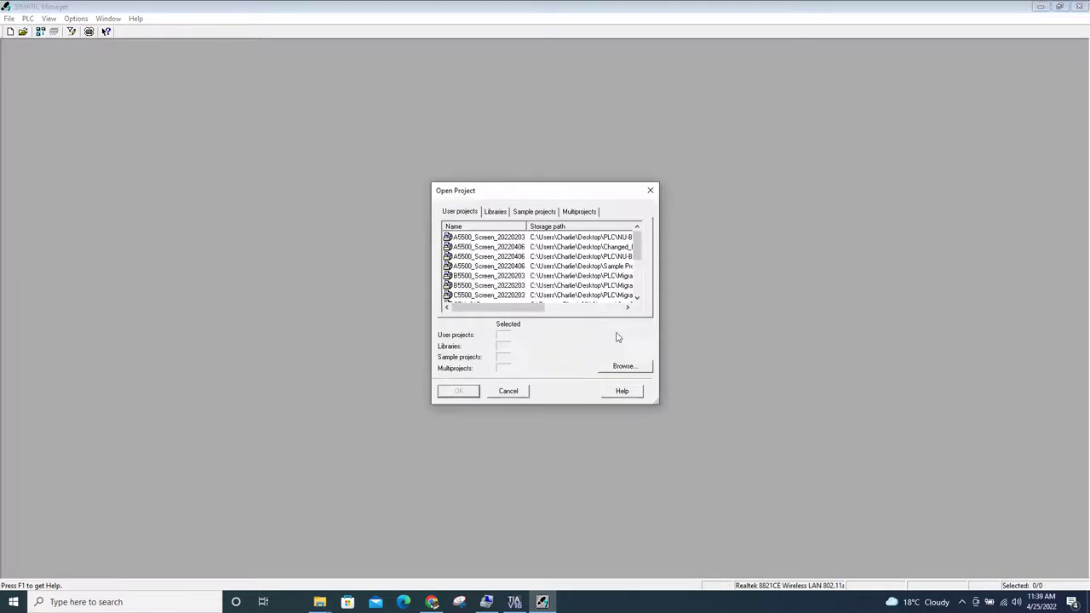
pyautogui.click(621, 367)
pyautogui.press('Left')
pyautogui.press('Left')
pyautogui.press('Left')
pyautogui.press('Left')
pyautogui.press('Left')
pyautogui.press('Left')
pyautogui.press('Left')
pyautogui.press('Left')
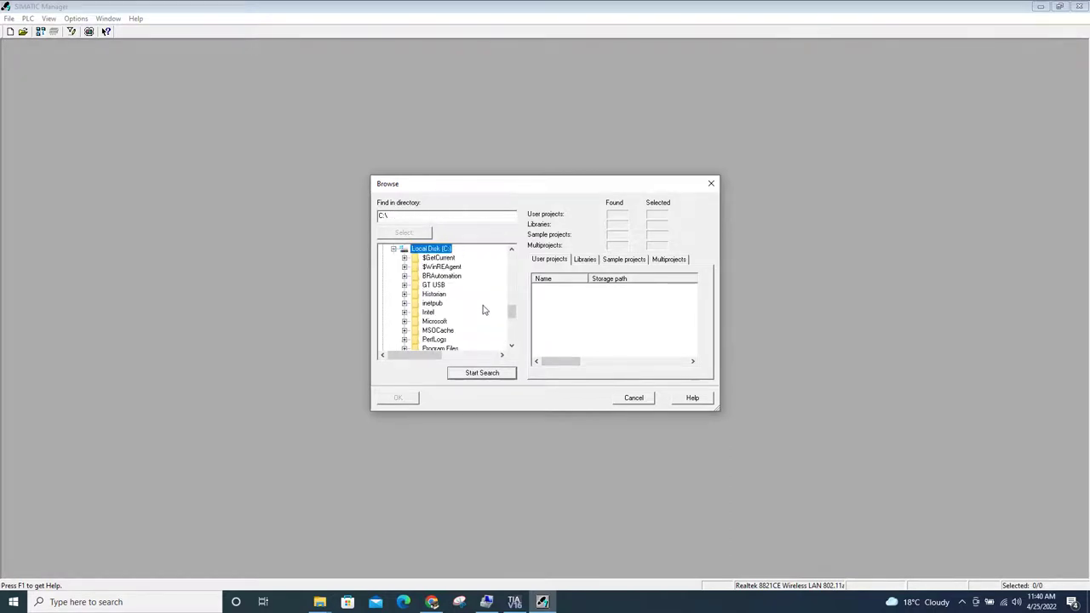
pyautogui.press('Left')
pyautogui.press('Left')
pyautogui.press('Left')
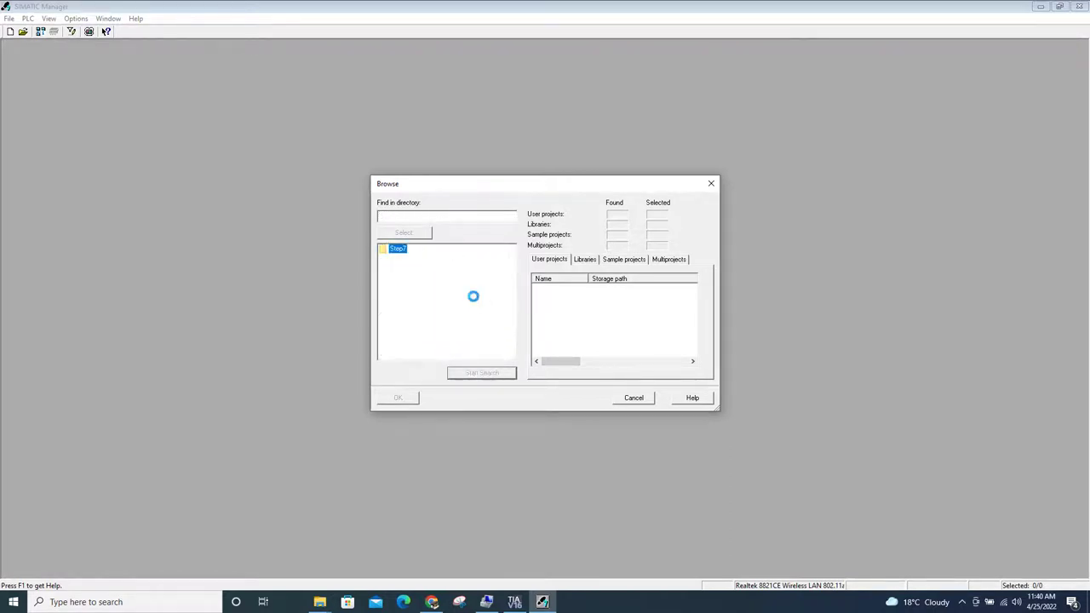
pyautogui.press('Down')
pyautogui.press('Down')
pyautogui.press('Right')
pyautogui.press('Right')
pyautogui.press('Right')
pyautogui.press('Right')
pyautogui.press('Right')
pyautogui.press('Right')
pyautogui.press('Right')
pyautogui.press('Right')
pyautogui.press('Right')
pyautogui.press('Right')
pyautogui.press('Right')
pyautogui.press('Right')
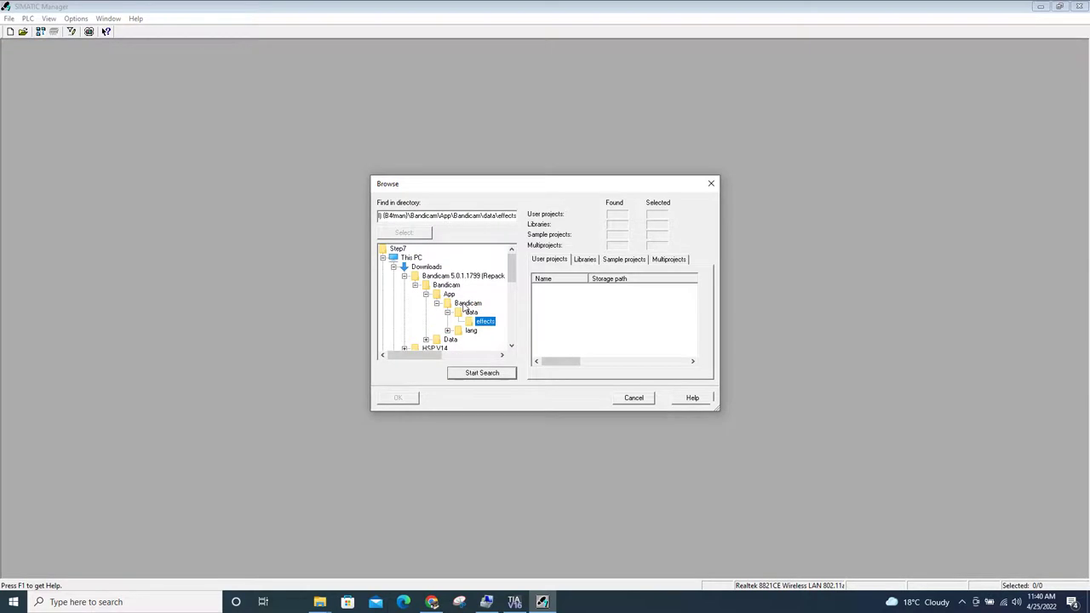
pyautogui.press('Left')
pyautogui.press('Left')
pyautogui.press('Left')
pyautogui.press('Left')
pyautogui.press('Left')
pyautogui.press('Left')
pyautogui.press('Left')
pyautogui.press('Left')
pyautogui.press('Left')
pyautogui.press('Left')
pyautogui.press('Left')
pyautogui.press('Left')
pyautogui.press('Left')
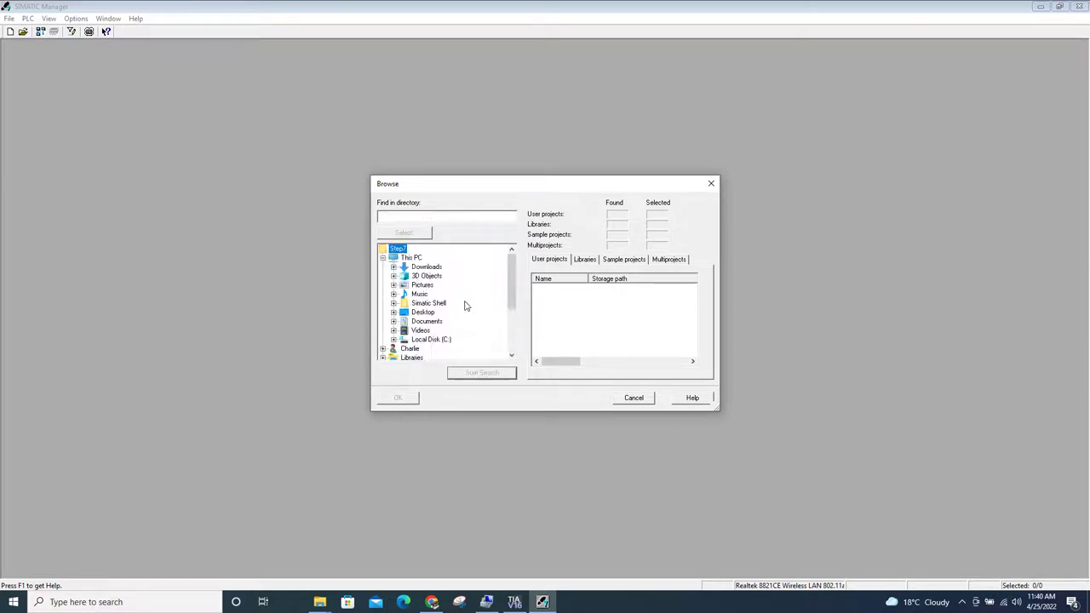
pyautogui.press('End')
pyautogui.click(417, 304)
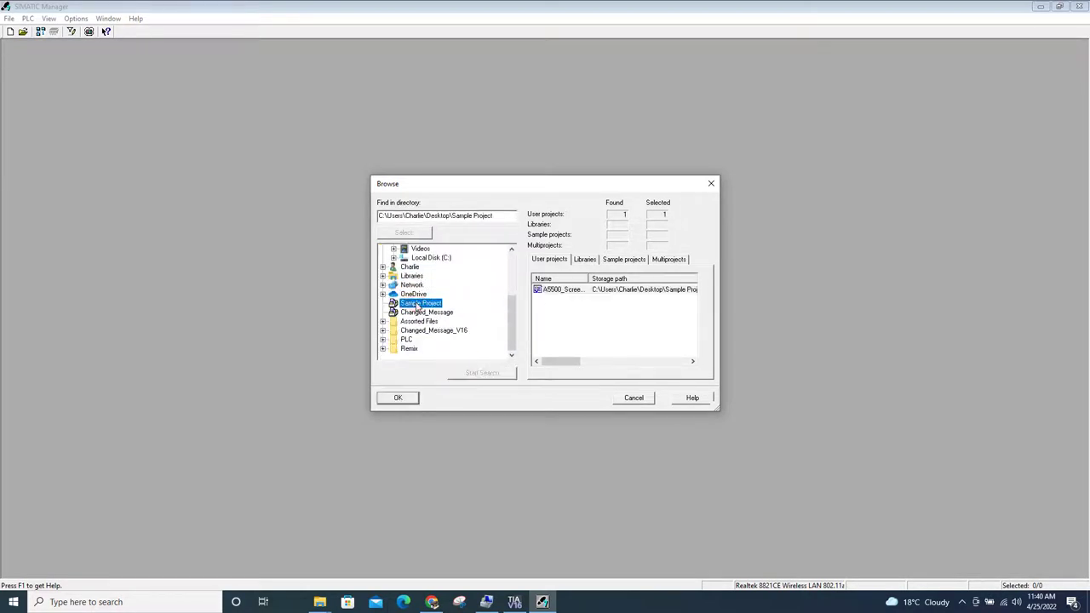
pyautogui.press('Return')
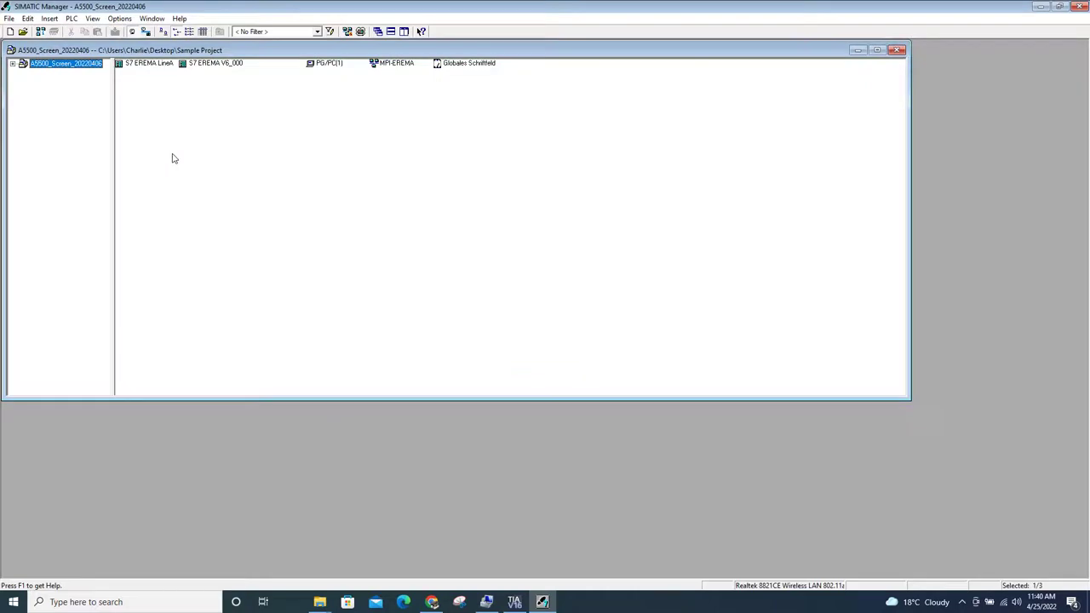
# Expand the project to show S7 EREMA LineA's contents, with the window moved right.
pyautogui.doubleClick(53, 65)
pyautogui.click(59, 73)
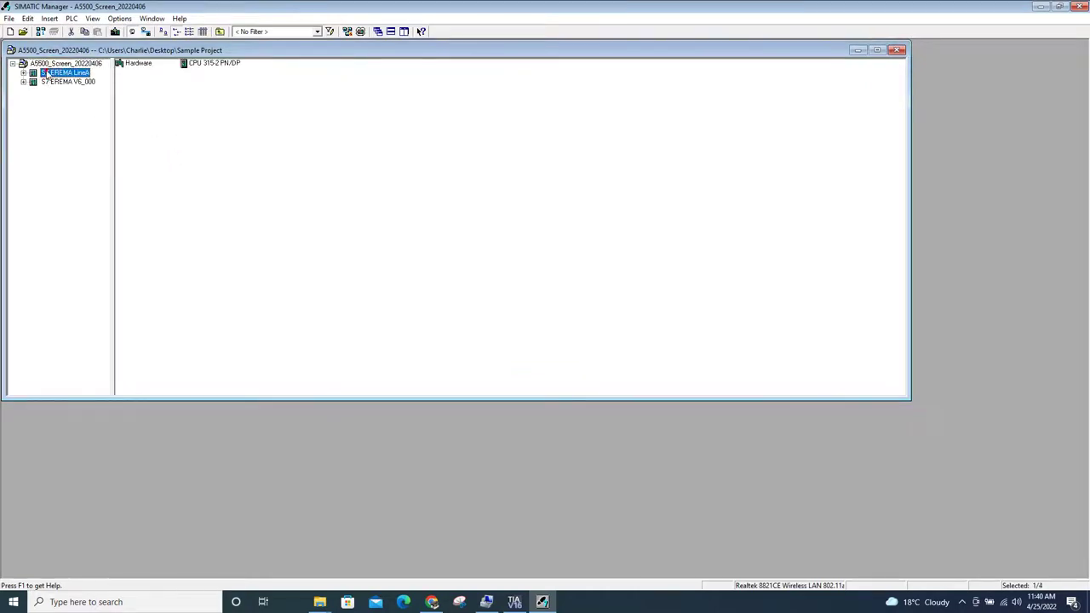
pyautogui.moveTo(349, 16); pyautogui.dragTo(666, 95)
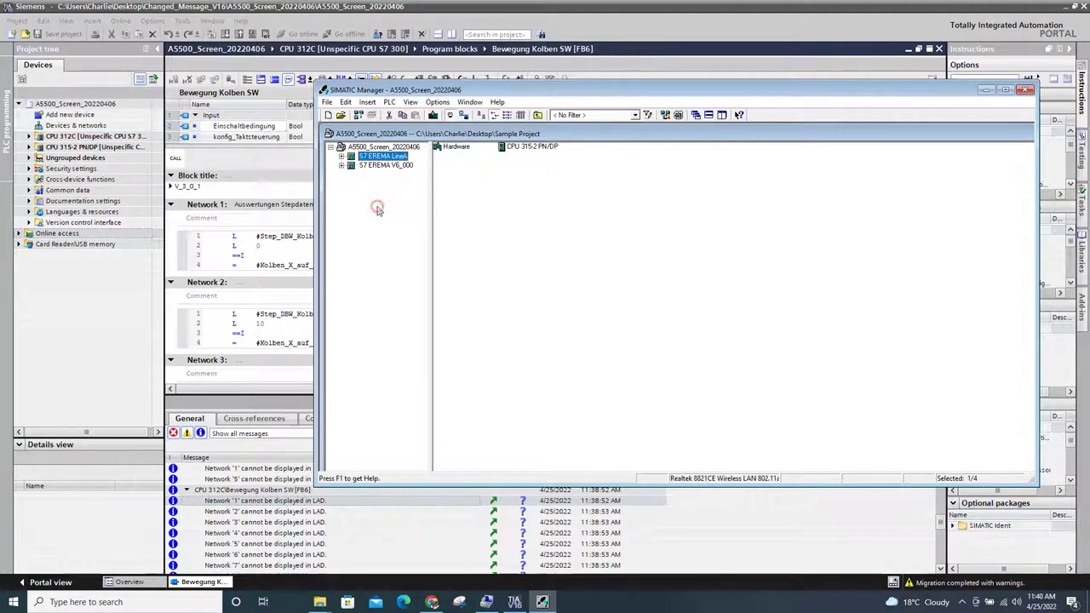
# Open CPU 312C's Device configuration in TIA Portal, then bring SIMATIC Manager back.
pyautogui.click(50, 137)
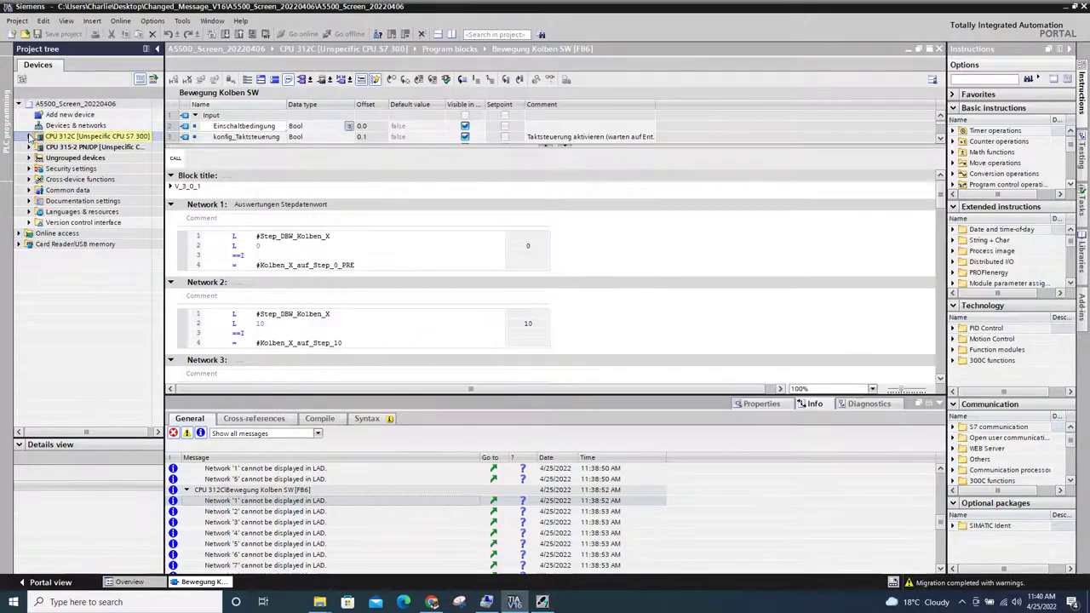
pyautogui.doubleClick(49, 136)
pyautogui.doubleClick(68, 148)
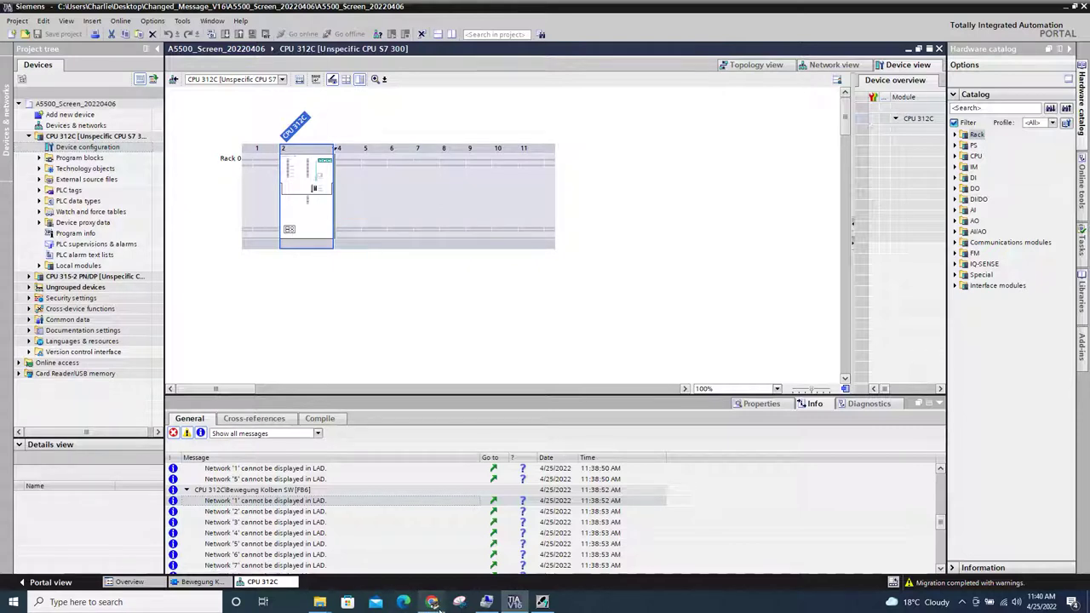
pyautogui.click(543, 602)
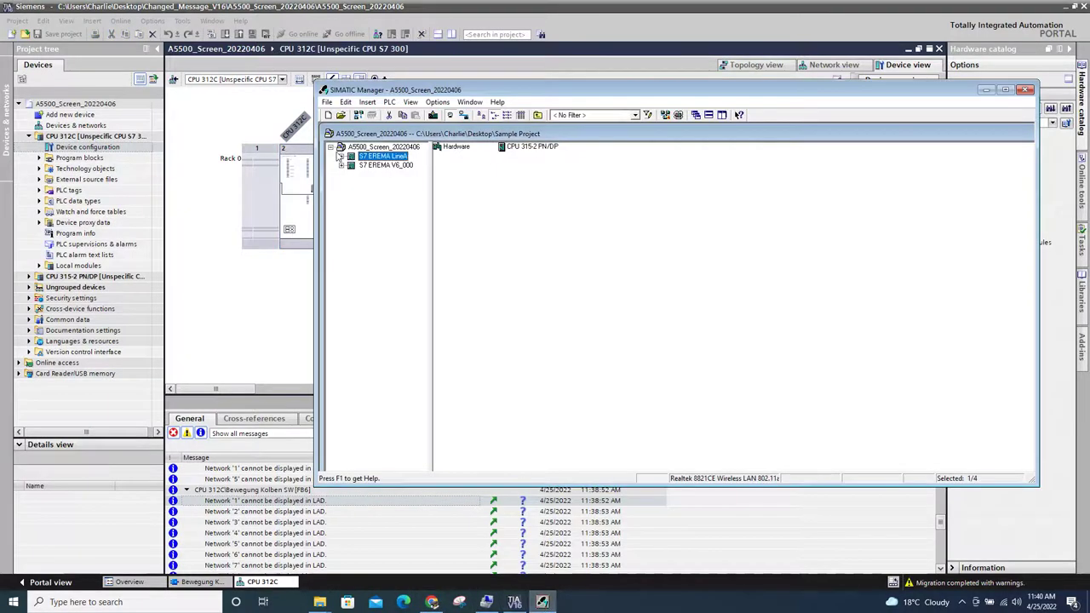
# Expand the LineA and V6_000 stations to show CPU 315-2 PN/DP and CPU 312C's S7-Programm.
pyautogui.click(342, 158)
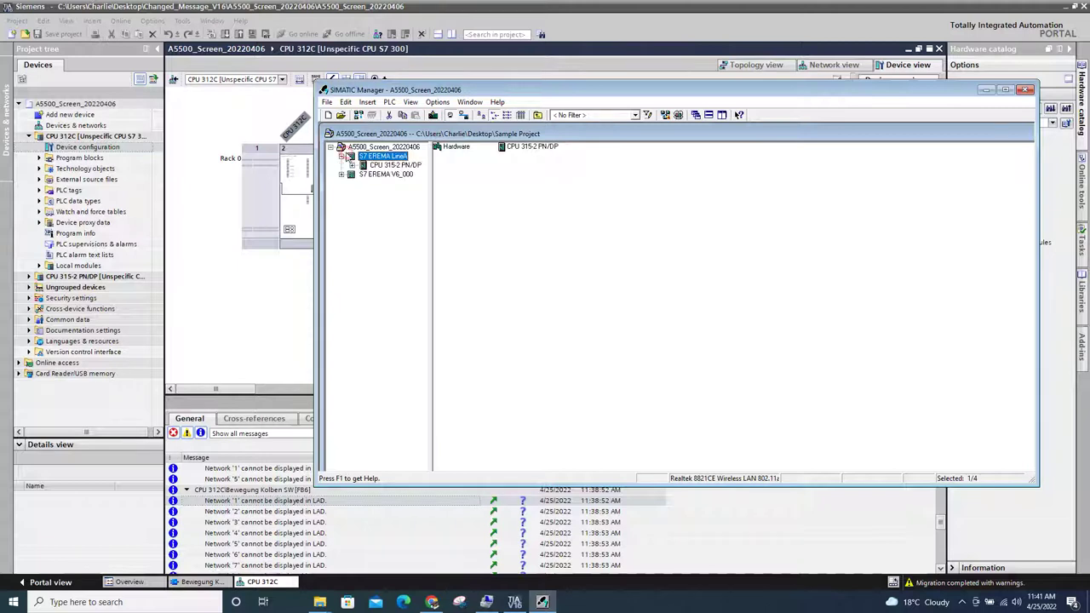
pyautogui.click(364, 165)
pyautogui.click(343, 175)
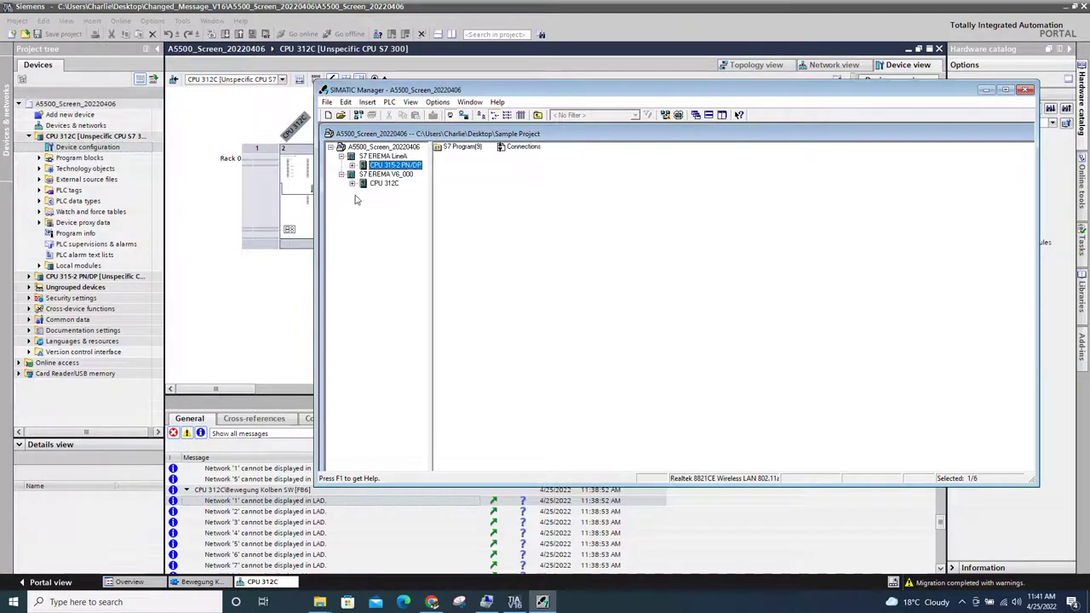
pyautogui.click(384, 184)
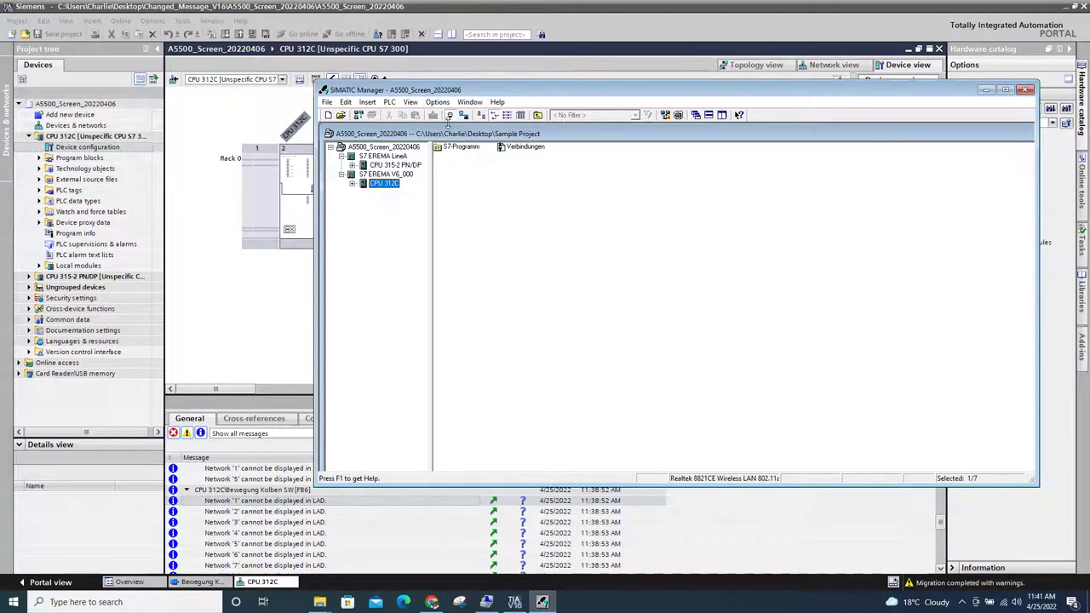
pyautogui.moveTo(474, 90); pyautogui.dragTo(356, 151)
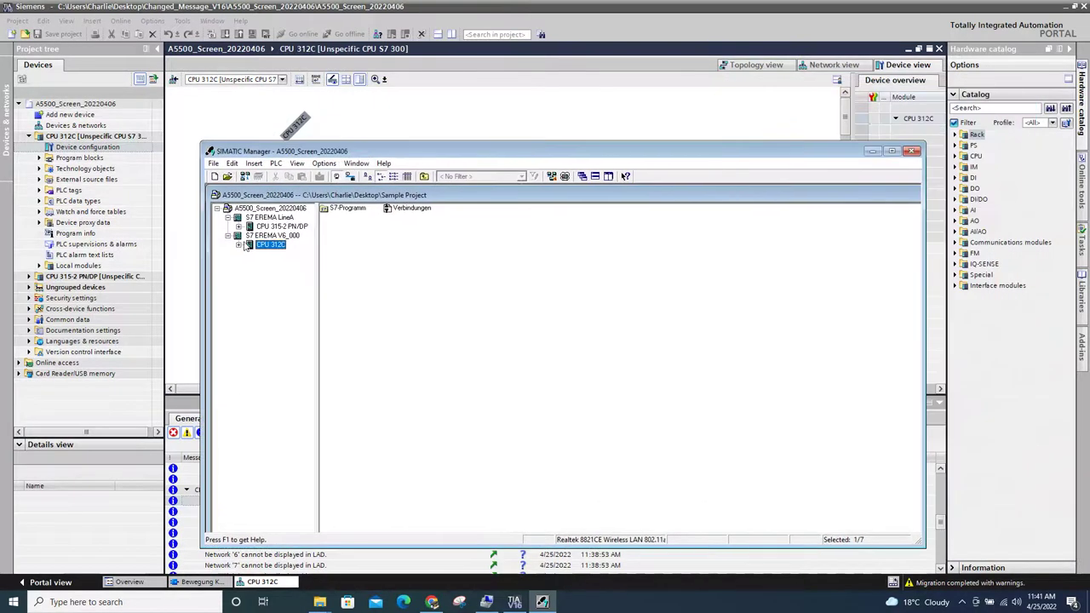
pyautogui.click(239, 245)
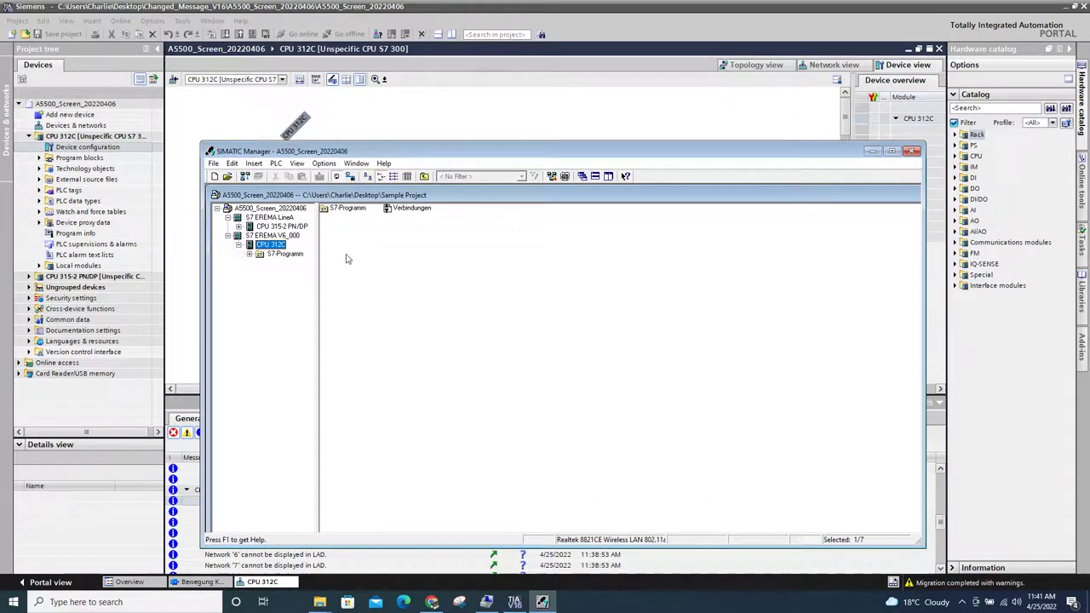
pyautogui.click(249, 254)
pyautogui.click(272, 246)
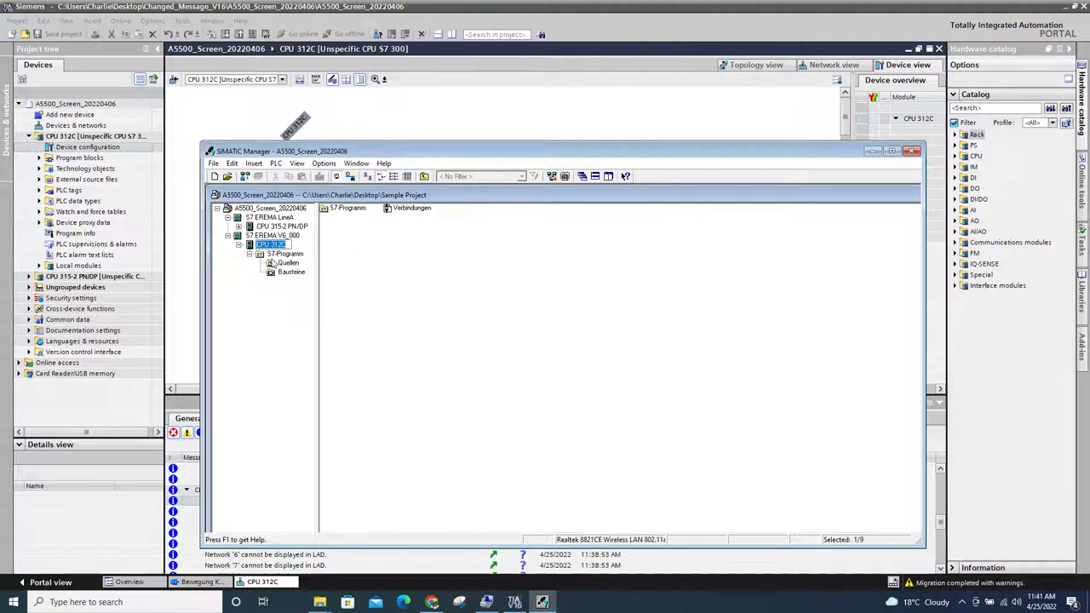
# Open the Hardware object of the S7 EREMA V6_000 station in HW Config.
pyautogui.click(258, 218)
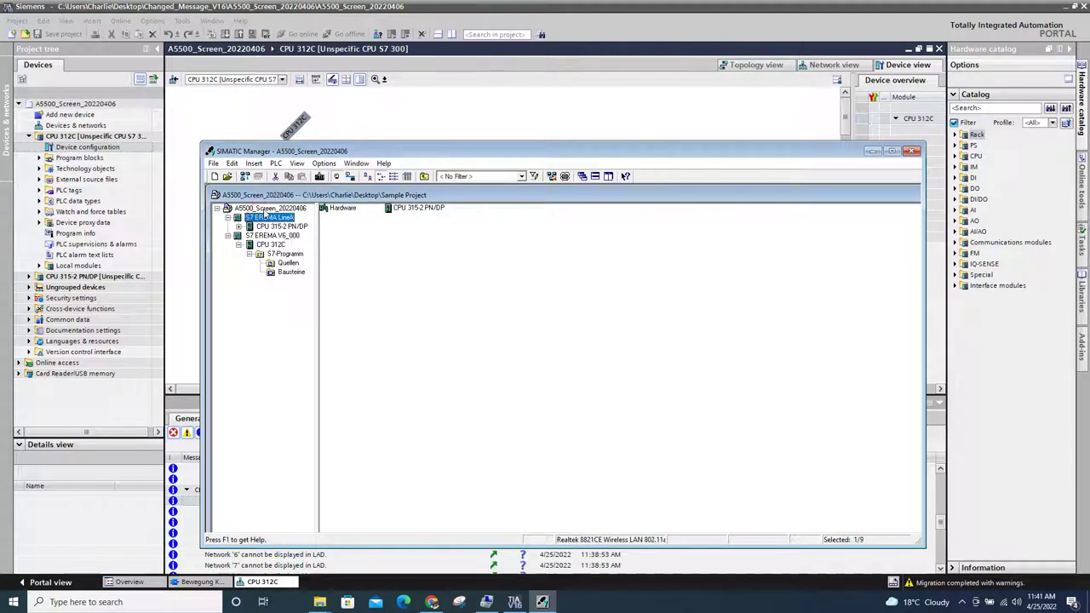
pyautogui.click(266, 244)
pyautogui.click(283, 236)
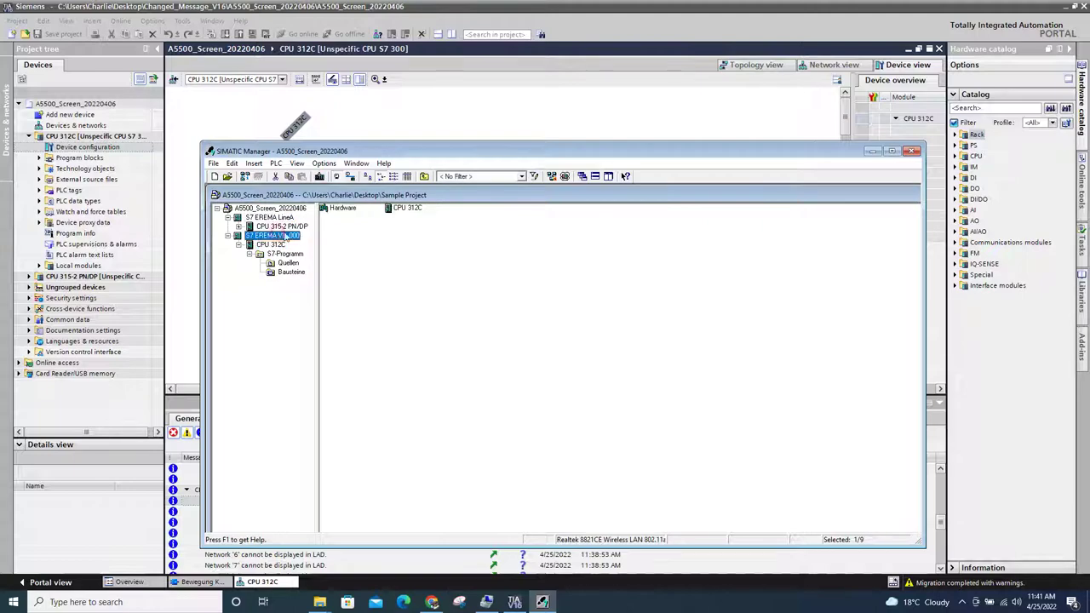
pyautogui.doubleClick(345, 208)
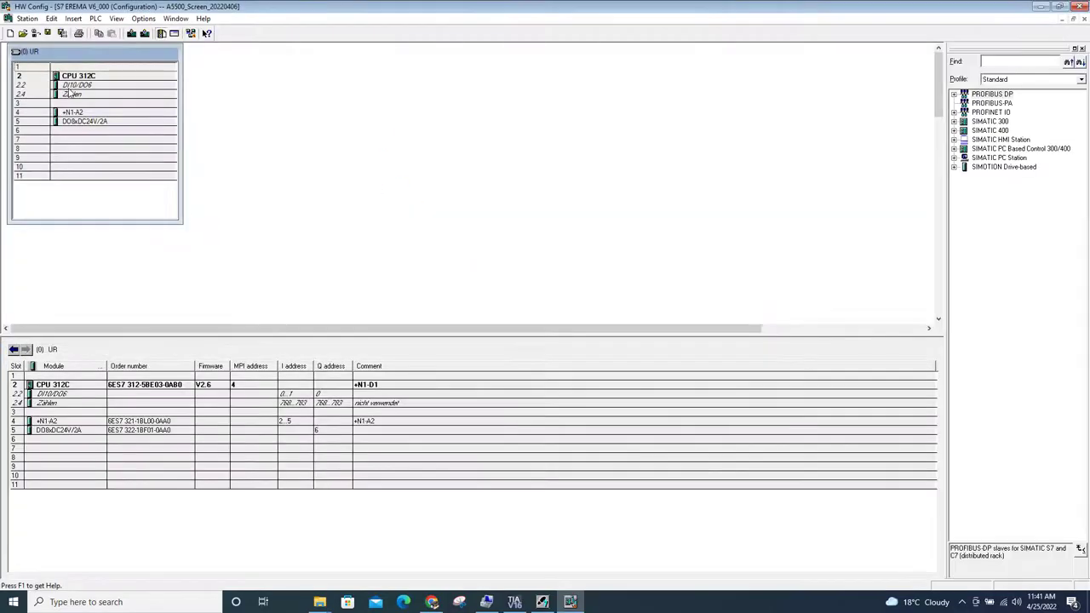
# Review CPU 312C properties (6ES7 312-5BE03-0AB0, V2.6) without changes, then minimize HW Config.
pyautogui.click(81, 85)
pyautogui.doubleClick(81, 75)
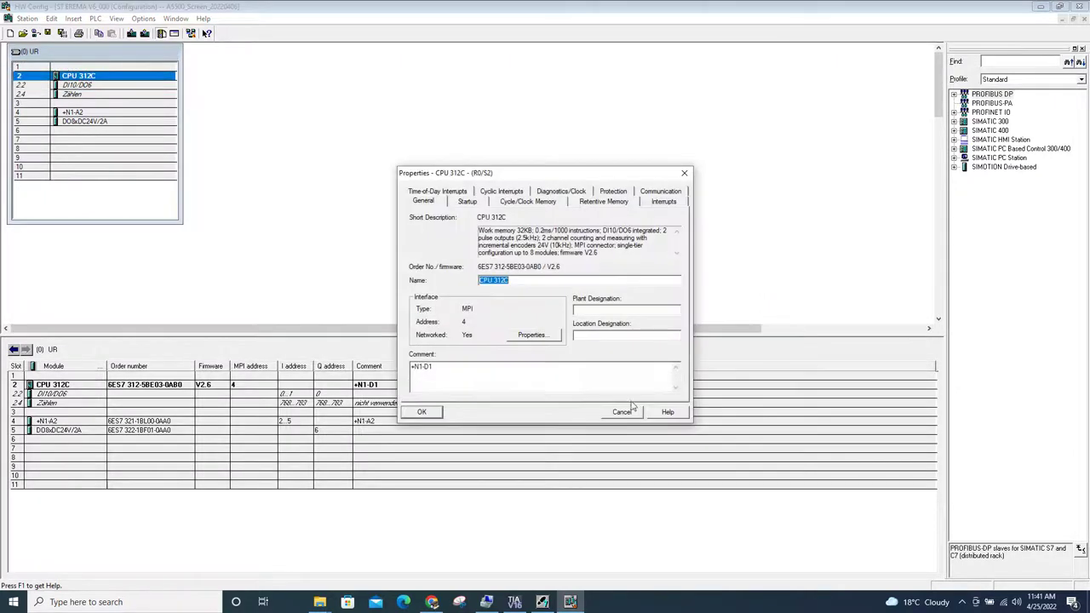
pyautogui.click(460, 379)
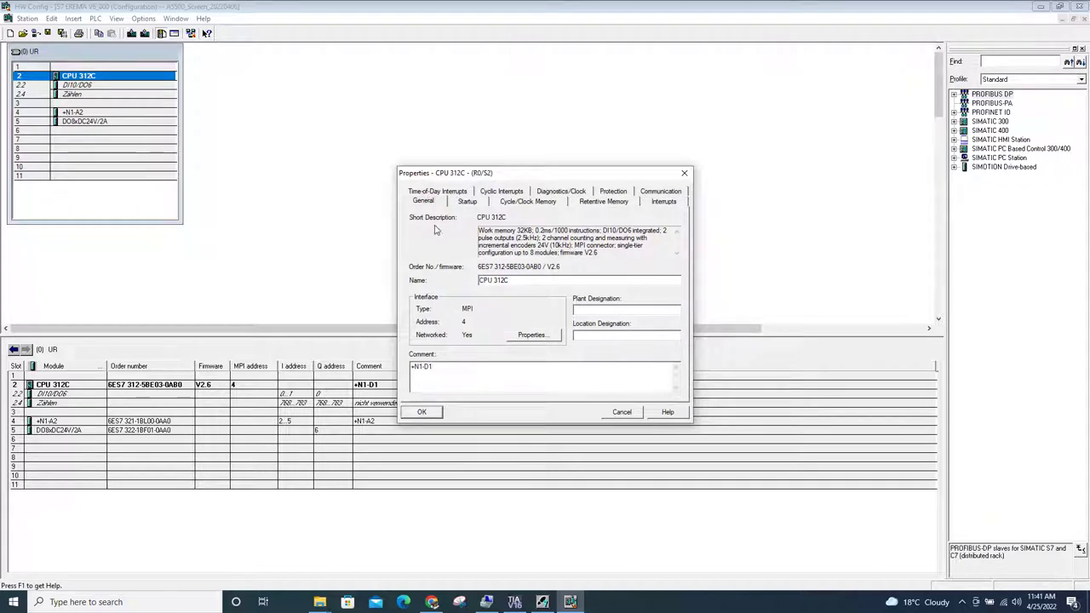
pyautogui.click(627, 416)
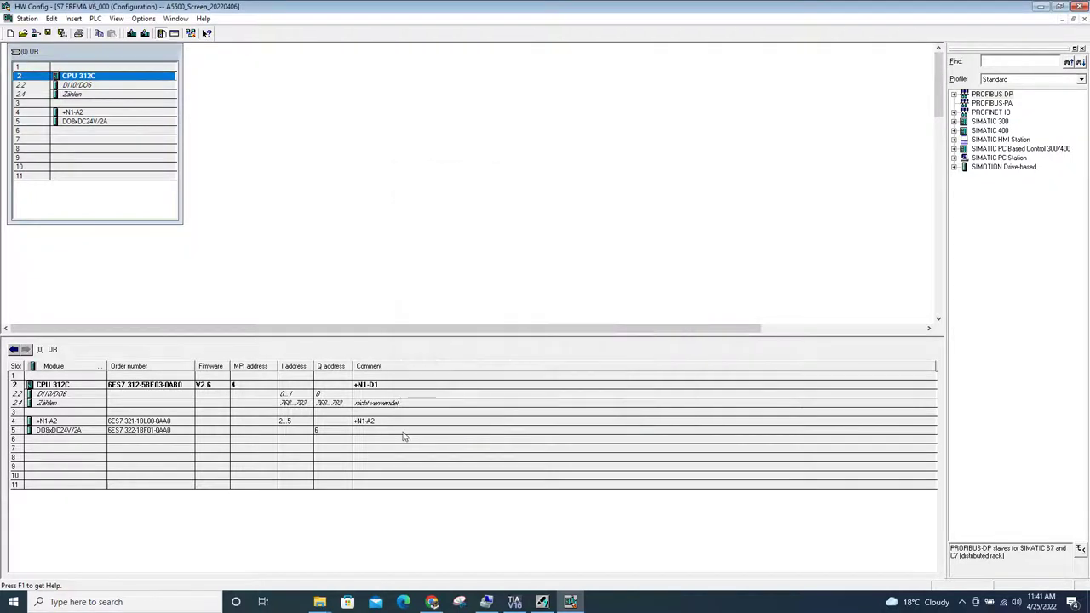
pyautogui.click(202, 386)
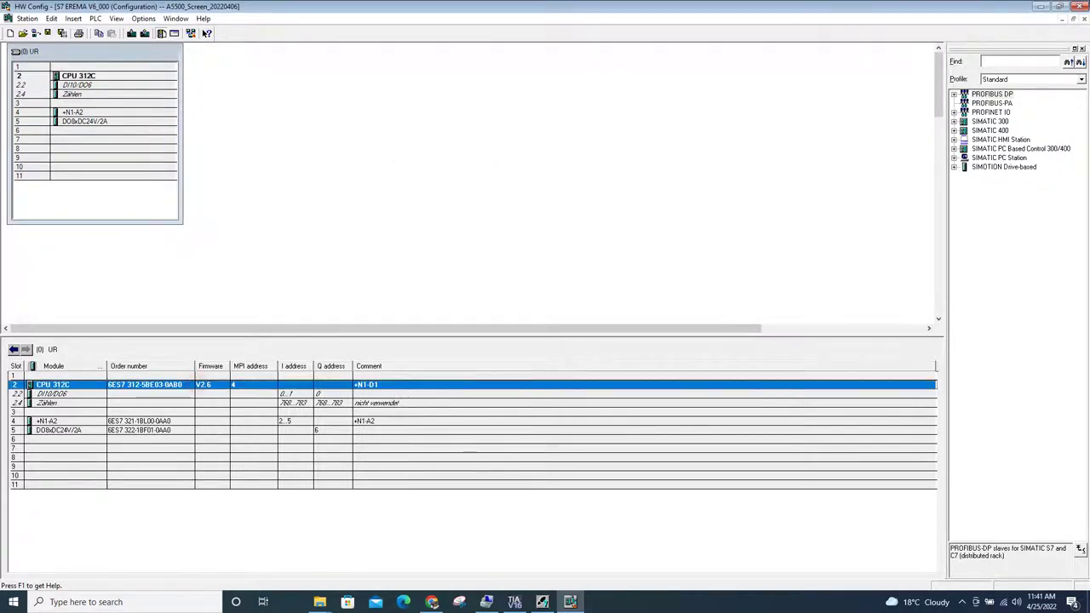
pyautogui.click(1041, 6)
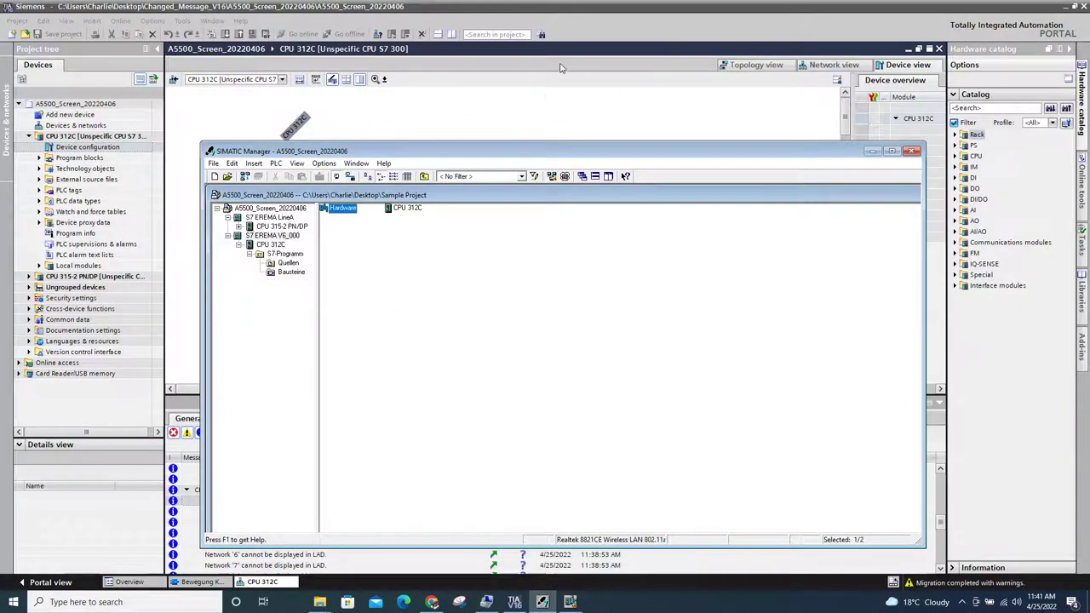
# Use Change device on the rack CPU and pick CPU 312C article 6ES7 312-5BE03-0AB0.
pyautogui.click(548, 101)
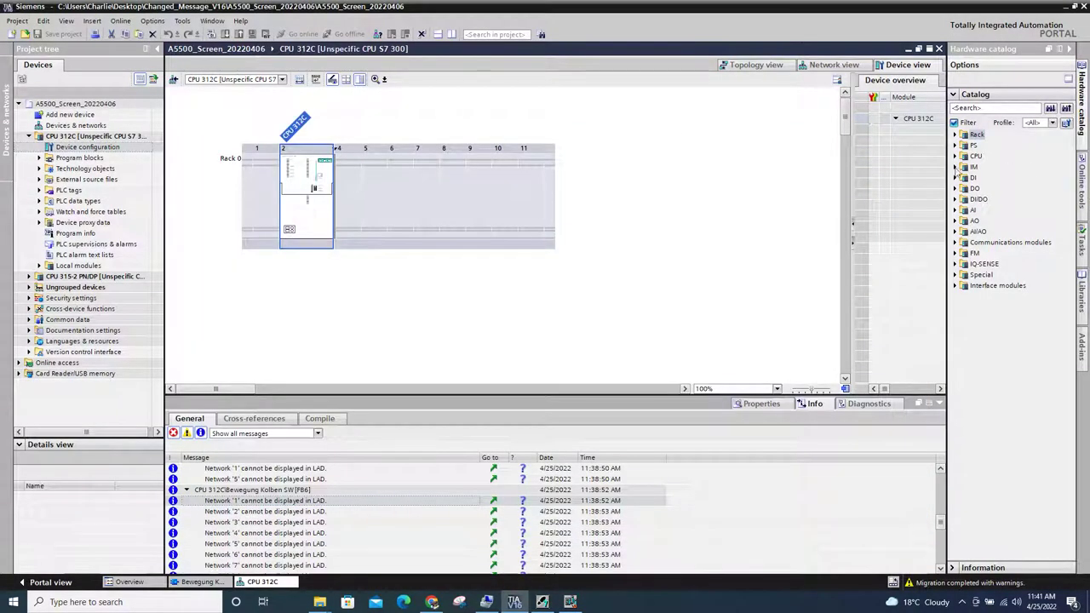
pyautogui.click(625, 236)
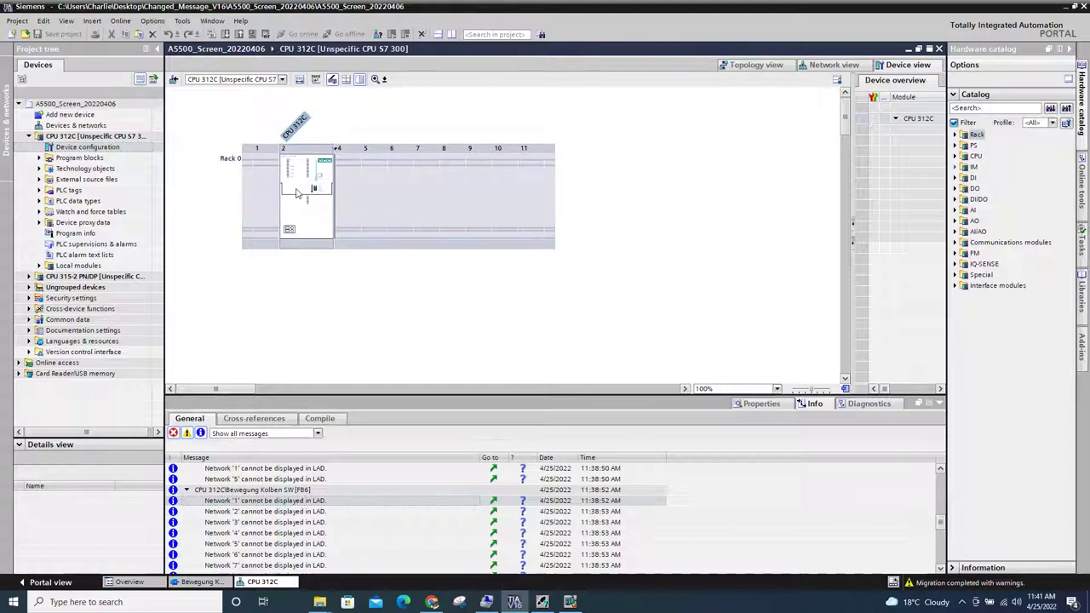
pyautogui.click(298, 195)
pyautogui.rightClick(309, 182)
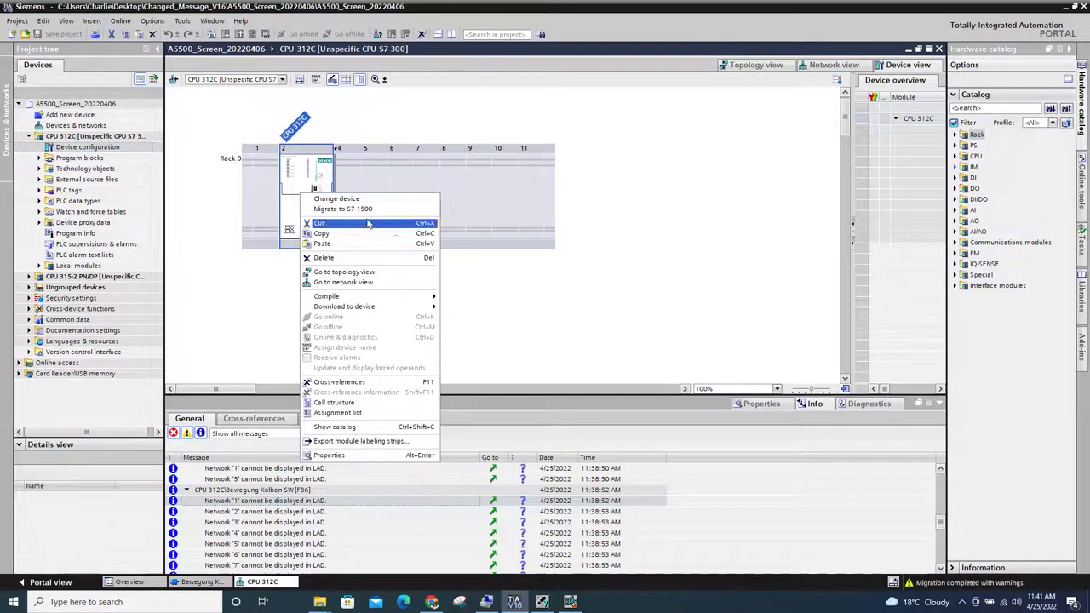
pyautogui.click(349, 199)
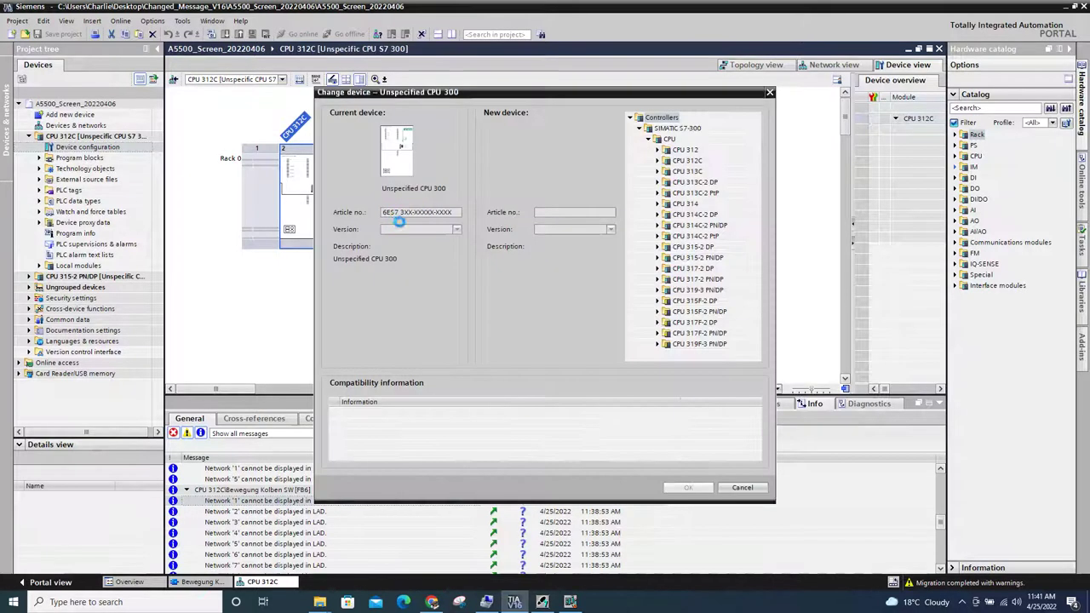
pyautogui.click(663, 161)
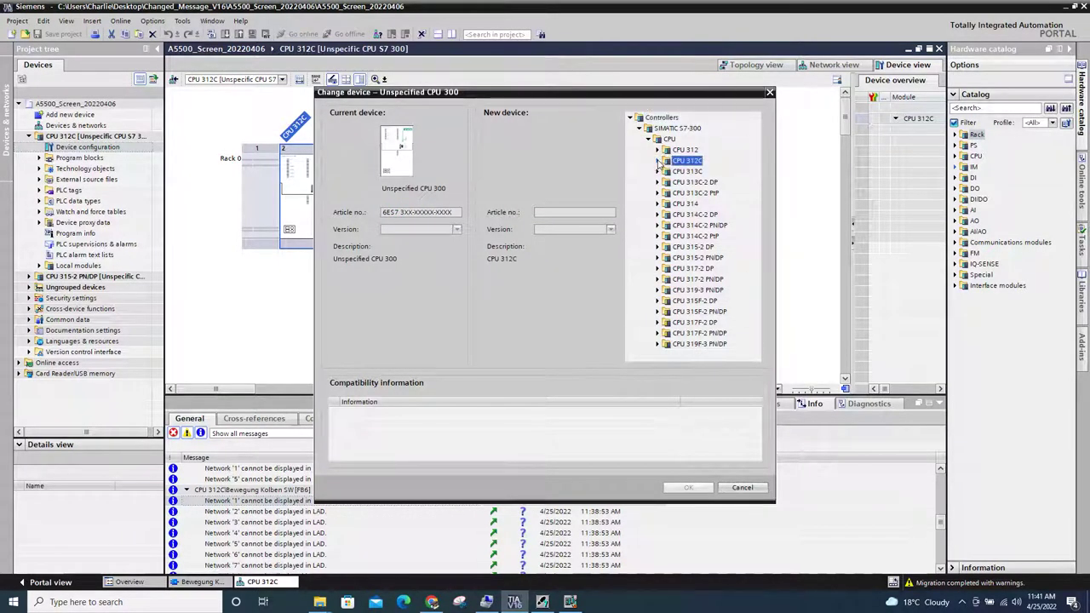
pyautogui.click(658, 161)
pyautogui.click(694, 171)
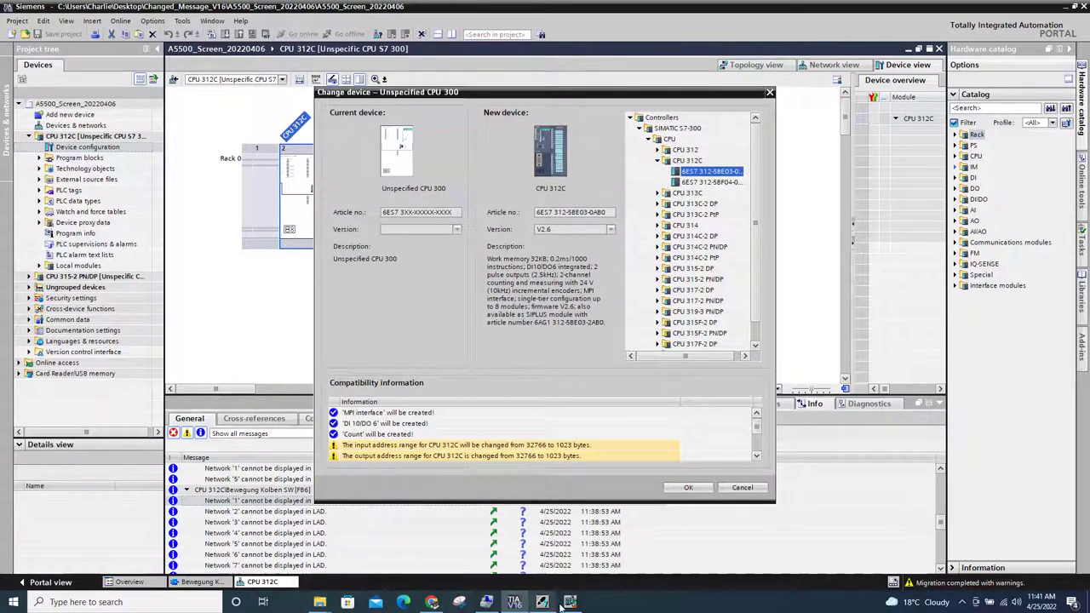
# Compare the order number with HW Config, then confirm 6ES7 312-5BE03-0AB0 as the replacement CPU.
pyautogui.moveTo(545, 605)
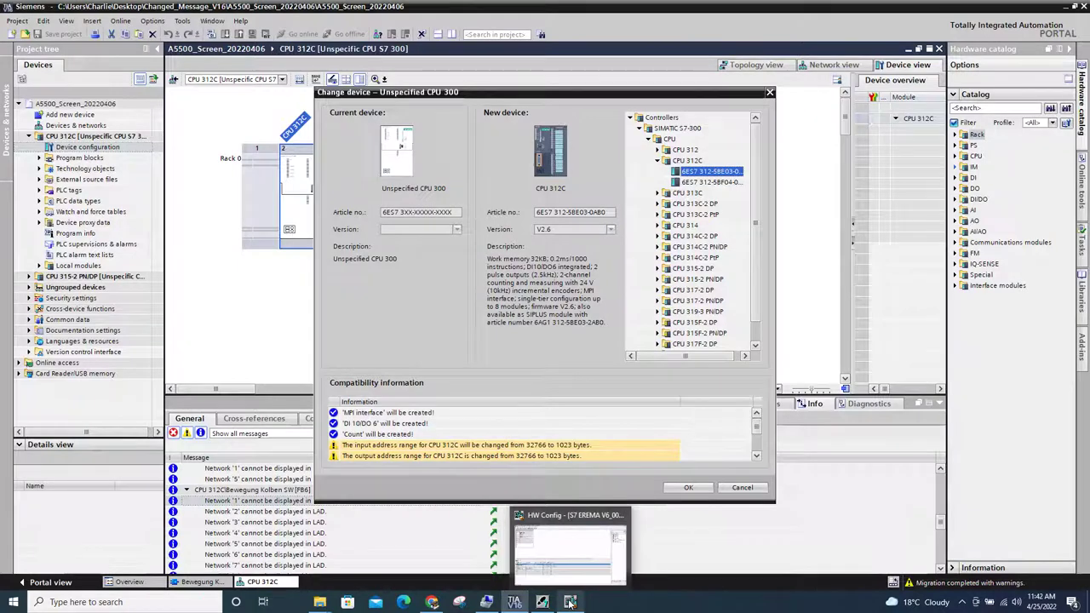
pyautogui.moveTo(561, 544)
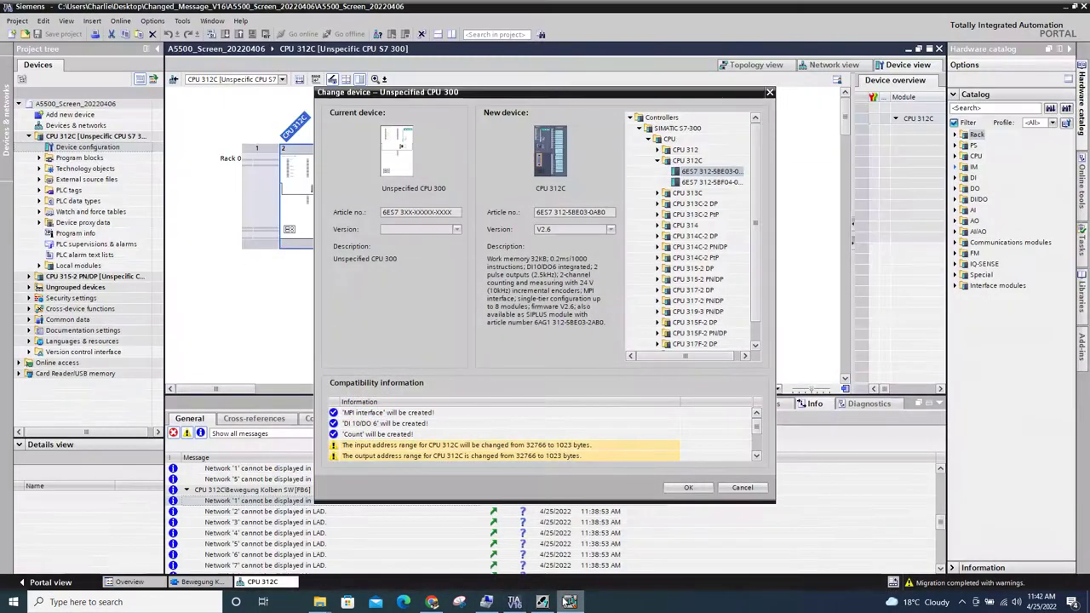
pyautogui.click(569, 601)
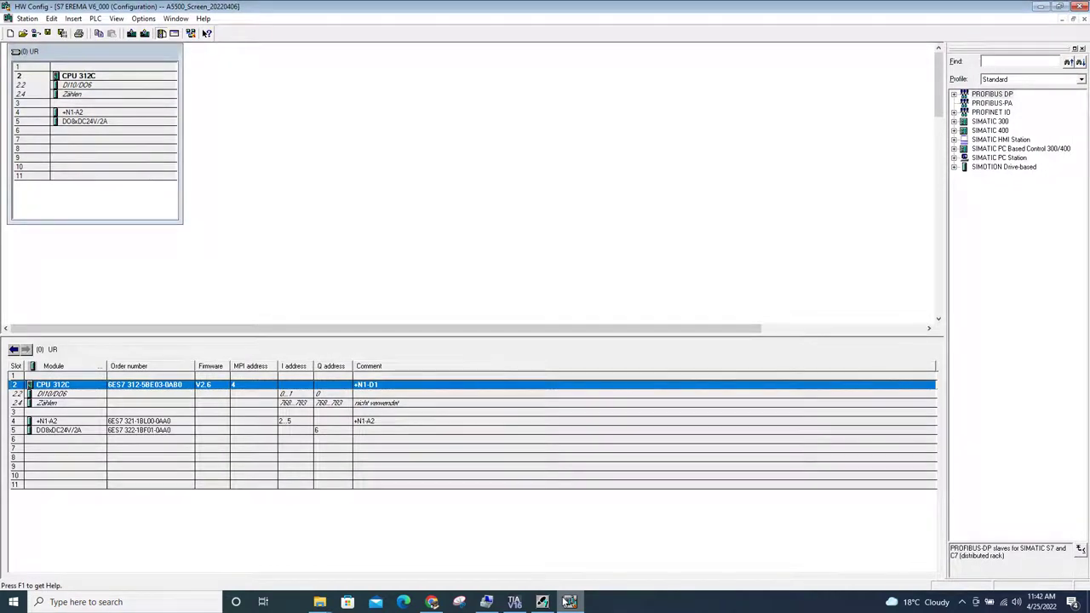
pyautogui.click(569, 601)
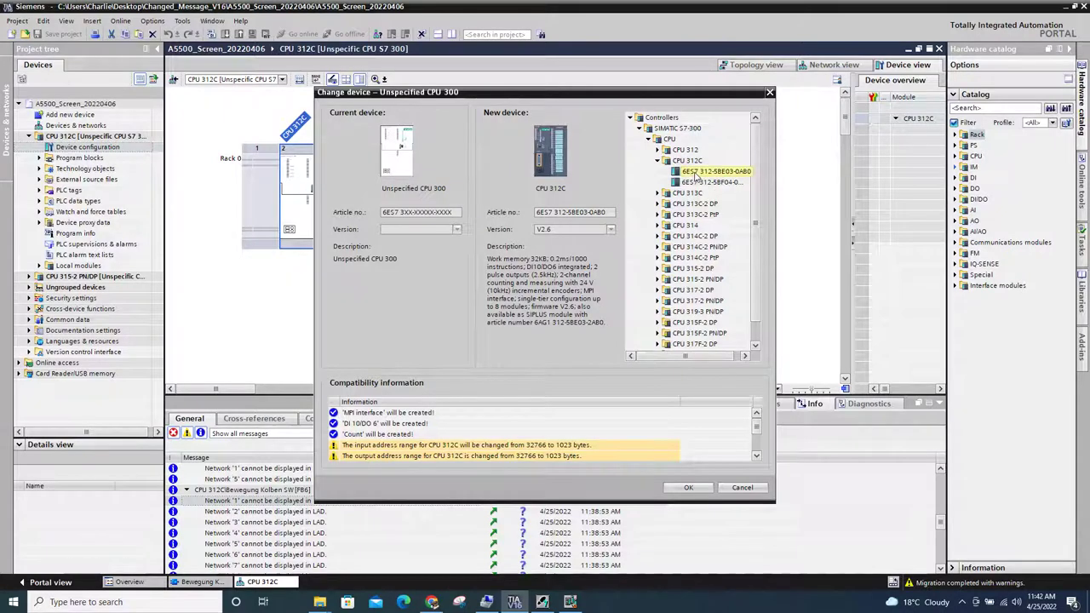
pyautogui.doubleClick(697, 175)
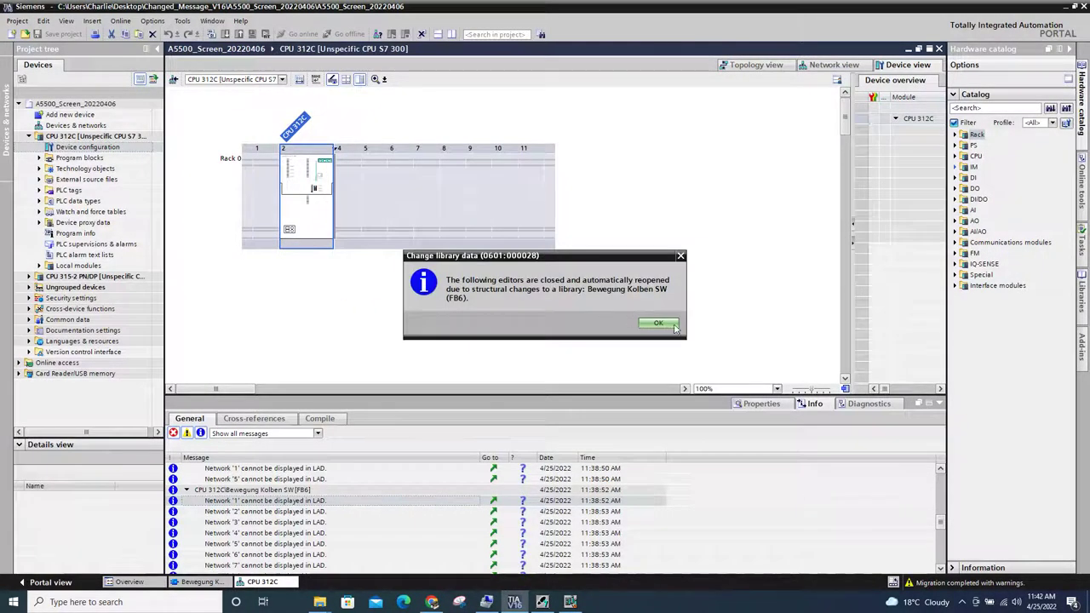
# Dismiss the Change library data notice, expand the CPU 312C program blocks, and return to HW Config.
pyautogui.click(657, 326)
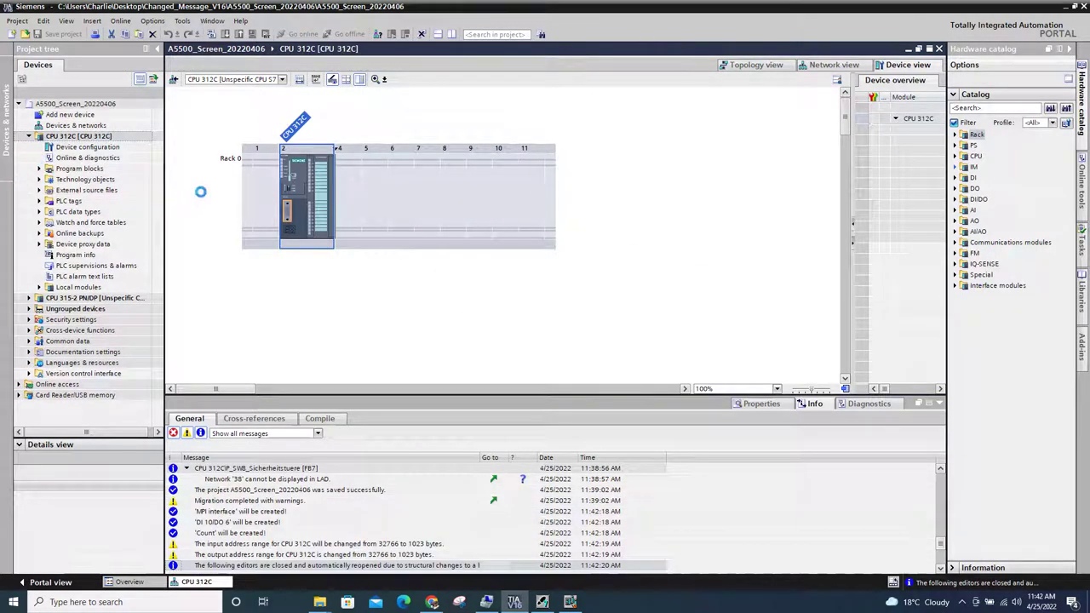
pyautogui.click(38, 170)
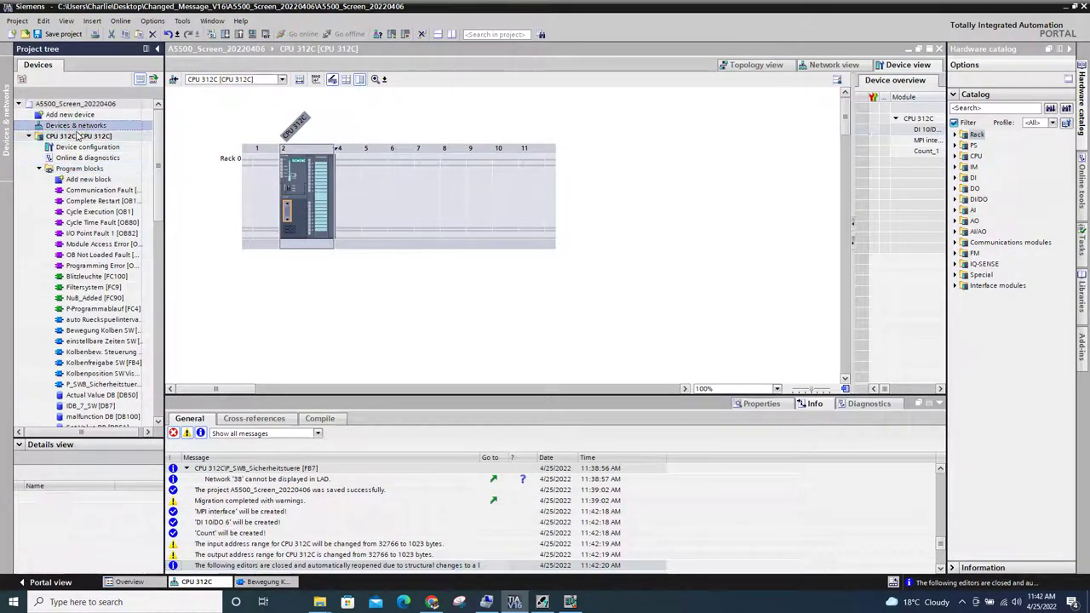
pyautogui.click(304, 196)
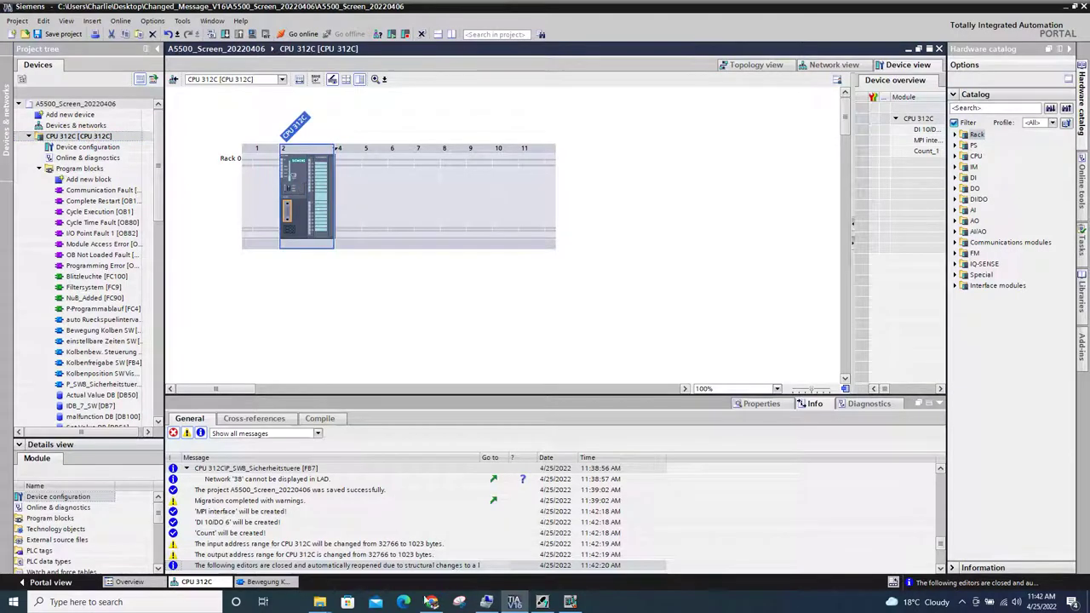
pyautogui.click(571, 603)
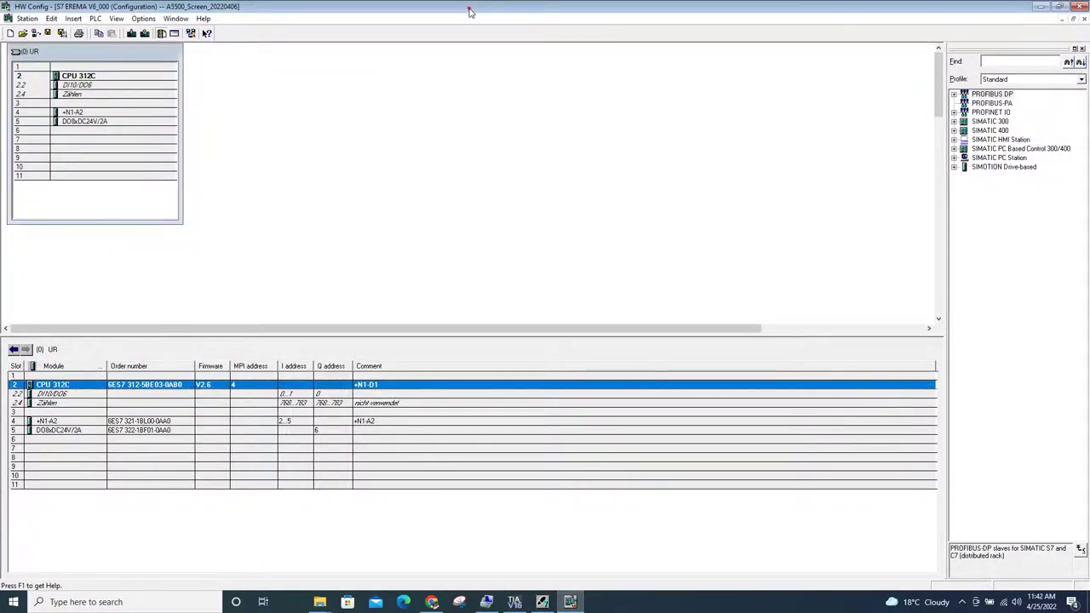
# Shrink the HW Config window and inspect rack slots 4–6, including +N1-A2 and DO8xDC24V/2A.
pyautogui.moveTo(467, 6); pyautogui.dragTo(903, 155)
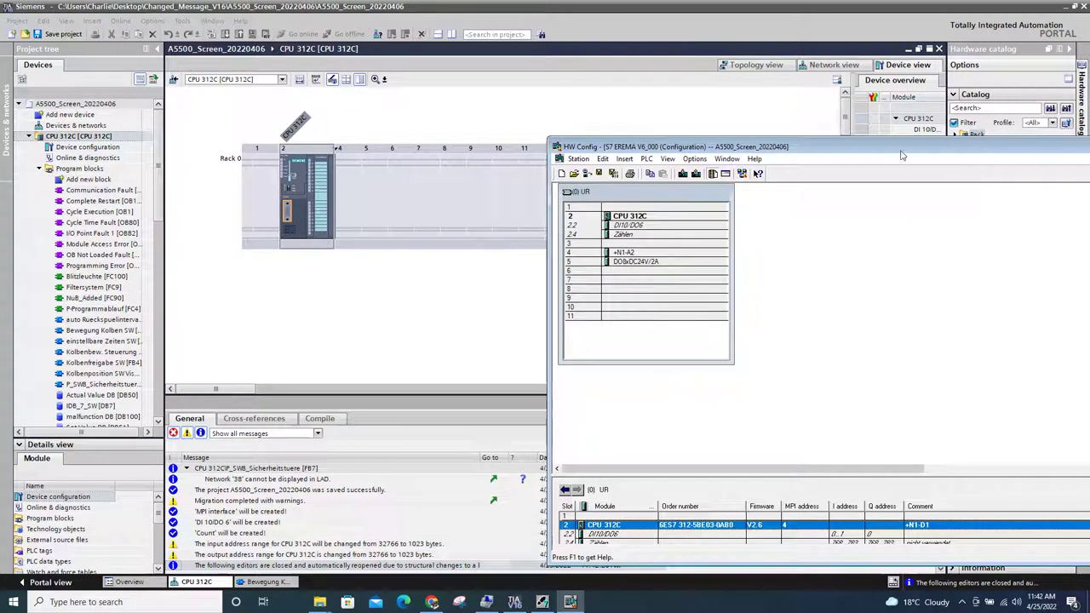
pyautogui.click(644, 260)
pyautogui.click(626, 271)
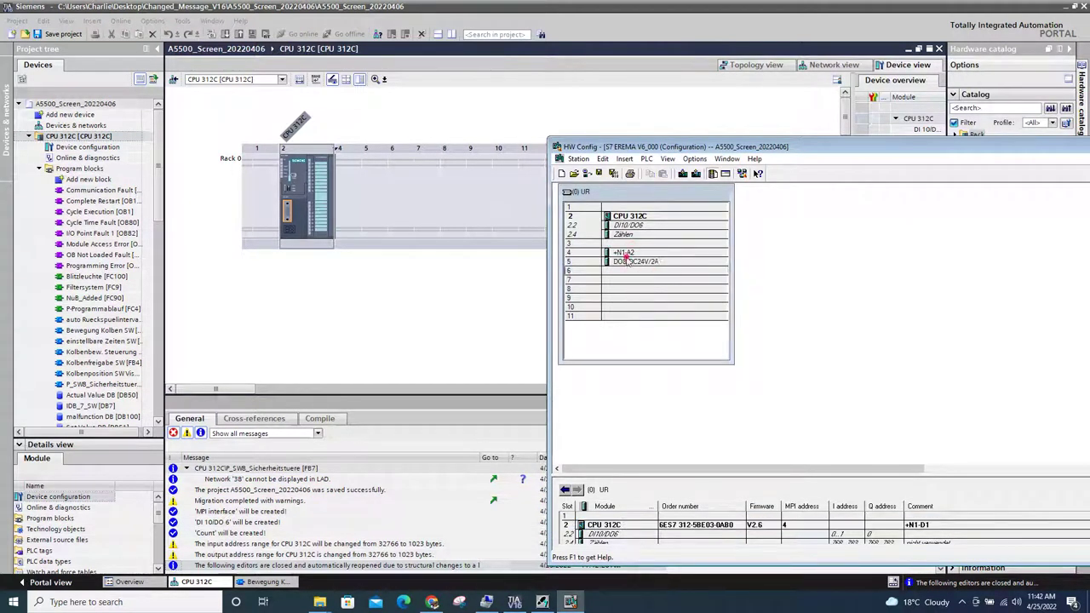
pyautogui.click(625, 263)
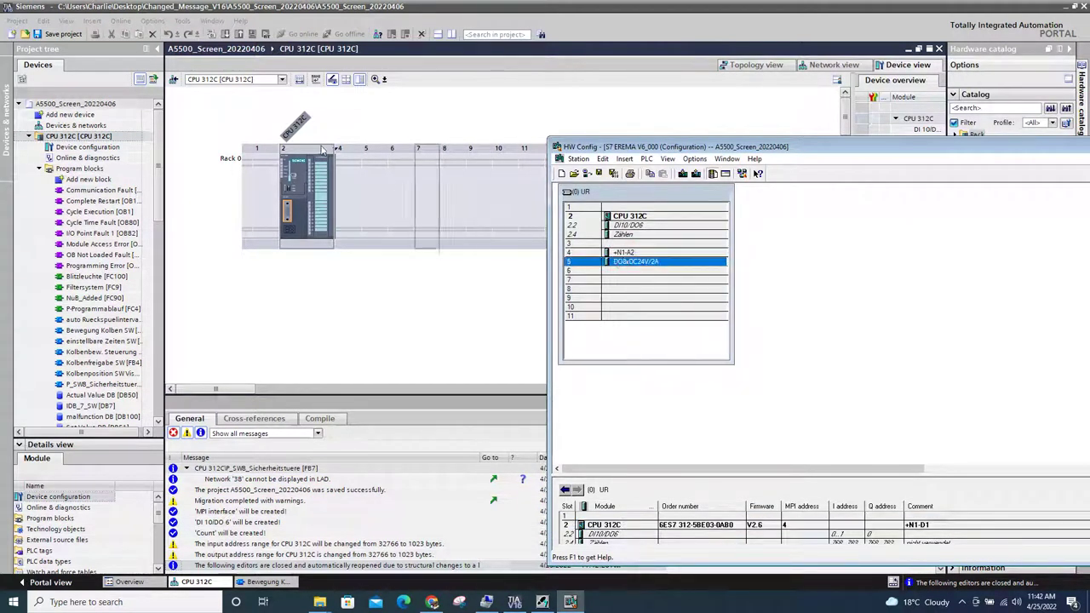
pyautogui.click(641, 254)
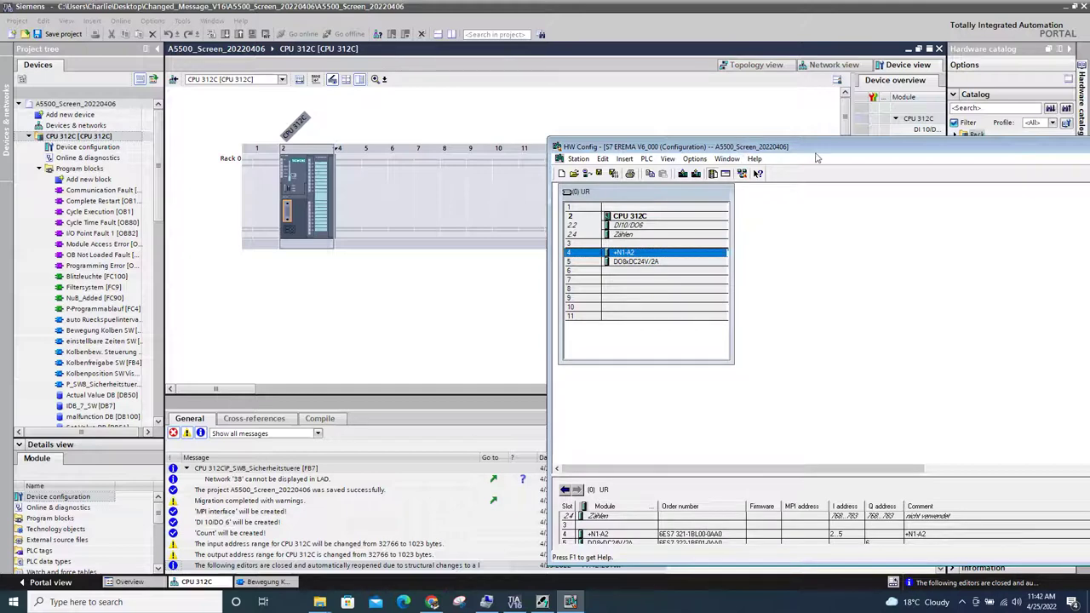
# Place HW Config beside TIA Portal at full screen height with the +N1-A2 row selected.
pyautogui.moveTo(815, 149); pyautogui.dragTo(750, 69)
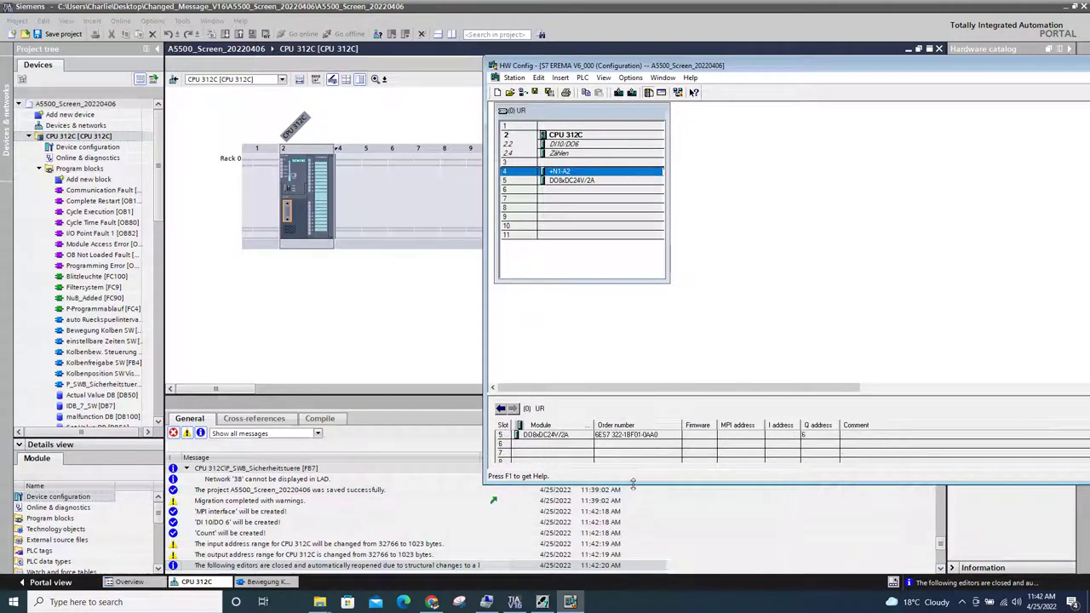
pyautogui.moveTo(634, 491); pyautogui.dragTo(632, 596)
pyautogui.click(542, 430)
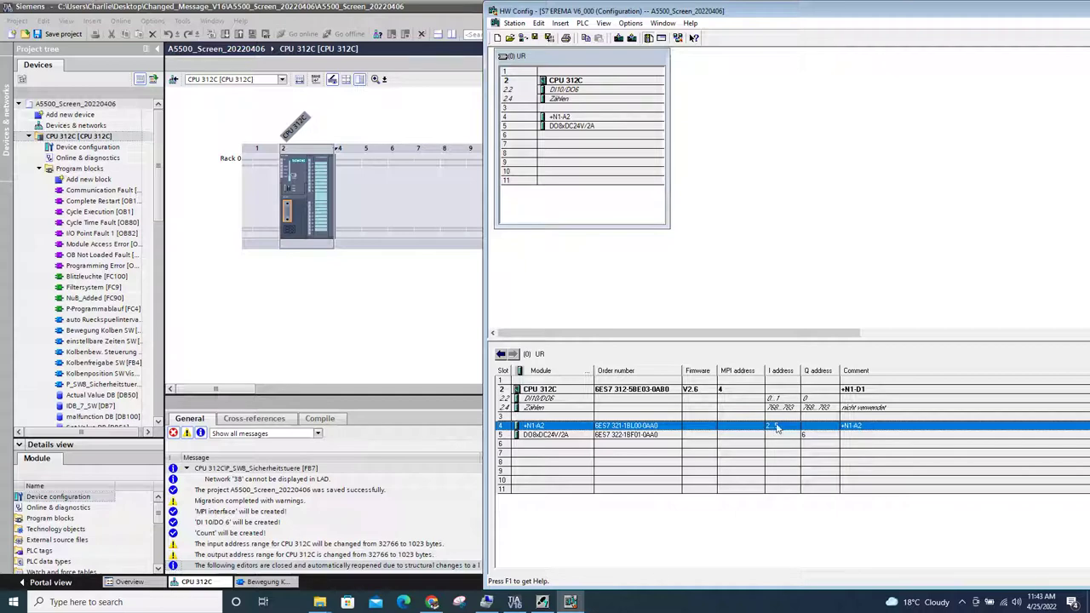
# Expand the catalog's digital input modules and inspect the old HW Config slot 4 module's properties.
pyautogui.click(370, 442)
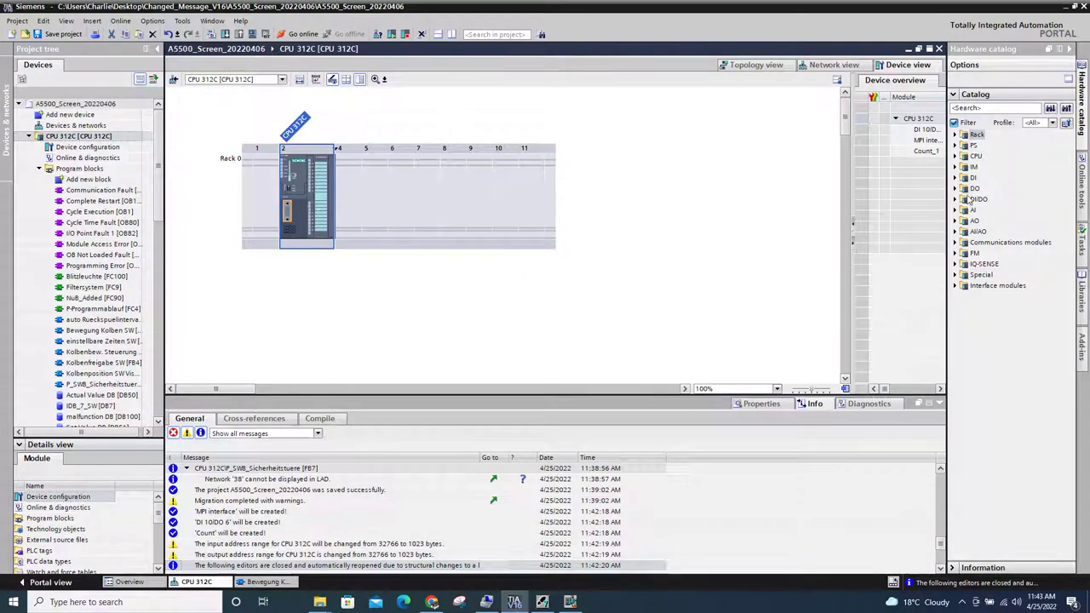
pyautogui.click(956, 178)
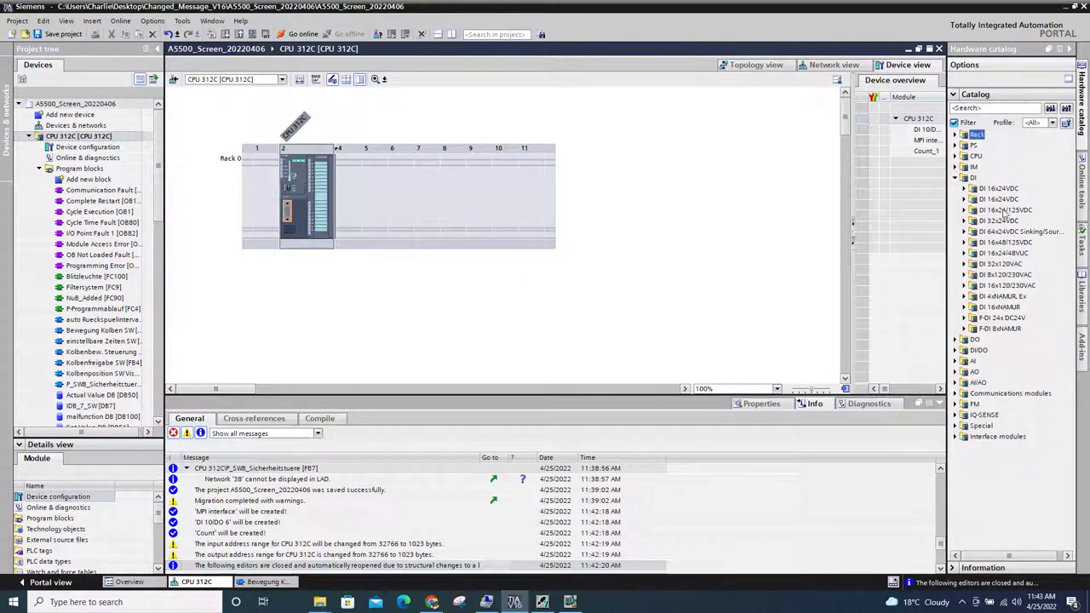
pyautogui.click(1005, 211)
pyautogui.moveTo(570, 603)
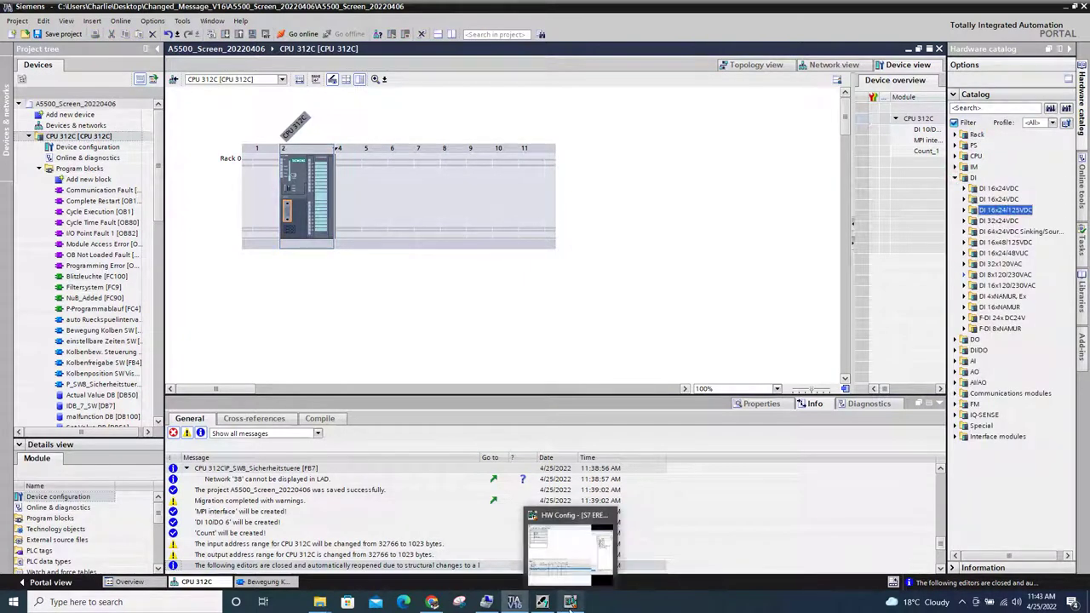
pyautogui.moveTo(567, 562)
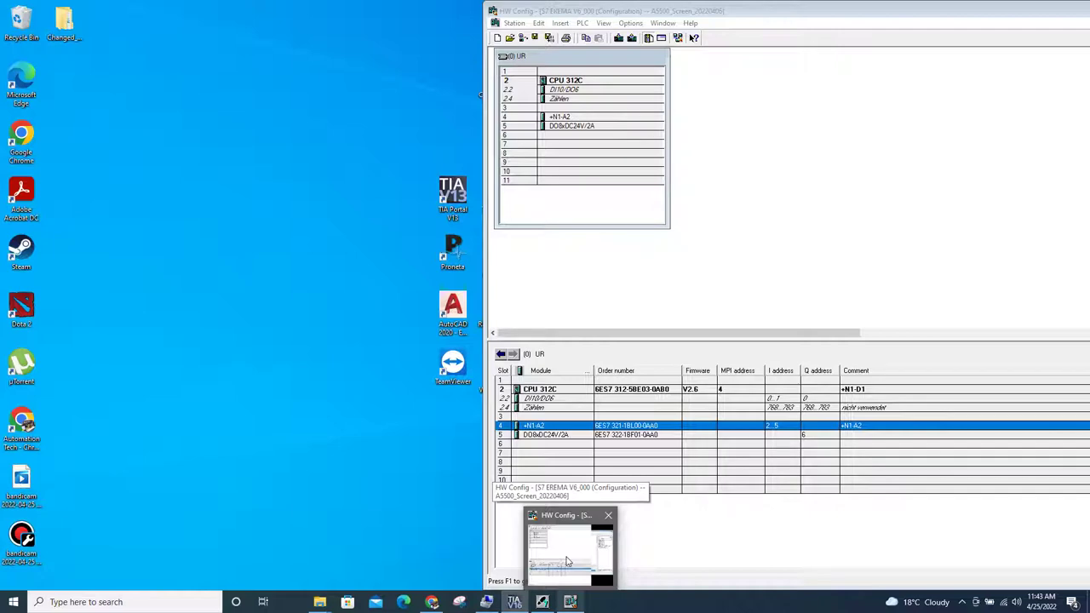
pyautogui.click(567, 562)
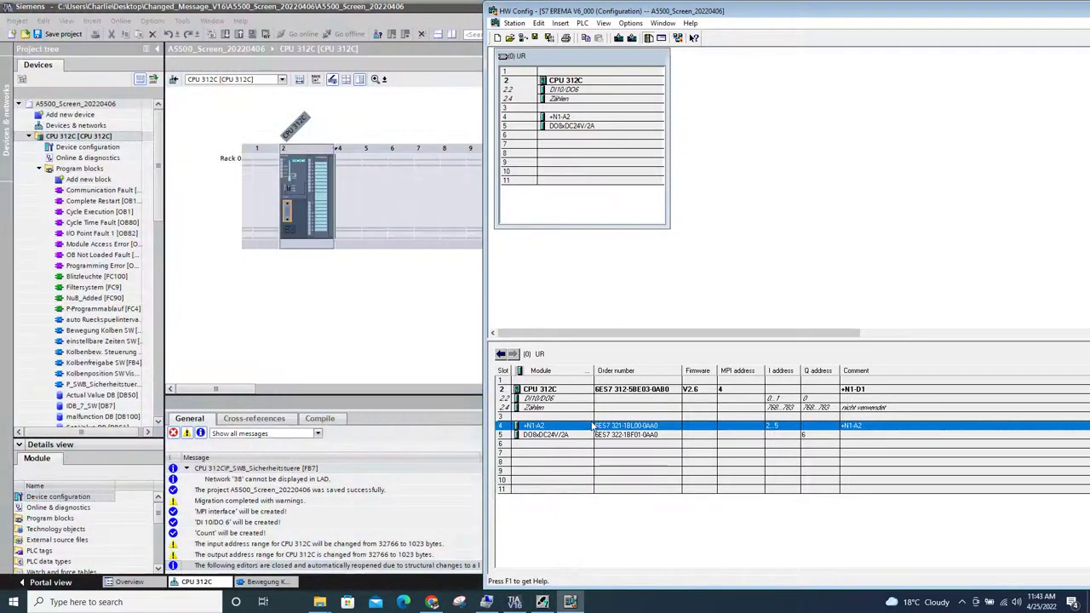
pyautogui.click(583, 434)
pyautogui.doubleClick(582, 425)
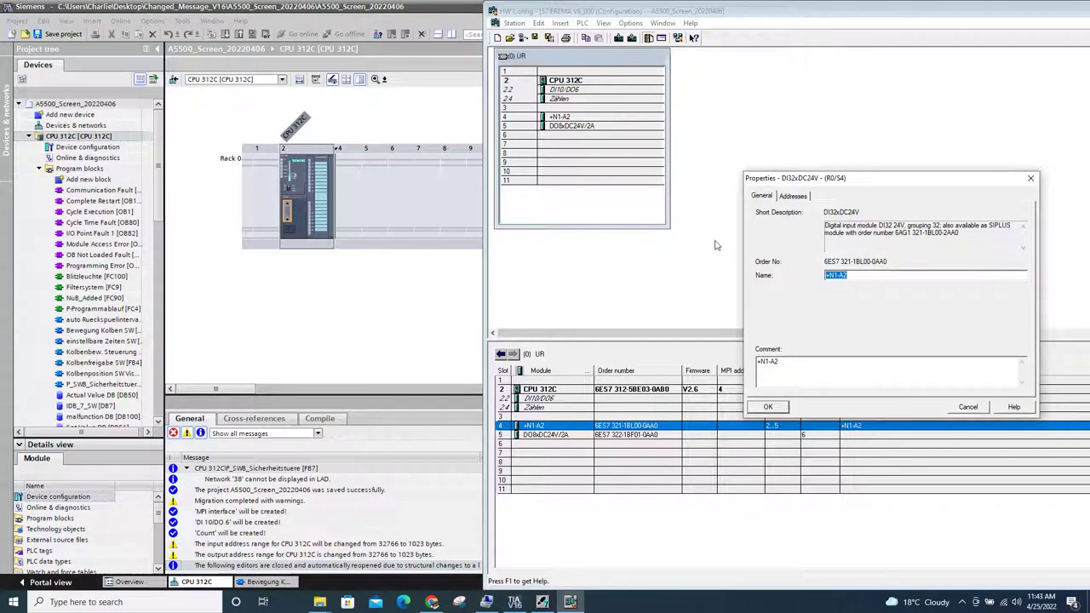
# Place the DI 32x24VDC module 6ES7 321-1BL00-0AA0 from the catalog into rack slot 4.
pyautogui.click(330, 322)
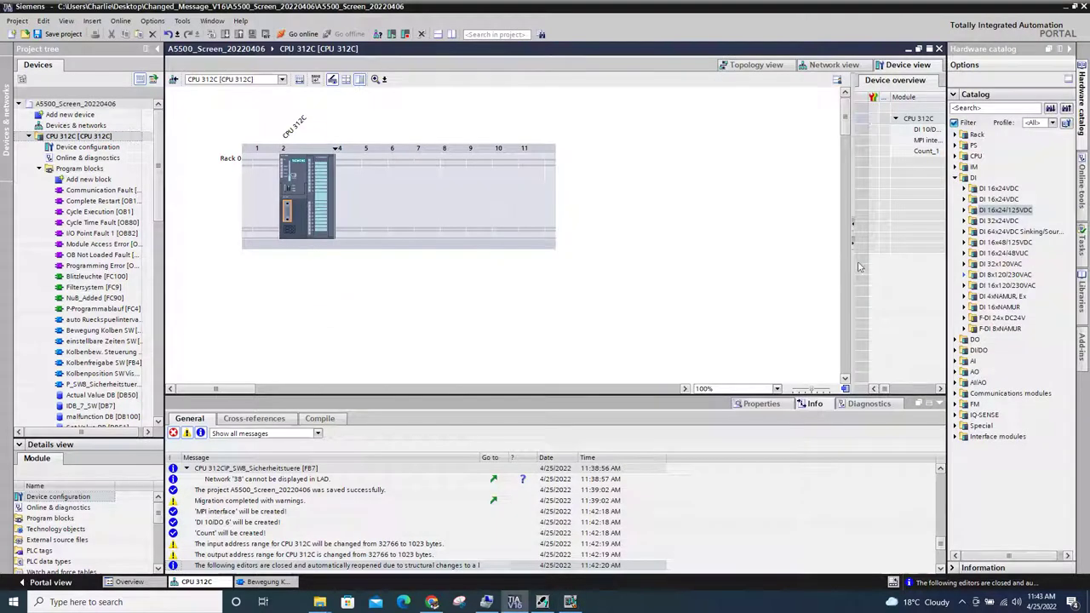
pyautogui.click(979, 221)
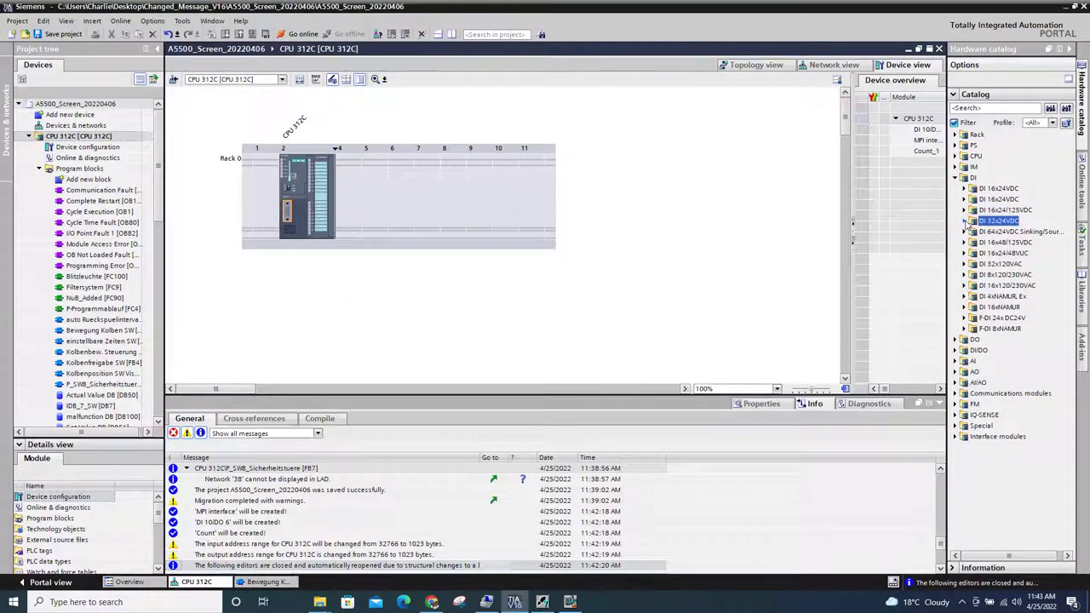
pyautogui.click(964, 220)
pyautogui.click(992, 232)
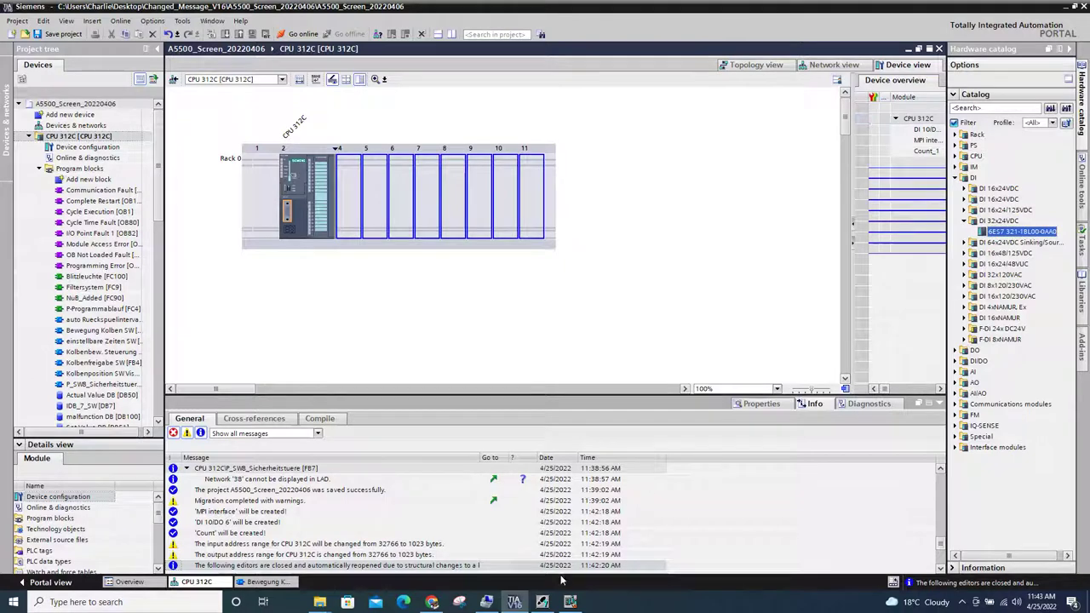
pyautogui.click(570, 541)
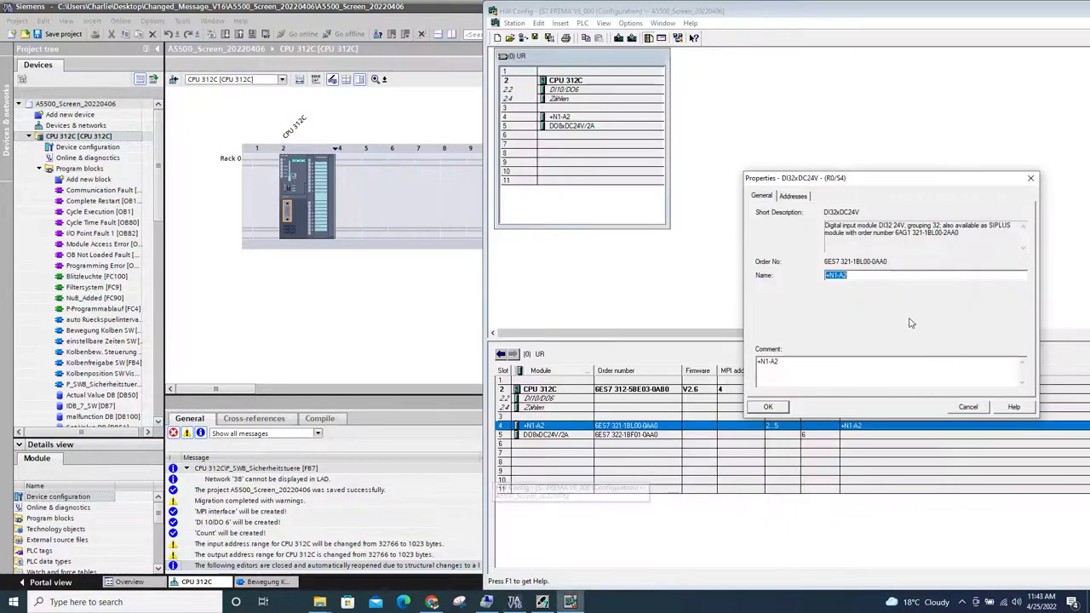
pyautogui.click(410, 317)
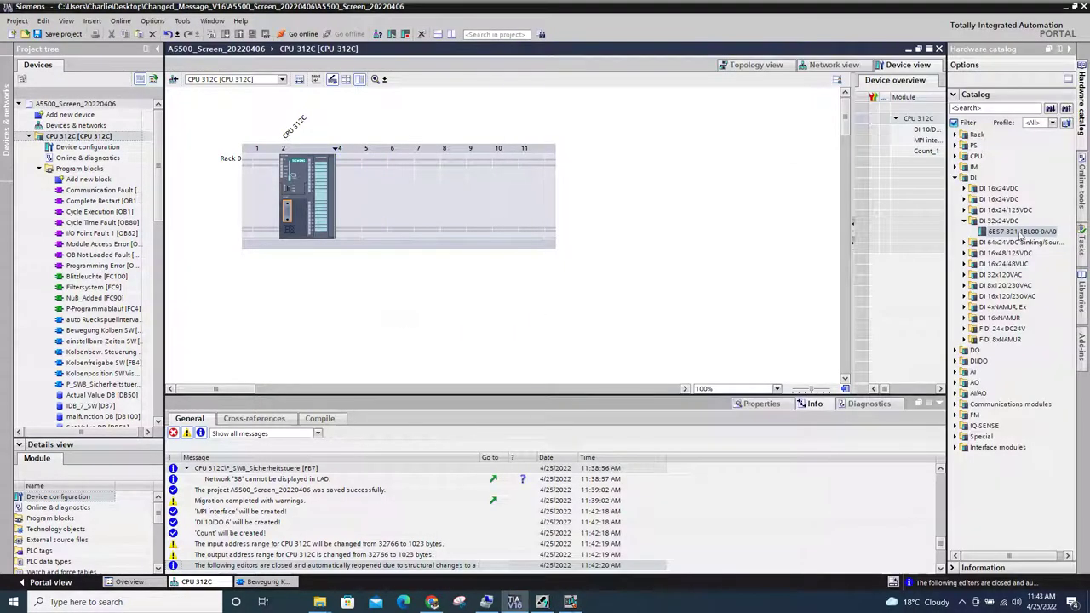
pyautogui.moveTo(1022, 231); pyautogui.dragTo(349, 196)
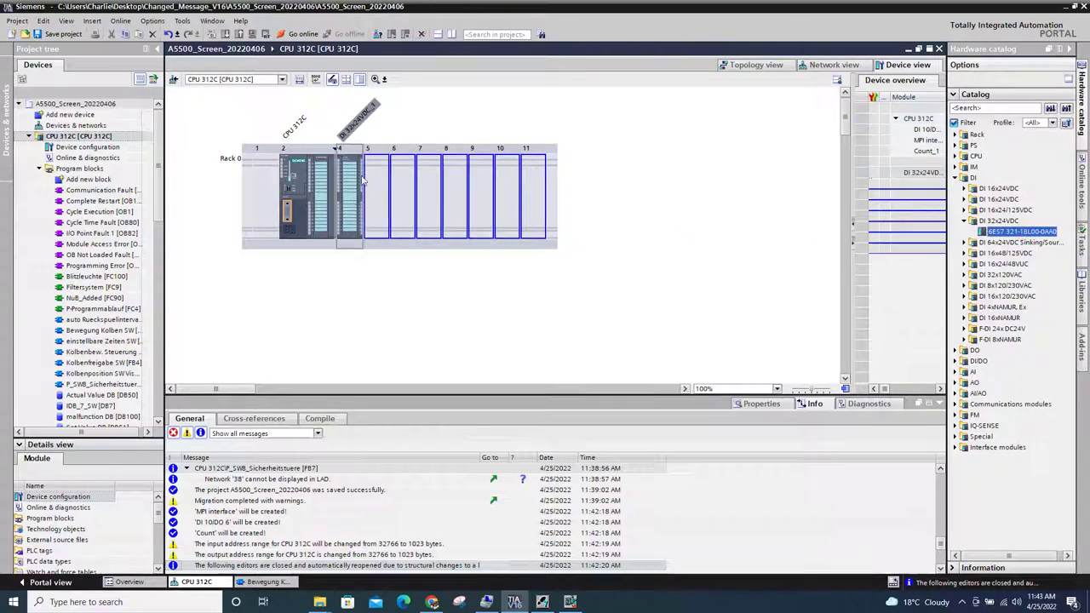
# Close the slot 4 properties and open the old slot 5 DO8xDC24V/2A module's properties.
pyautogui.click(570, 602)
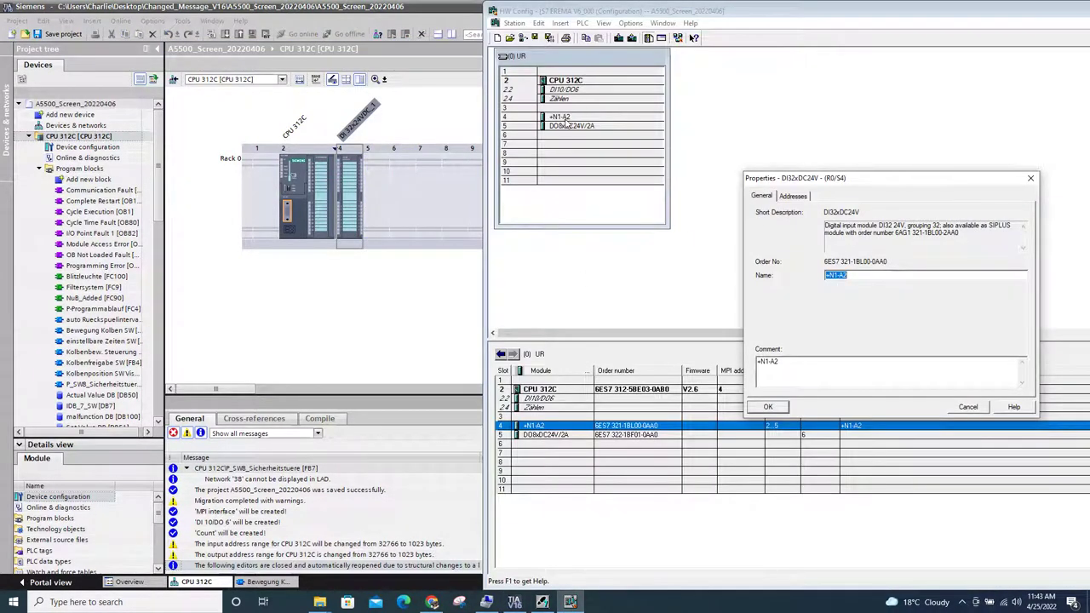
pyautogui.click(767, 406)
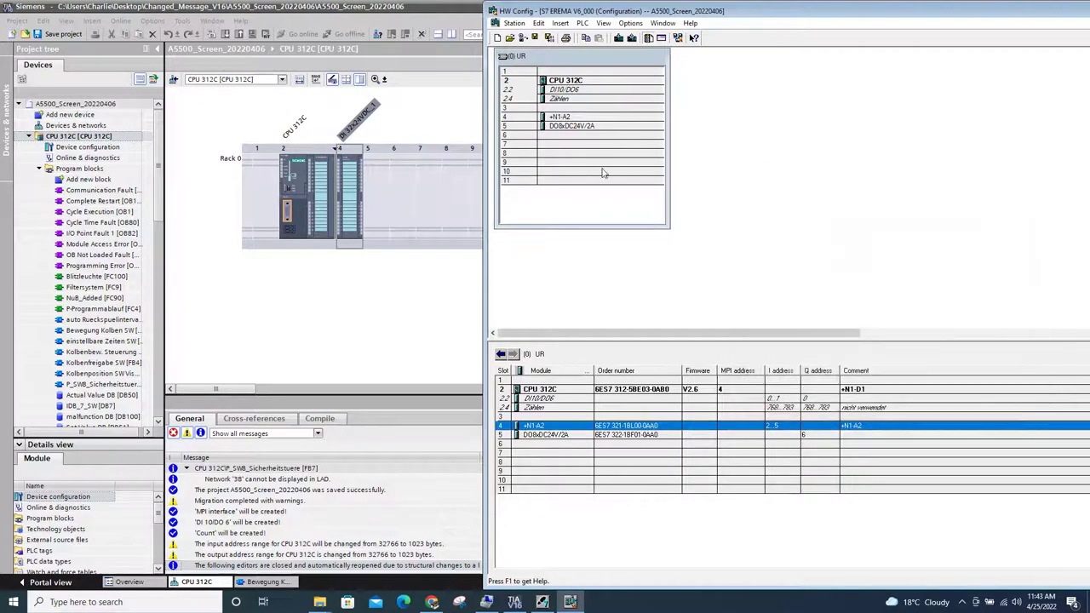
pyautogui.click(585, 127)
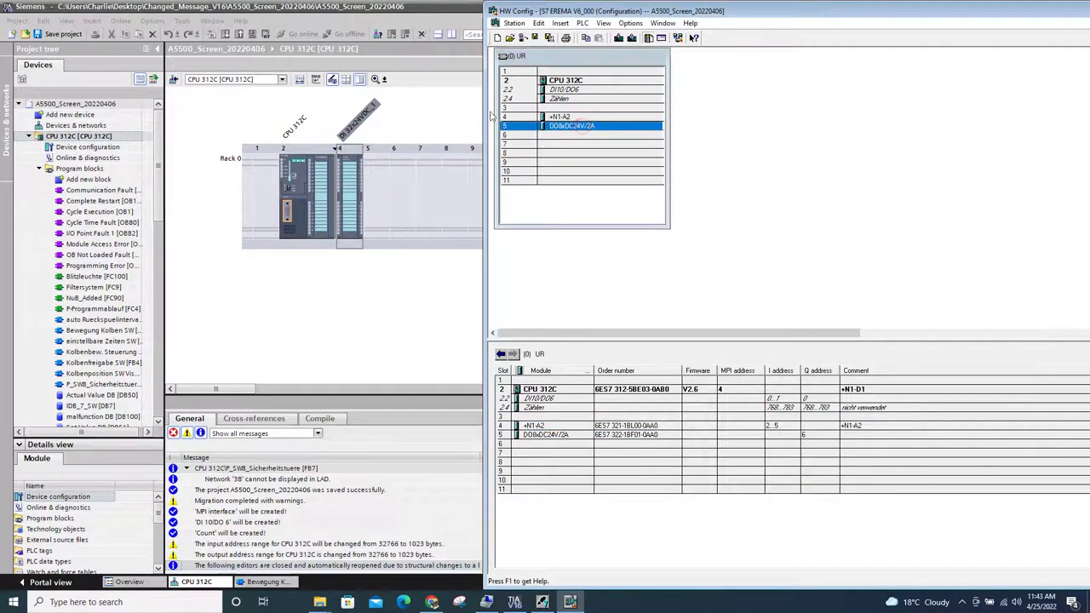
pyautogui.doubleClick(575, 128)
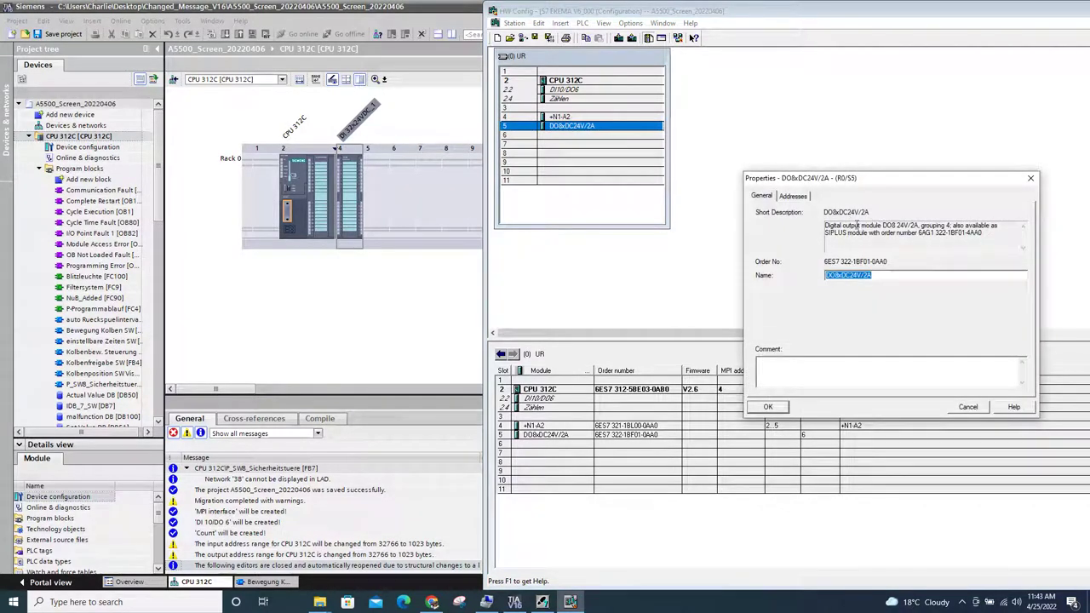
# Expand the catalog's digital output modules down to the DO 8x24VDC/2A family.
pyautogui.click(450, 297)
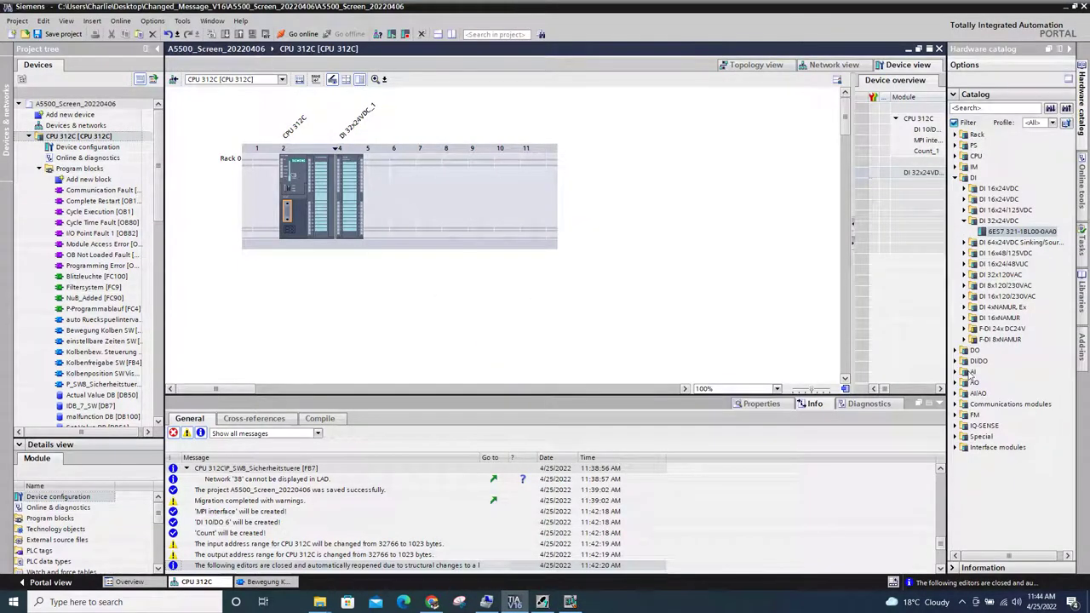
pyautogui.click(956, 350)
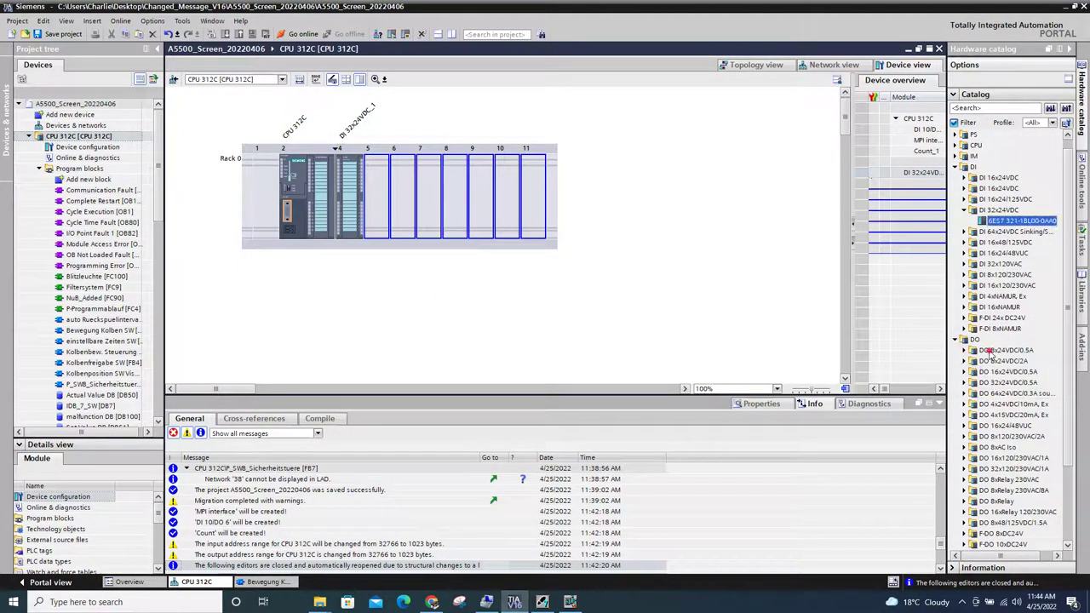
pyautogui.click(990, 350)
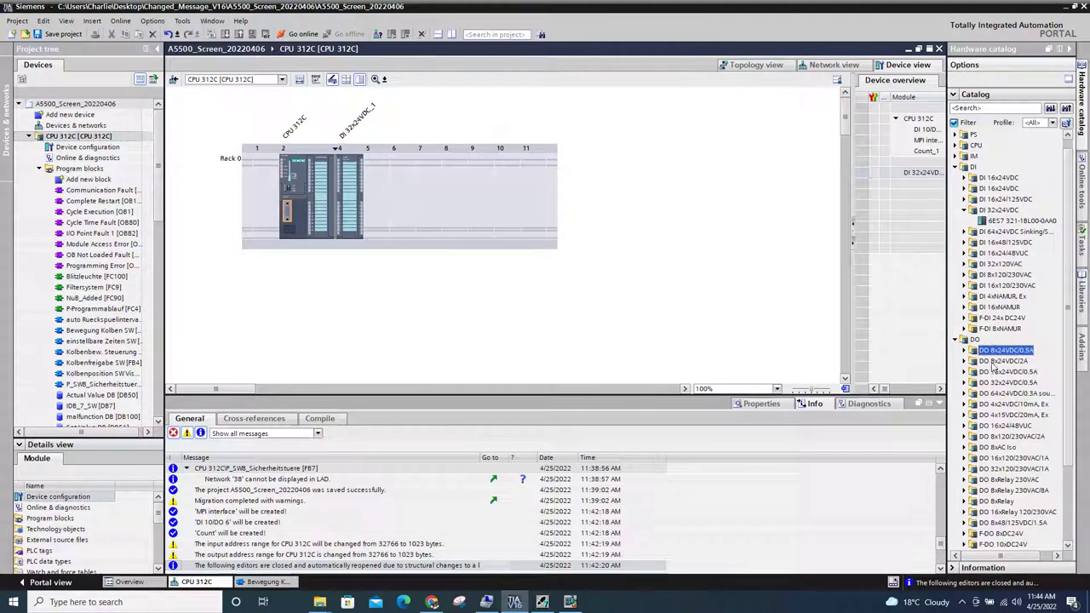
pyautogui.click(993, 362)
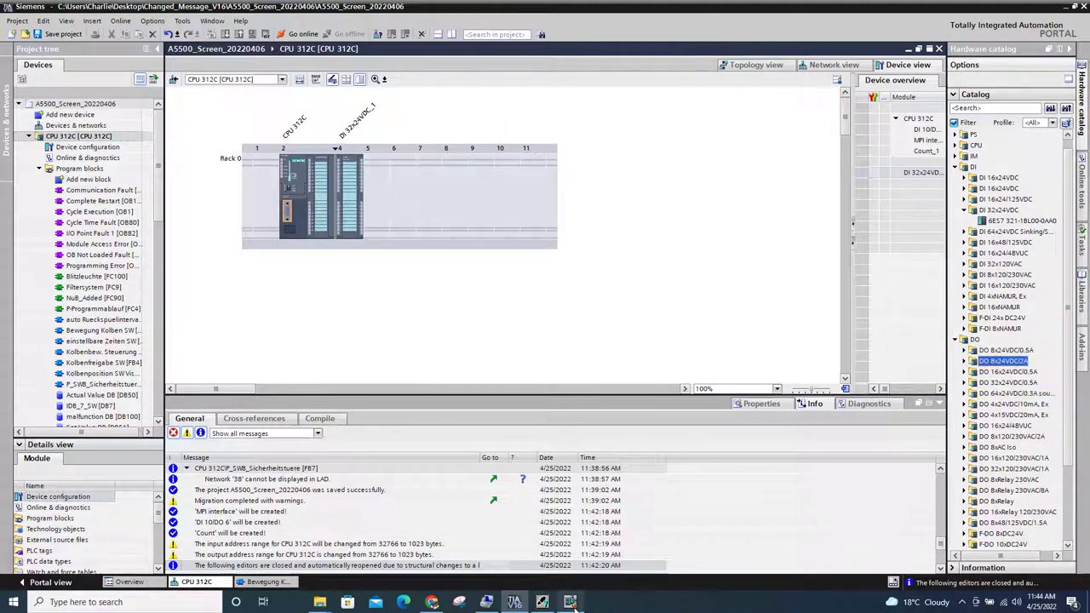
# Move and narrow the old HW Config window, then recheck the slot 5 module's properties.
pyautogui.click(571, 602)
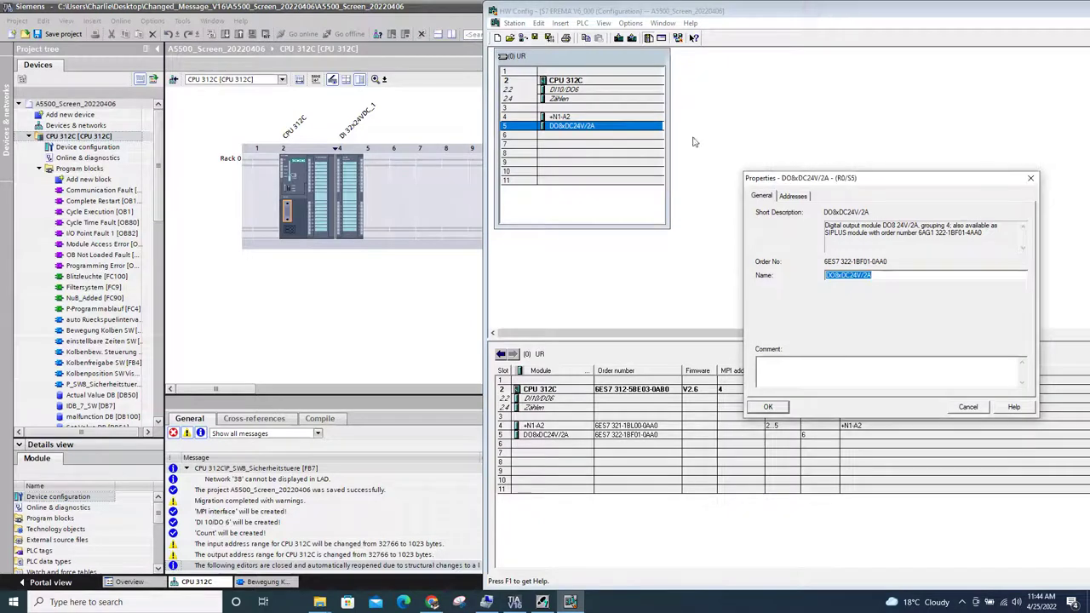
pyautogui.click(767, 406)
pyautogui.moveTo(806, 12); pyautogui.dragTo(328, 67)
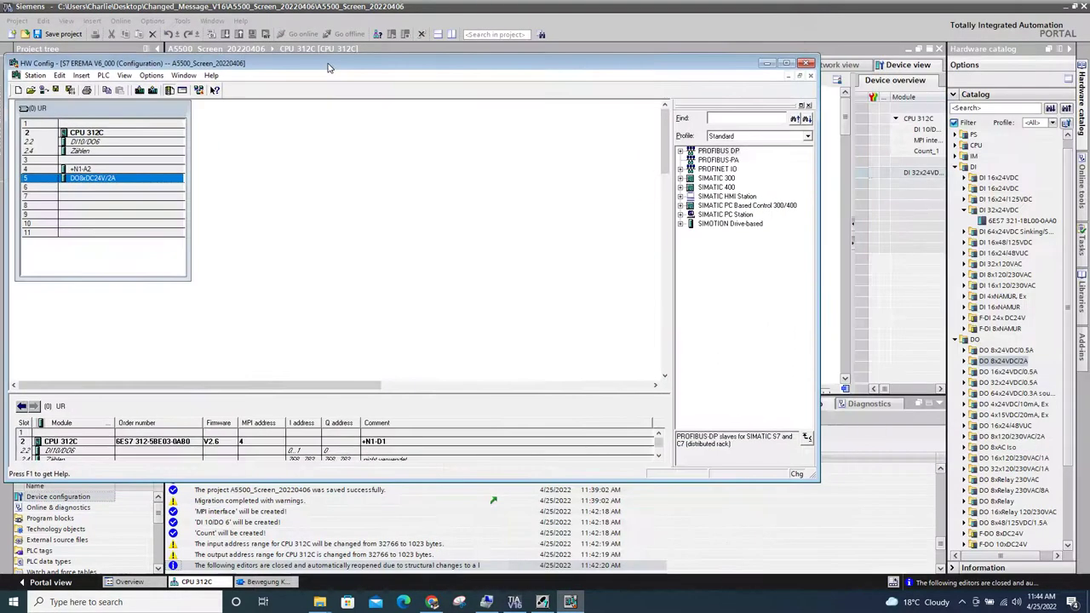
pyautogui.moveTo(819, 238); pyautogui.dragTo(383, 310)
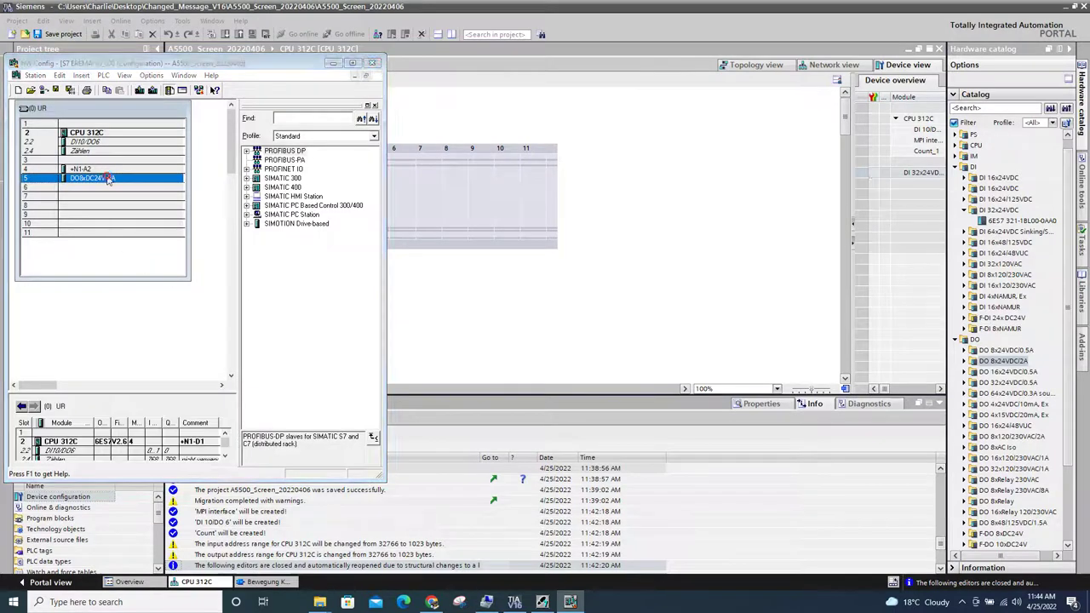
pyautogui.doubleClick(109, 187)
pyautogui.moveTo(296, 193); pyautogui.dragTo(835, 243)
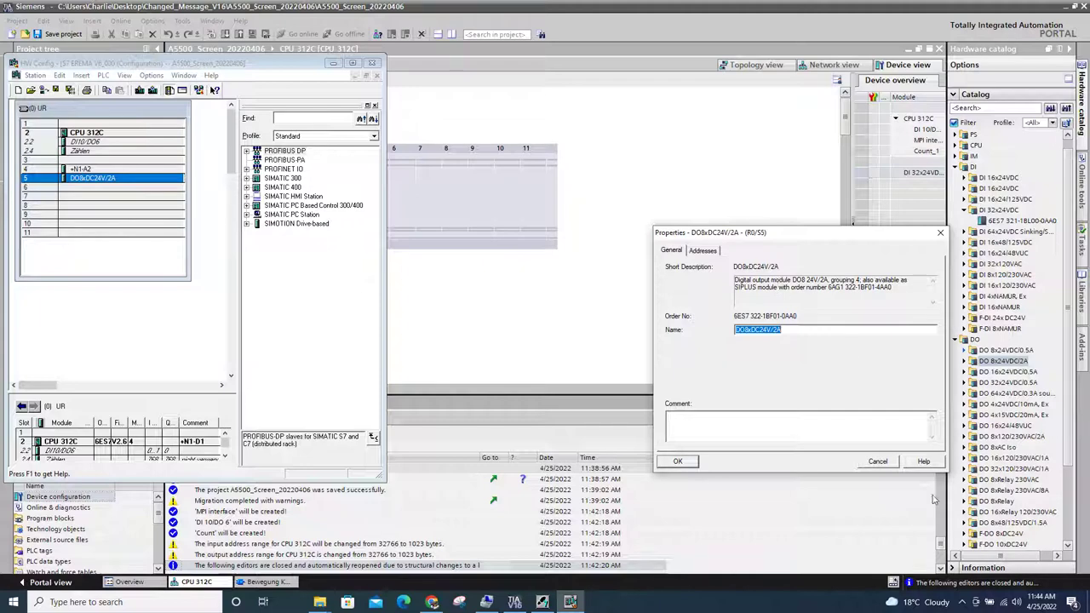
pyautogui.click(878, 463)
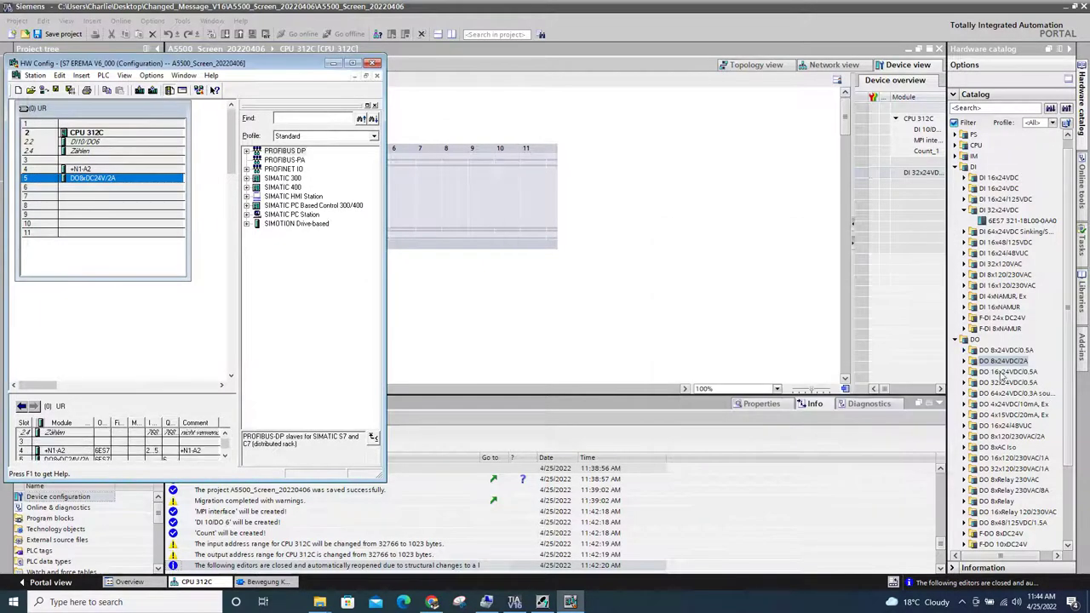
# Drag the DO 8x24VDC/2A variant 6ES7 322-1BF01-0AA0 into rack slot 5.
pyautogui.click(968, 361)
pyautogui.click(965, 361)
pyautogui.click(1021, 372)
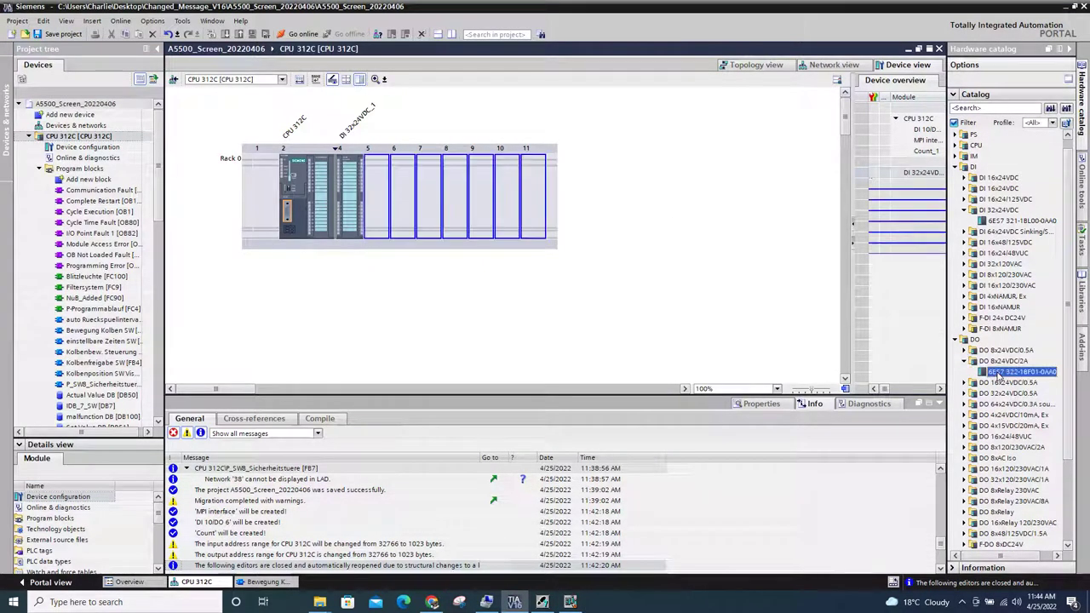
pyautogui.moveTo(1021, 372); pyautogui.dragTo(368, 222)
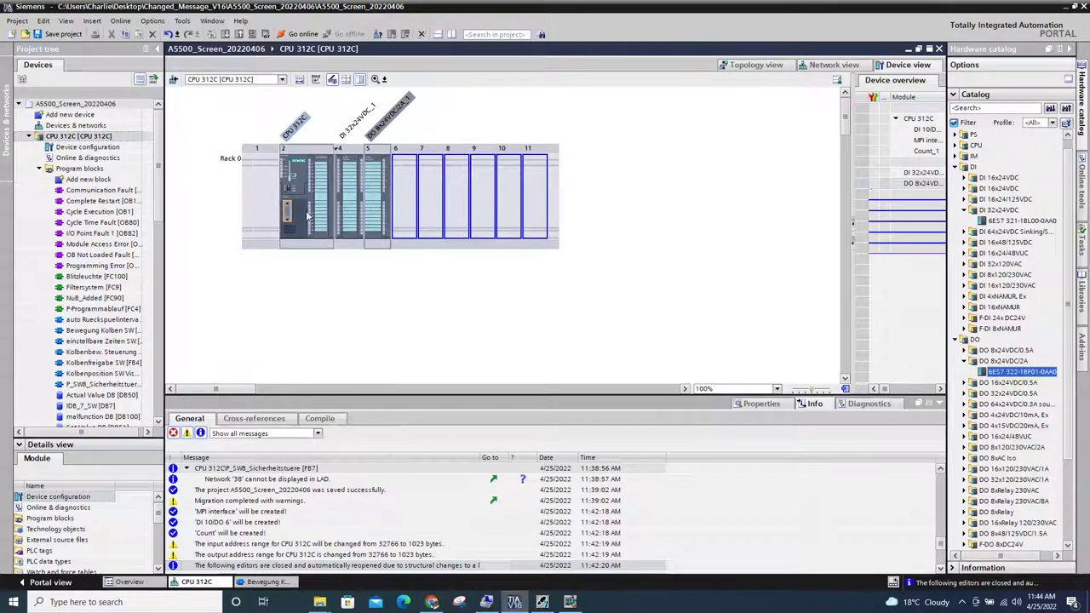
# Widen HW Config and its module table, select slot 5, and move the window down-right.
pyautogui.click(570, 602)
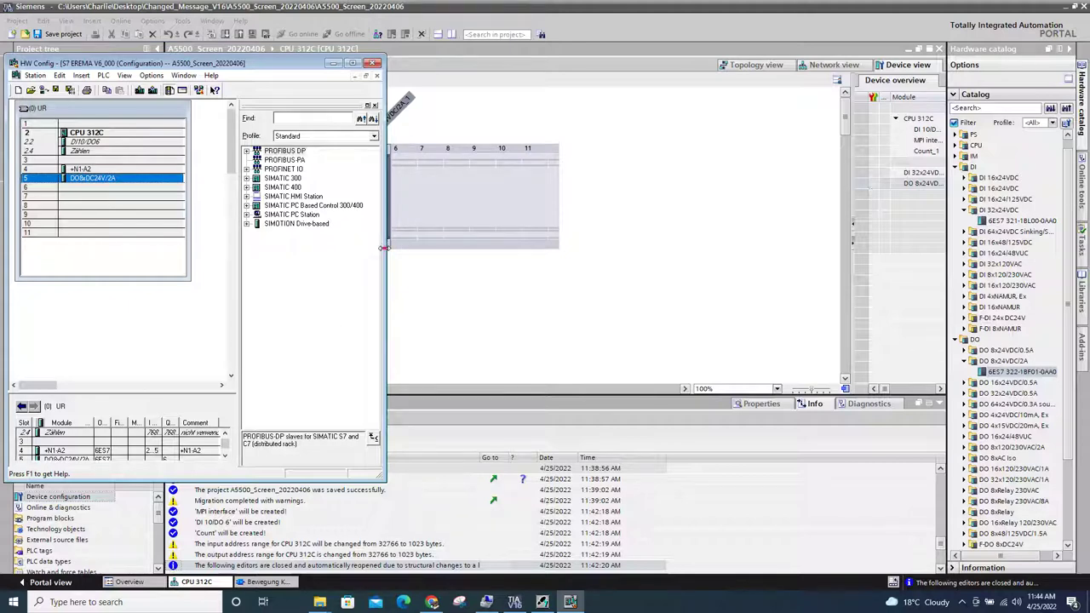
pyautogui.moveTo(384, 247); pyautogui.dragTo(659, 247)
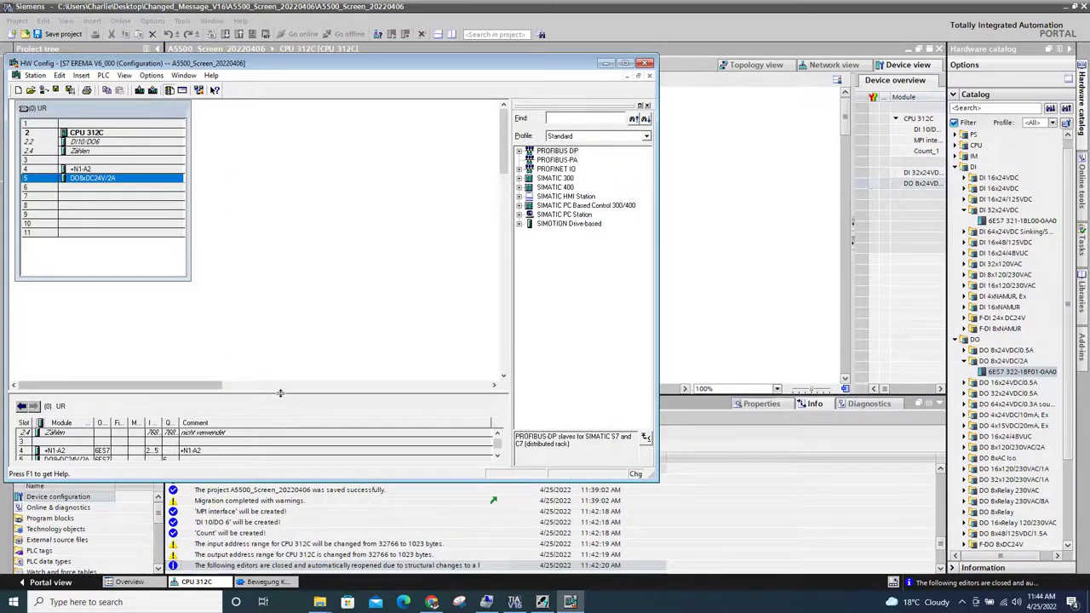
pyautogui.moveTo(280, 393); pyautogui.dragTo(275, 305)
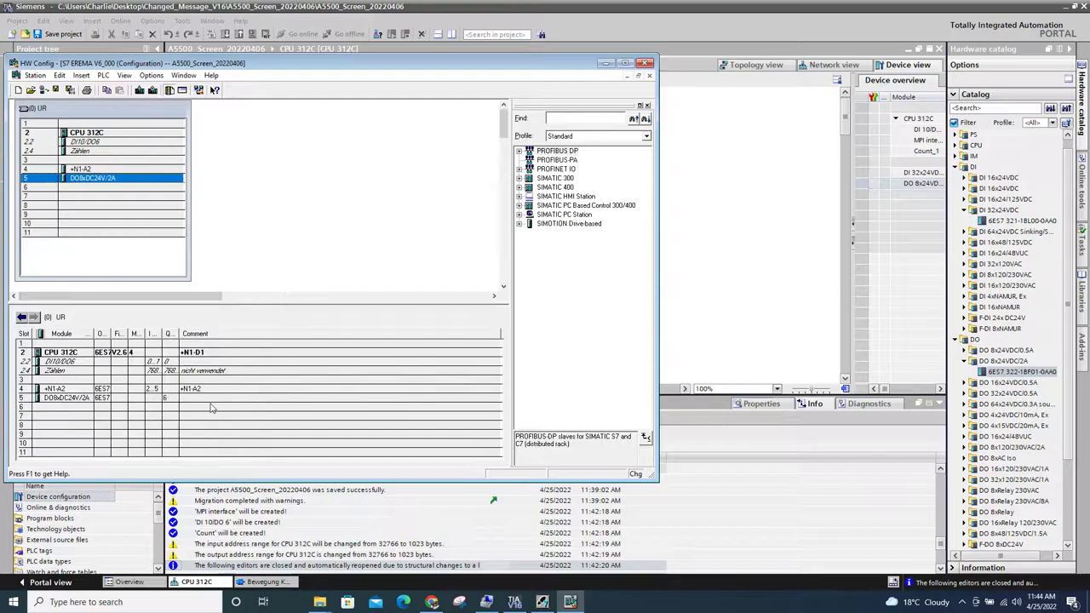
pyautogui.click(160, 399)
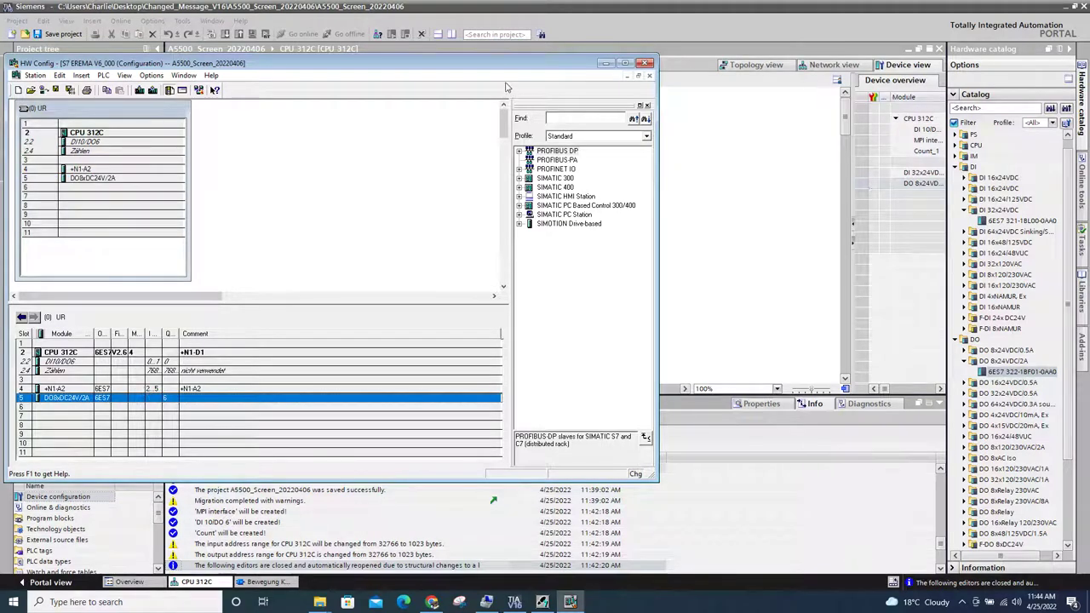
pyautogui.moveTo(487, 73); pyautogui.dragTo(667, 408)
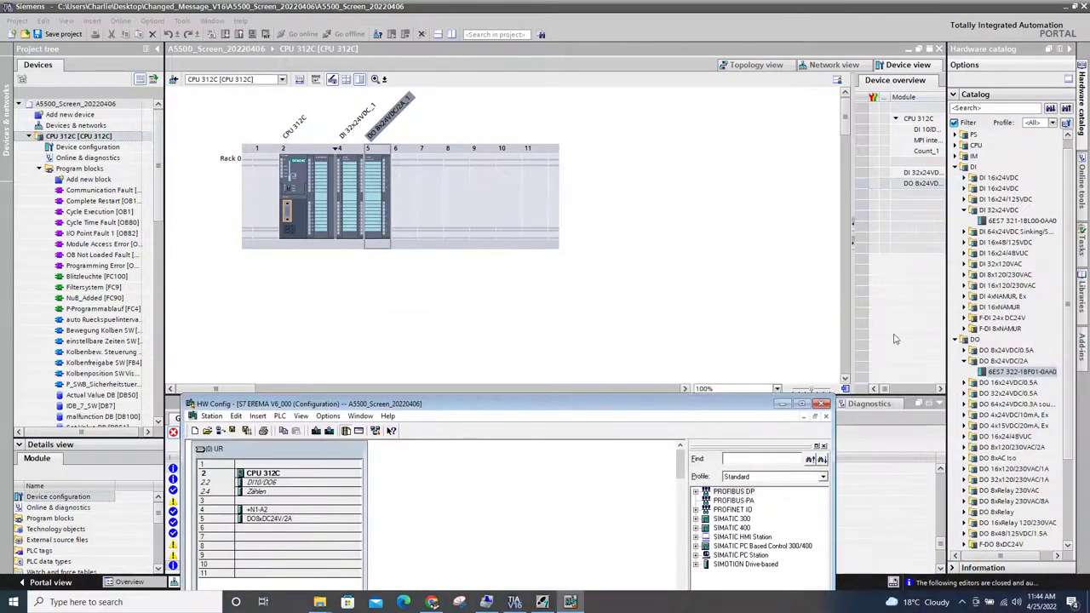
# Widen the TIA Portal device overview to reveal the I and Q address columns.
pyautogui.click(855, 285)
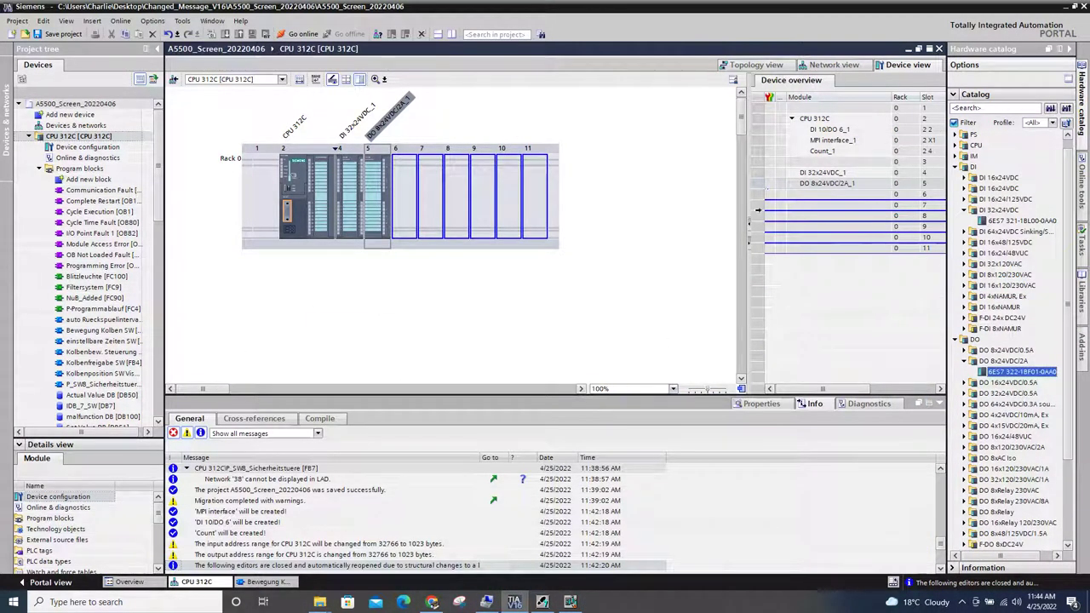
pyautogui.moveTo(750, 199); pyautogui.dragTo(696, 199)
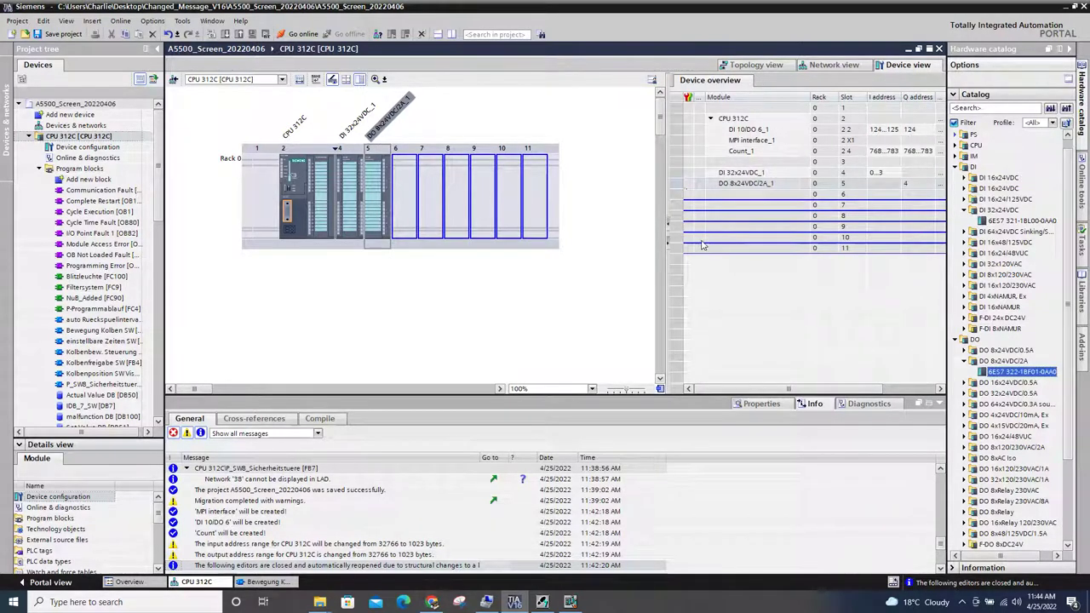
pyautogui.moveTo(666, 281); pyautogui.dragTo(594, 282)
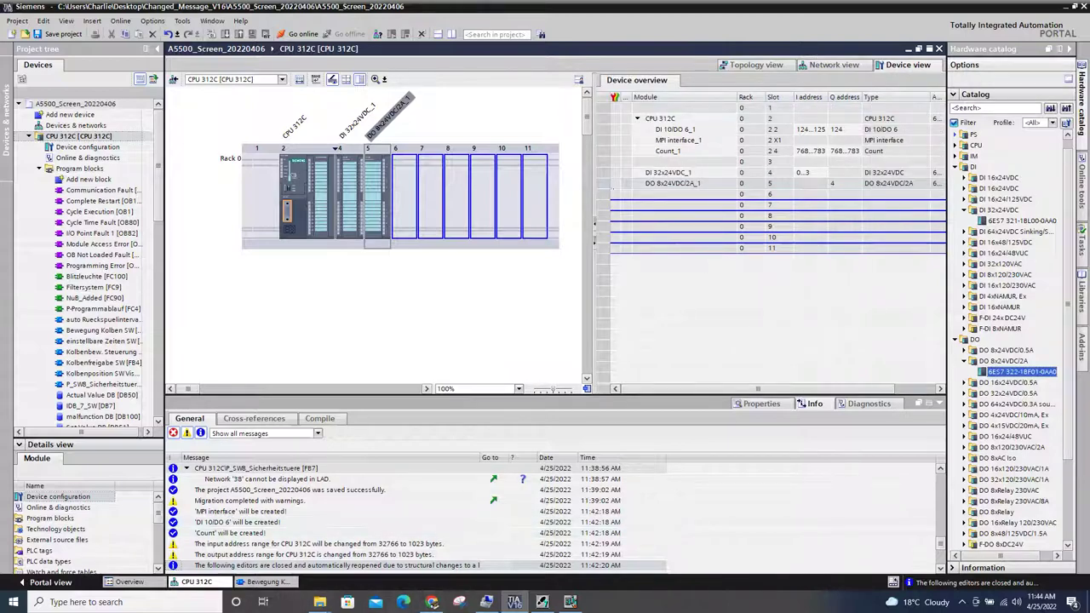
# Move HW Config top-left and check the old addresses of slots 2.2 (DI10/DO6) and 2.4 (Zählen).
pyautogui.click(570, 601)
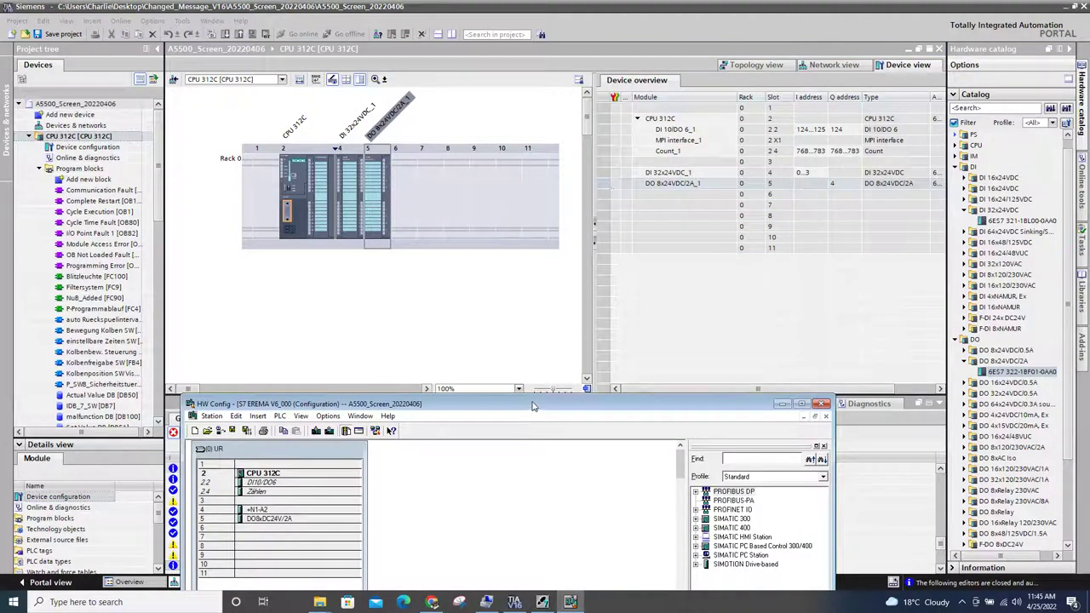
pyautogui.moveTo(535, 397); pyautogui.dragTo(438, 82)
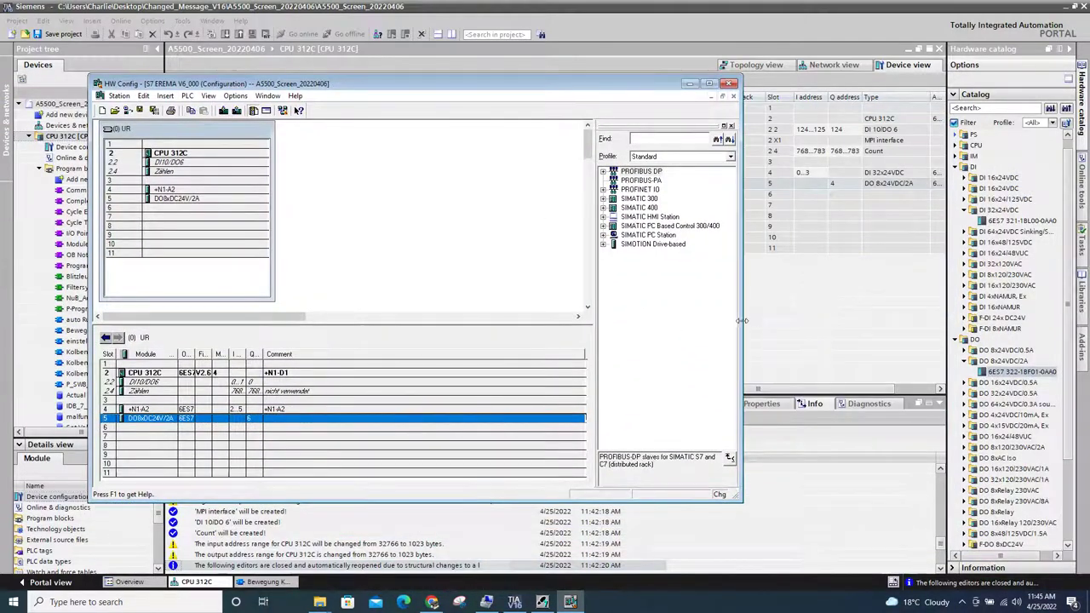
pyautogui.moveTo(750, 331); pyautogui.dragTo(585, 330)
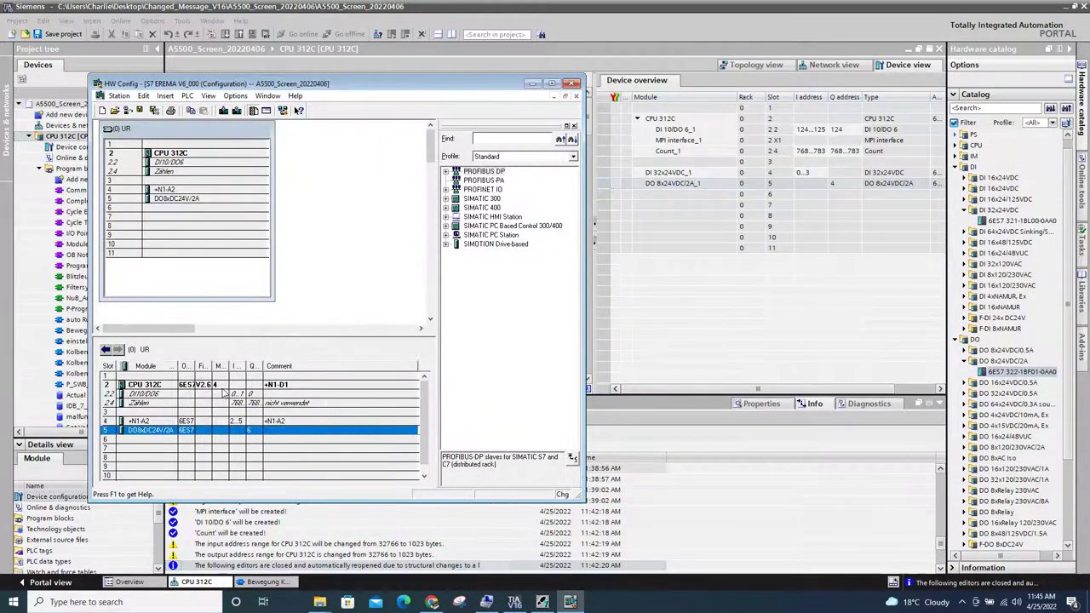
pyautogui.click(169, 396)
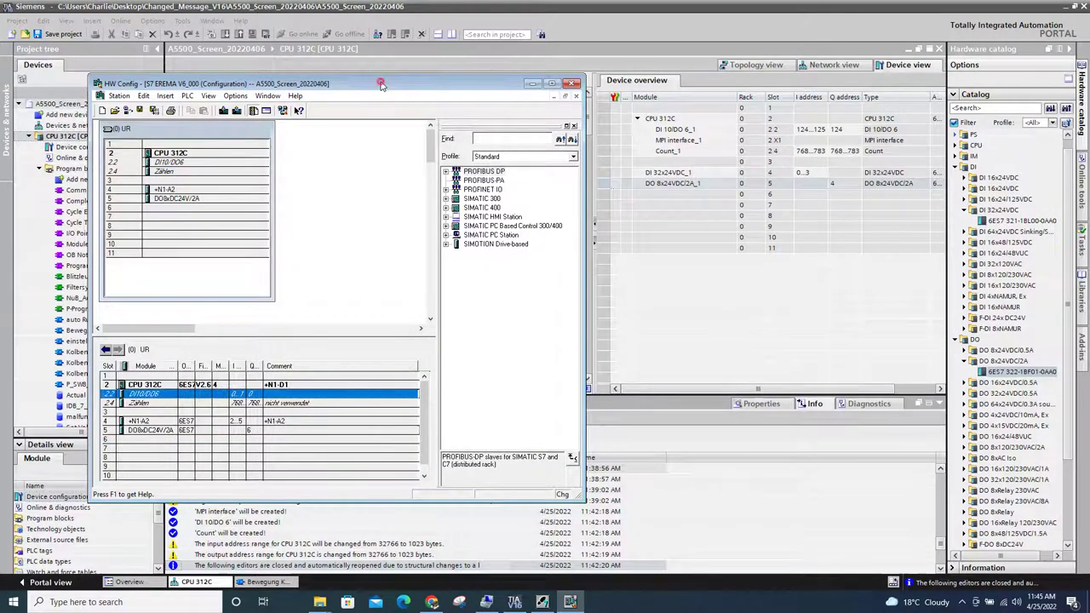
pyautogui.moveTo(378, 85); pyautogui.dragTo(407, 24)
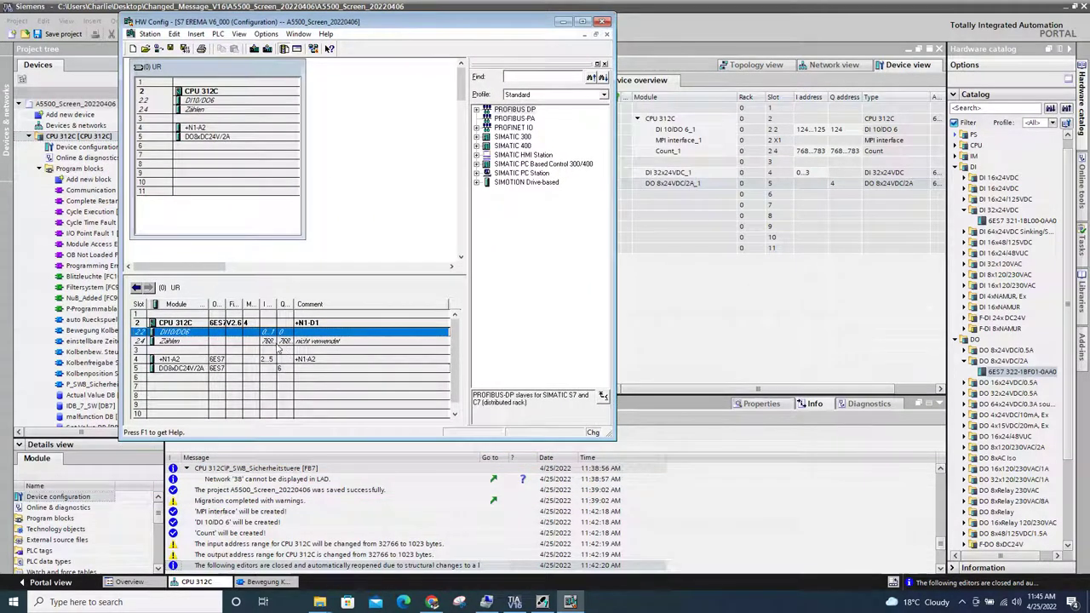
pyautogui.click(271, 341)
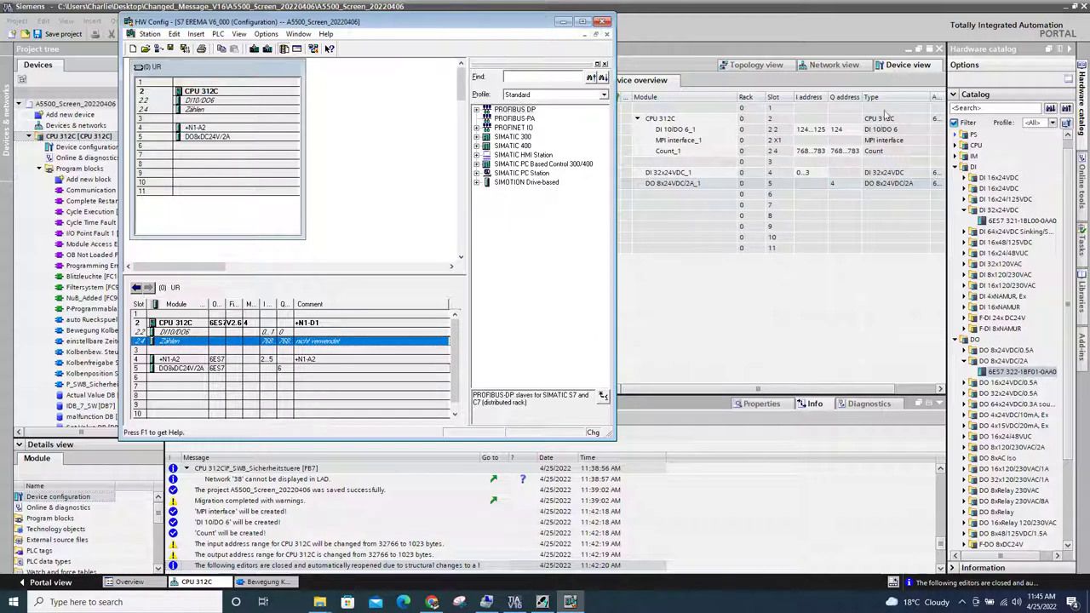
# Select the DI 10/DO 6_1 input address cell (124...125) in the device overview.
pyautogui.click(810, 130)
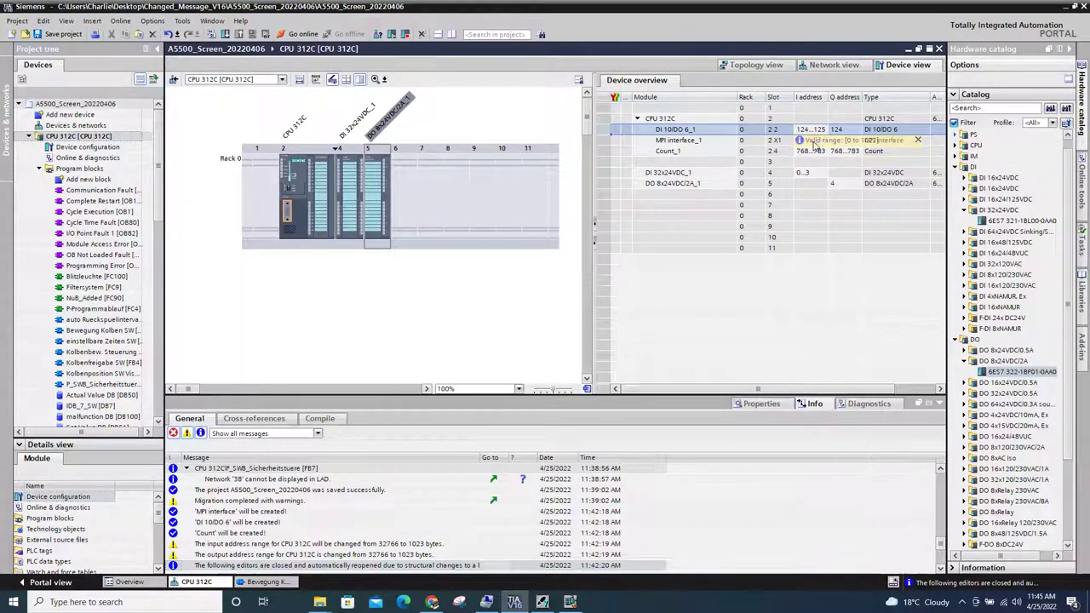
pyautogui.click(343, 211)
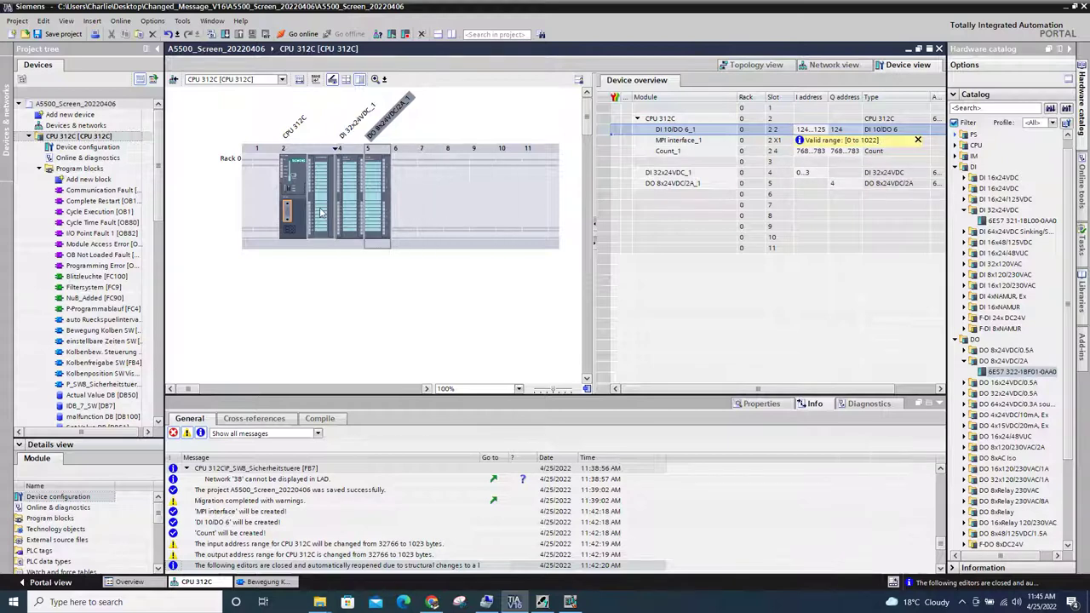
pyautogui.click(571, 602)
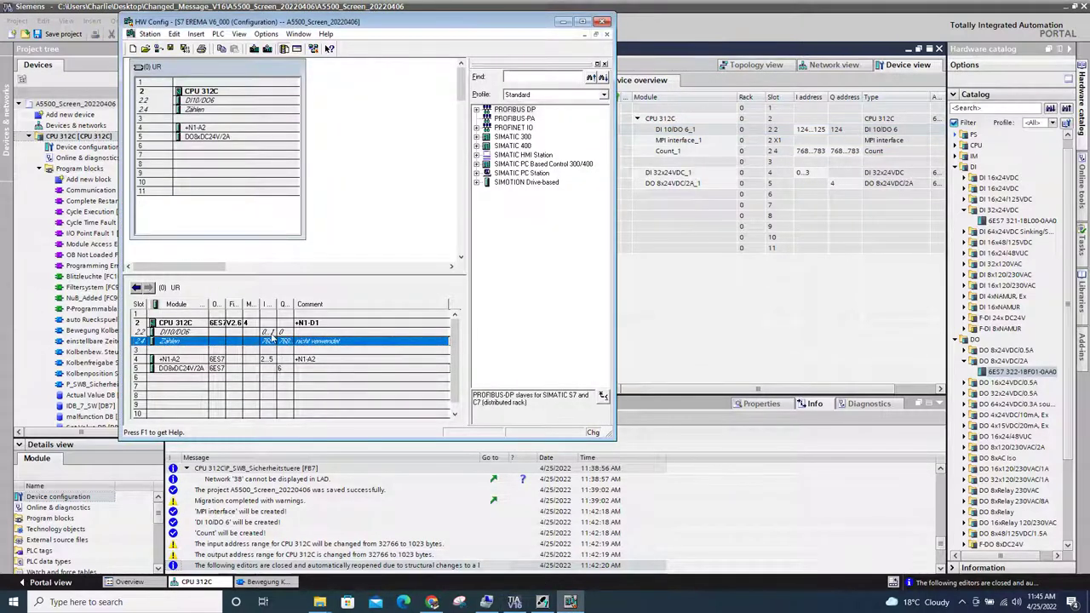
pyautogui.click(813, 132)
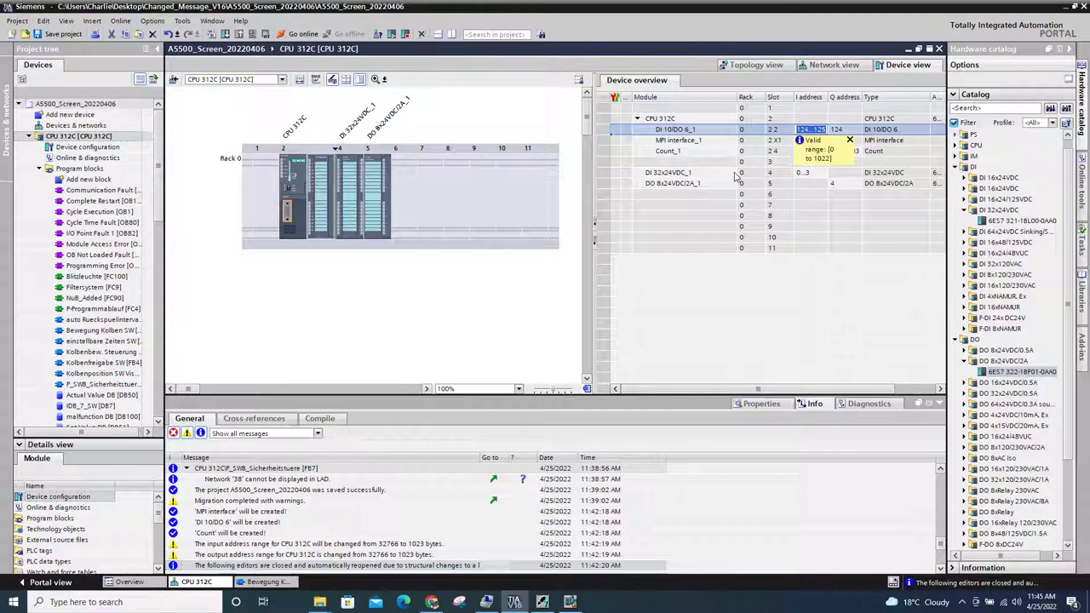
# Try entering input address 0 for DI 10/DO 6_1 in the overview, then cancel the rejected edit.
pyautogui.write('0')
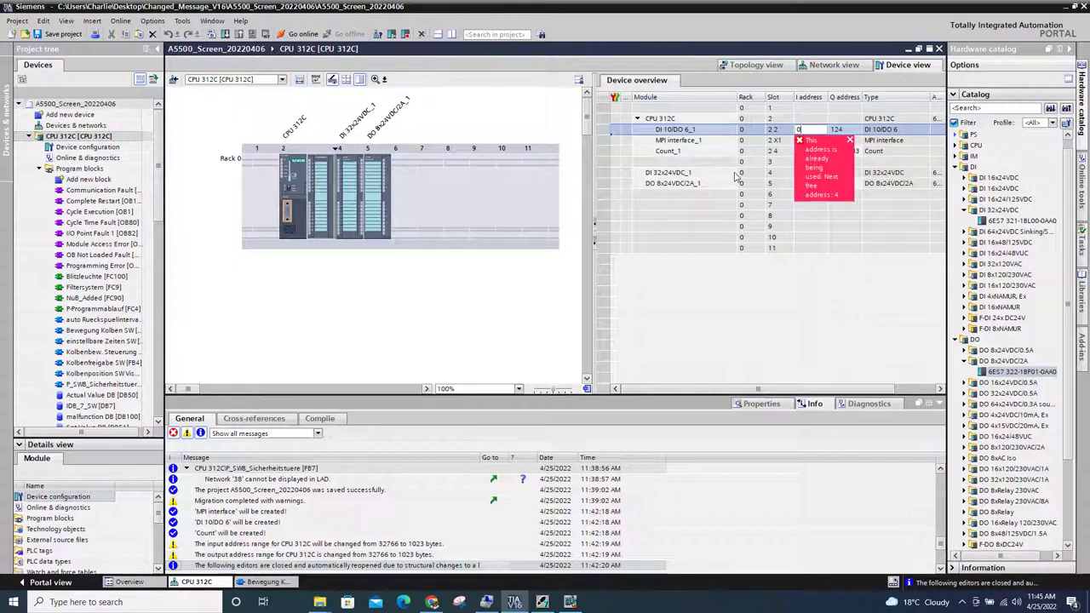
pyautogui.press('Escape')
pyautogui.click(882, 212)
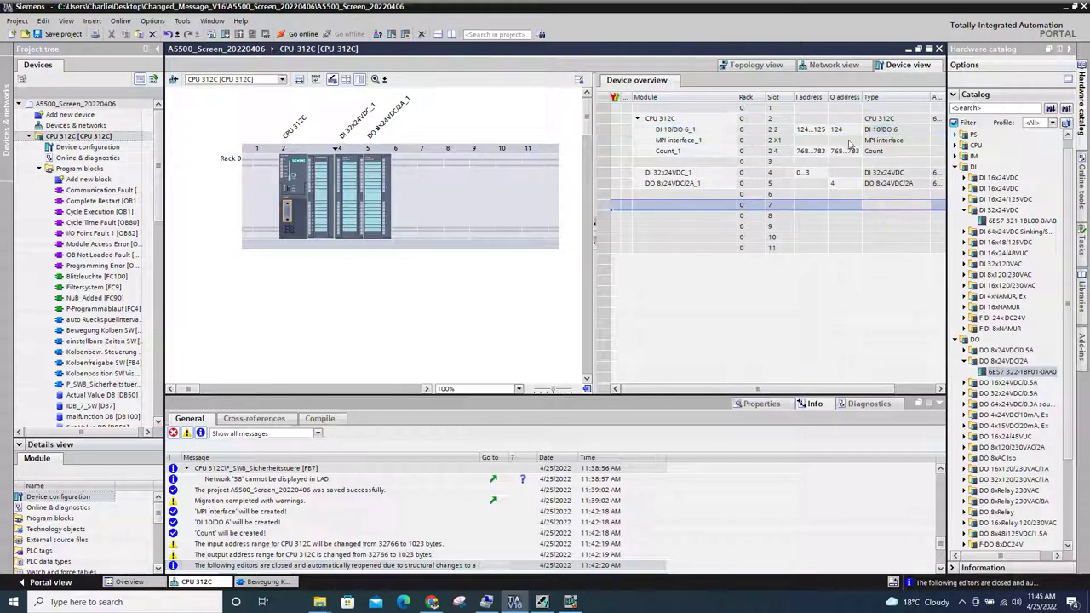
pyautogui.click(670, 130)
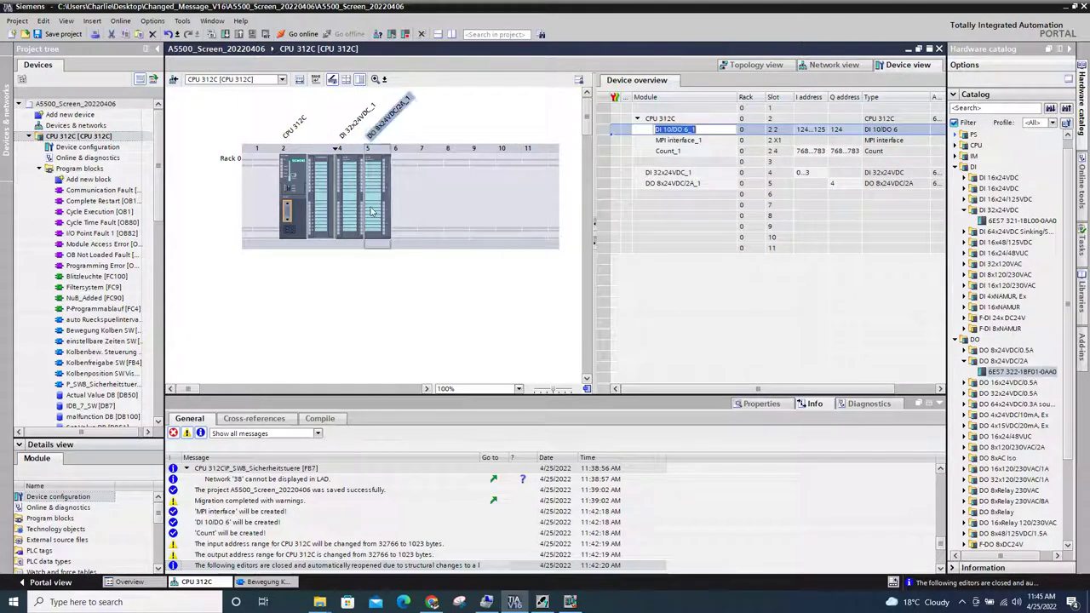
# Enter input start address 0 in DI 10/DO 6_1's I/O addresses; it's rejected as already used.
pyautogui.click(315, 205)
pyautogui.doubleClick(315, 206)
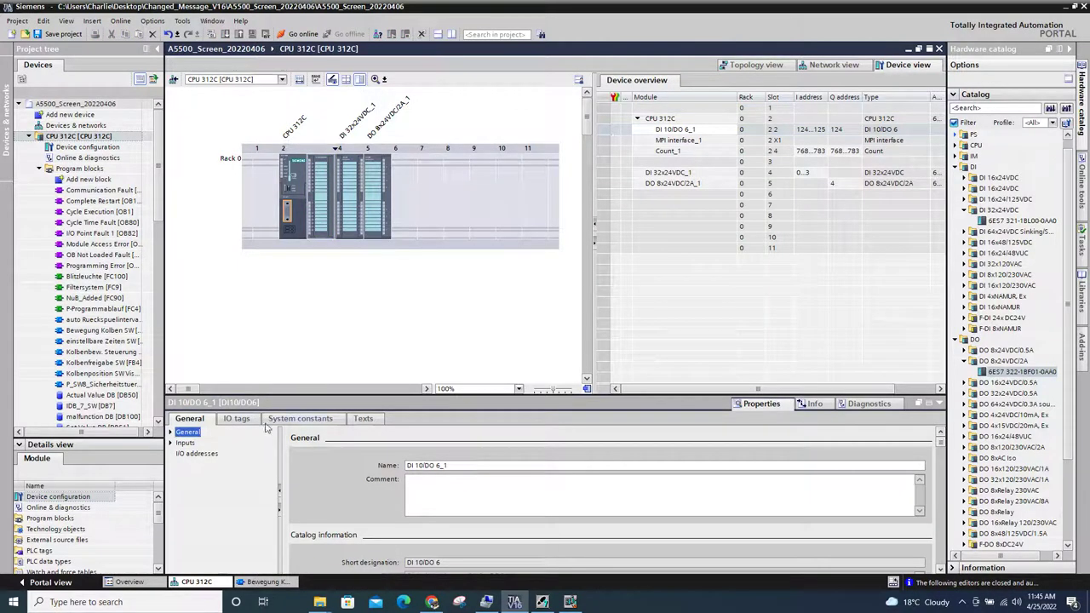
pyautogui.click(186, 443)
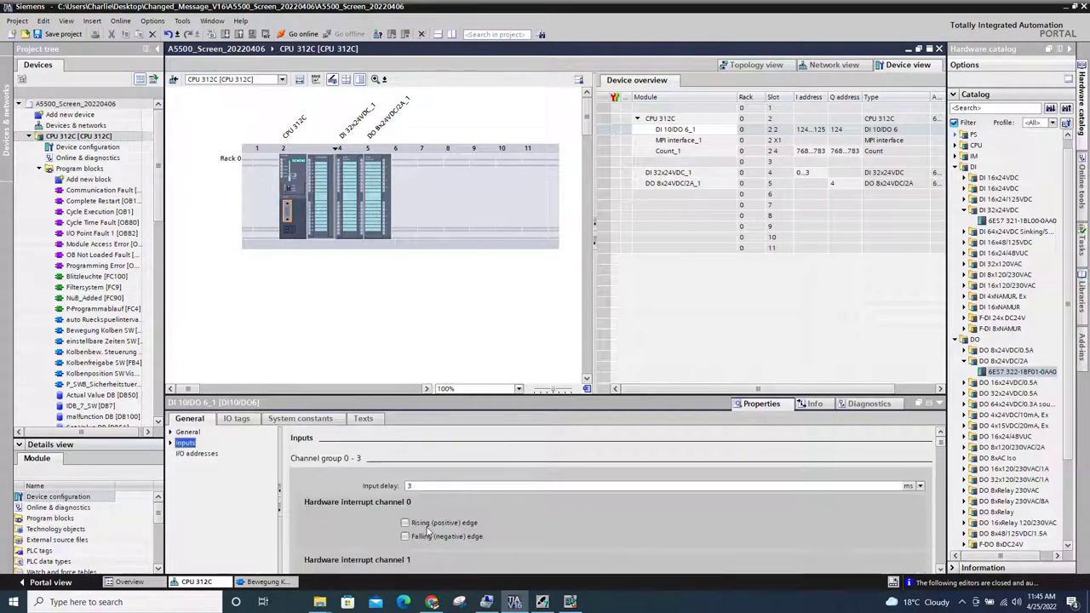
pyautogui.scroll(-2, 477, 545)
pyautogui.scroll(-5, 487, 552)
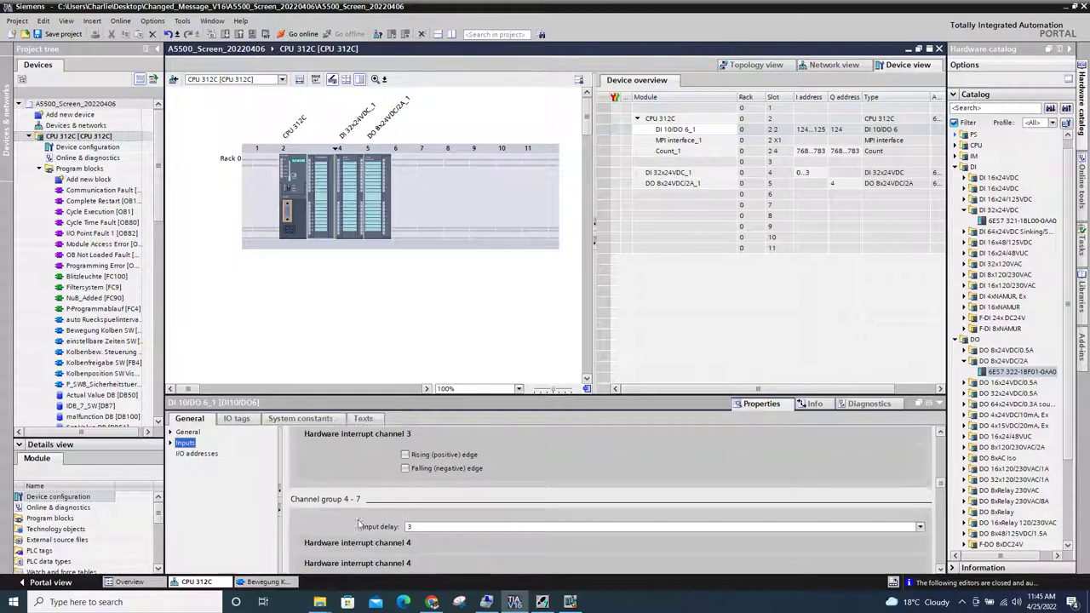
pyautogui.scroll(-5, 369, 526)
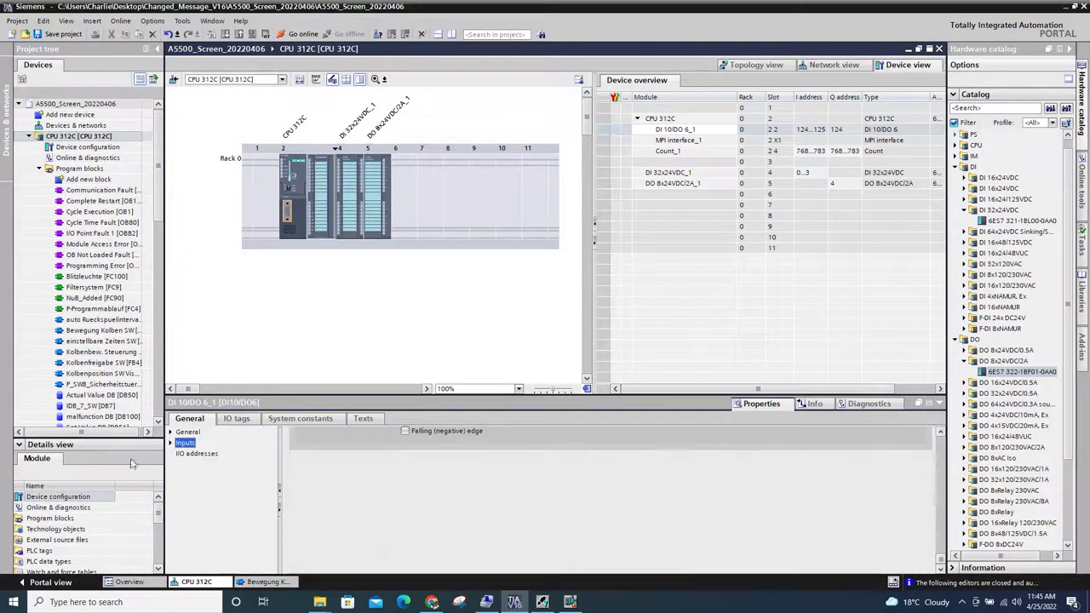
pyautogui.click(194, 453)
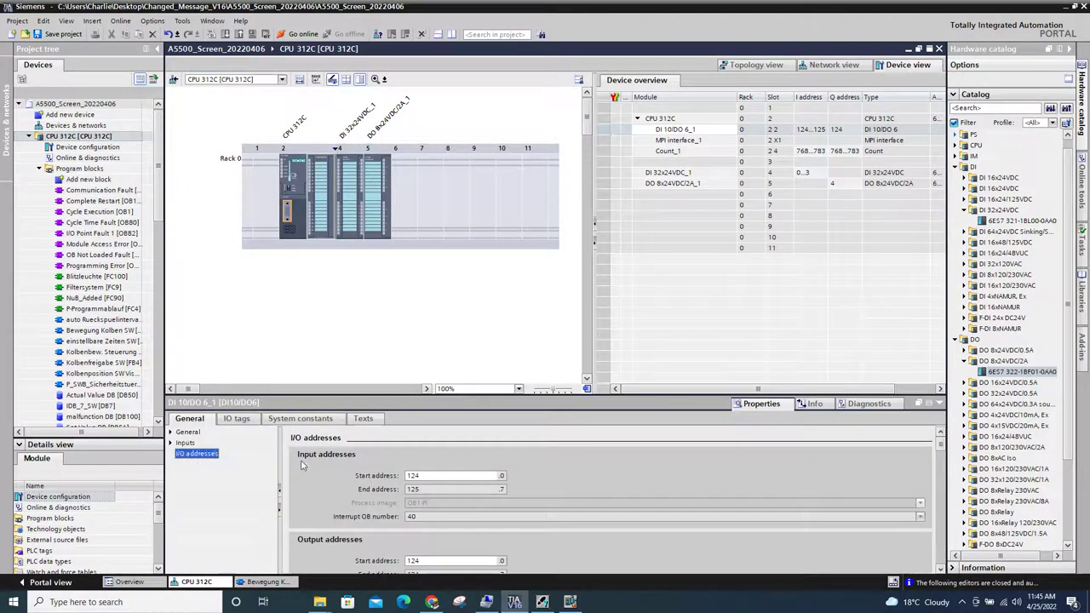
pyautogui.doubleClick(421, 476)
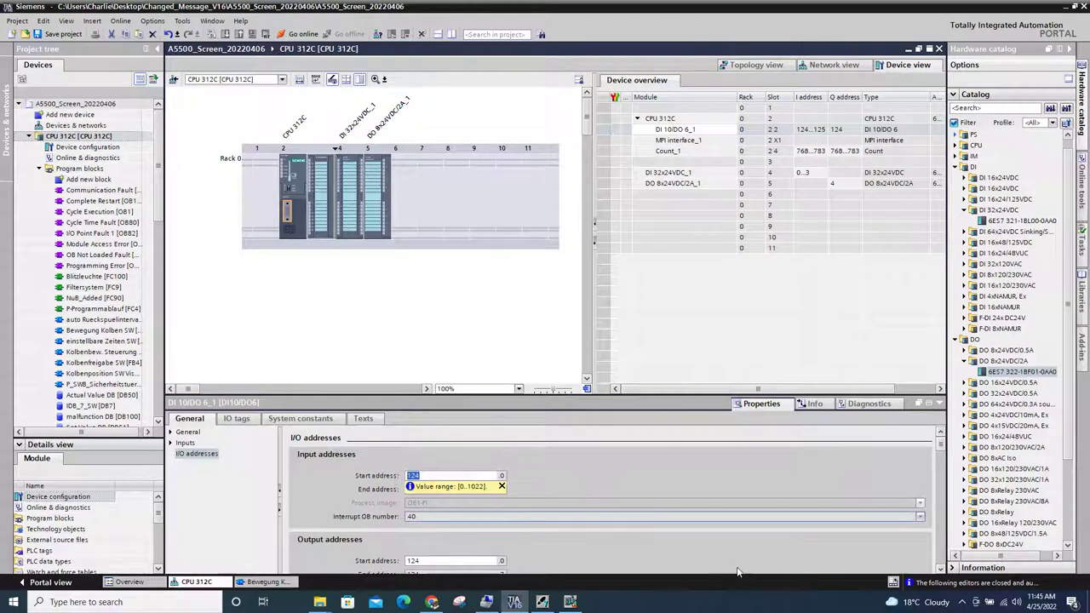
pyautogui.write('0')
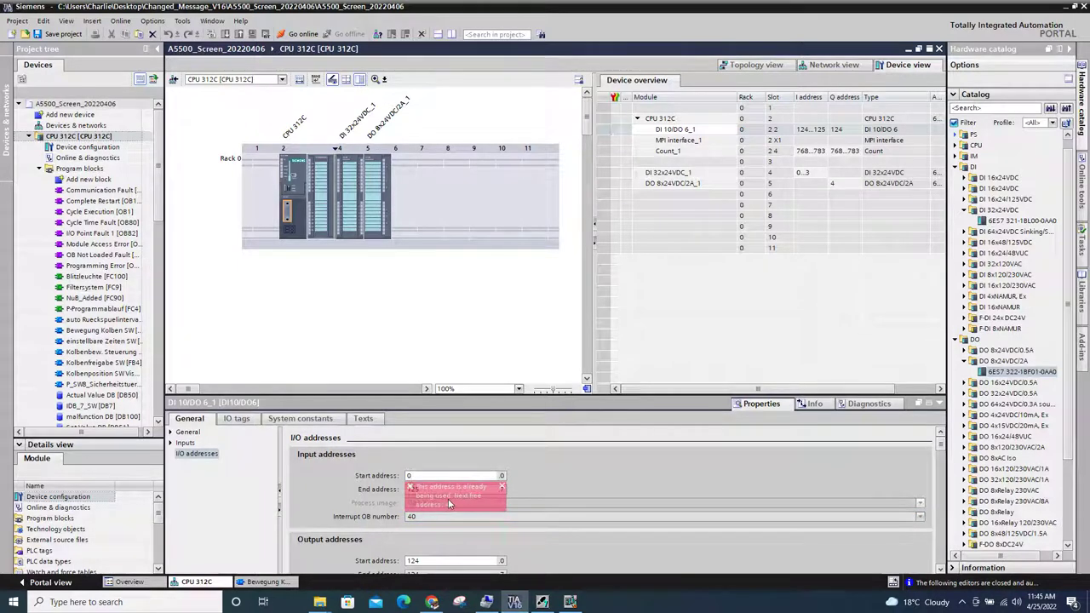
pyautogui.click(803, 172)
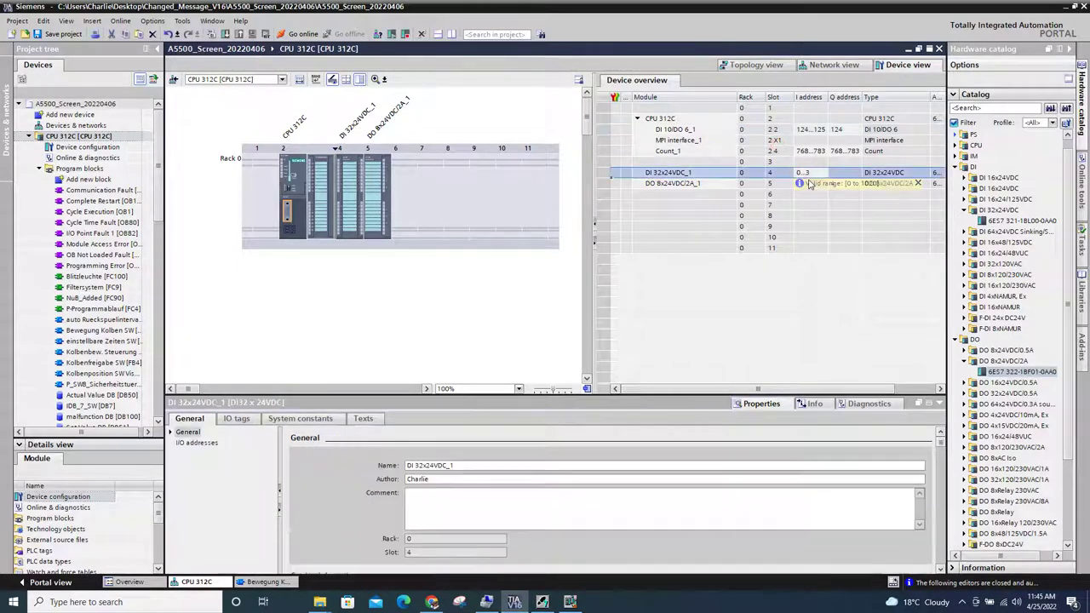
# Compare DO 8x24VDC/2A_1 with the old slot 5 DO8xDC24V/2A module in HW Config.
pyautogui.click(809, 183)
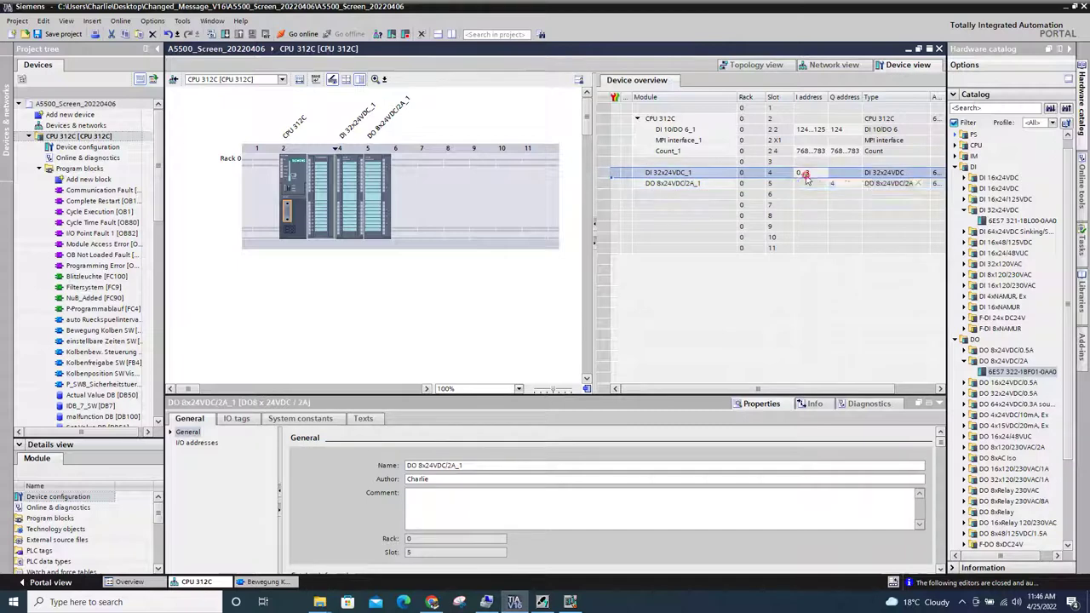
pyautogui.click(569, 602)
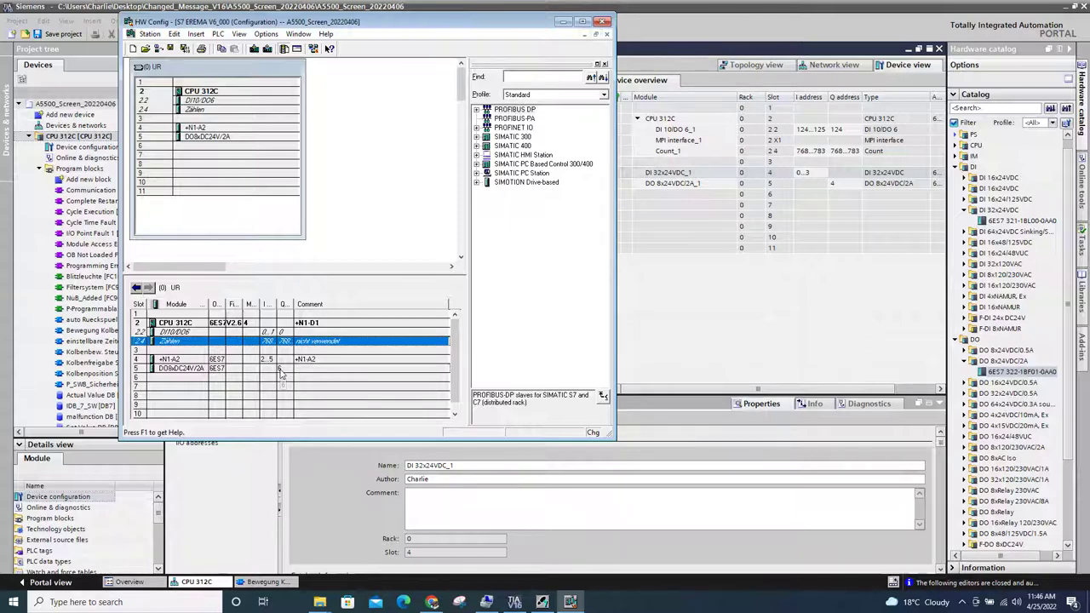
pyautogui.click(280, 370)
pyautogui.click(805, 204)
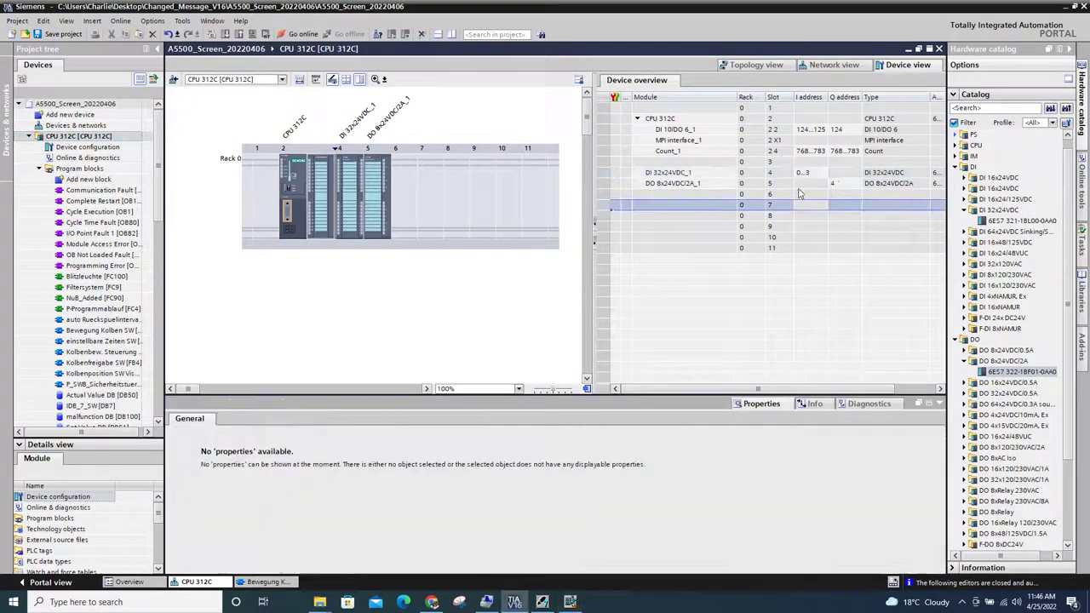
# Change DI 32x24VDC_1's input start address to 2 (2...5) and rewire its tags to the new address.
pyautogui.doubleClick(802, 173)
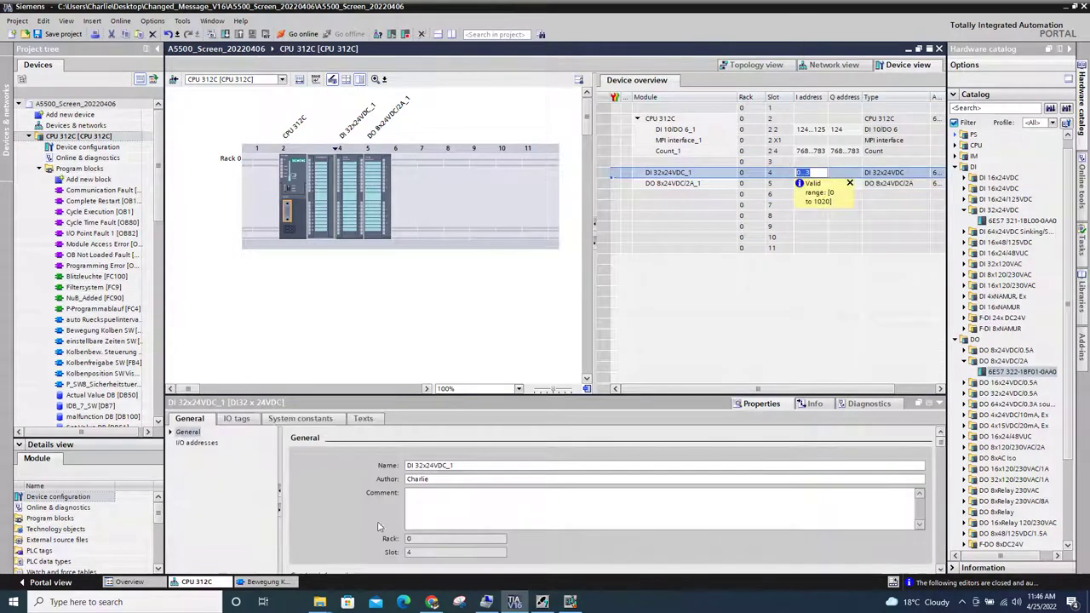
pyautogui.click(197, 442)
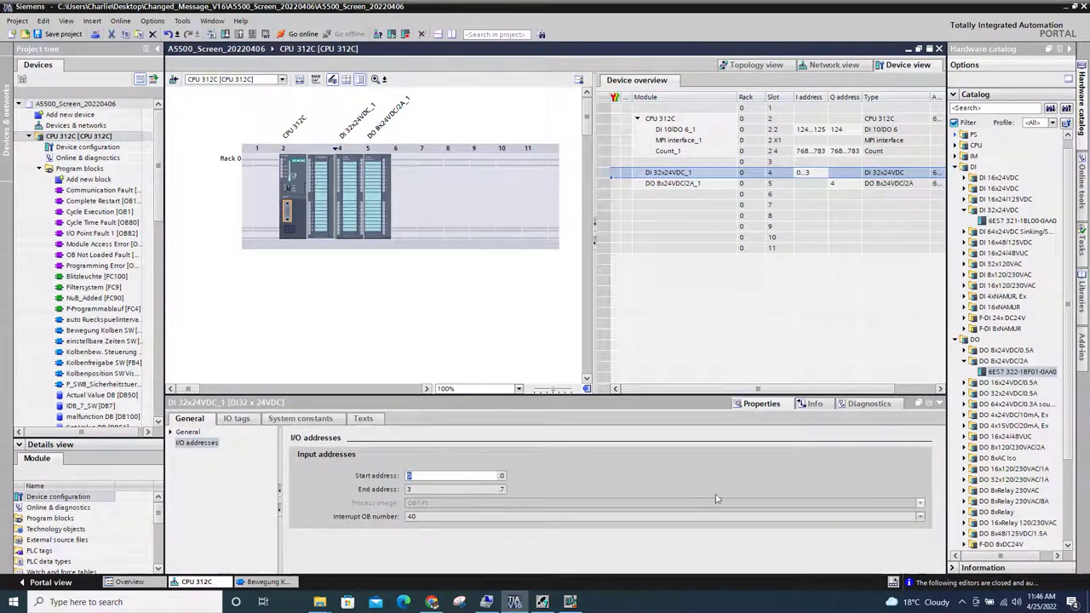
pyautogui.write('2')
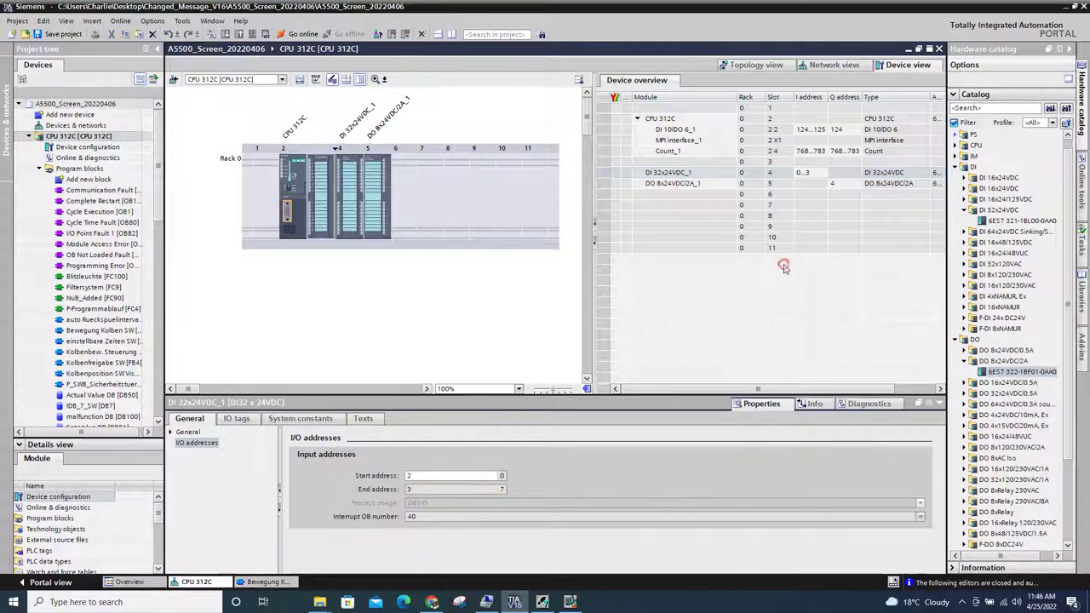
pyautogui.press('Return')
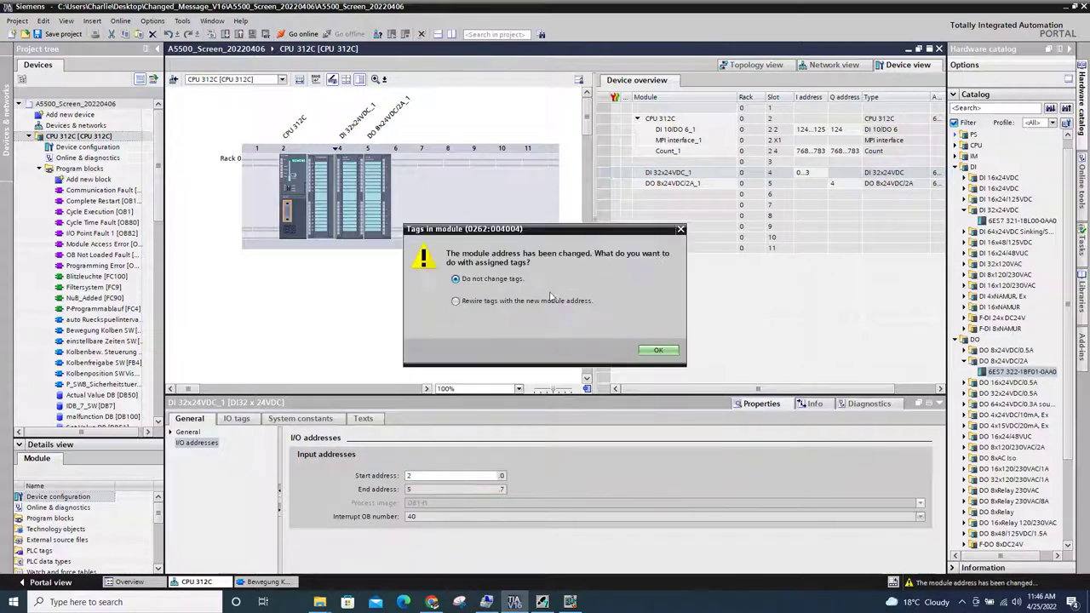
pyautogui.click(479, 303)
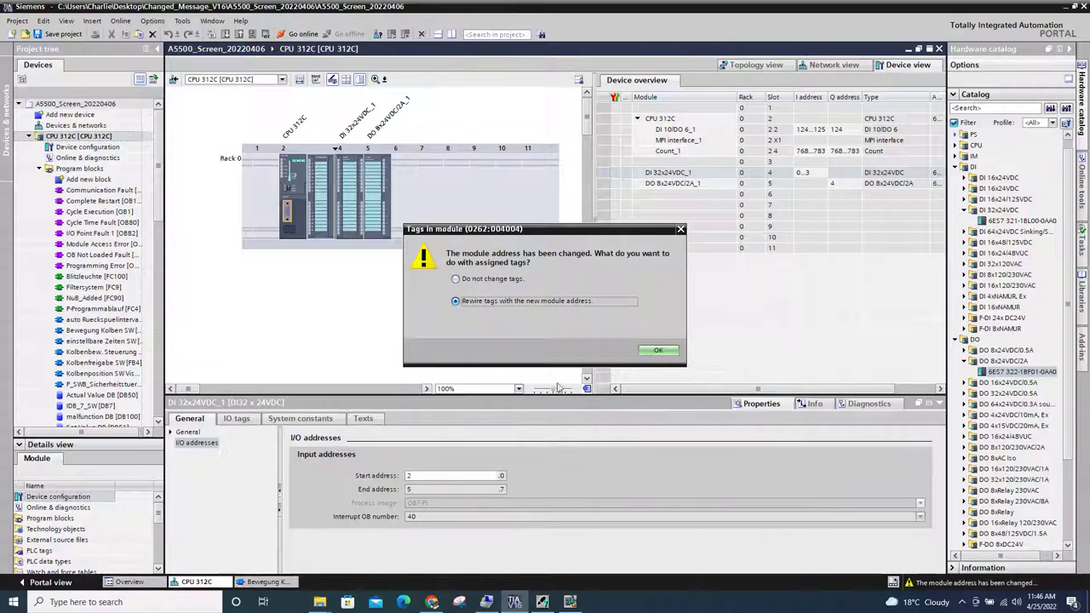
pyautogui.click(658, 352)
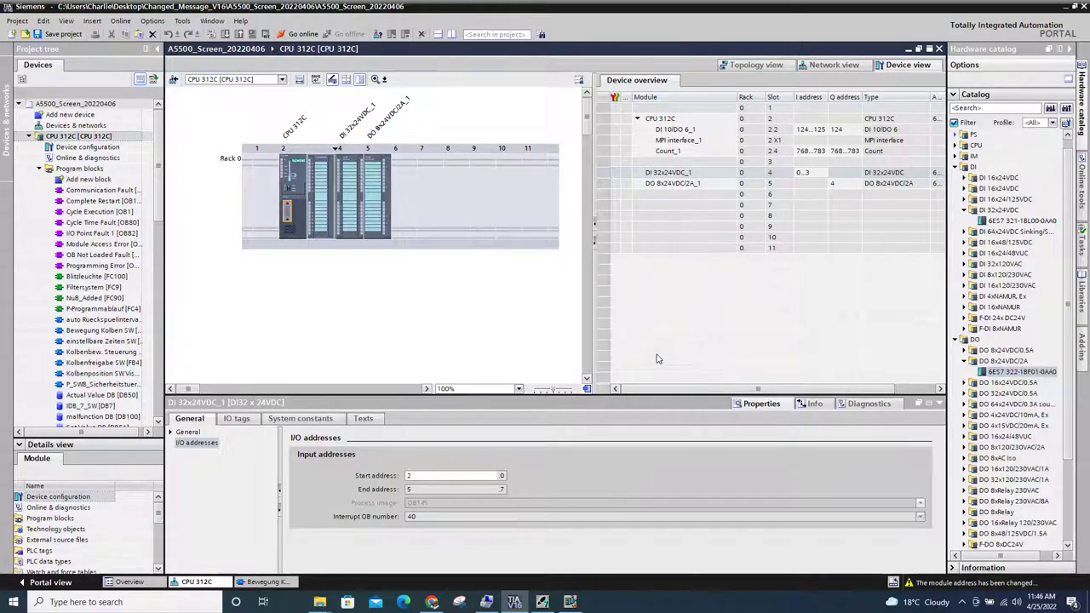
pyautogui.click(848, 186)
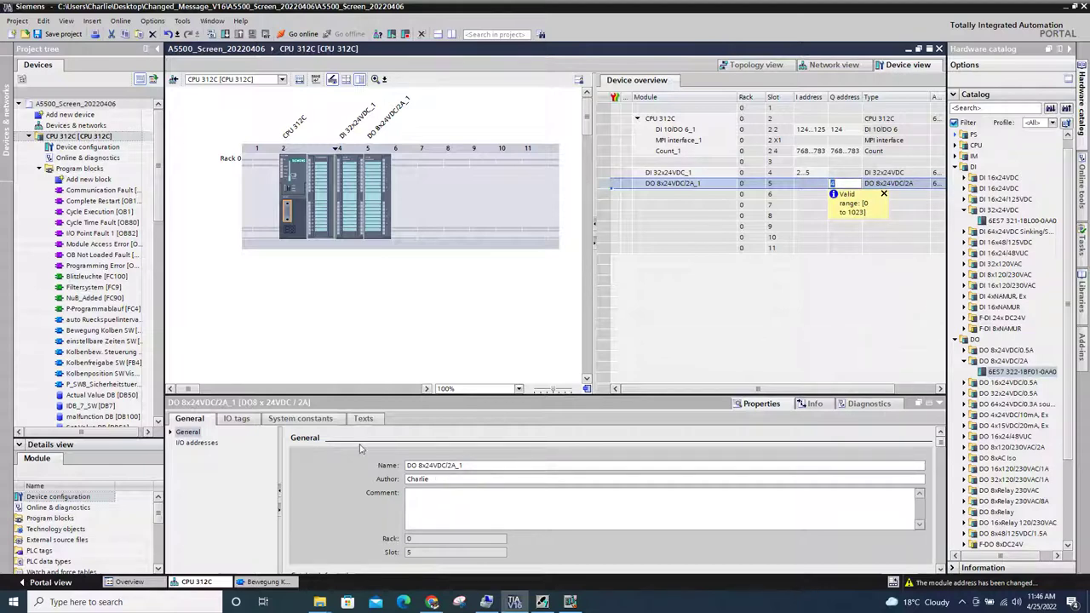
# Set the DO 8x24VDC/2A_1 output address to 6.
pyautogui.write('6')
pyautogui.click(685, 227)
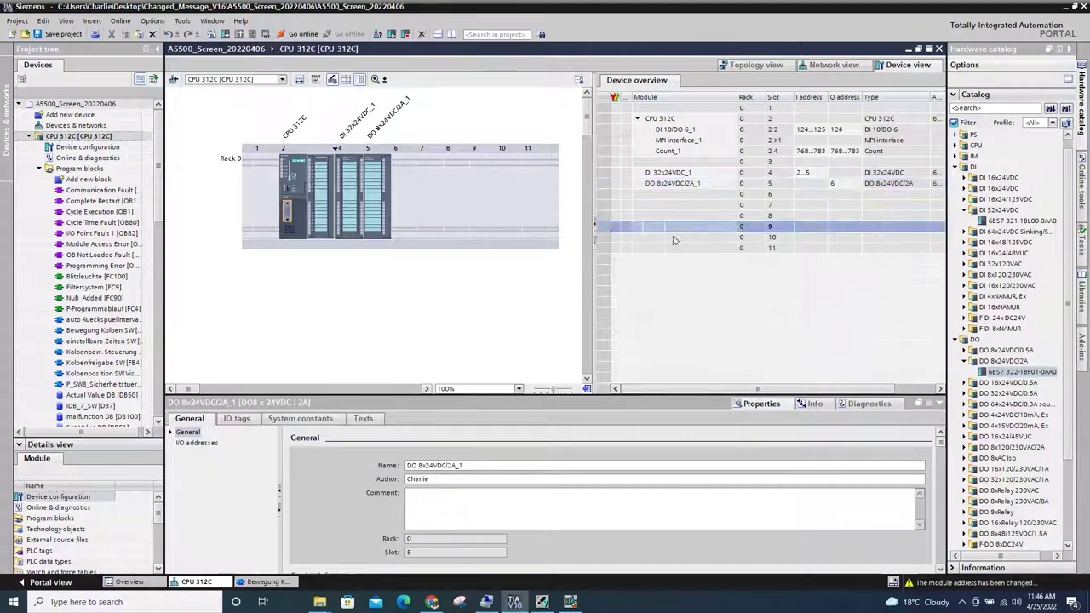
pyautogui.click(832, 184)
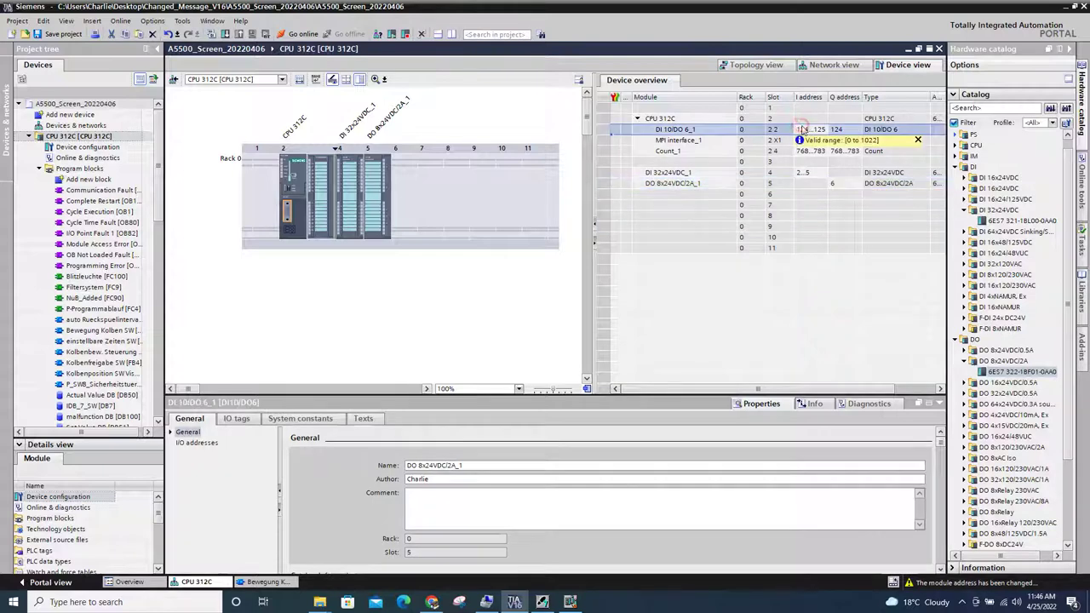
# Set DI 10/DO 6_1's input start address to 0, giving inputs 0...1.
pyautogui.click(811, 130)
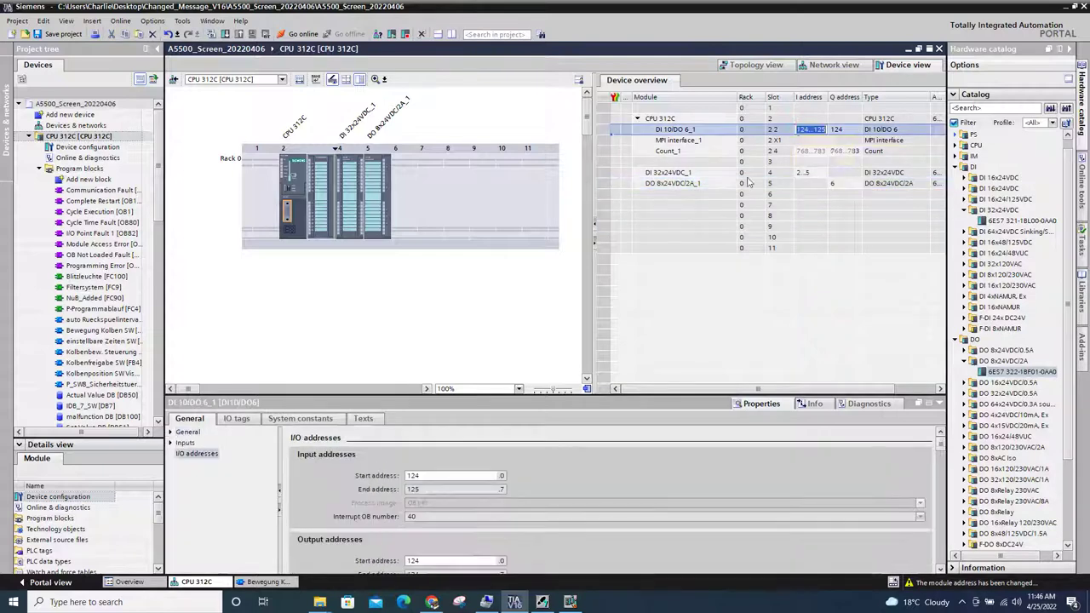
pyautogui.click(436, 478)
pyautogui.write('0')
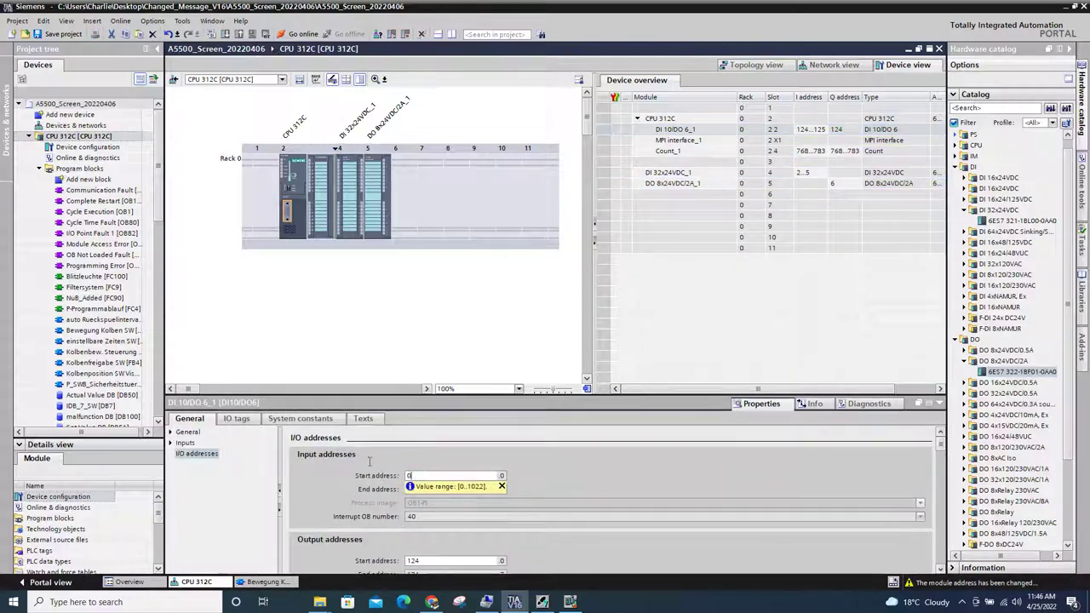
pyautogui.click(387, 355)
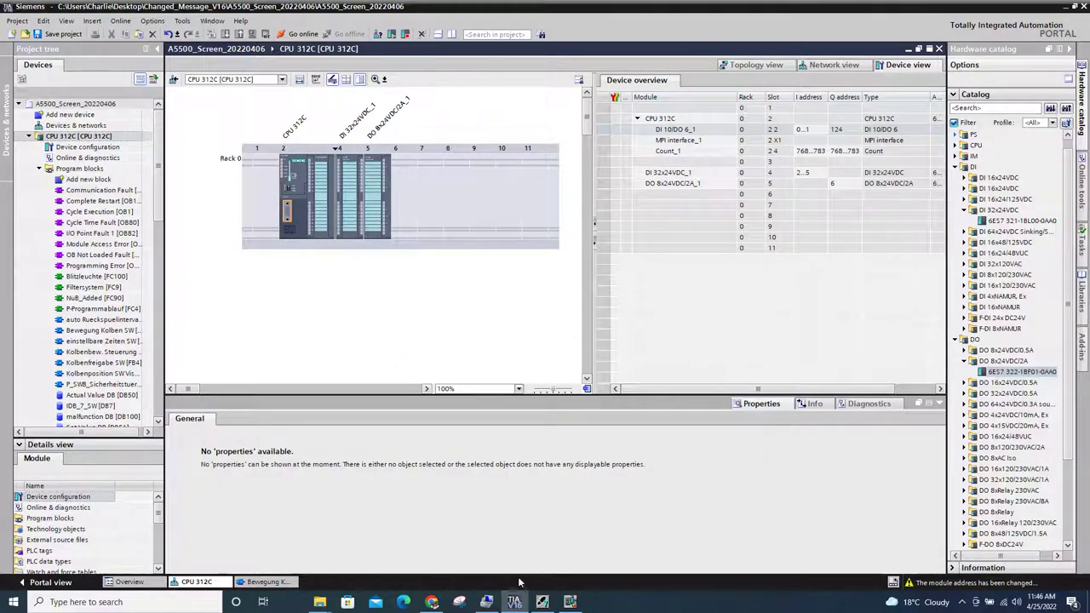
pyautogui.click(577, 600)
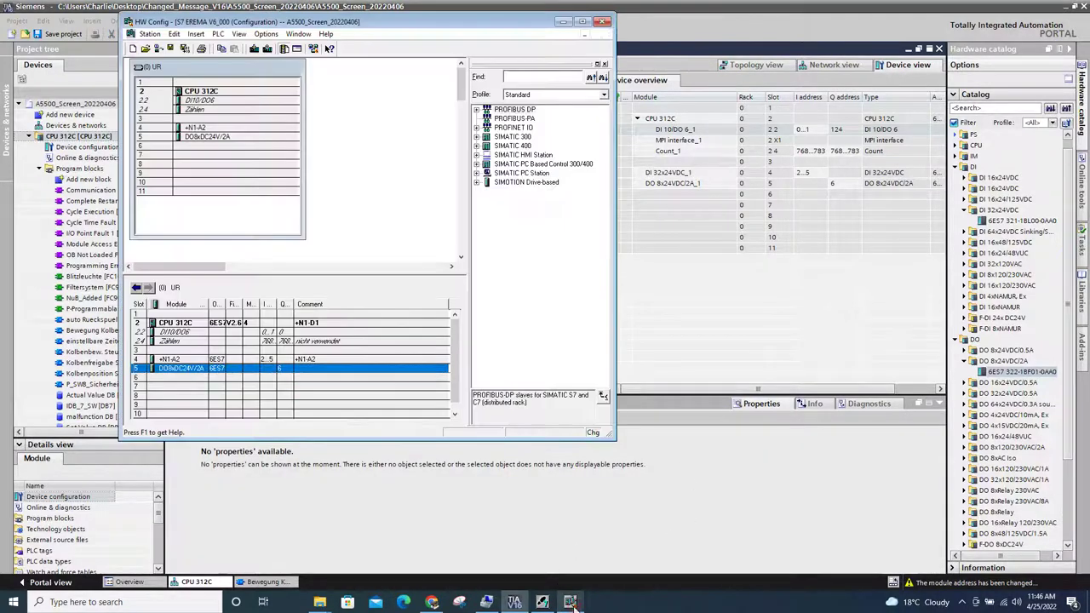
# Compare old HW Config addresses of Zählen, DI10/DO6, DO8xDC24V/2A and +N1-A2 with TIA's overview entries.
pyautogui.click(268, 343)
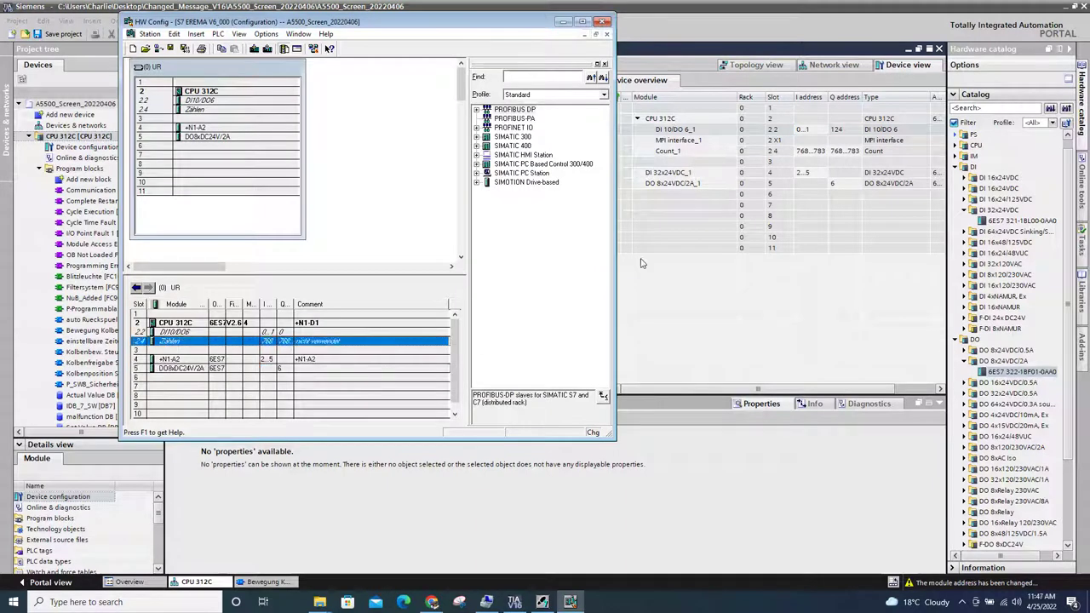
pyautogui.click(267, 332)
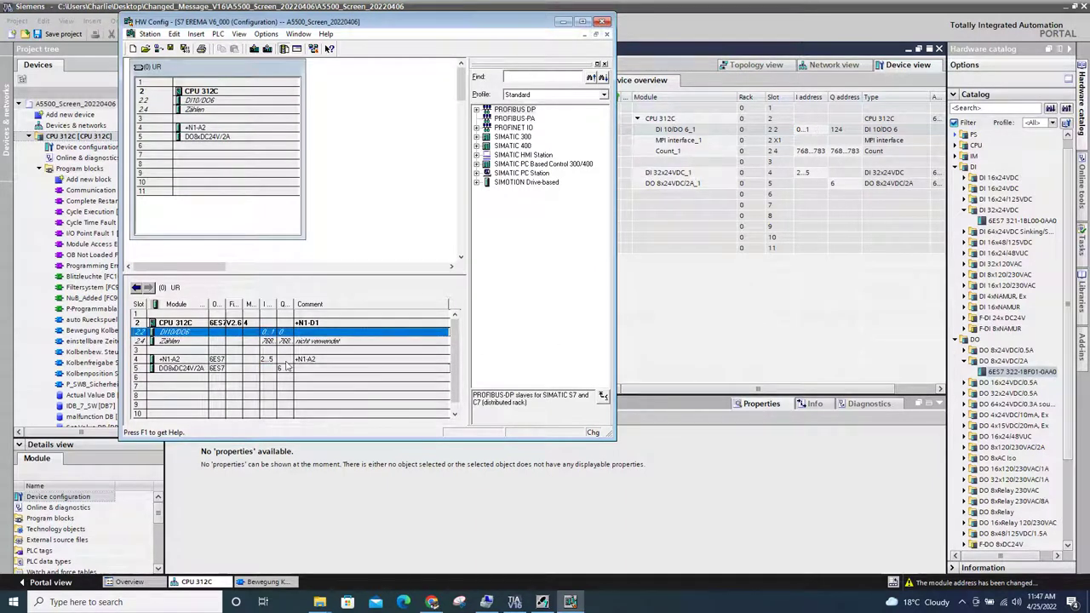
pyautogui.doubleClick(266, 368)
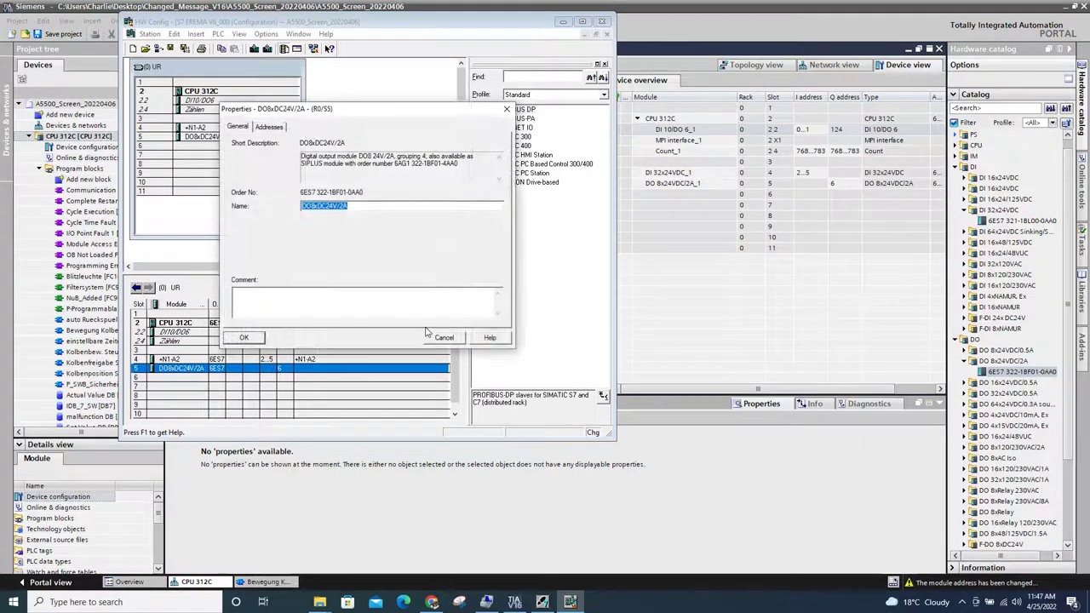
pyautogui.click(454, 341)
pyautogui.click(253, 362)
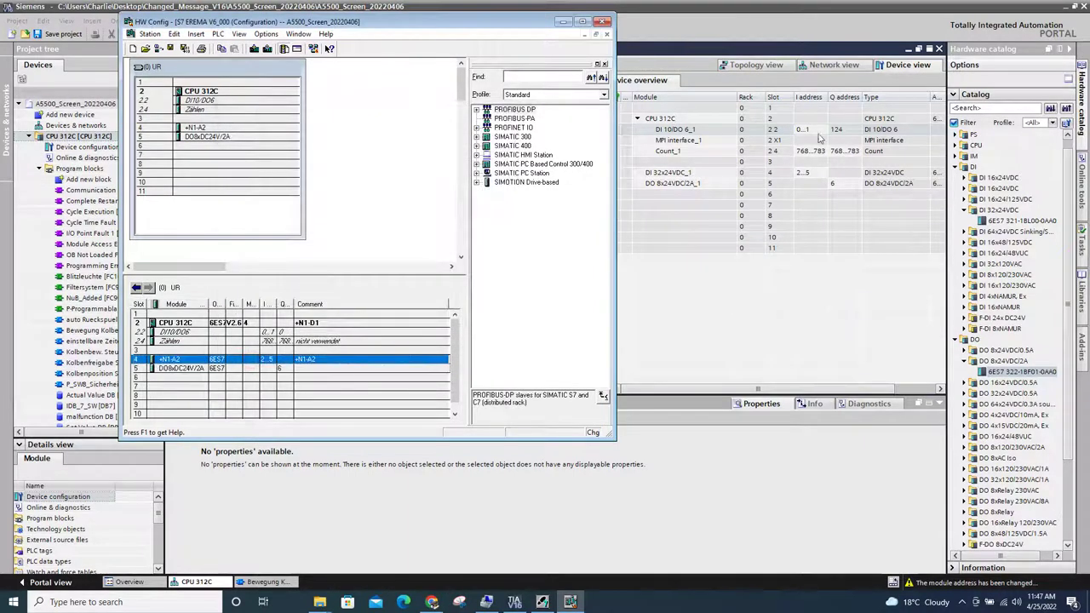
pyautogui.click(798, 207)
pyautogui.click(724, 173)
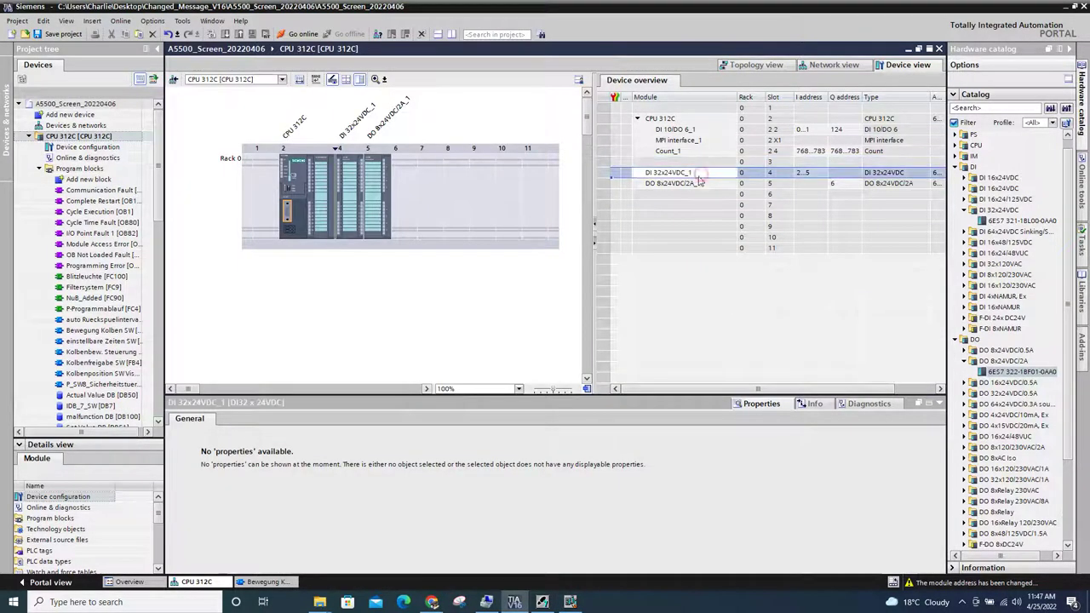
pyautogui.click(697, 118)
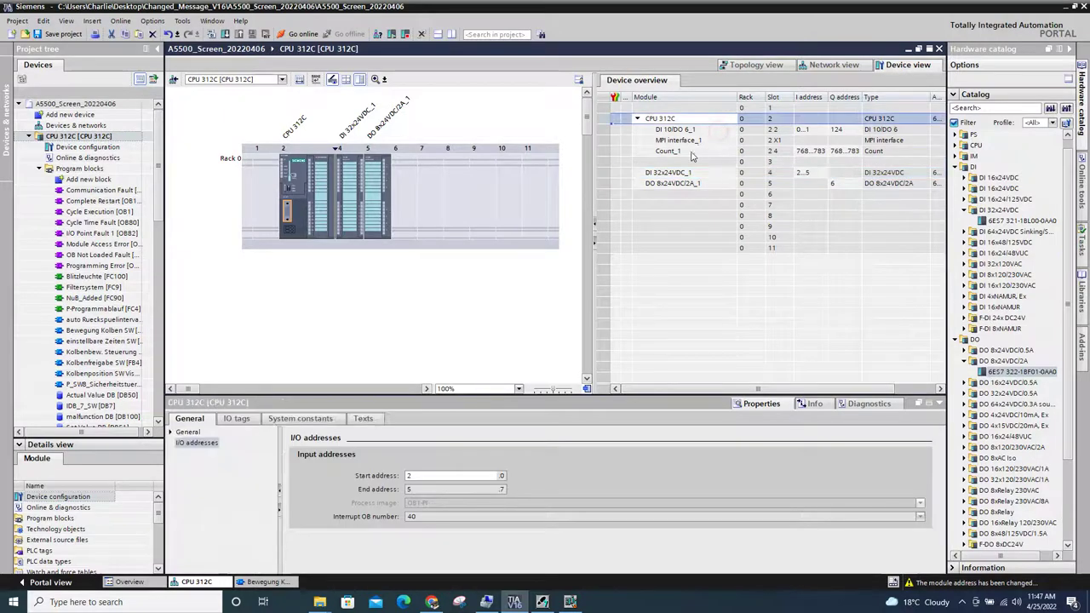
# Show the IO tags list of DI 10/DO 6_1 and enlarge the tag table.
pyautogui.click(763, 129)
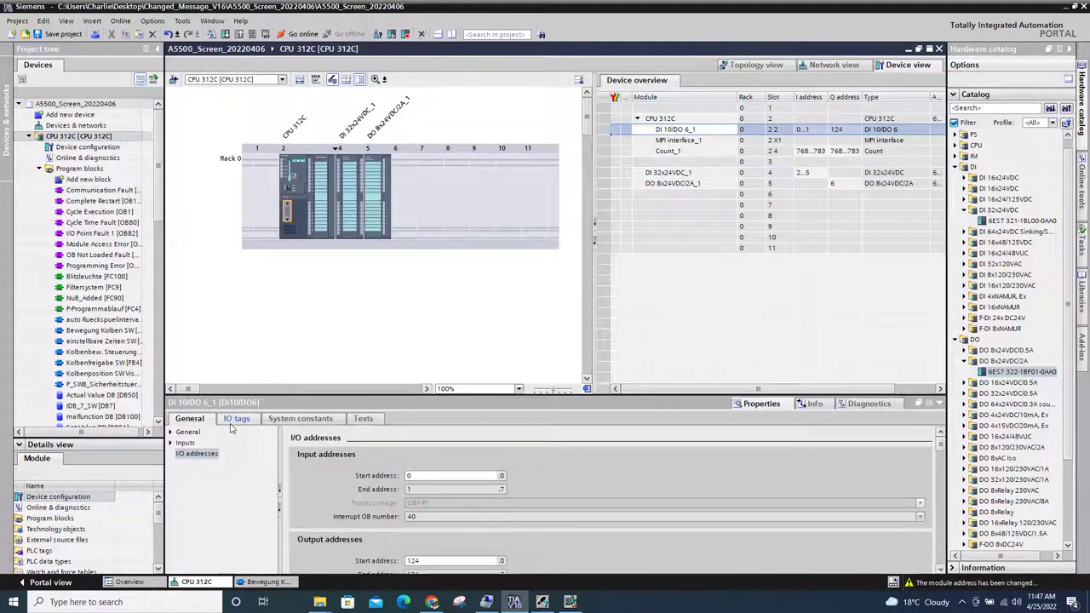
pyautogui.click(236, 419)
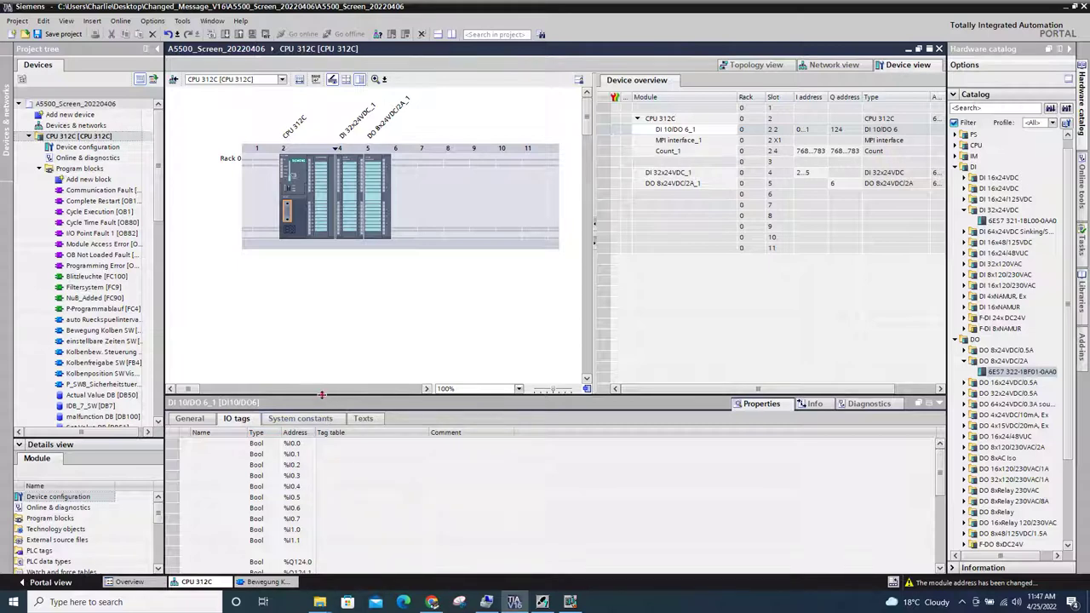
pyautogui.moveTo(322, 395); pyautogui.dragTo(322, 223)
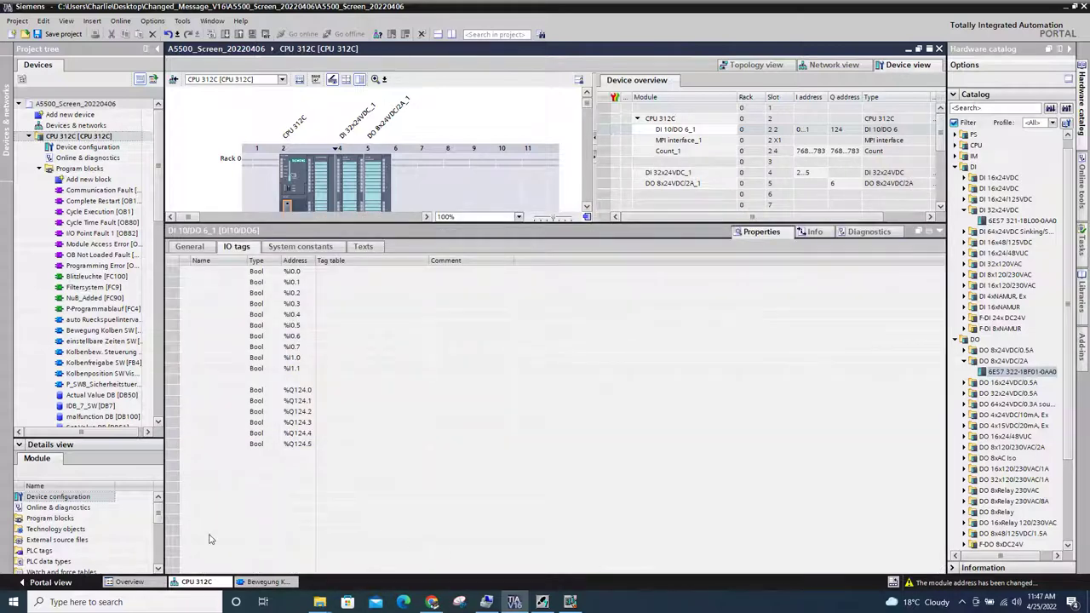
pyautogui.click(214, 281)
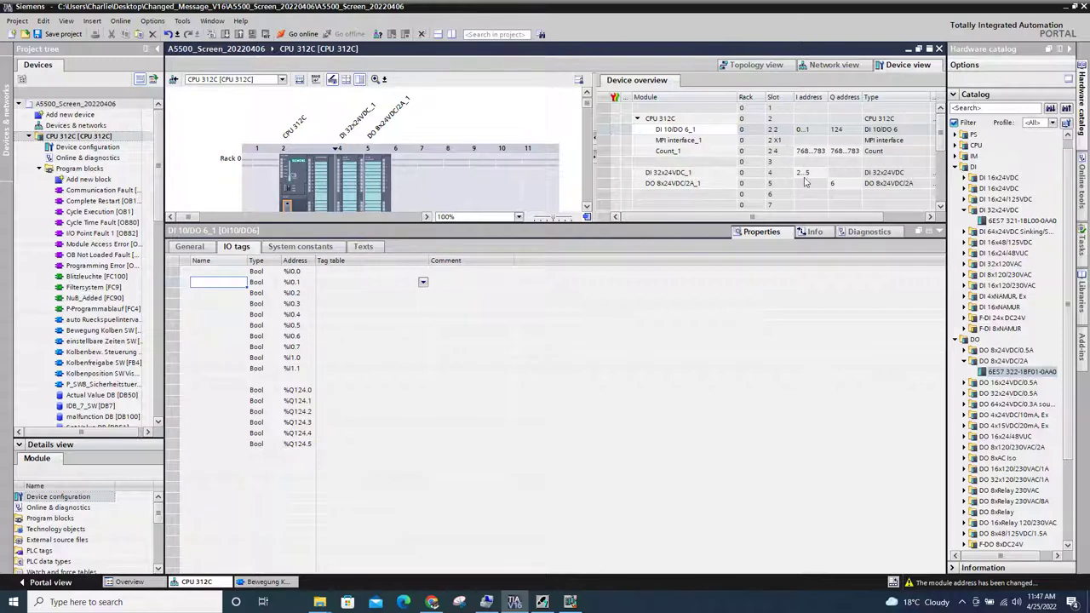
# Browse the DI 32x24VDC_1 tag list and select the tag names E 0.0 through E 1.1.
pyautogui.click(804, 174)
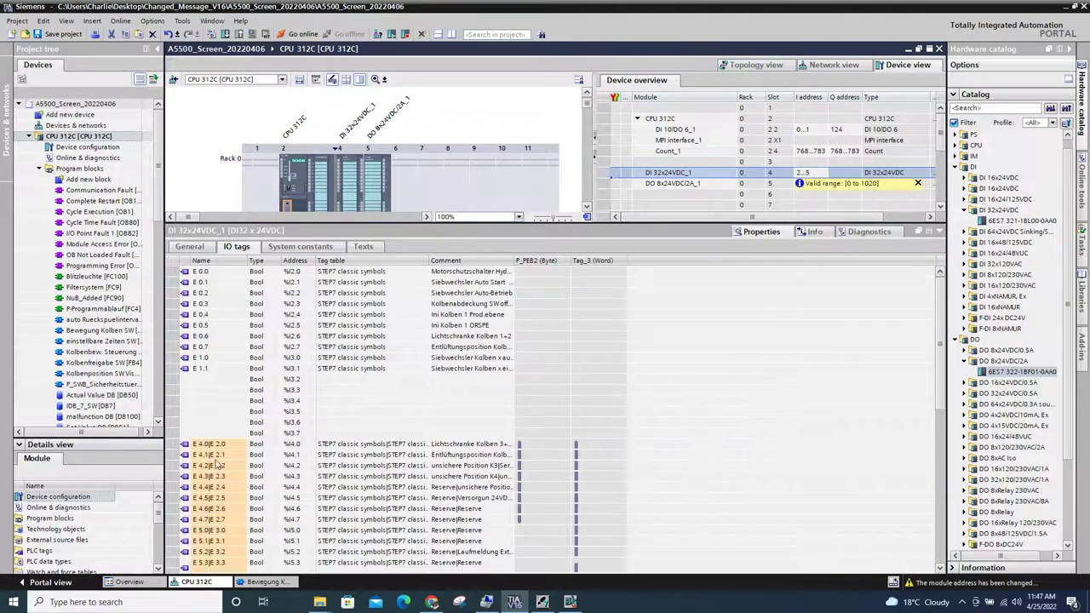
pyautogui.click(216, 456)
pyautogui.scroll(-3, 219, 490)
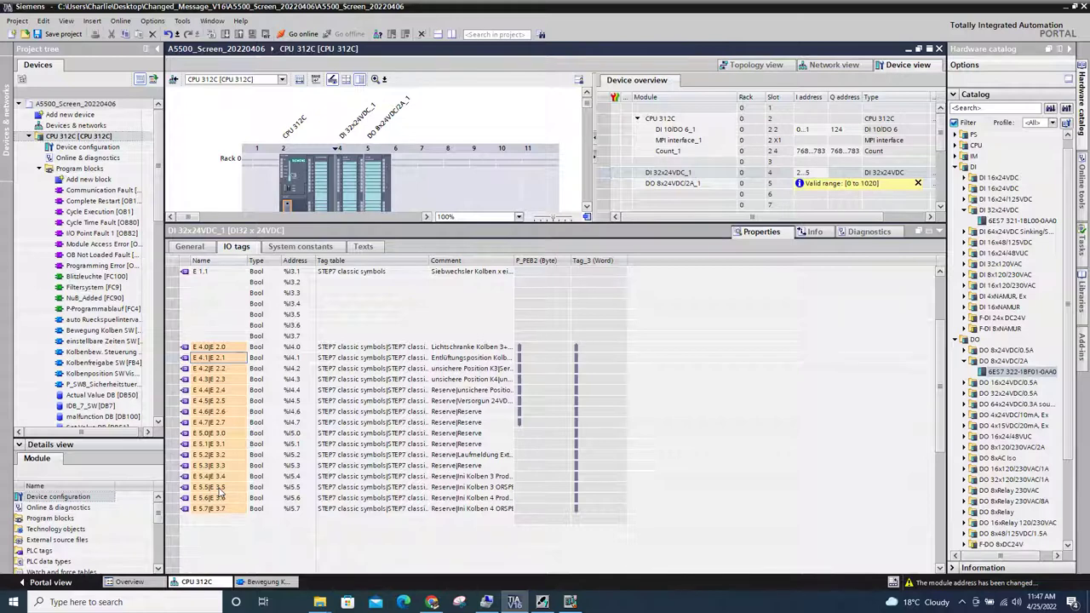
pyautogui.scroll(3, 220, 492)
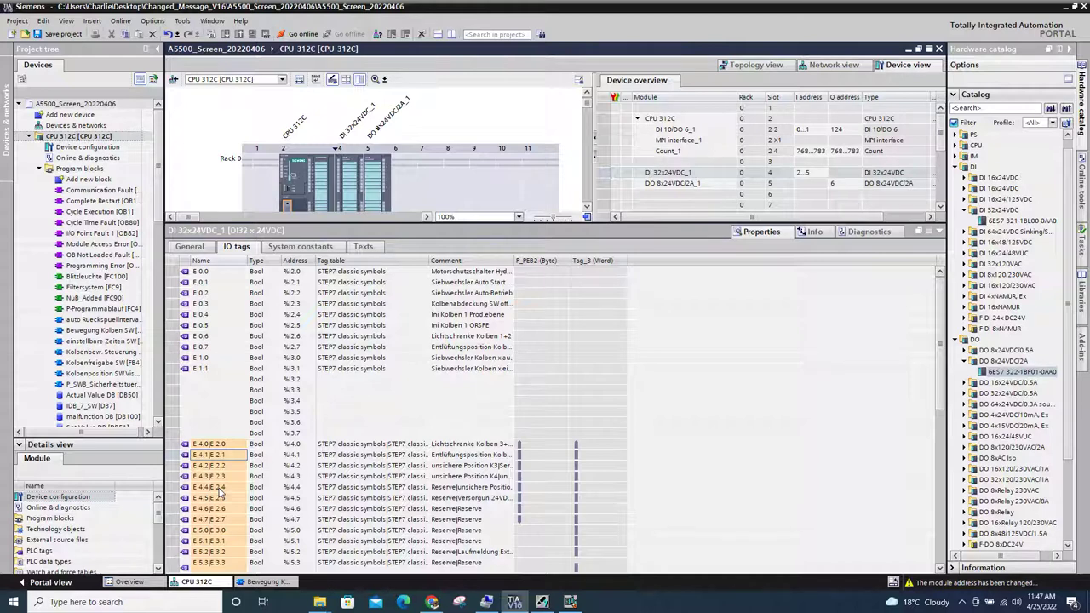
pyautogui.scroll(-2, 220, 492)
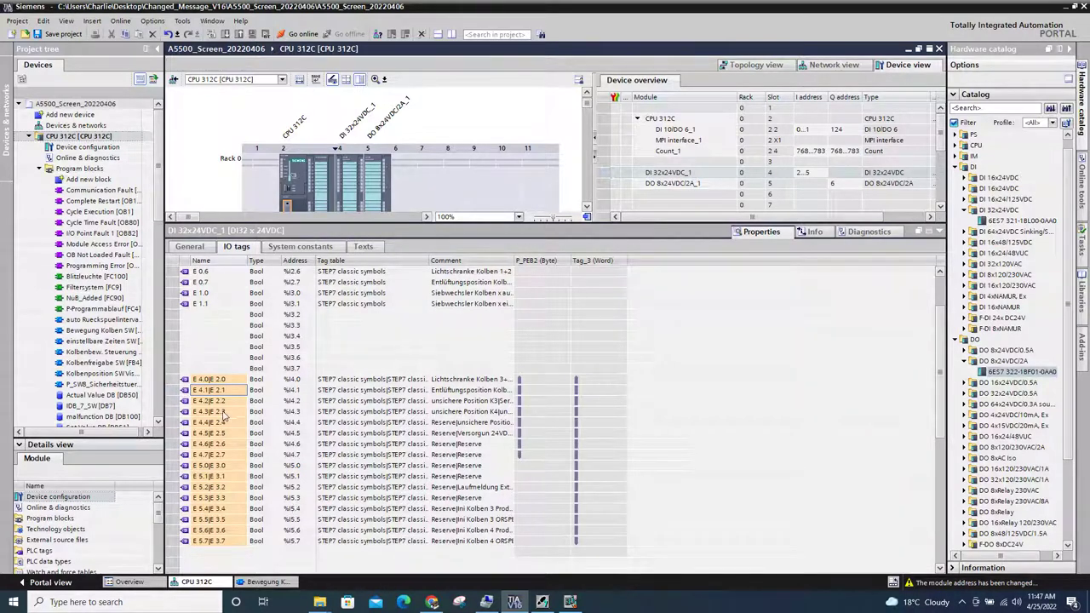
pyautogui.scroll(2, 241, 451)
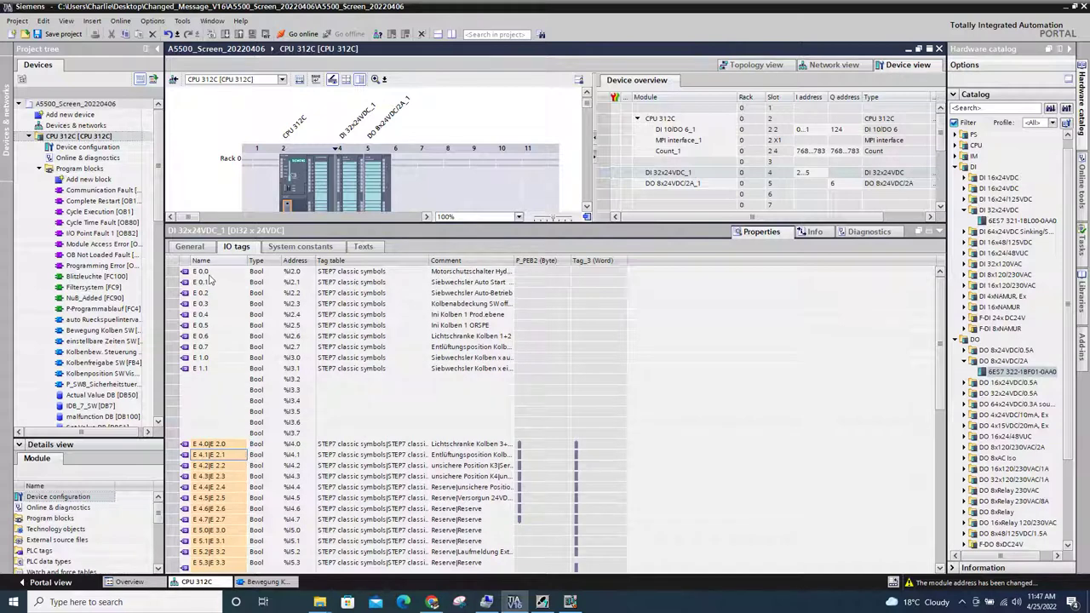
pyautogui.moveTo(208, 274); pyautogui.dragTo(212, 369)
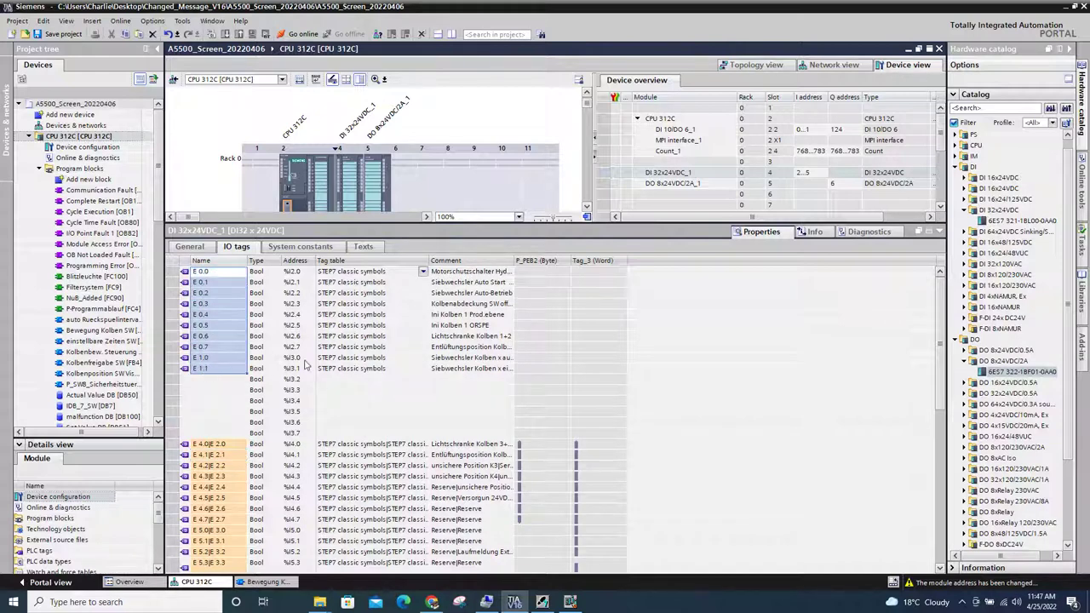
# Step through DO 8x24VDC/2A_1 and DI 32x24VDC_1 back to DI 10/DO 6's address tags.
pyautogui.click(809, 184)
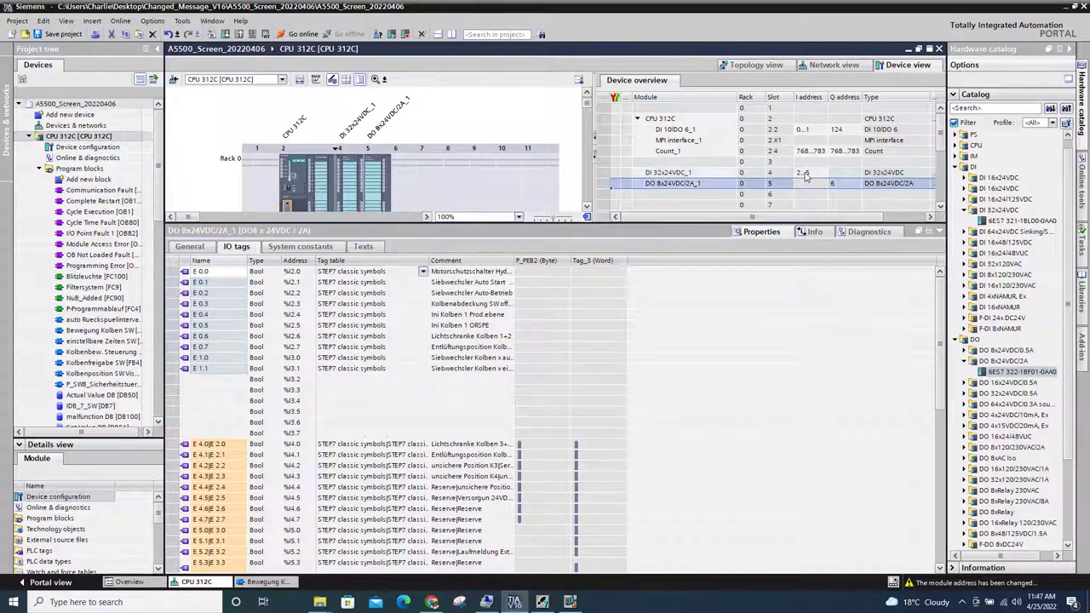
pyautogui.click(805, 173)
pyautogui.click(805, 173)
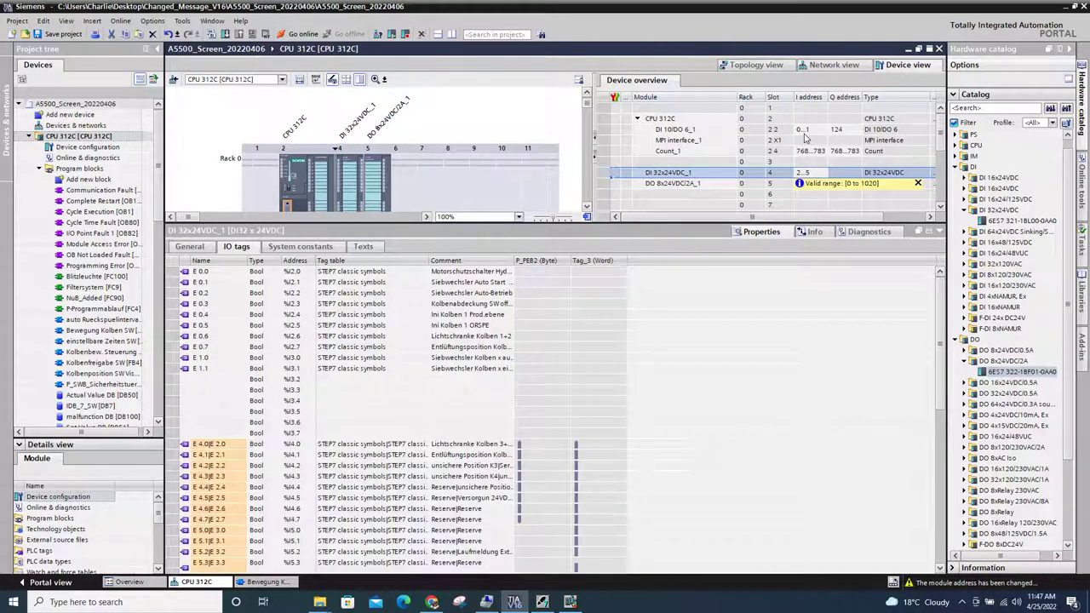
pyautogui.click(805, 131)
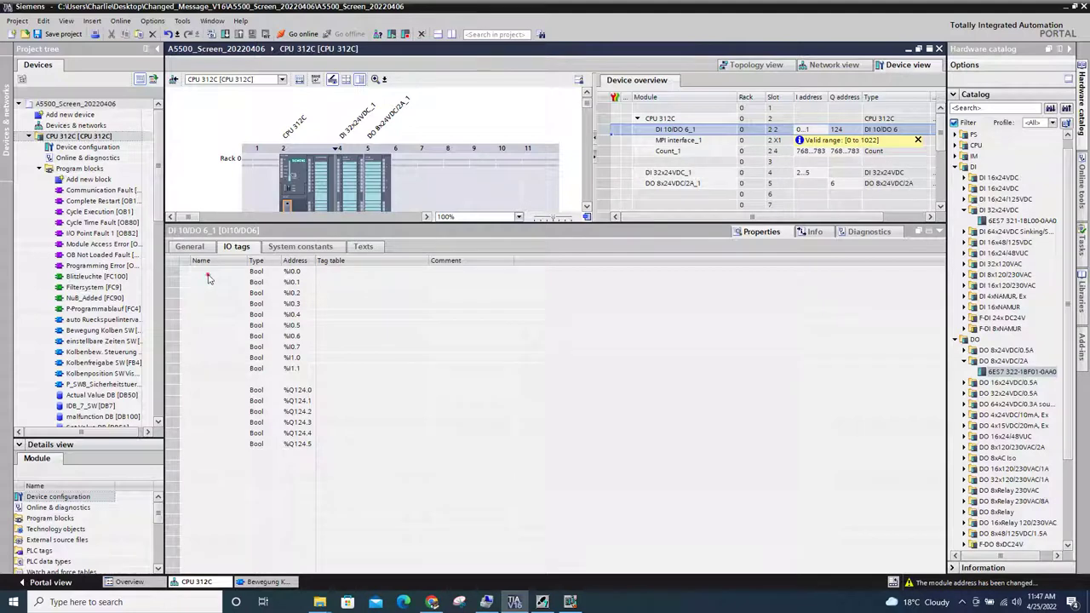
# Select DI 10/DO 6's empty tag names, then collapse the Properties pane so the rack fills the editor.
pyautogui.moveTo(209, 275); pyautogui.dragTo(204, 445)
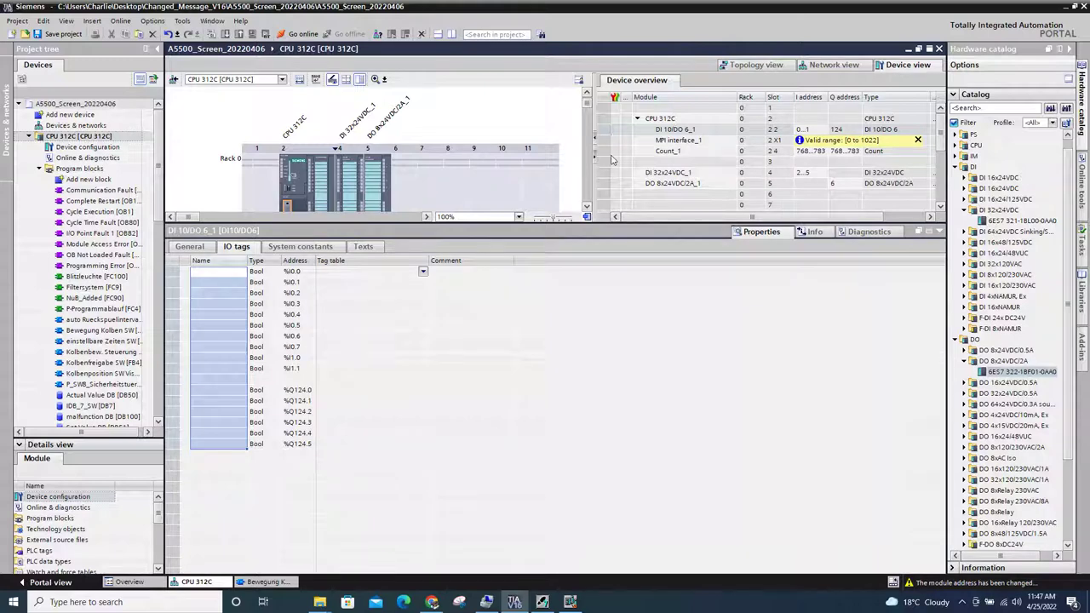
pyautogui.click(404, 179)
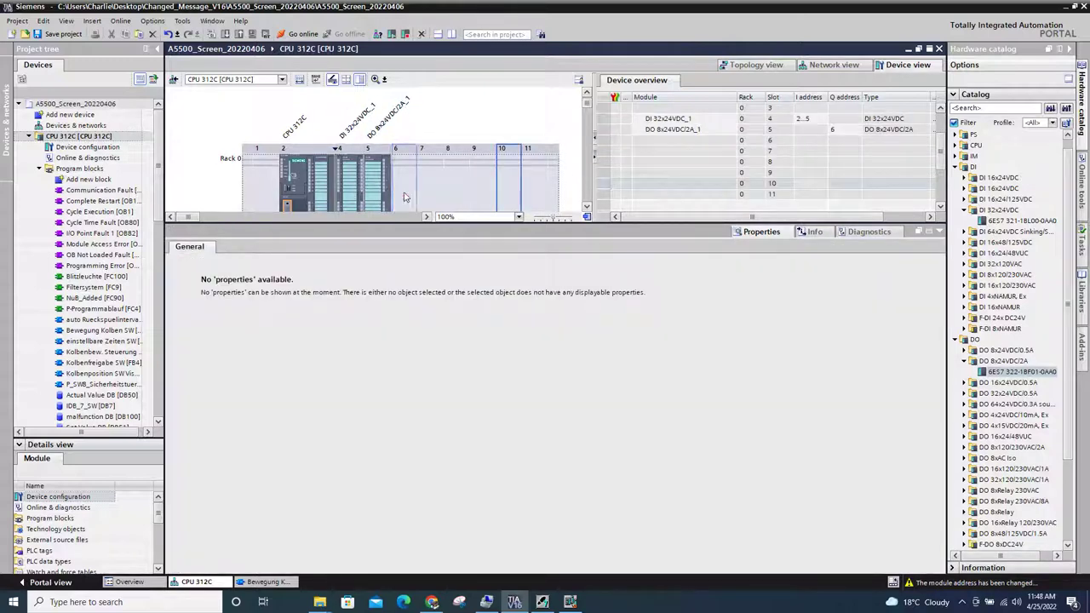
pyautogui.click(454, 106)
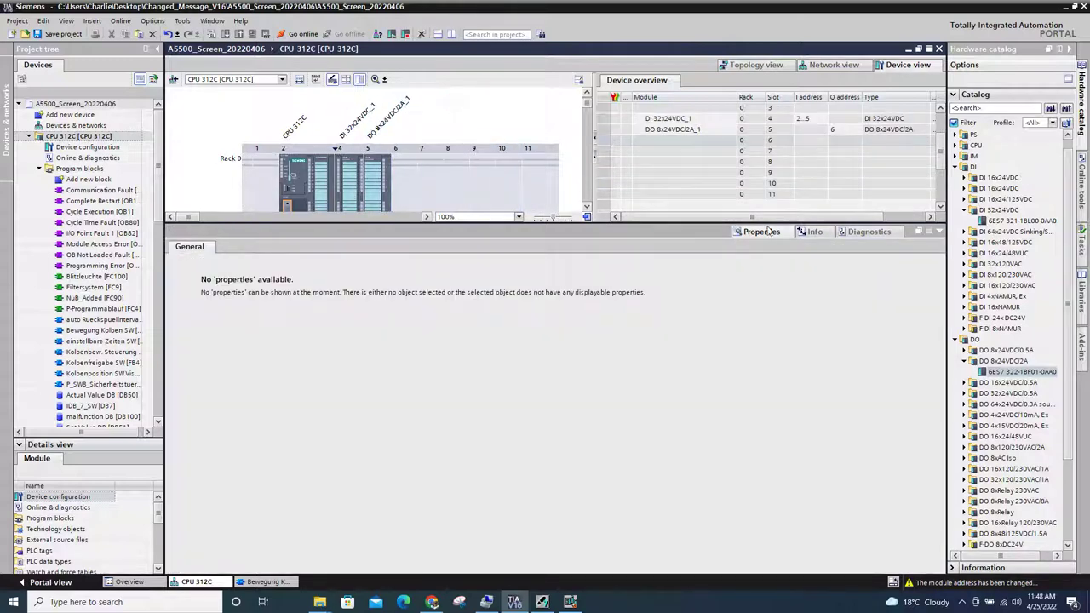
pyautogui.click(933, 232)
pyautogui.click(787, 176)
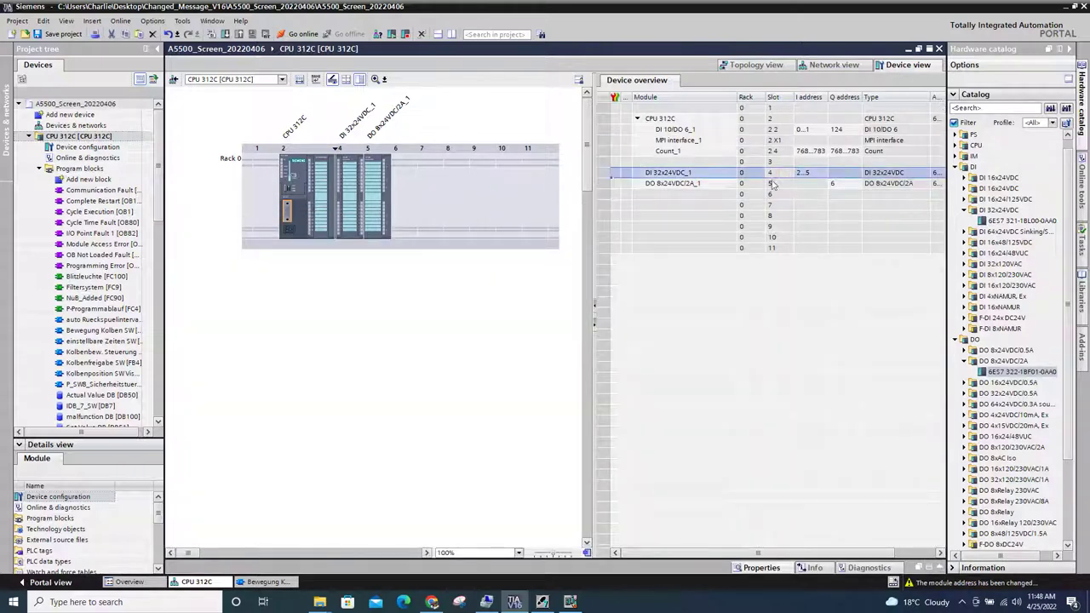
pyautogui.click(434, 319)
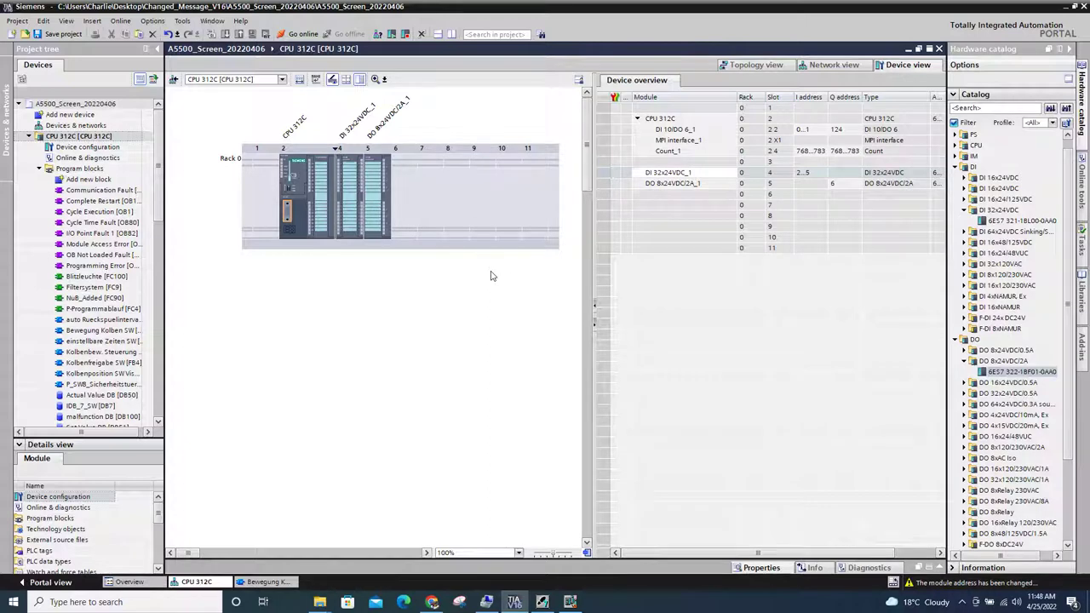
# Undo the address changes, then redo to restore CPU 312C with DI 10/DO 6 at 124...125.
pyautogui.click(552, 224)
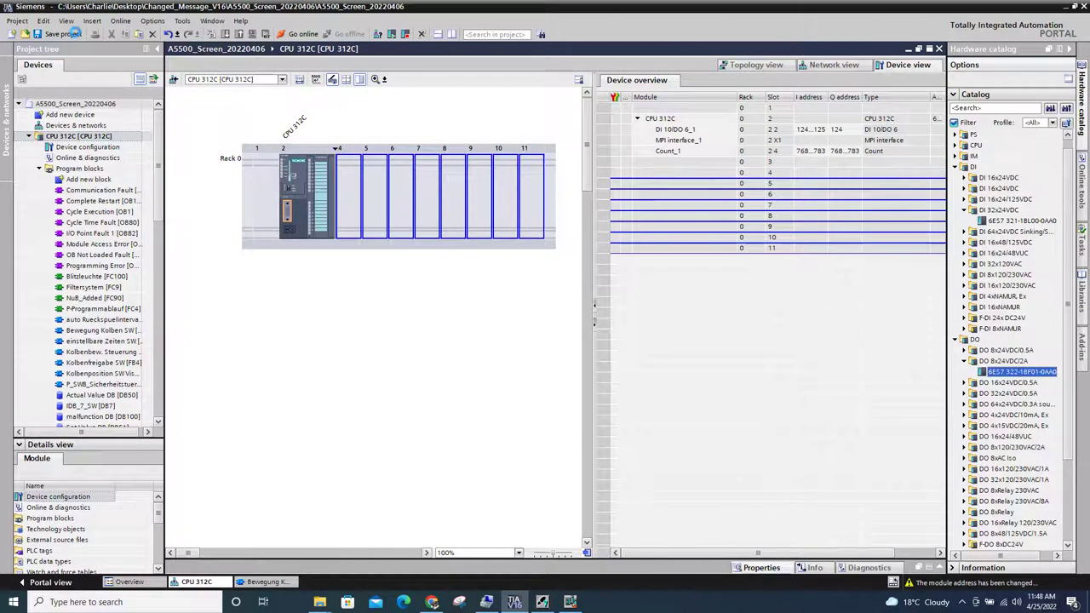
pyautogui.click(657, 323)
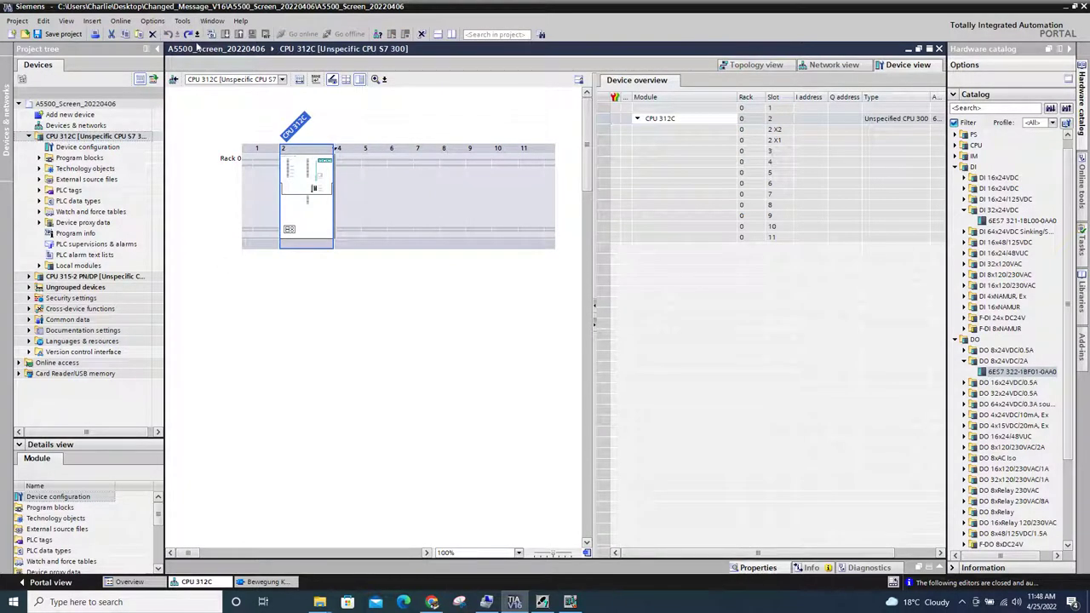
pyautogui.click(187, 34)
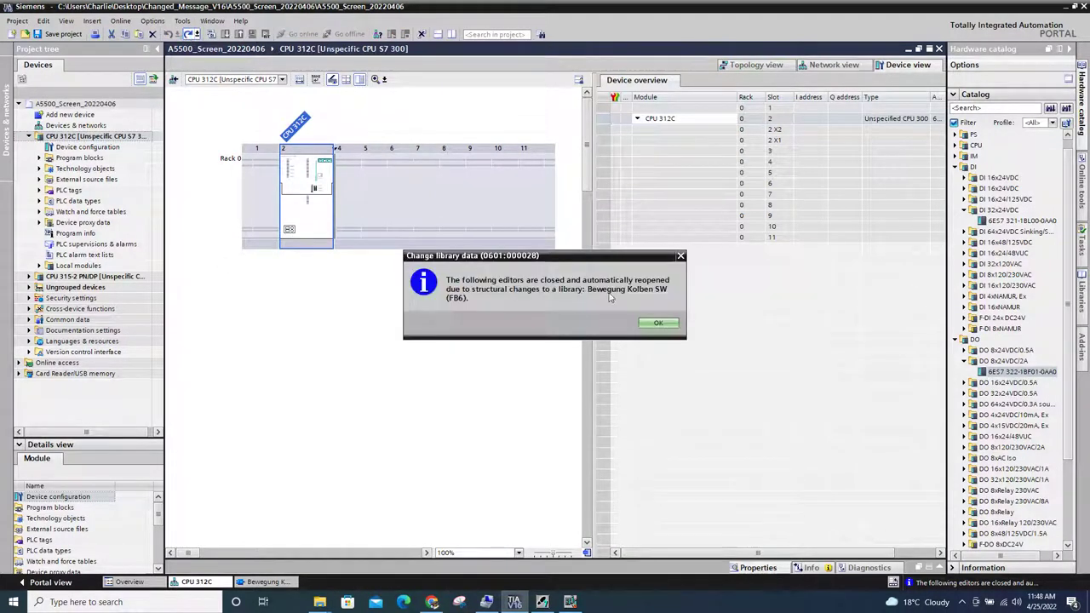
pyautogui.click(658, 323)
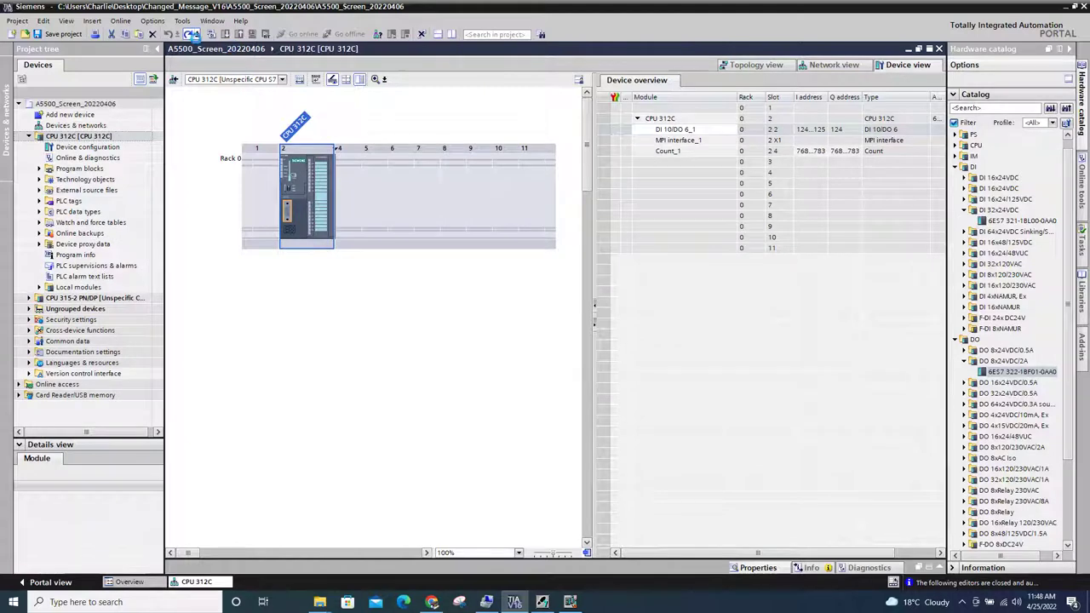
pyautogui.click(190, 34)
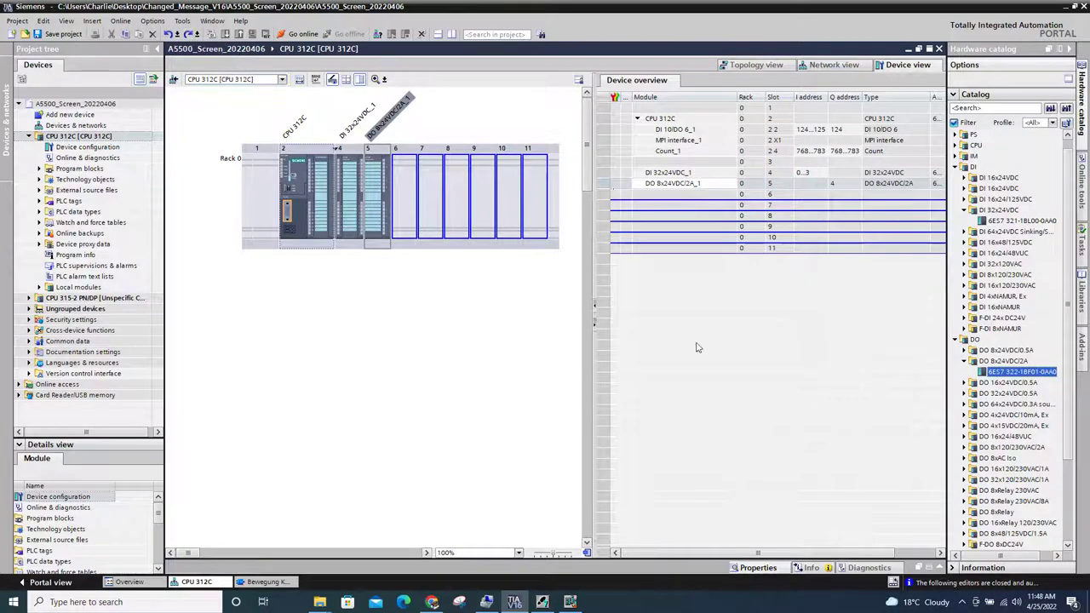
# Check the DI 10/DO 6 and DI 32x24VDC input address ranges in the device overview.
pyautogui.click(811, 119)
pyautogui.click(811, 128)
pyautogui.click(805, 173)
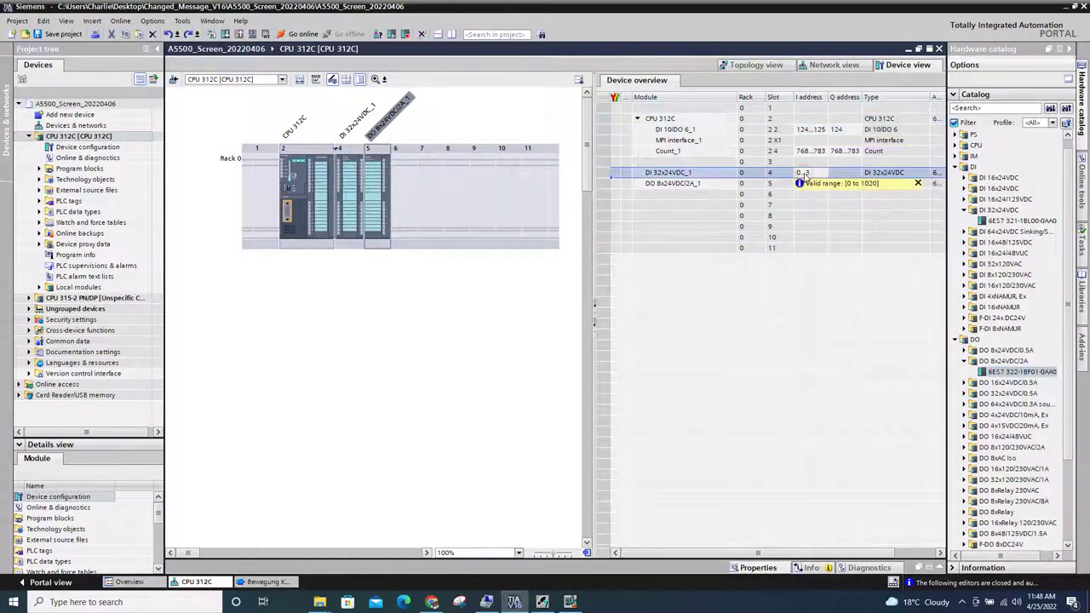
pyautogui.doubleClick(805, 174)
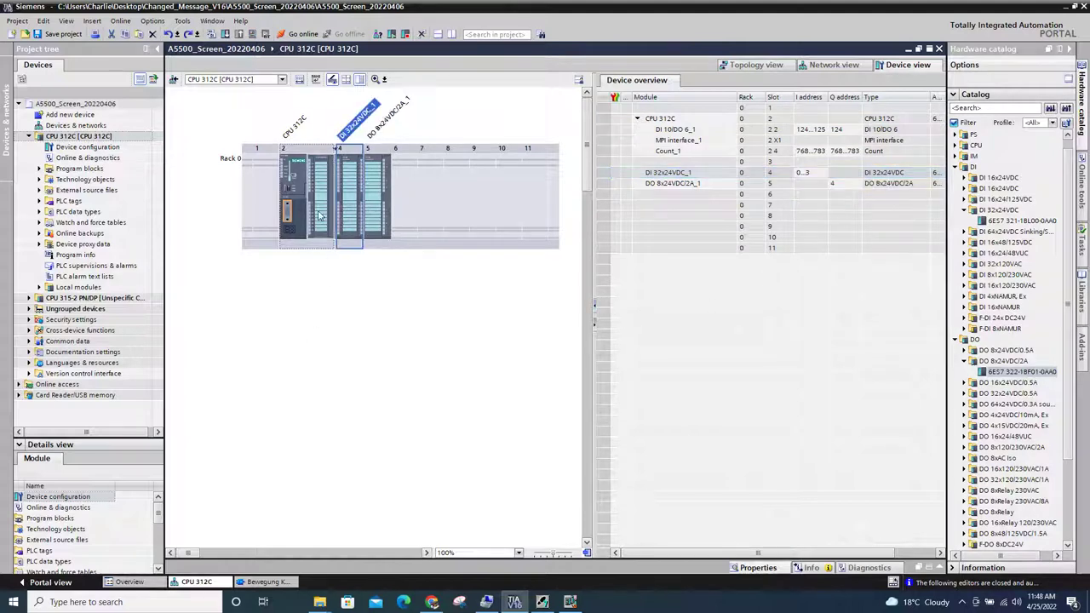
# Set the DI 32x24VDC input start address to 2, choosing not to change tags.
pyautogui.click(350, 209)
pyautogui.doubleClick(351, 208)
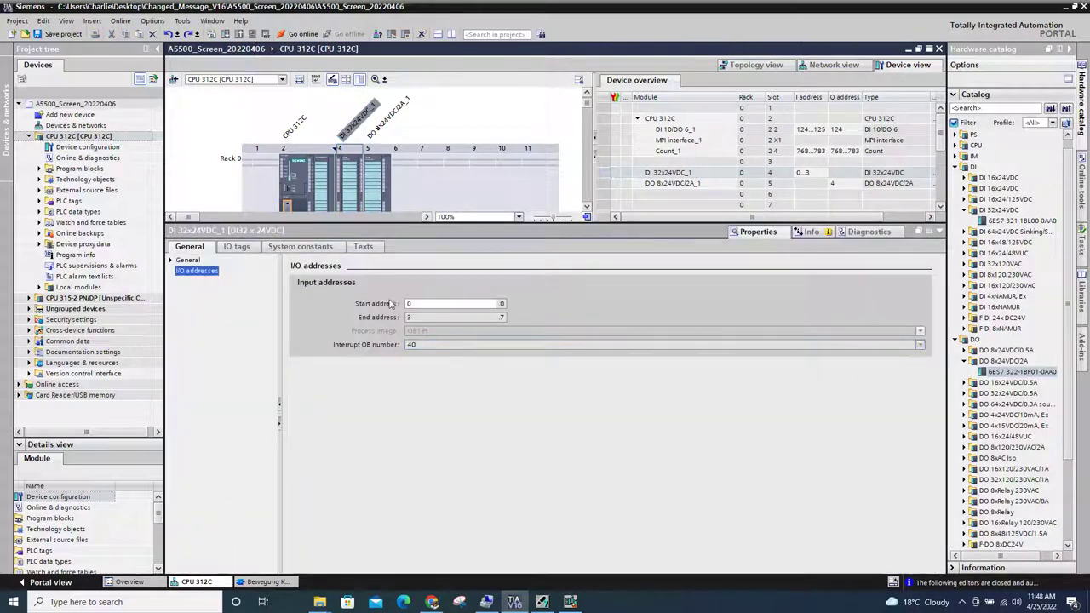
pyautogui.click(419, 303)
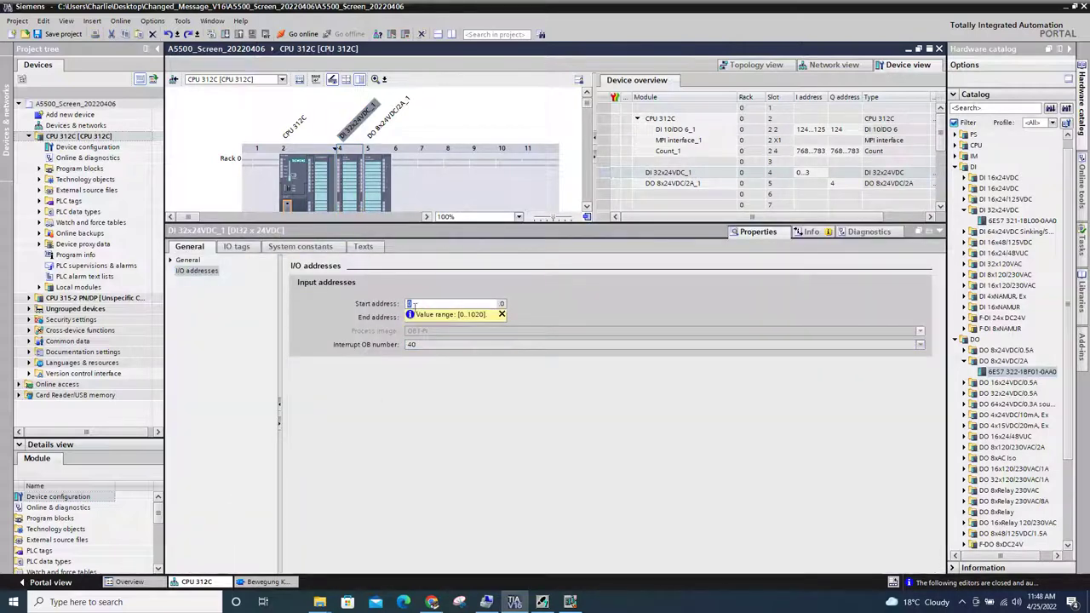
pyautogui.write('2')
pyautogui.click(444, 345)
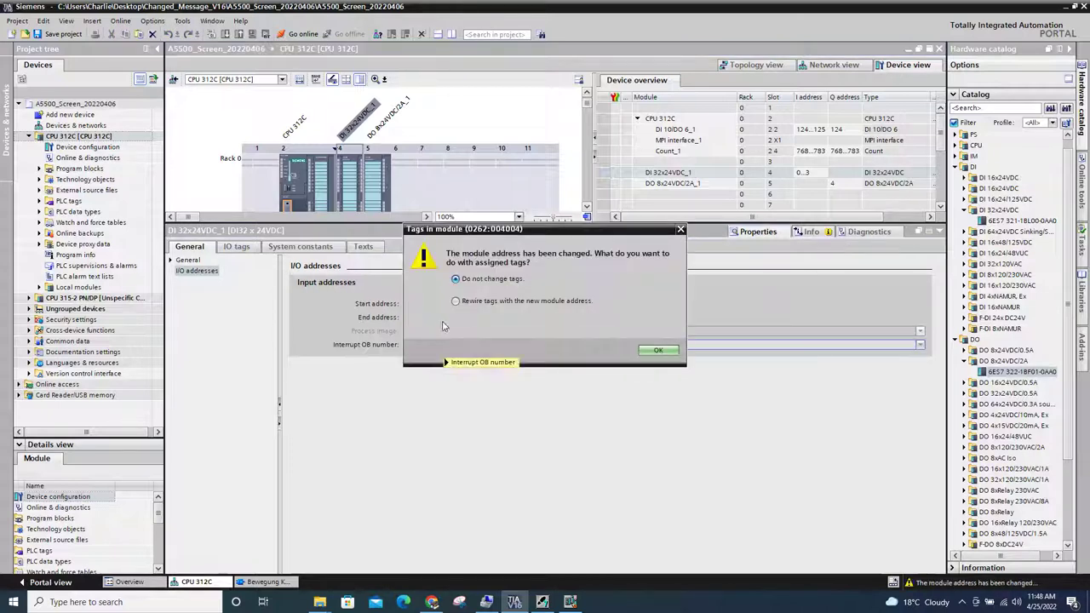
pyautogui.click(658, 351)
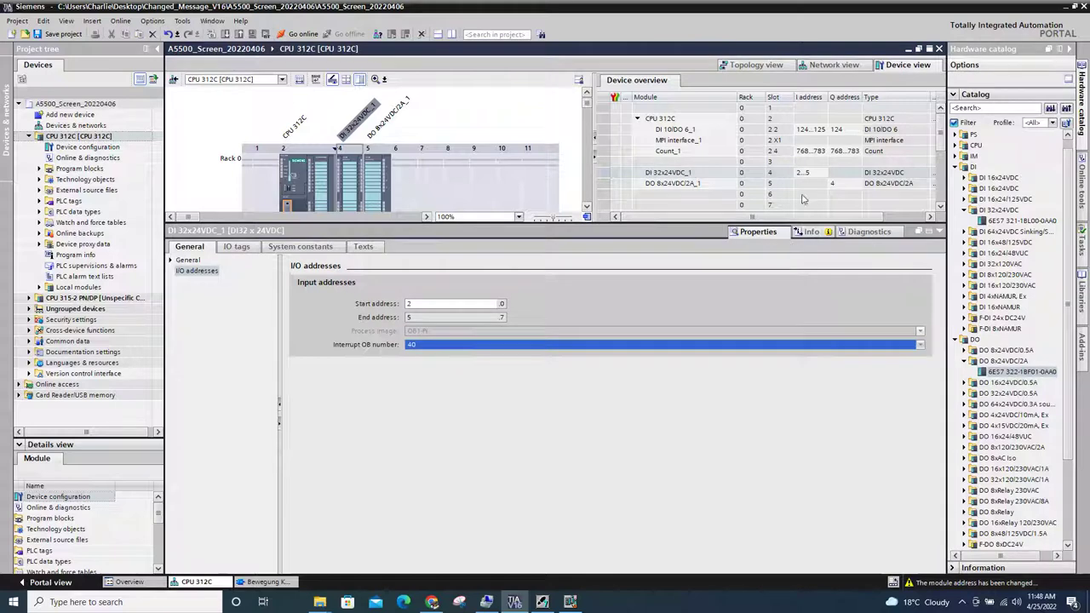
# Set the DO 8x24VDC/2A output address to 6.
pyautogui.click(847, 185)
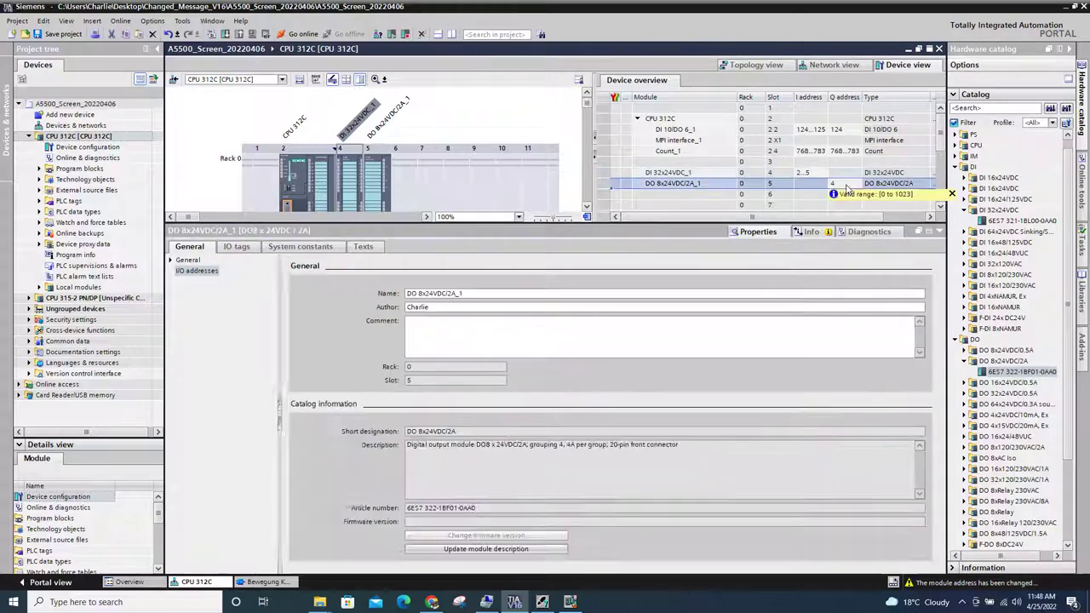
pyautogui.write('6')
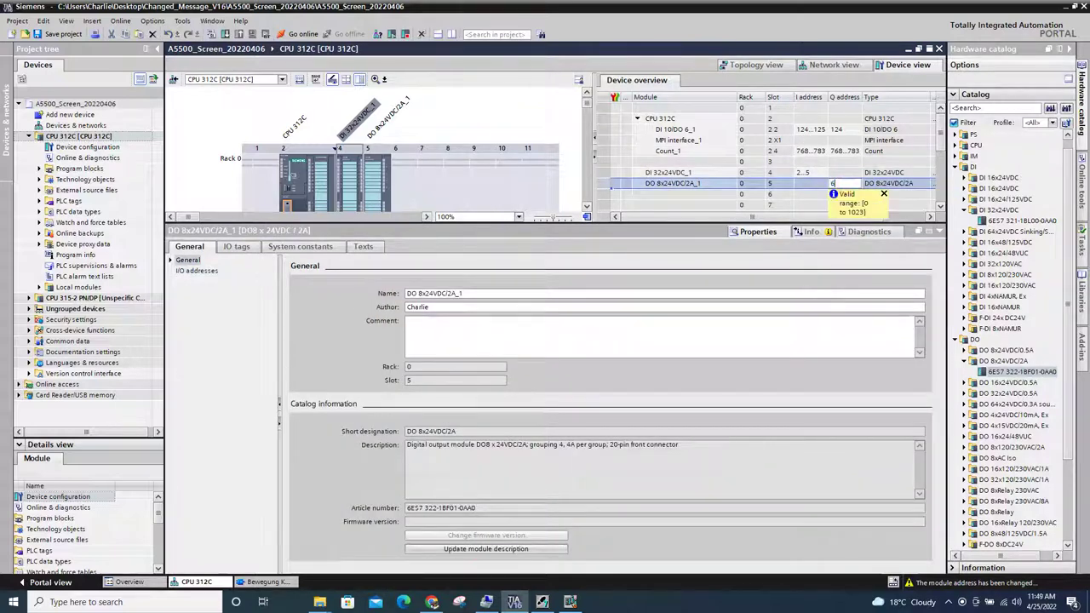
pyautogui.click(813, 130)
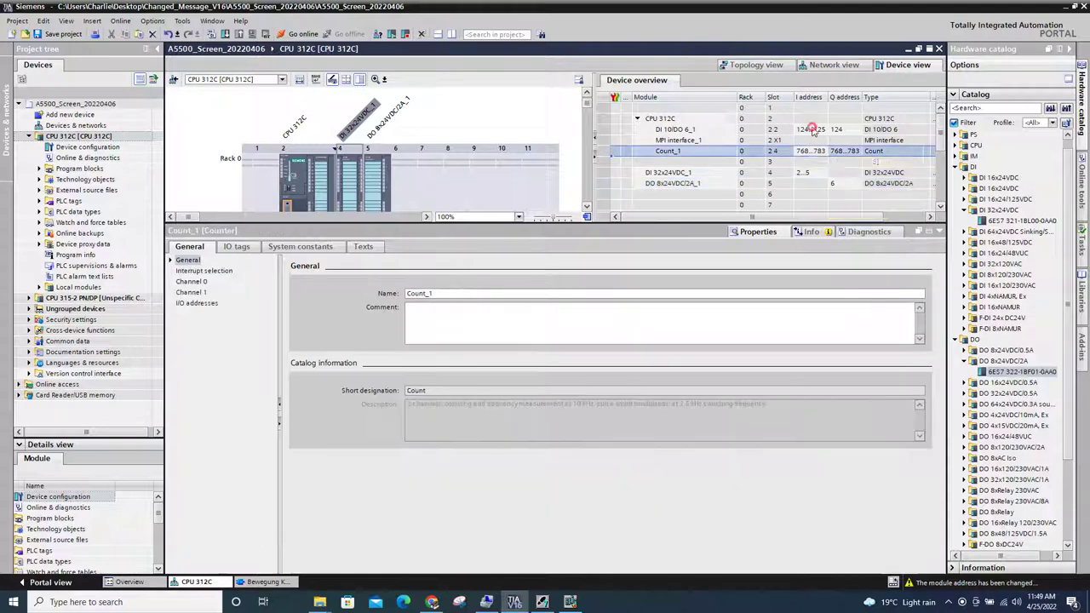
# Set the DI 10/DO 6 input start address to 0, giving 0...1.
pyautogui.click(809, 130)
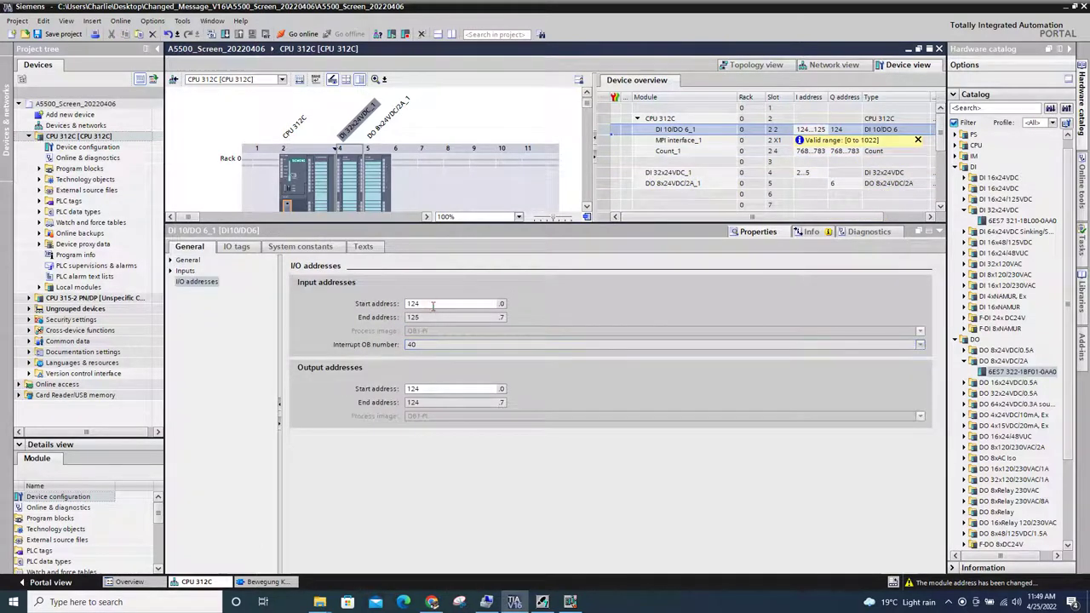
pyautogui.click(432, 307)
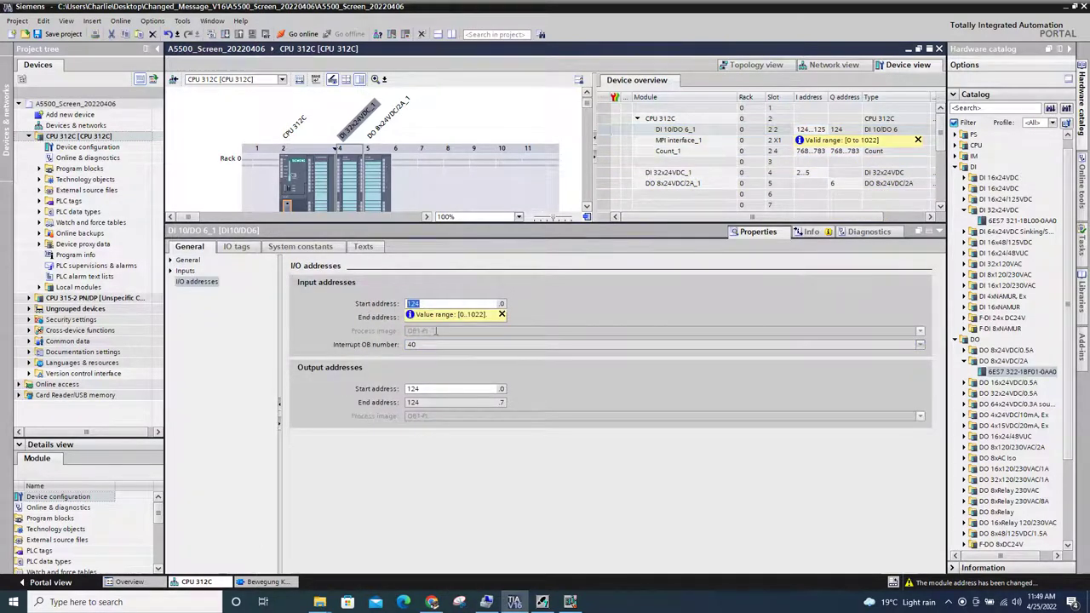
pyautogui.write('0')
pyautogui.press('Return')
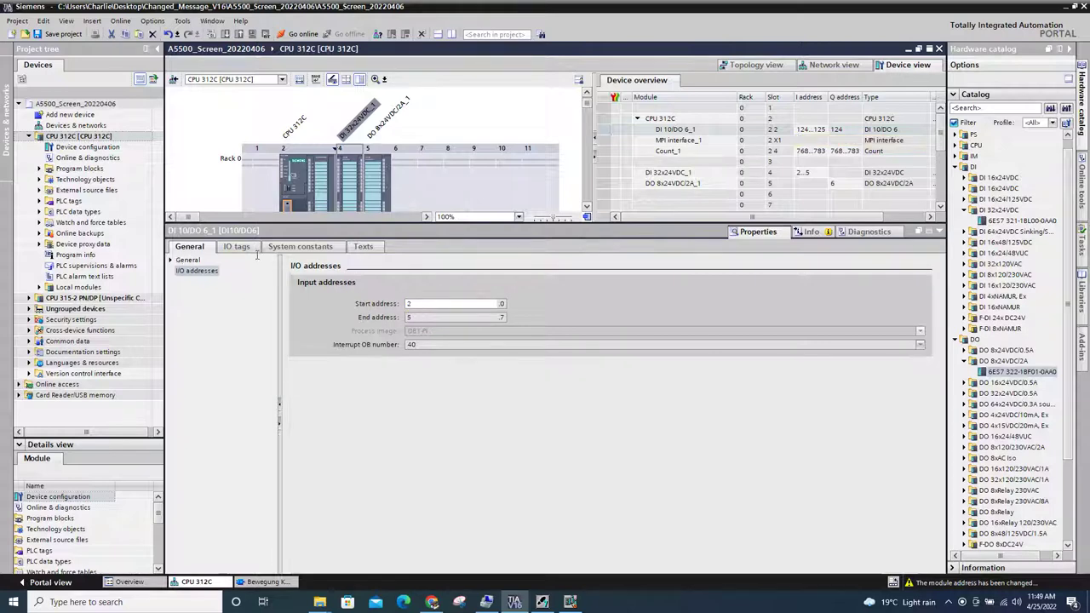
pyautogui.click(235, 247)
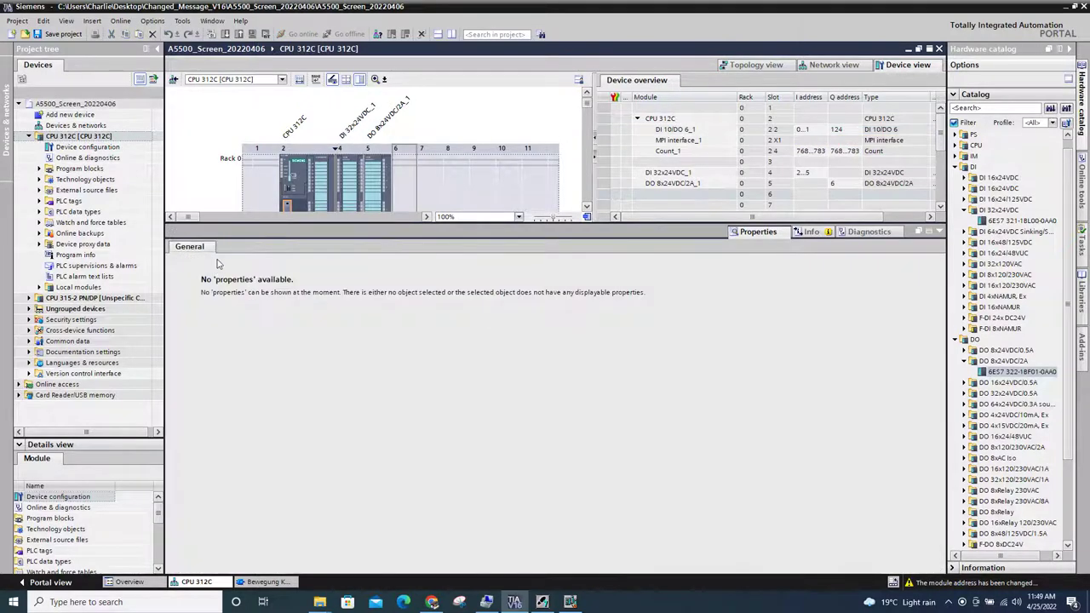
# Set the DI 10/DO 6 output address to 0 and verify tags A 0.0–A 0.5 on %Q0.0–%Q0.5.
pyautogui.click(677, 131)
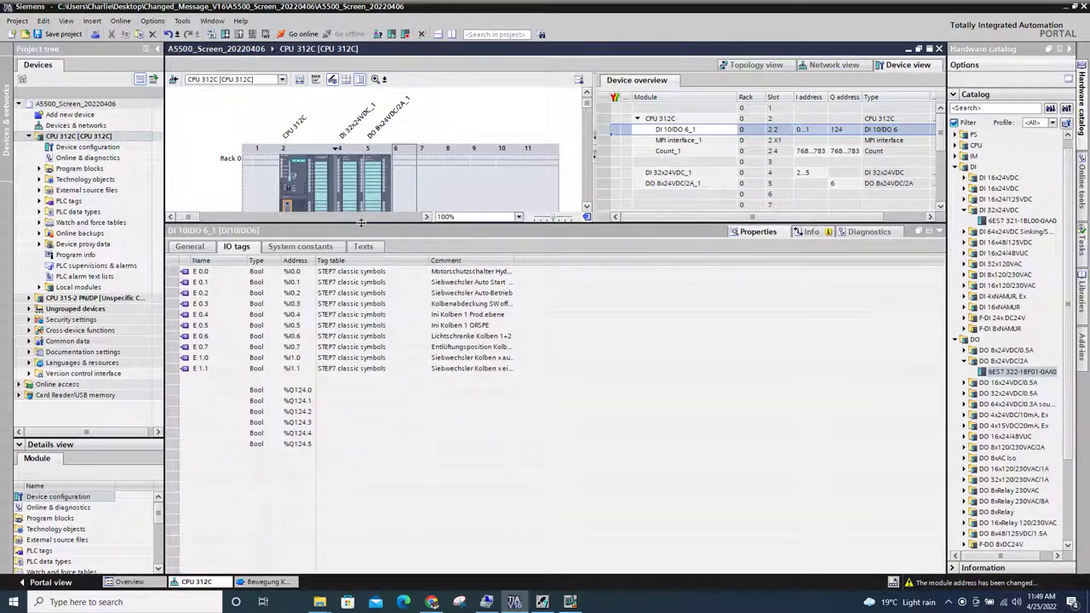
pyautogui.click(854, 131)
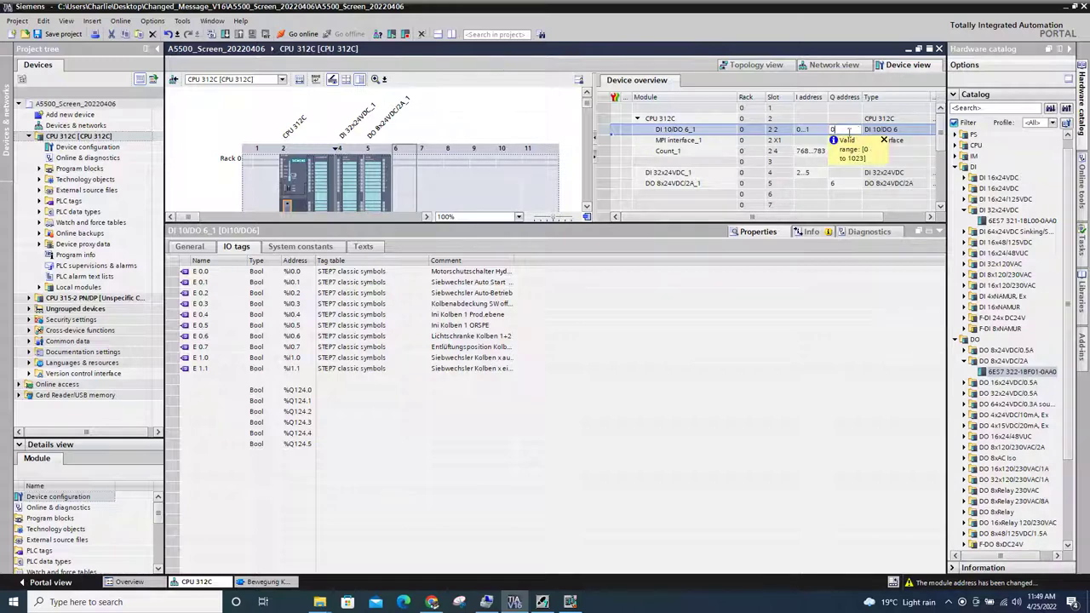
pyautogui.press('Return')
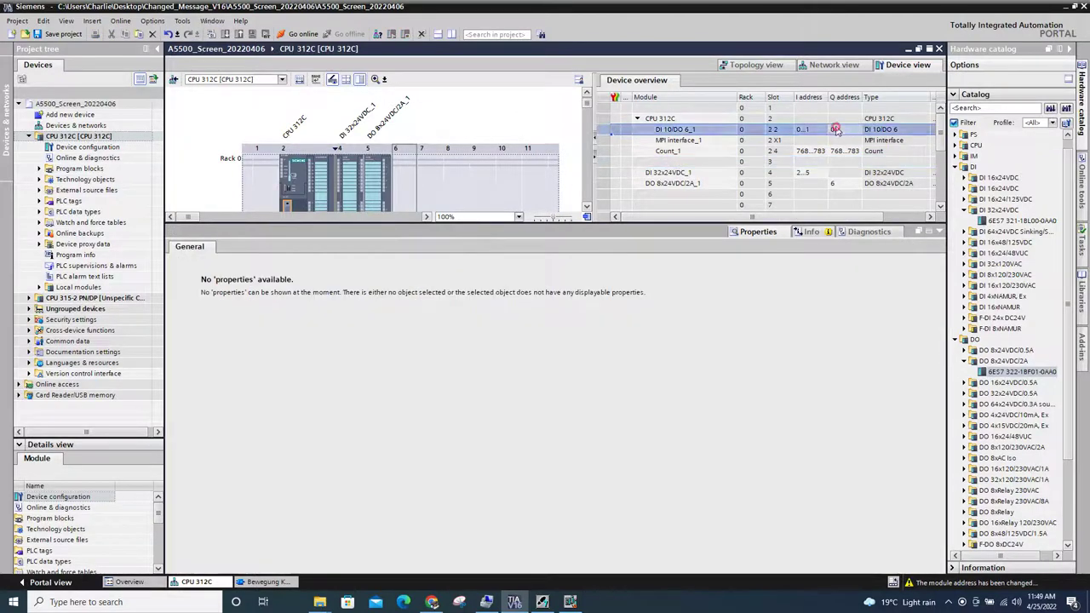
pyautogui.click(223, 413)
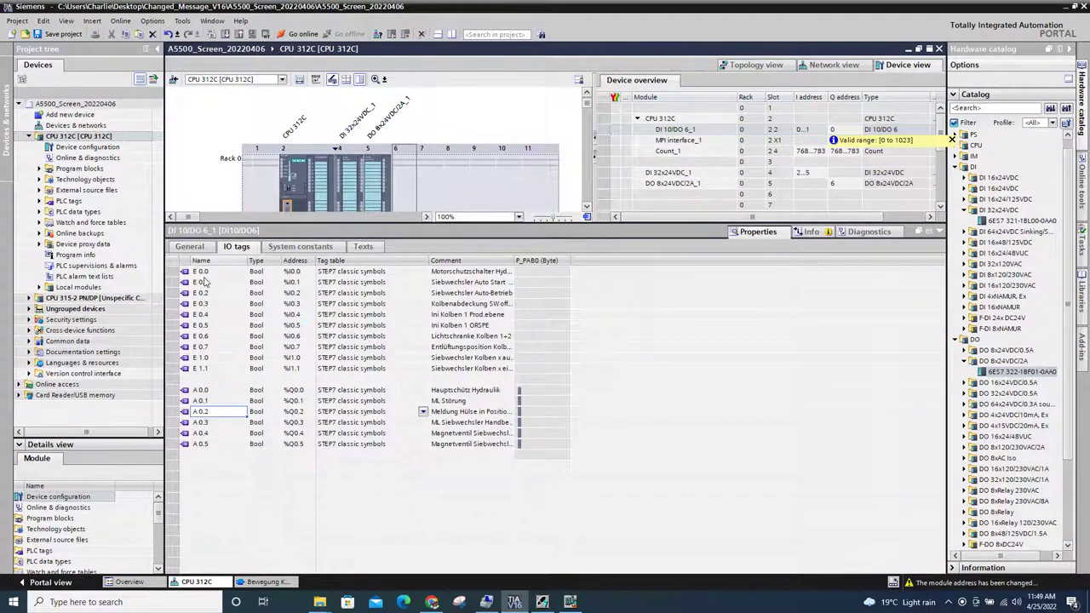
pyautogui.moveTo(203, 271); pyautogui.dragTo(398, 416)
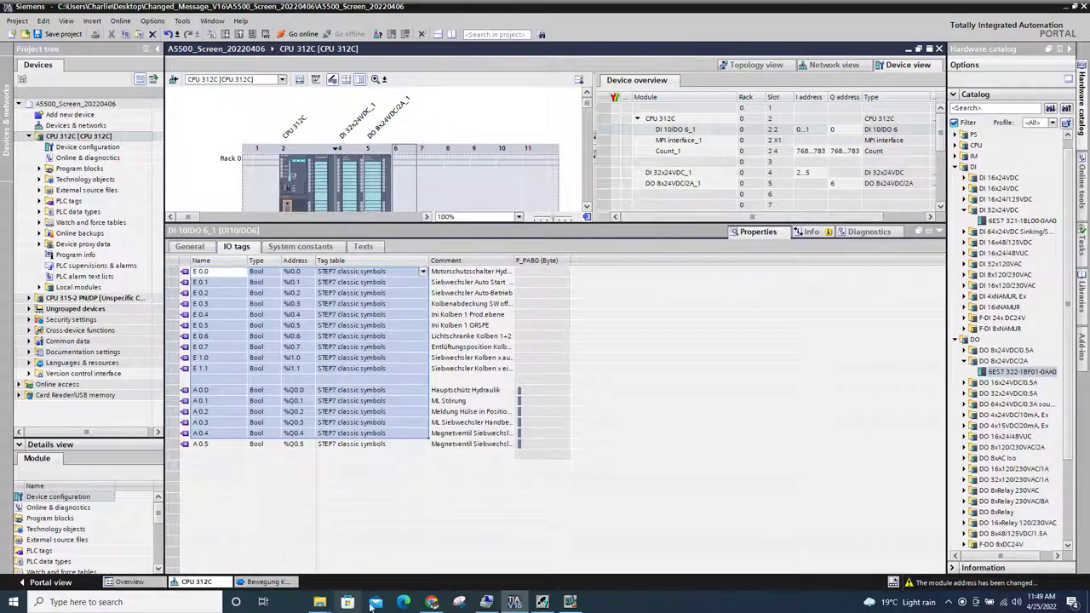
pyautogui.click(570, 602)
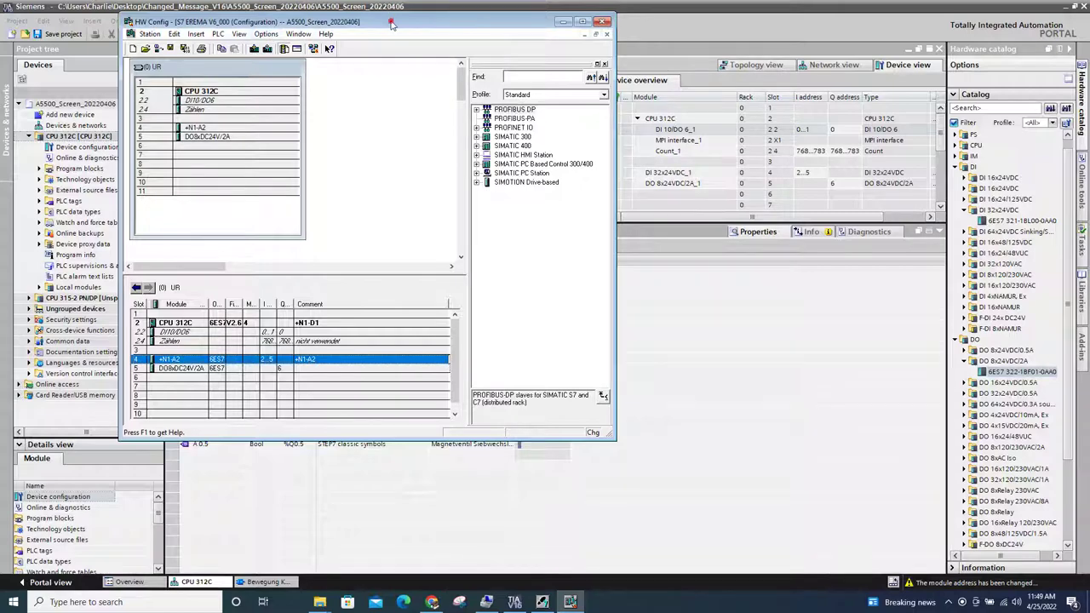
# Review the DI10/DO6 input symbols and comments in Edit Symbols, then close HW Config.
pyautogui.moveTo(393, 23); pyautogui.dragTo(843, 96)
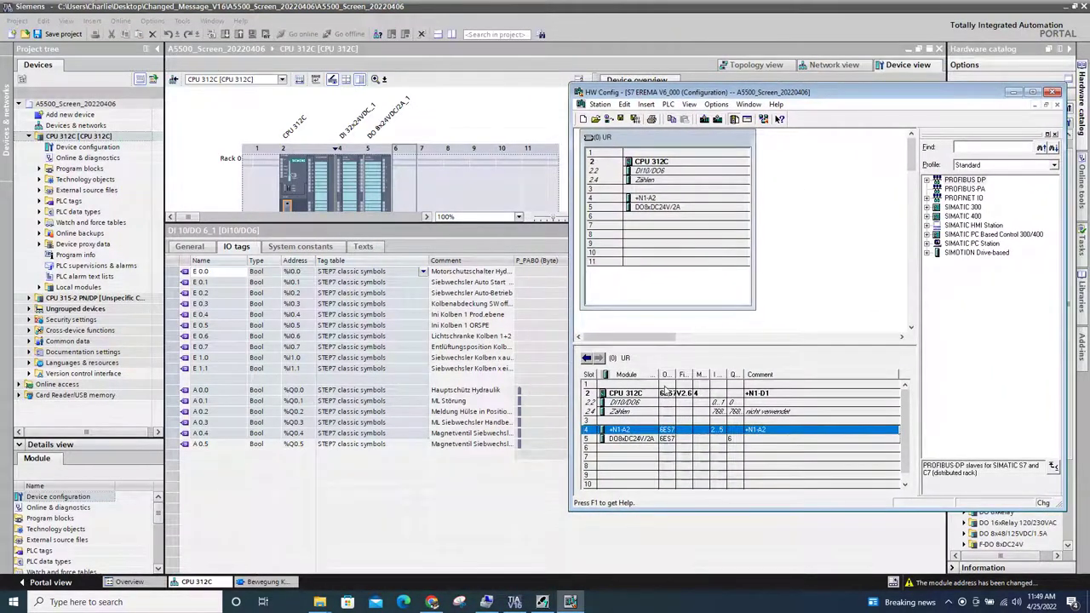
pyautogui.click(632, 402)
pyautogui.rightClick(632, 403)
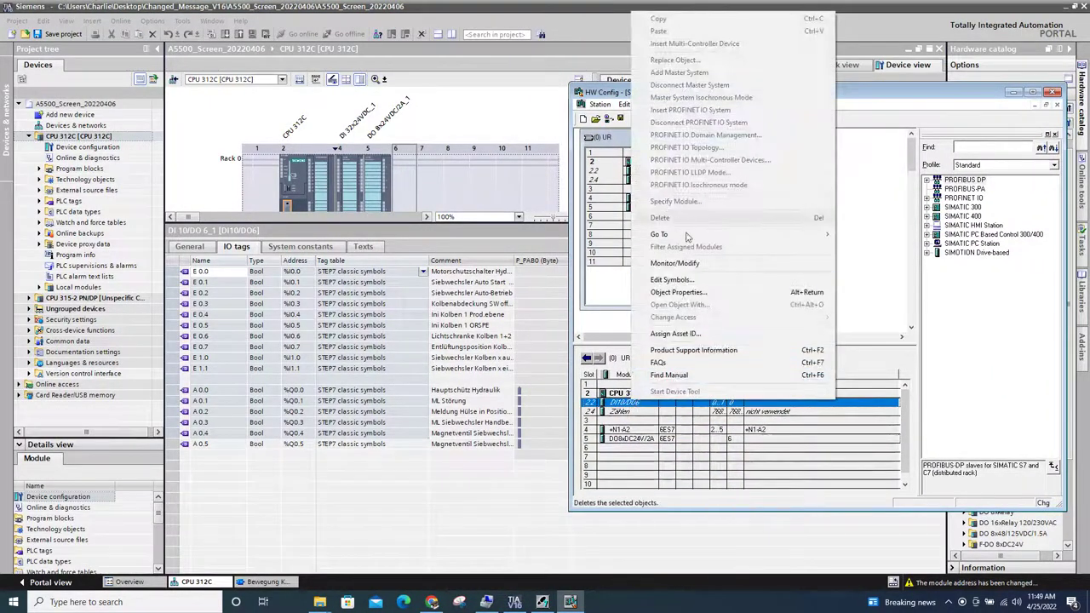
pyautogui.click(677, 279)
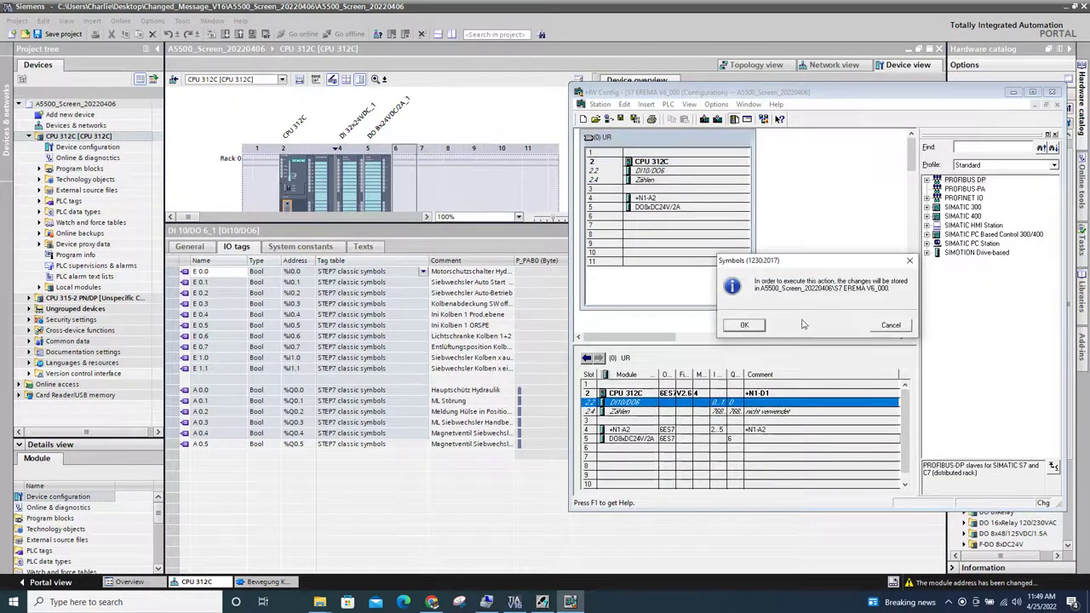
pyautogui.click(741, 325)
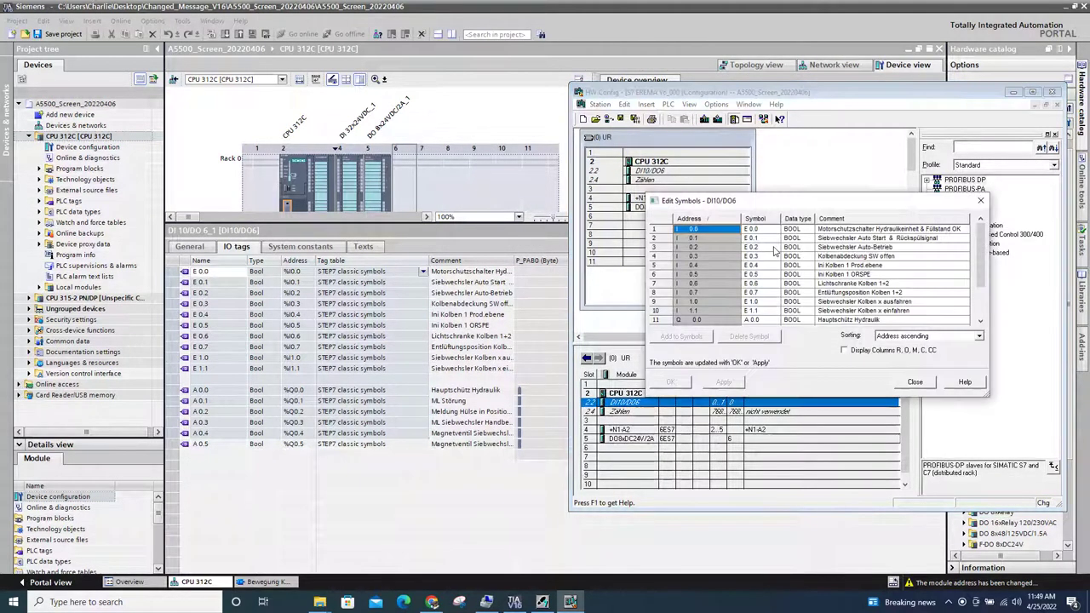
pyautogui.doubleClick(839, 230)
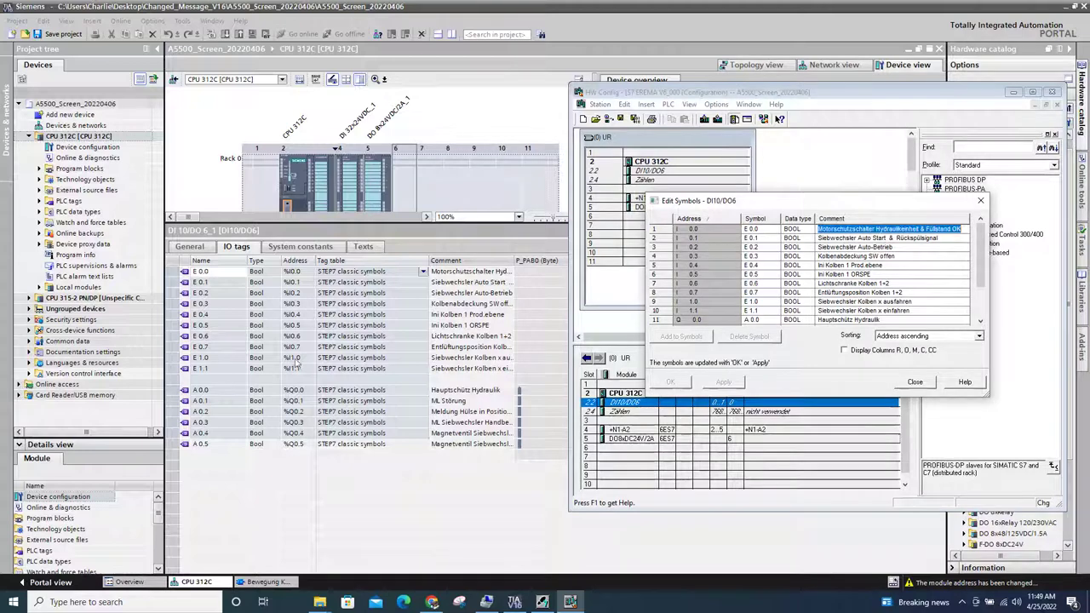
pyautogui.doubleClick(860, 266)
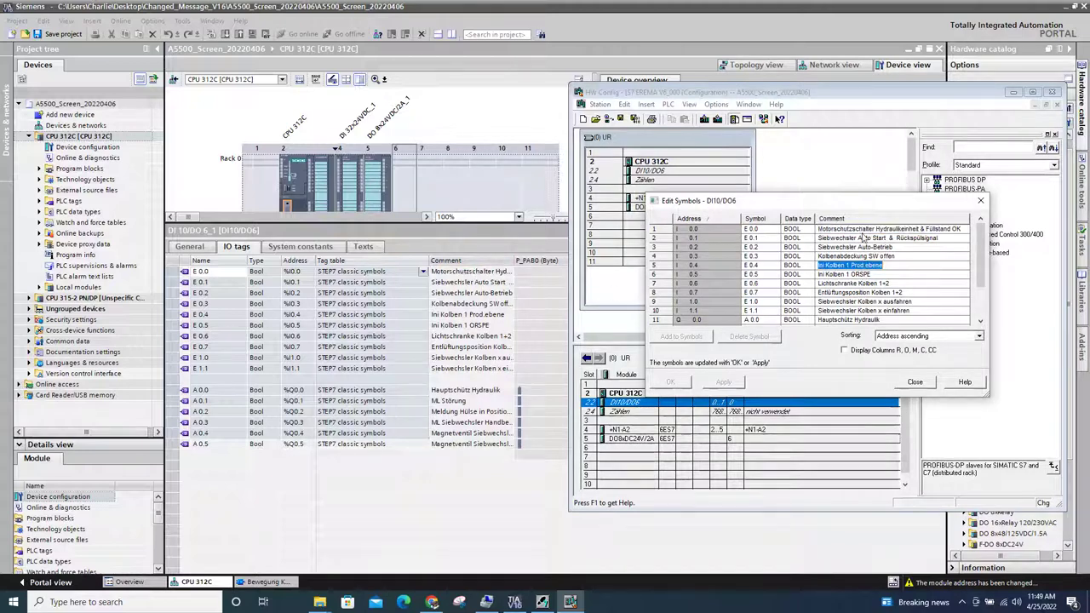
pyautogui.click(914, 382)
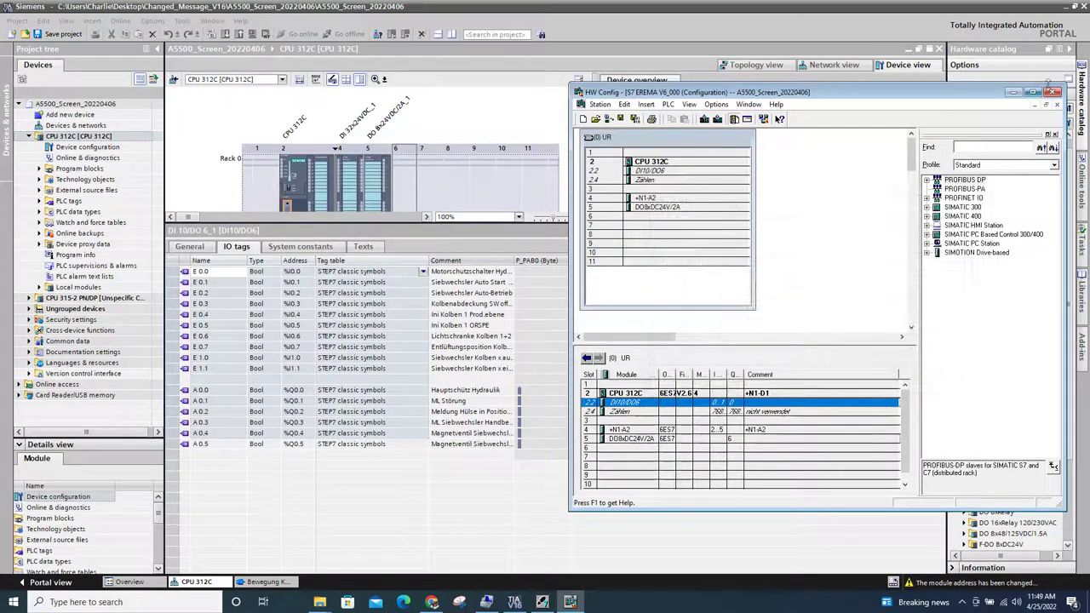
pyautogui.click(1055, 93)
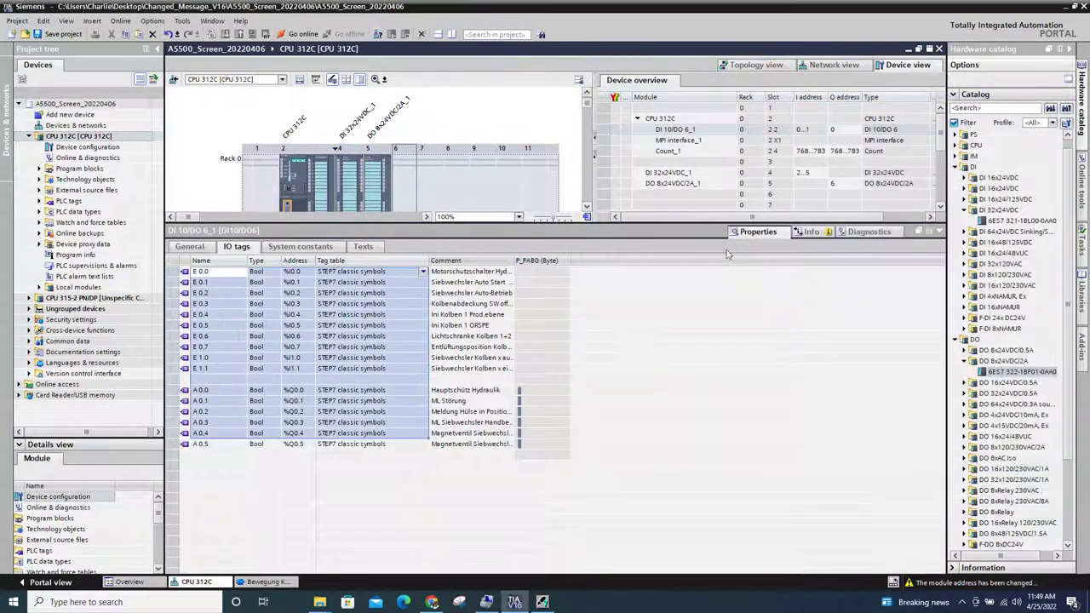
# Collapse the IO tags panel, expand Program blocks, and show the Info message log.
pyautogui.click(942, 231)
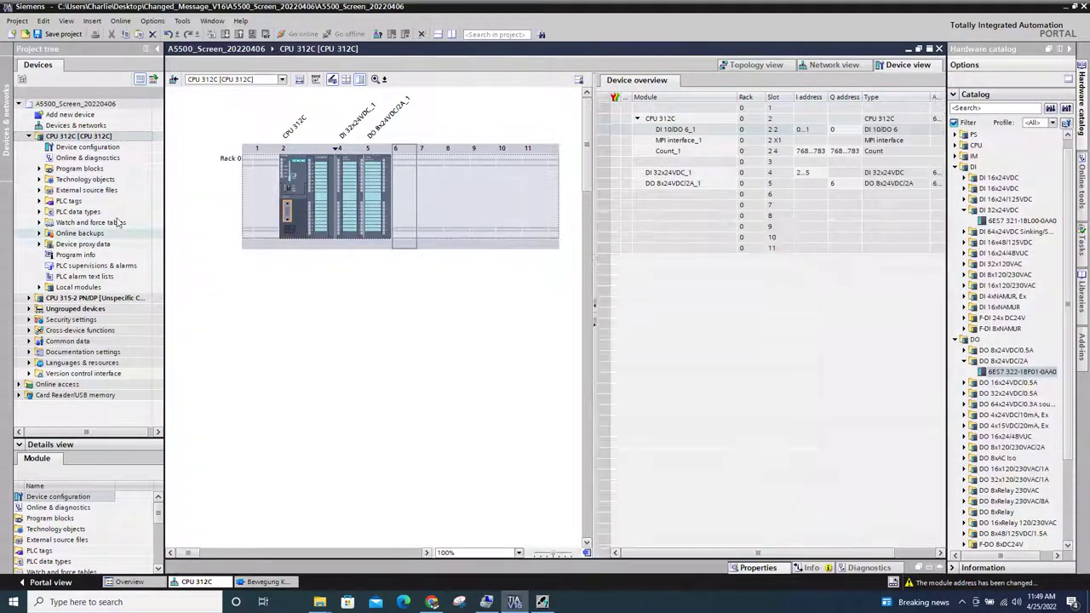
pyautogui.click(39, 169)
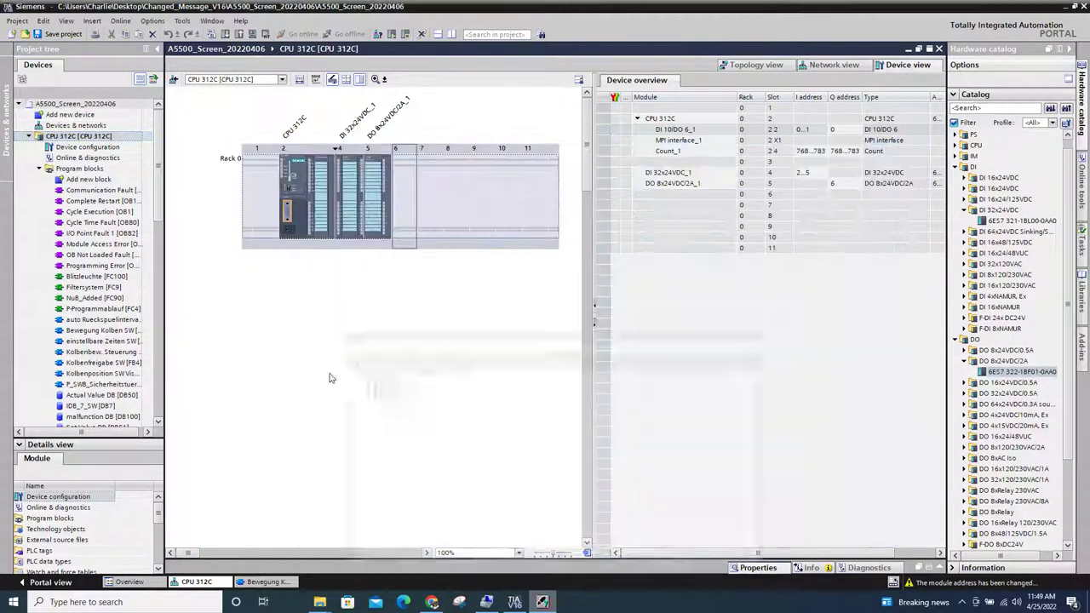
pyautogui.click(129, 582)
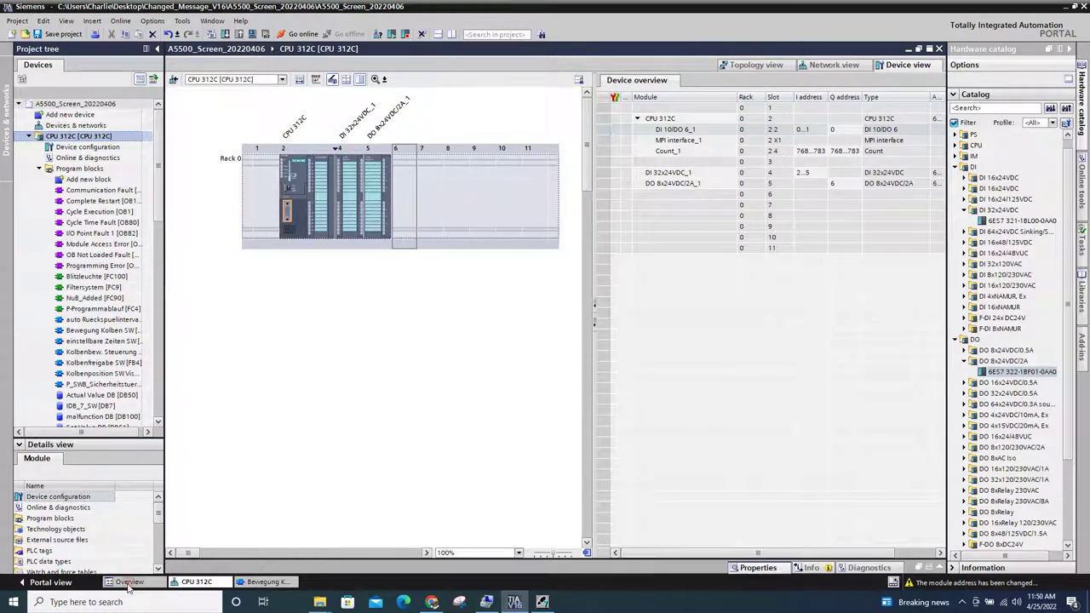
pyautogui.click(197, 581)
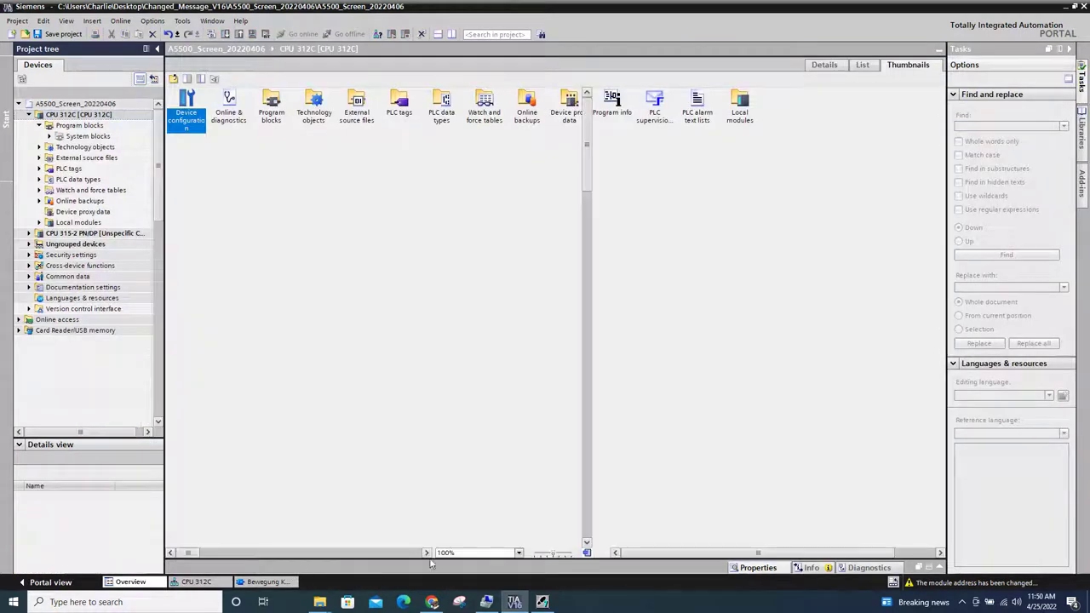
pyautogui.click(809, 568)
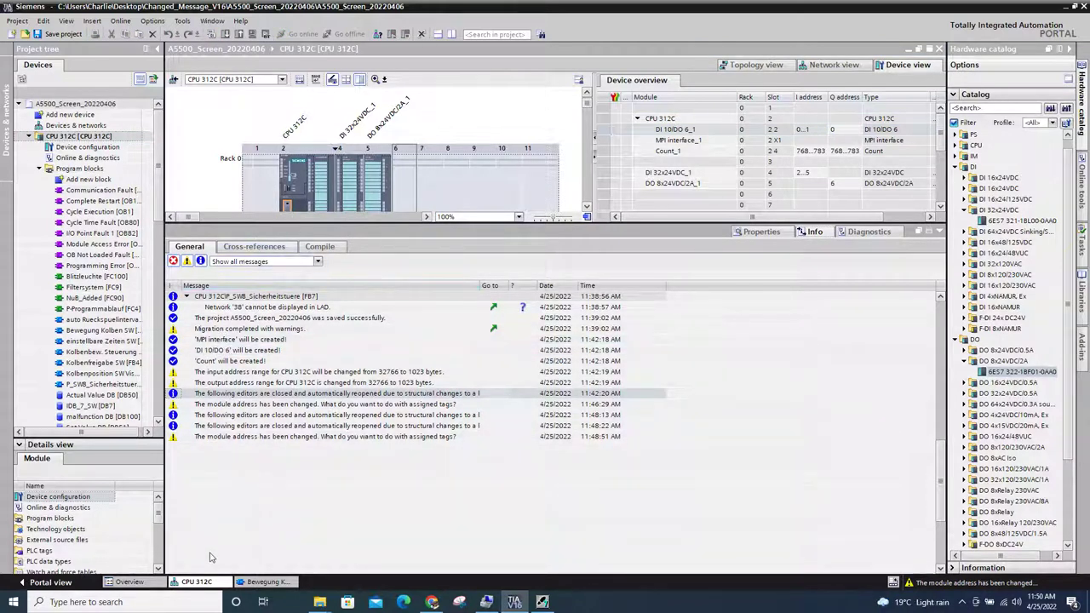
# Check the Diagnostics and Properties tabs before returning to the General message list.
pyautogui.click(863, 233)
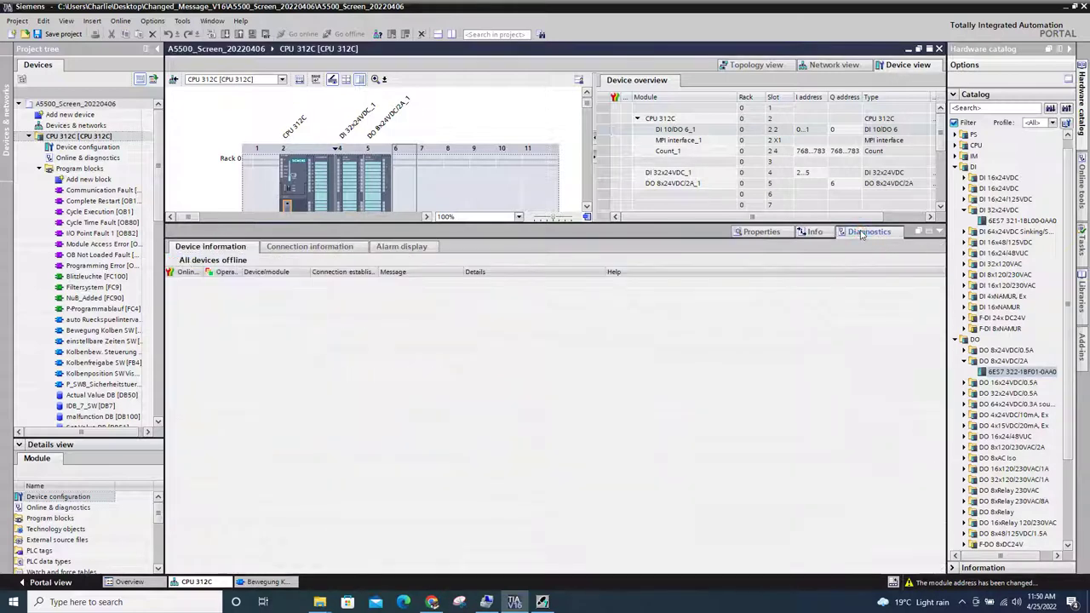
pyautogui.click(813, 232)
pyautogui.click(760, 231)
pyautogui.click(814, 232)
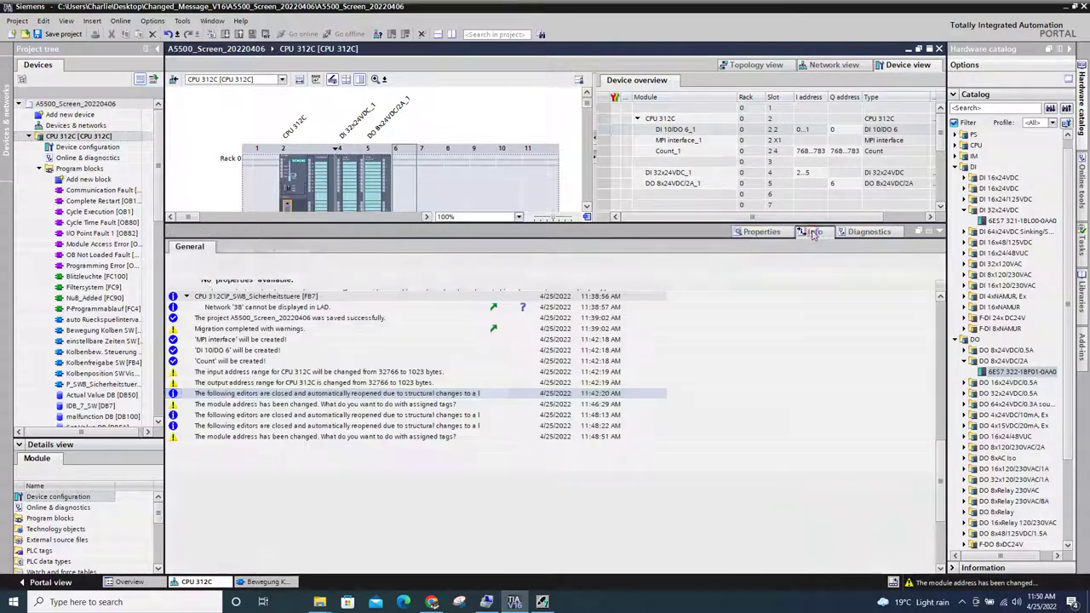
# Open Bewegung Kolben SW [FB6] at Network 1 from its migration message and highlight its statements.
pyautogui.click(271, 308)
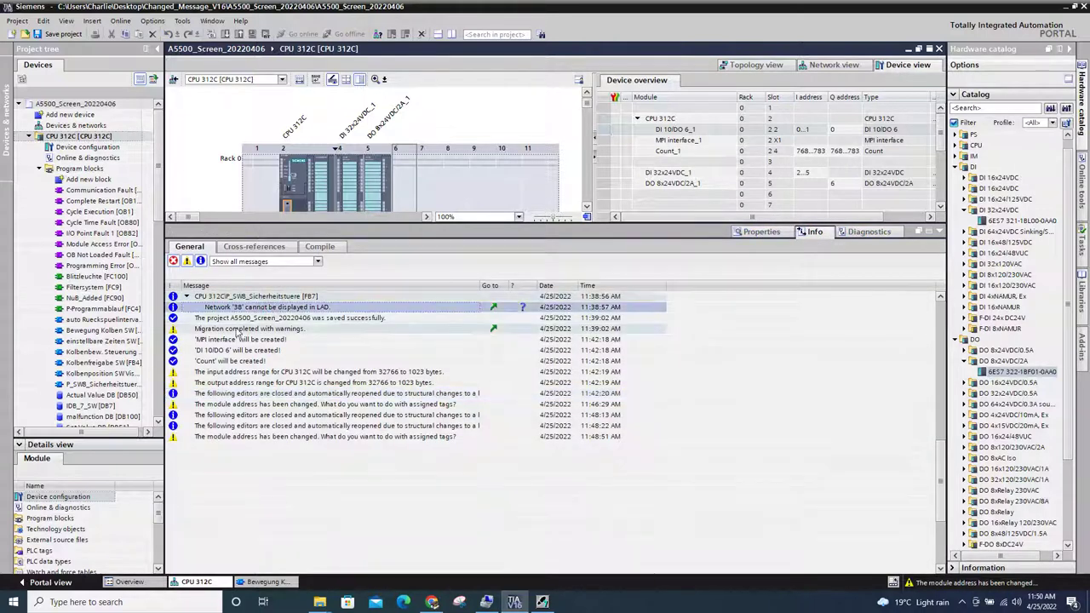
pyautogui.scroll(8, 267, 375)
pyautogui.scroll(7, 267, 374)
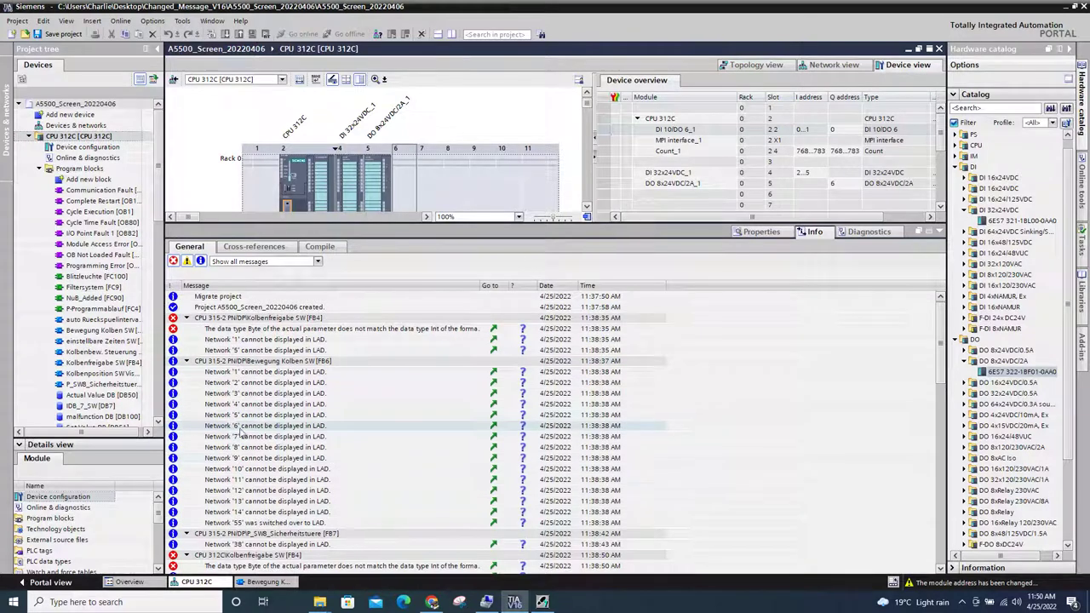
pyautogui.click(279, 382)
pyautogui.click(277, 372)
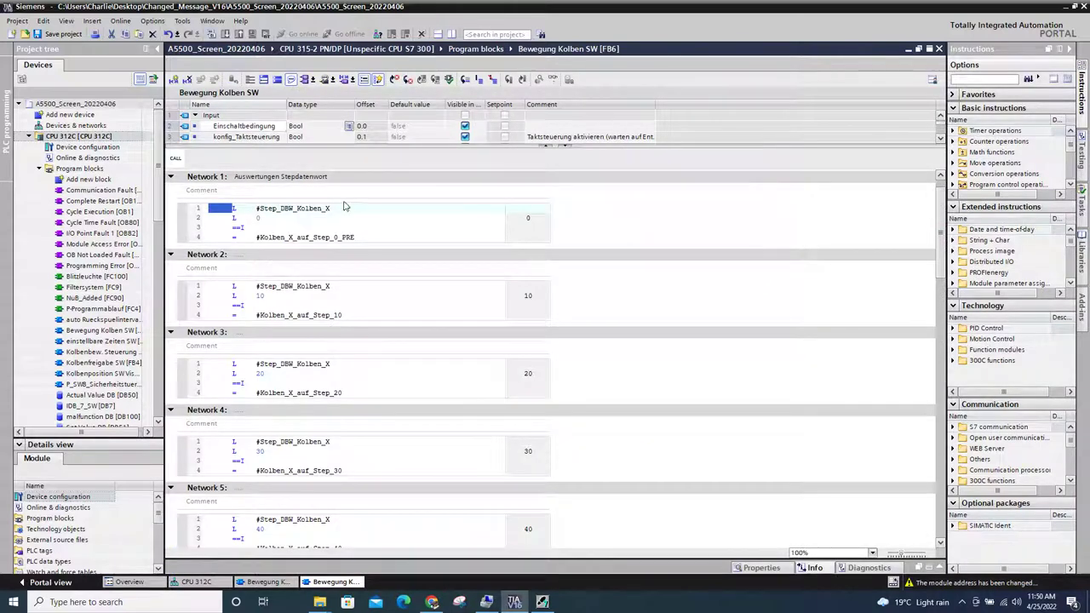
pyautogui.moveTo(383, 234); pyautogui.dragTo(195, 209)
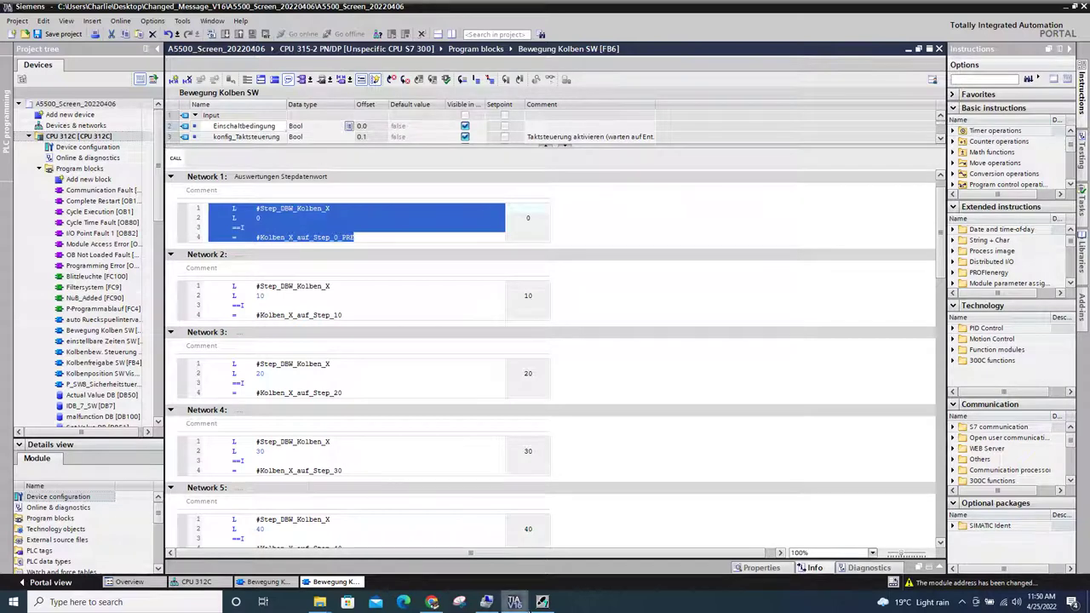
pyautogui.click(541, 602)
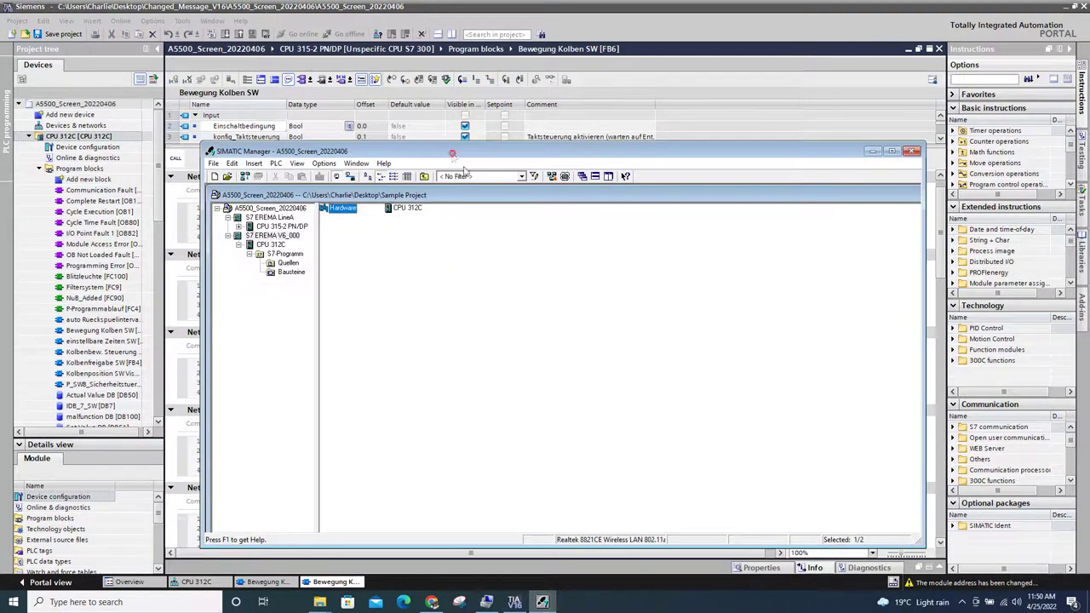
# Expand CPU 315-2 PN/DP > S7 Program(9) > Blocks and select FB6.
pyautogui.moveTo(452, 152); pyautogui.dragTo(763, 305)
pyautogui.rightClick(717, 392)
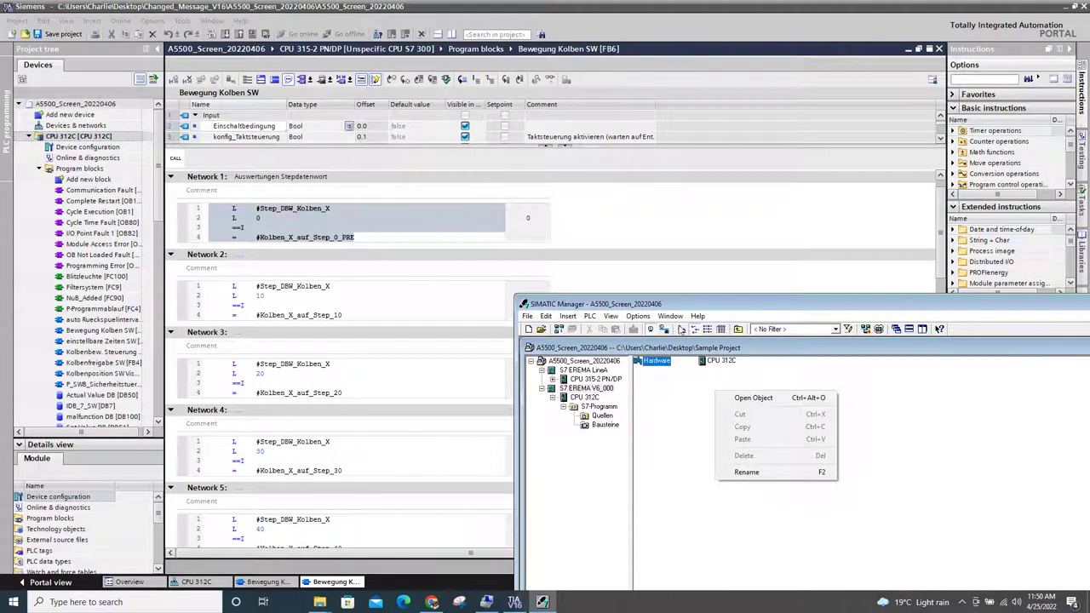
pyautogui.click(697, 297)
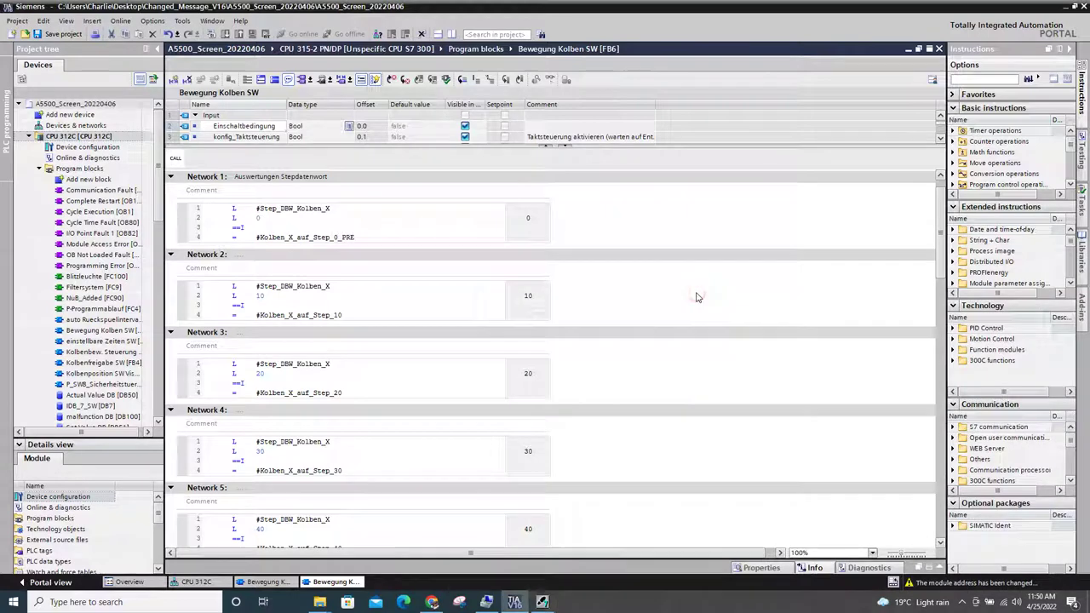
pyautogui.click(542, 602)
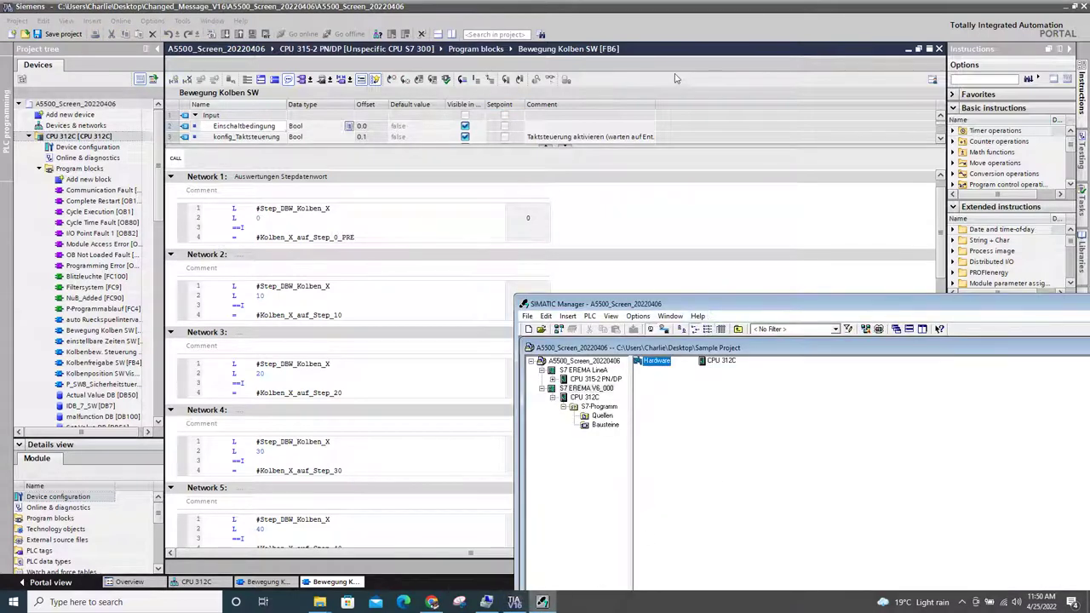
pyautogui.doubleClick(572, 379)
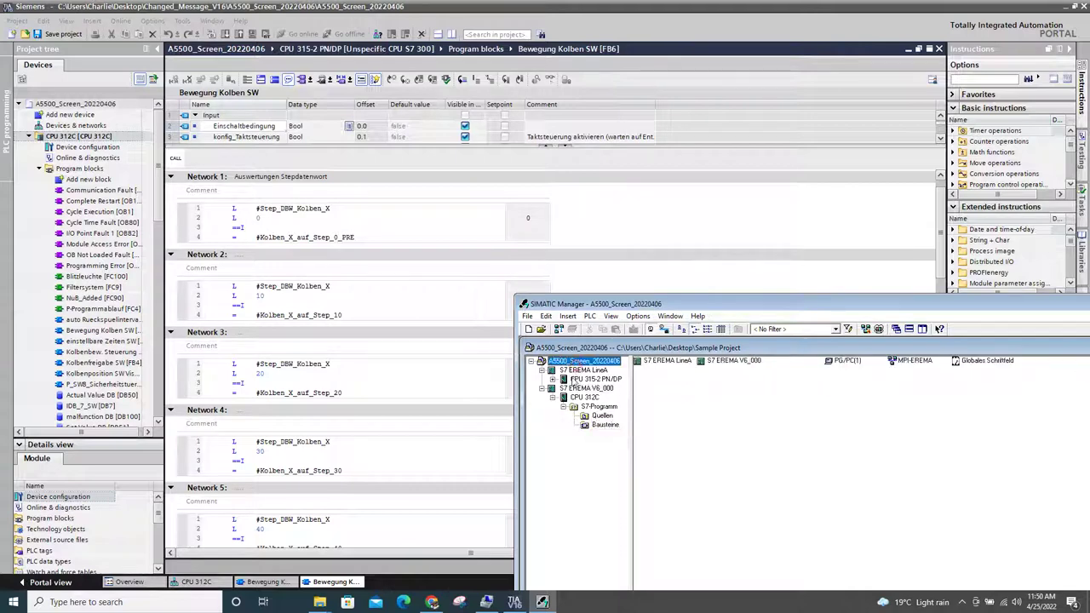
pyautogui.doubleClick(590, 389)
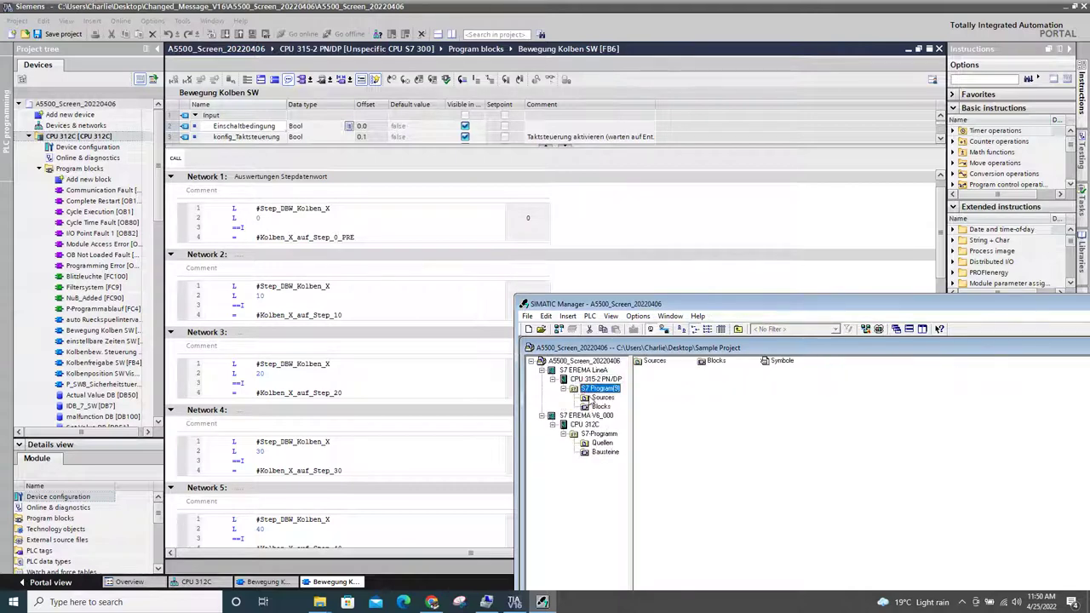
pyautogui.click(600, 406)
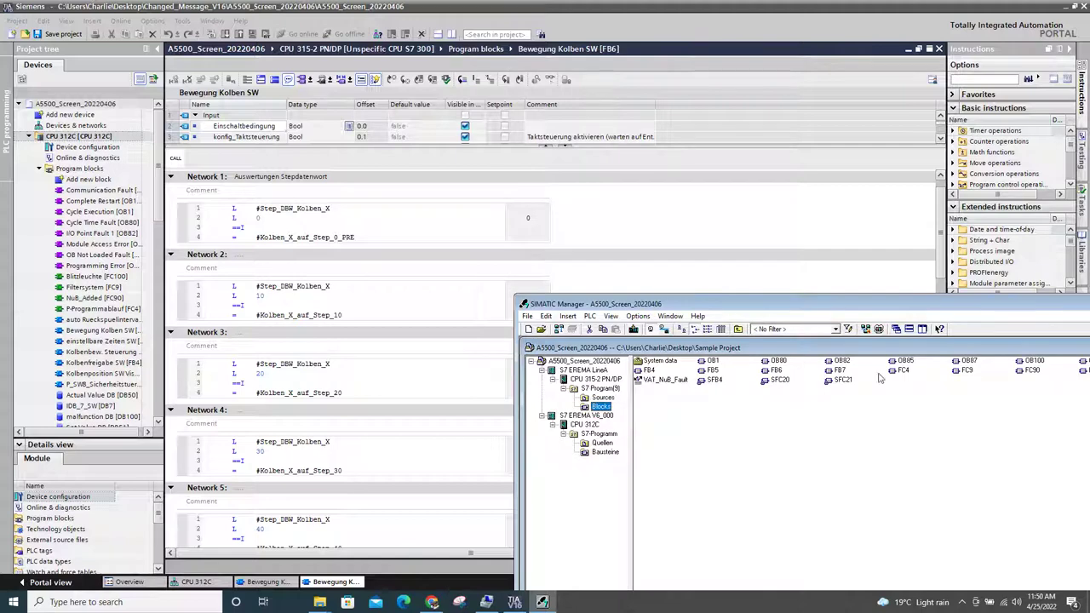
pyautogui.click(777, 370)
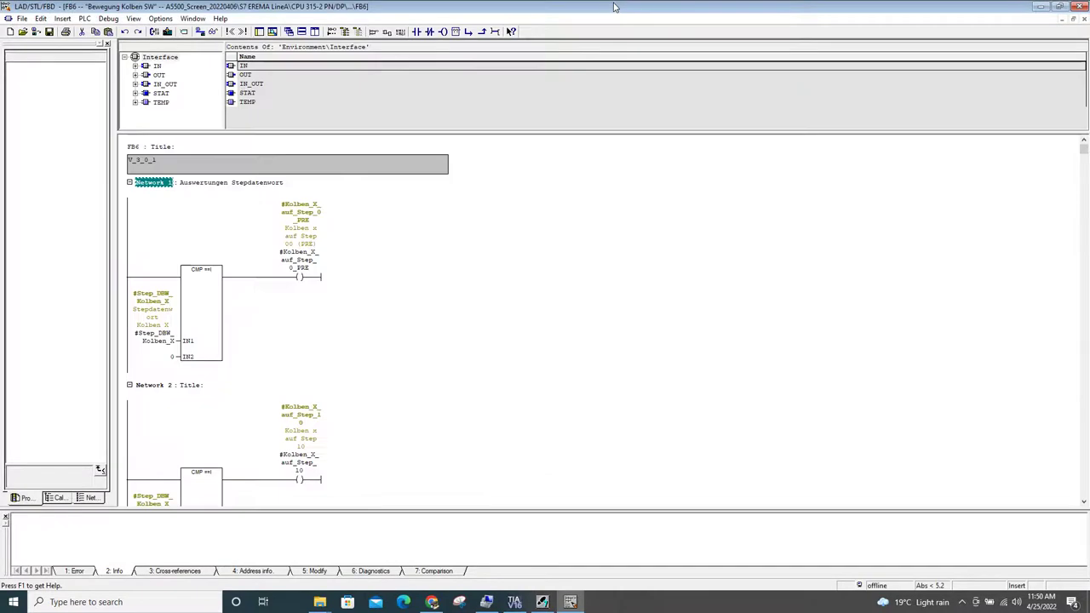
# Resize and reposition the FB6 editor window, minimizing SIMATIC Manager.
pyautogui.doubleClick(615, 7)
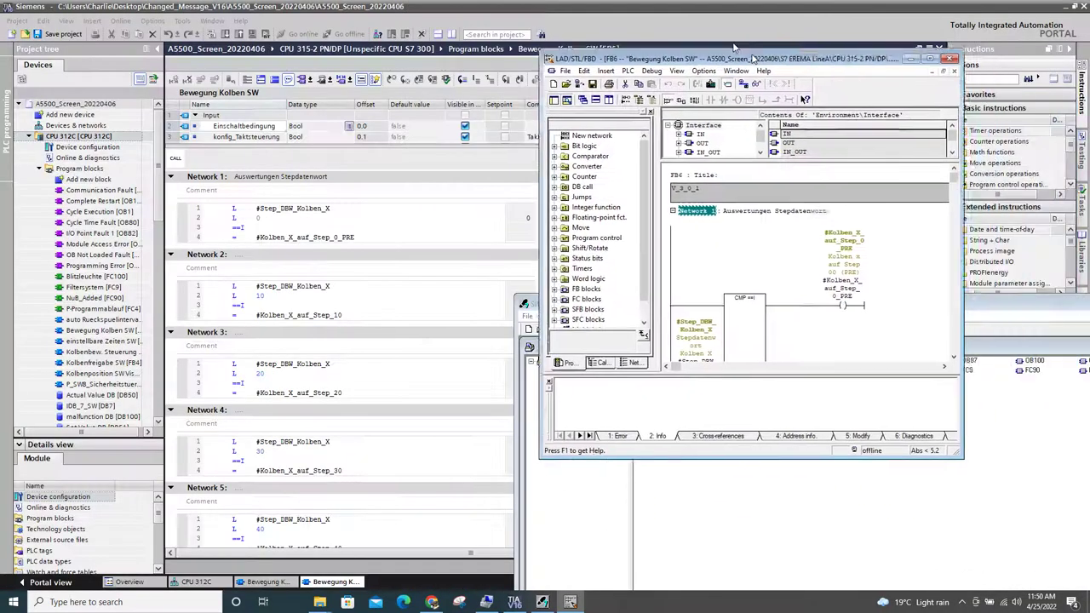
pyautogui.moveTo(911, 302); pyautogui.dragTo(925, 309)
pyautogui.click(891, 278)
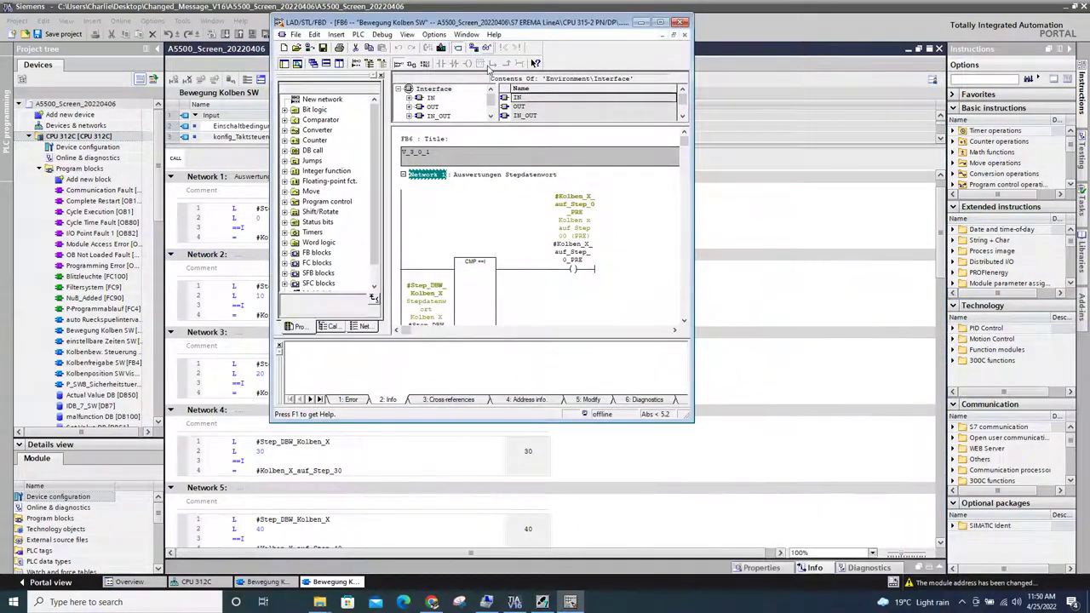
pyautogui.moveTo(686, 417); pyautogui.dragTo(979, 587)
pyautogui.moveTo(690, 28); pyautogui.dragTo(823, 25)
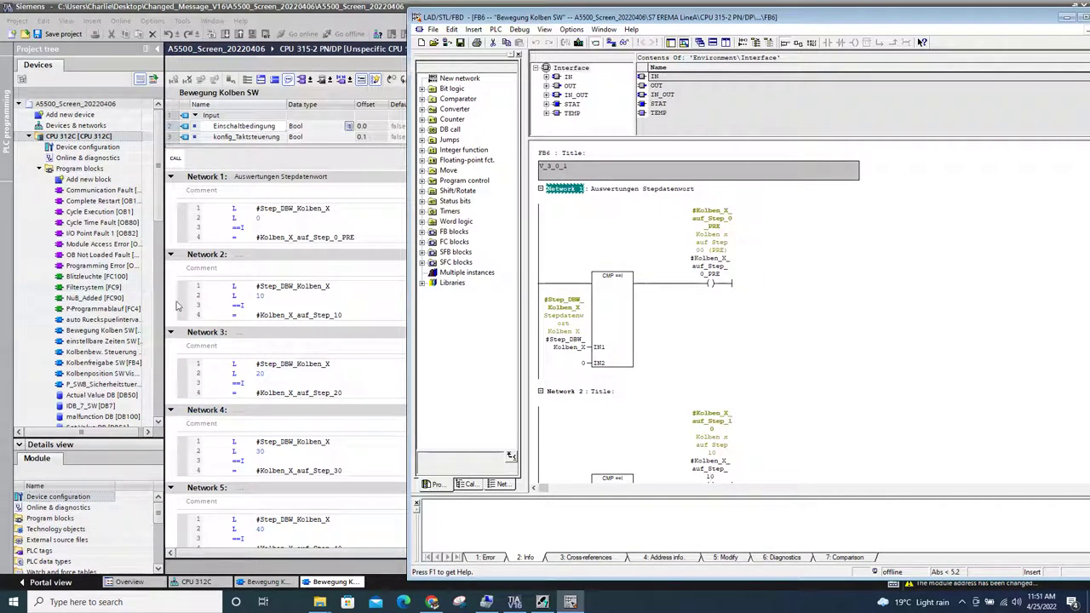
# Inspect Network 1's CMP ==I box and its INT IN1 operand against TIA Portal's STL lines.
pyautogui.click(615, 299)
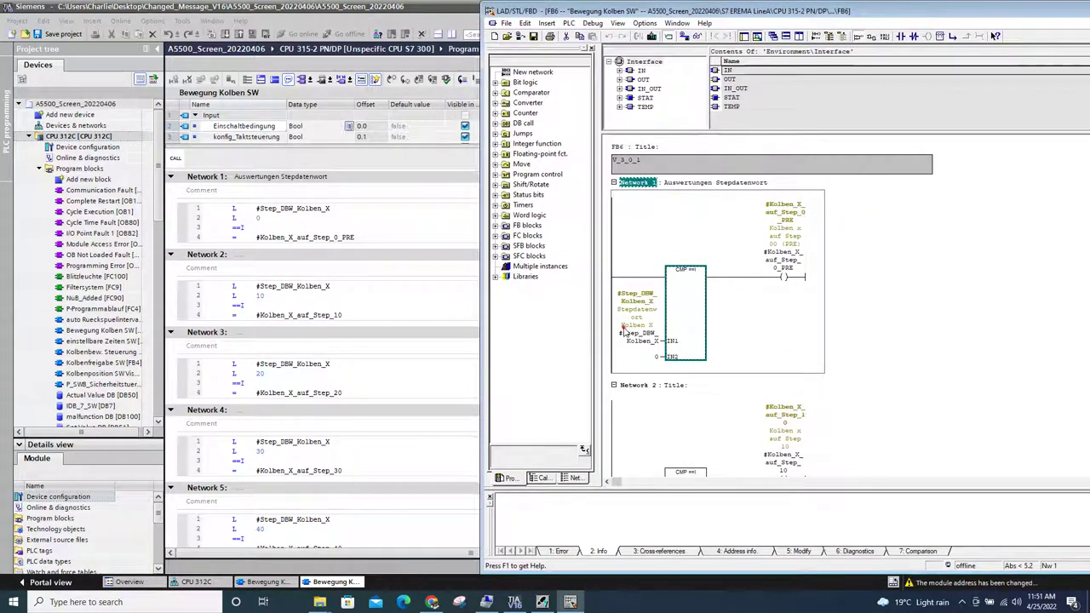
pyautogui.click(630, 335)
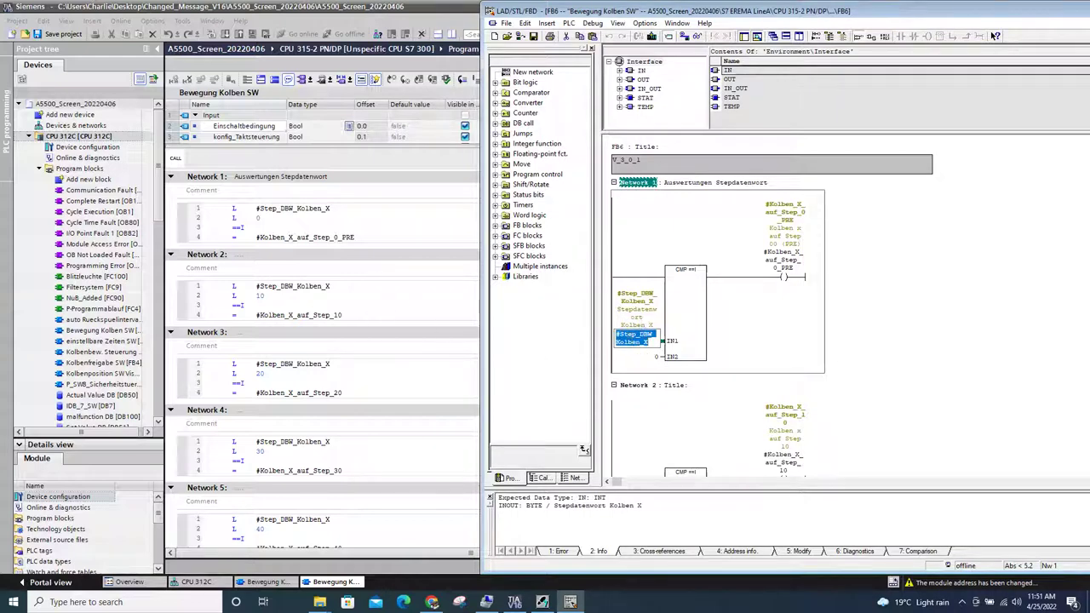
pyautogui.moveTo(254, 208); pyautogui.dragTo(326, 222)
pyautogui.click(1073, 8)
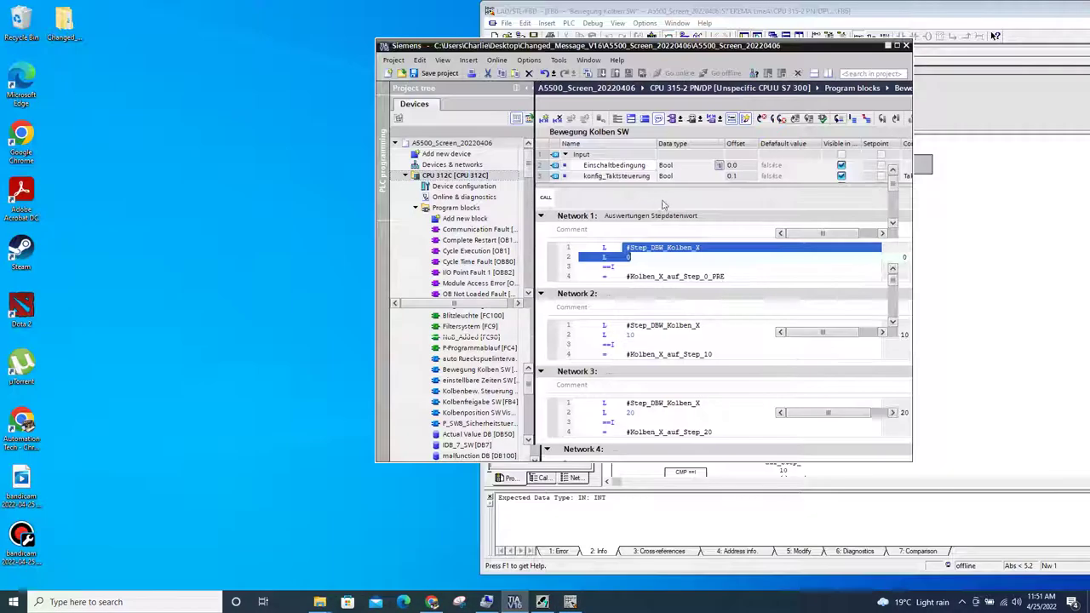
# Tile TIA Portal on the left and the STEP 7 editor on the right, hiding the instruction catalogue.
pyautogui.moveTo(598, 50); pyautogui.dragTo(214, 9)
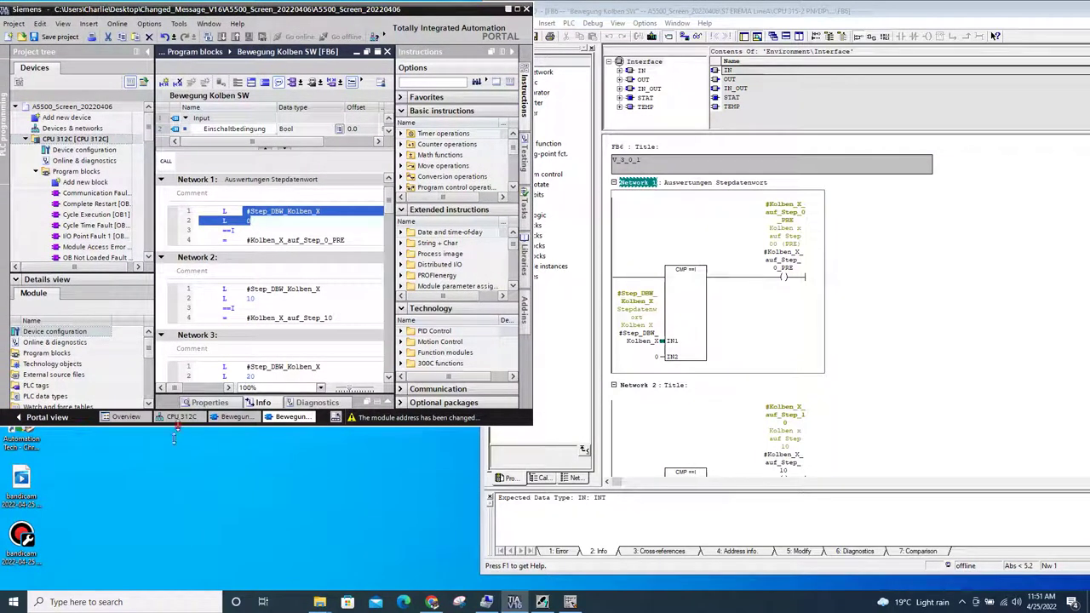
pyautogui.moveTo(178, 425); pyautogui.dragTo(165, 589)
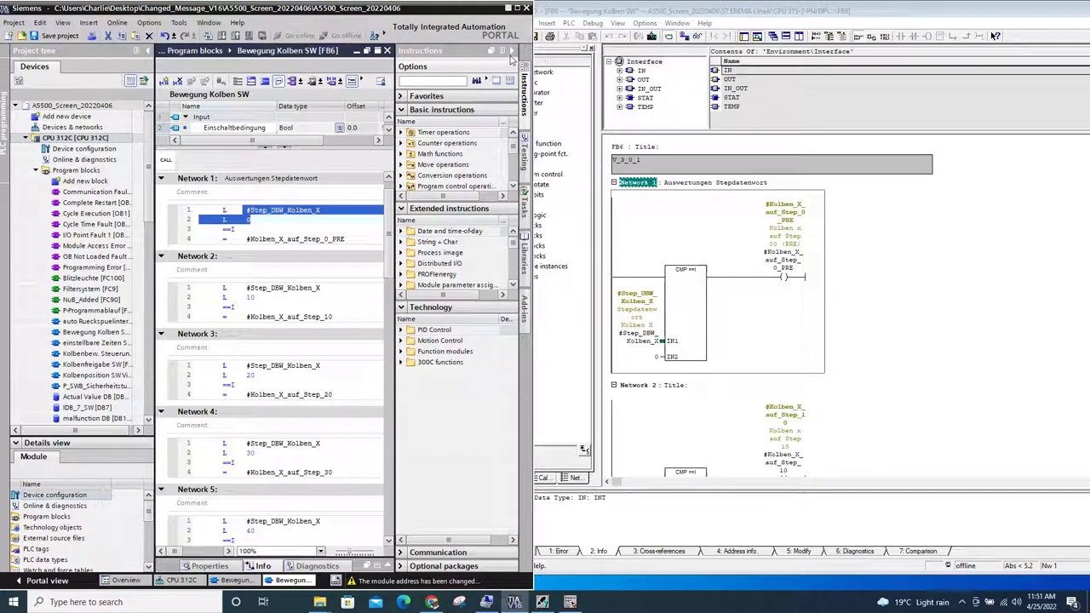
pyautogui.click(511, 52)
pyautogui.click(833, 307)
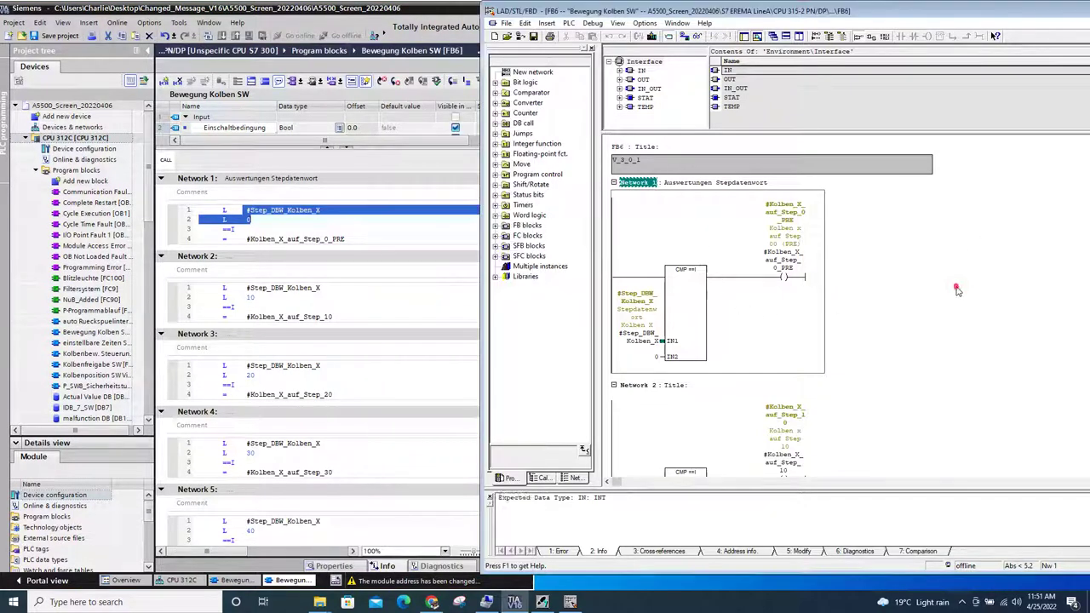
pyautogui.moveTo(902, 15); pyautogui.dragTo(984, 15)
# Select Network 2's ==I comparison and #Kolben_X_auf_Step_10 in the migrated STL.
pyautogui.scroll(-1, 932, 234)
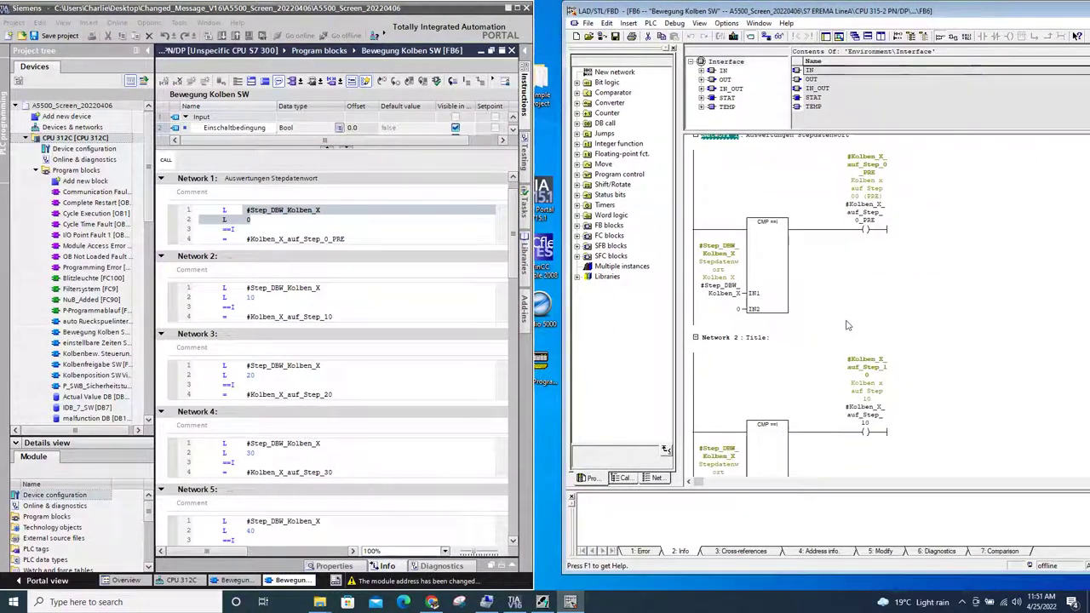
pyautogui.scroll(1, 828, 303)
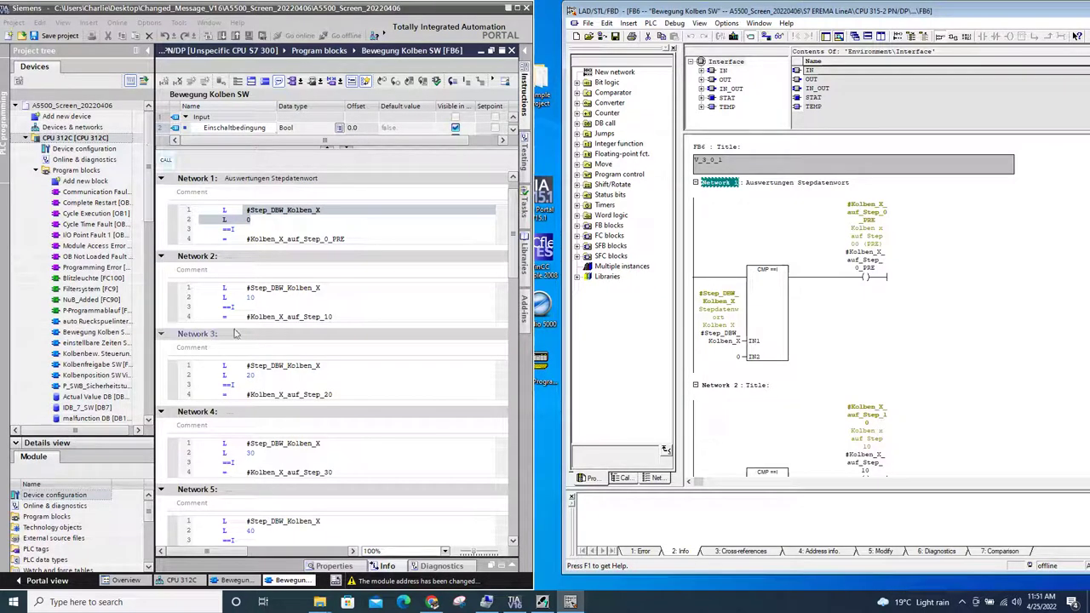
pyautogui.scroll(-2, 832, 407)
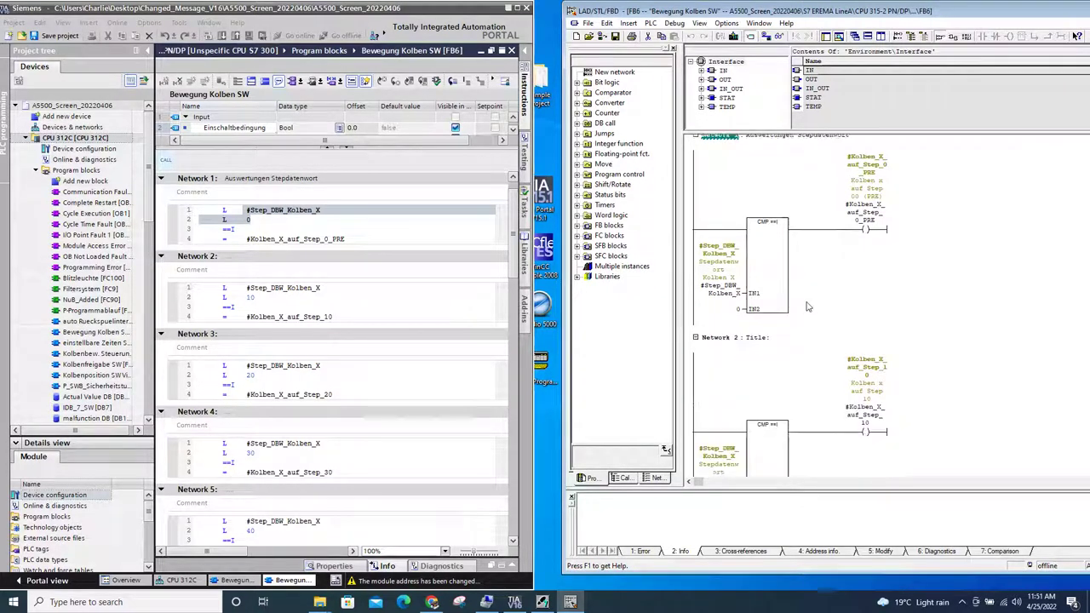
pyautogui.scroll(2, 833, 407)
pyautogui.scroll(-1, 619, 411)
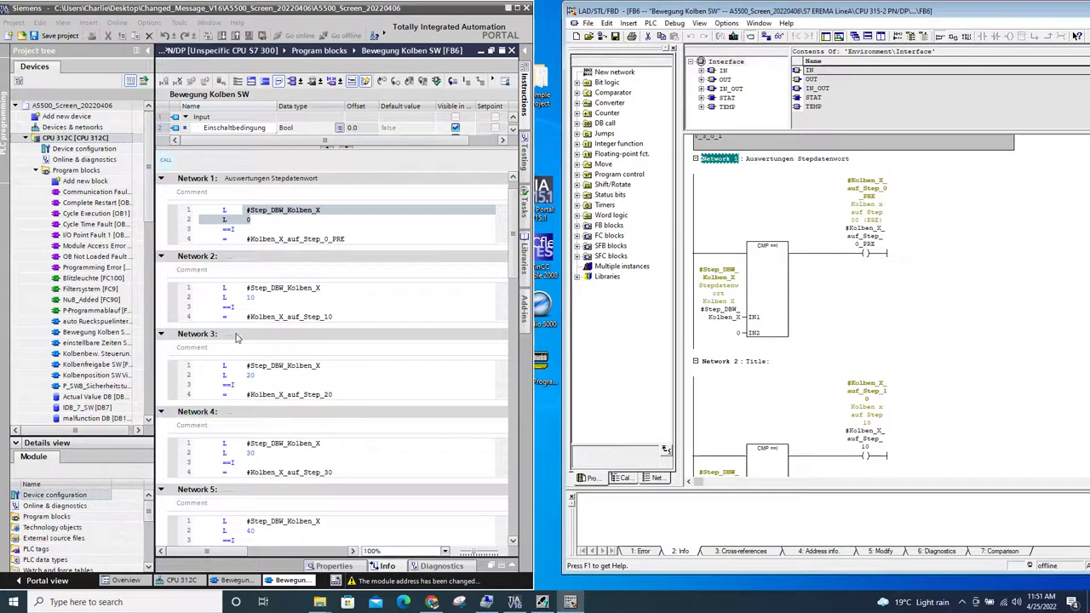
pyautogui.click(227, 291)
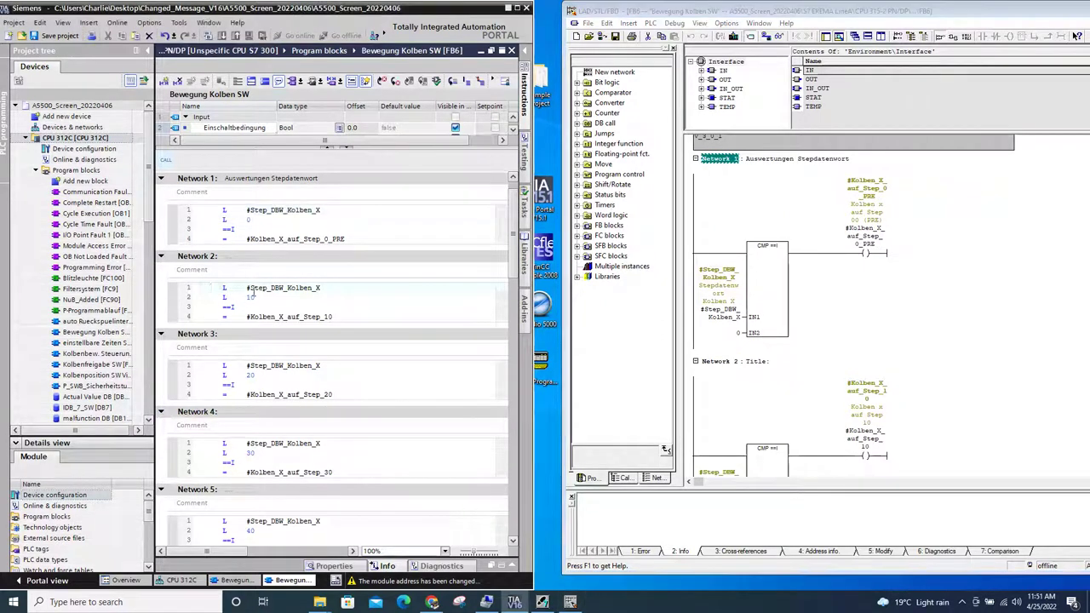
pyautogui.tripleClick(245, 287)
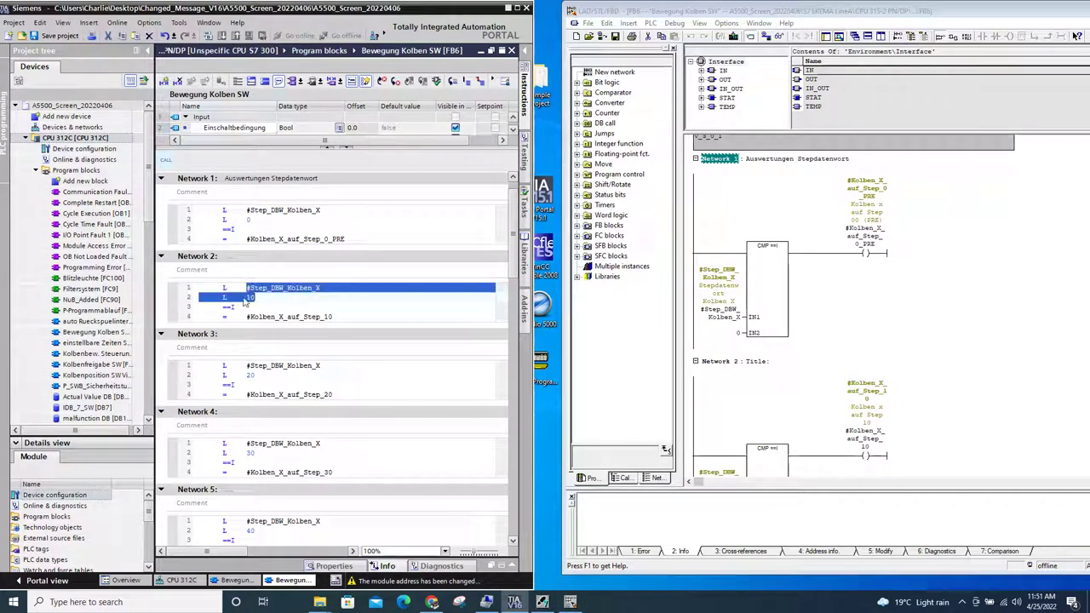
pyautogui.click(245, 304)
pyautogui.doubleClick(223, 308)
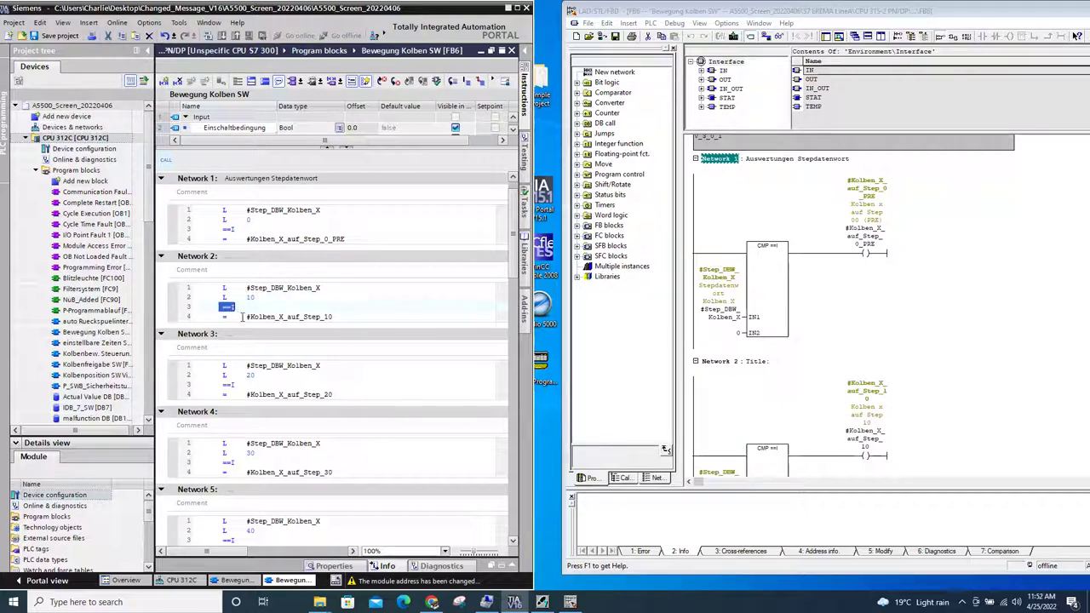
pyautogui.moveTo(243, 317); pyautogui.dragTo(333, 320)
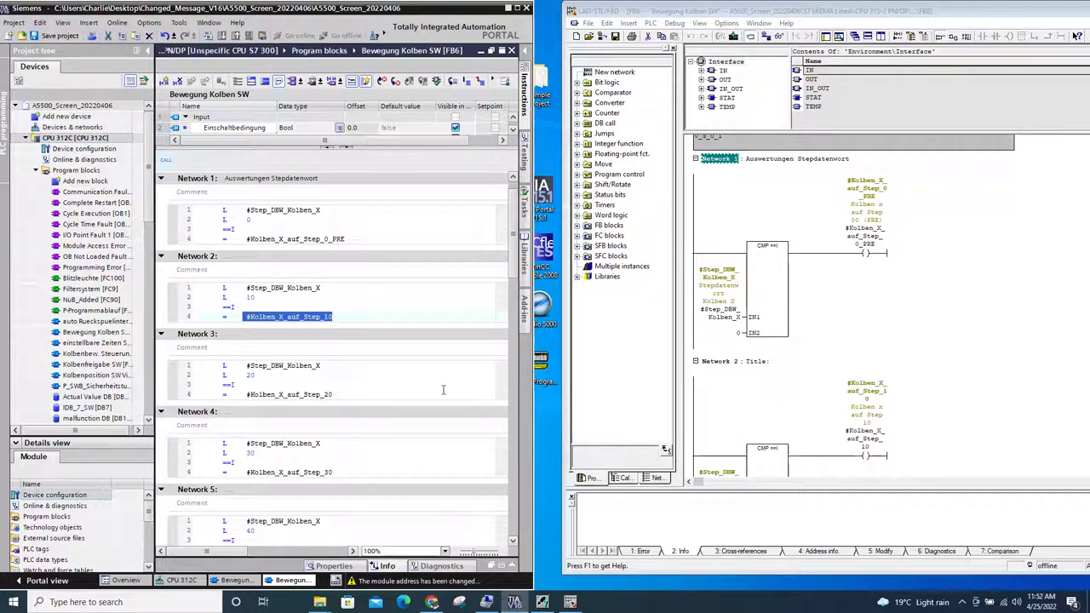
# Inspect the original Network 2 CMP ==I box's IN2 value 10, leaving it unchanged.
pyautogui.click(832, 427)
pyautogui.scroll(-2, 788, 386)
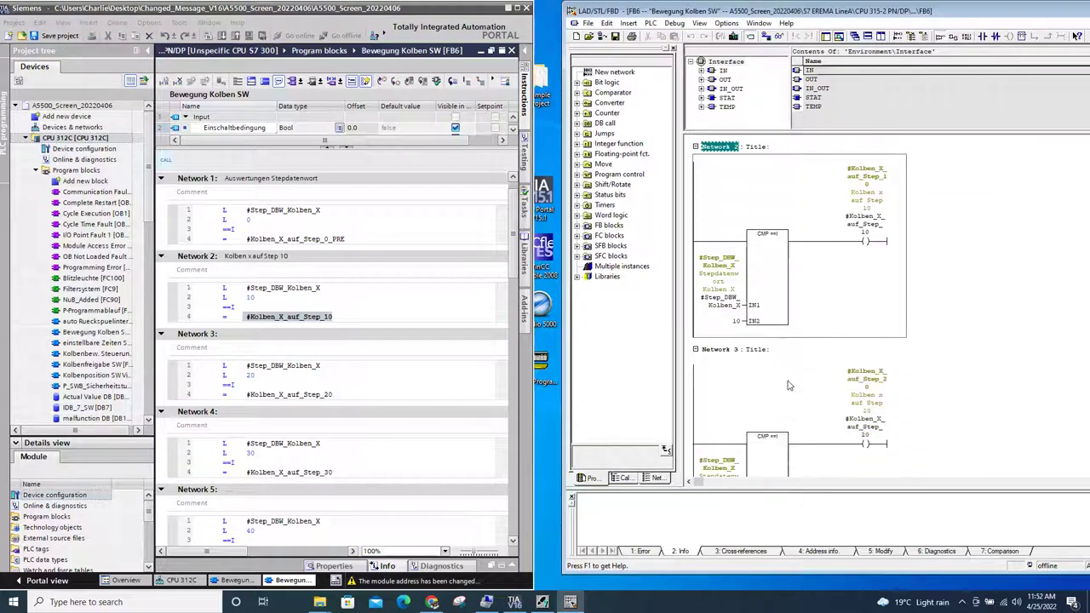
pyautogui.click(763, 300)
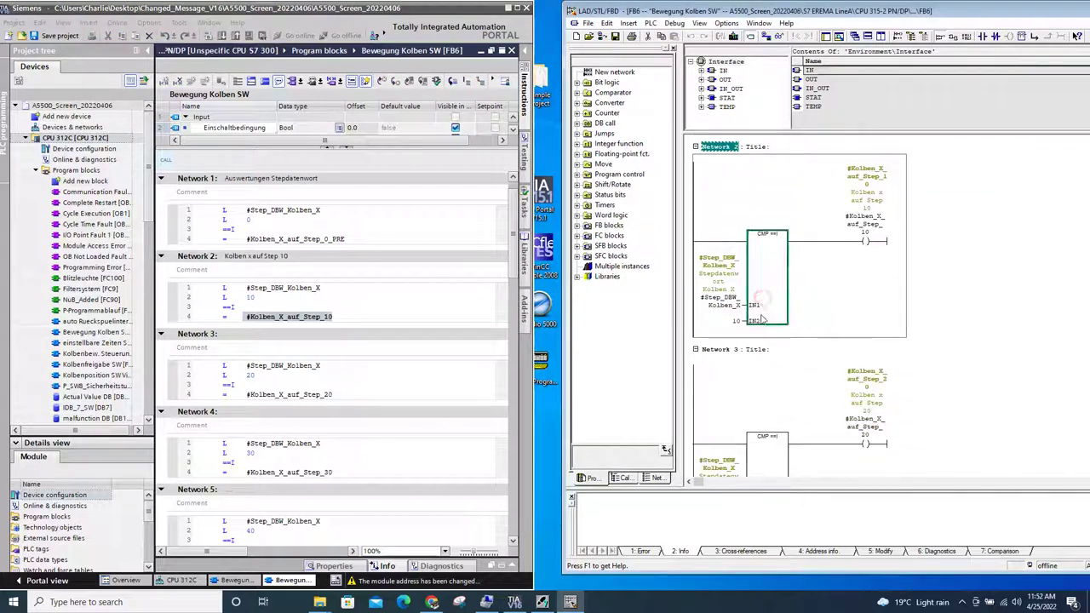
pyautogui.click(732, 325)
pyautogui.click(723, 323)
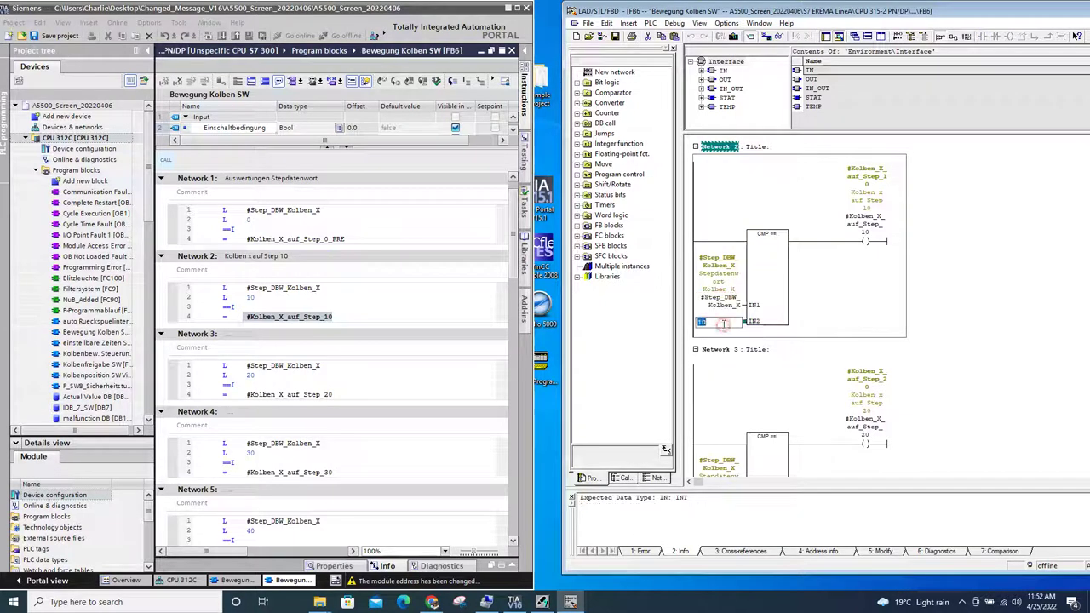
pyautogui.click(725, 322)
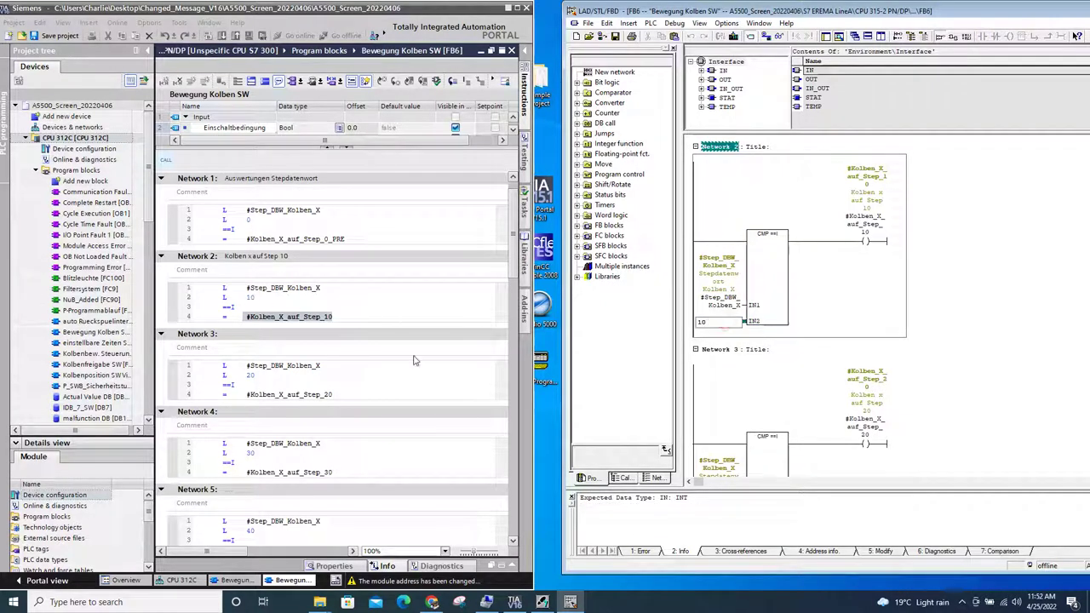
pyautogui.click(769, 382)
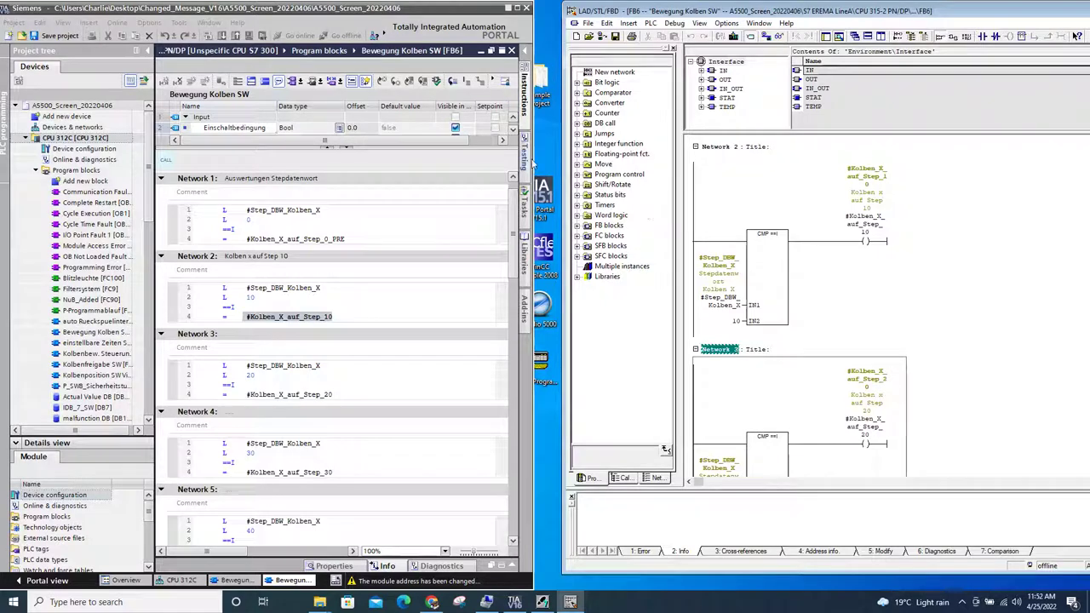
pyautogui.click(534, 167)
pyautogui.moveTo(561, 165); pyautogui.dragTo(563, 165)
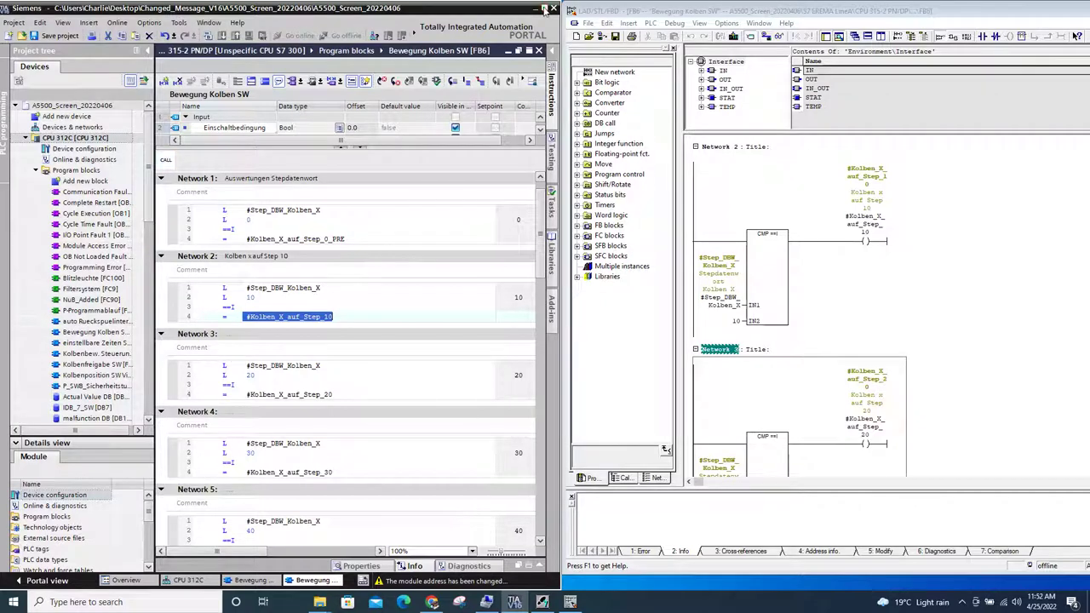
# Maximize TIA Portal and compile the CPU 312C, yielding 0 errors and 8 warnings.
pyautogui.click(542, 7)
pyautogui.rightClick(65, 138)
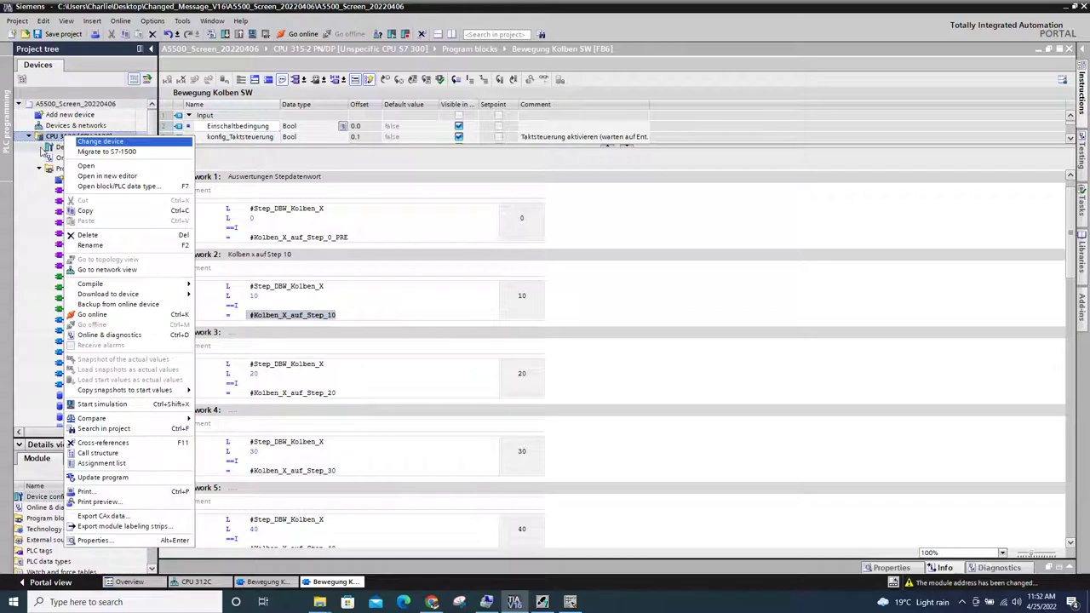
pyautogui.click(43, 20)
pyautogui.click(43, 20)
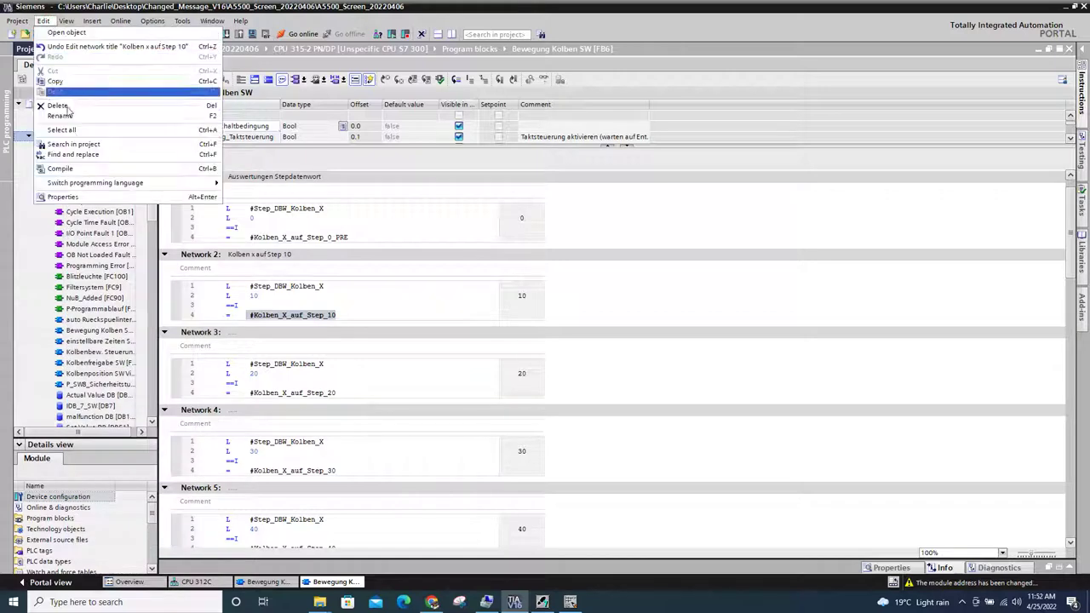
pyautogui.click(61, 167)
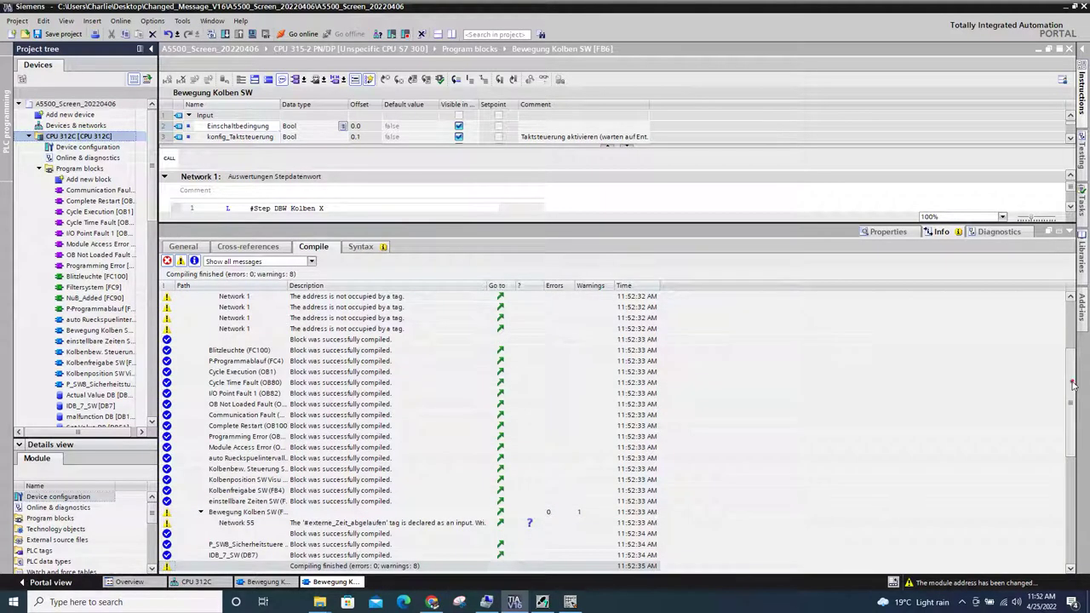
# Find the Bewegung Kolben SW Network 55 warning in the compile list and jump to that network.
pyautogui.moveTo(1073, 385); pyautogui.dragTo(1074, 549)
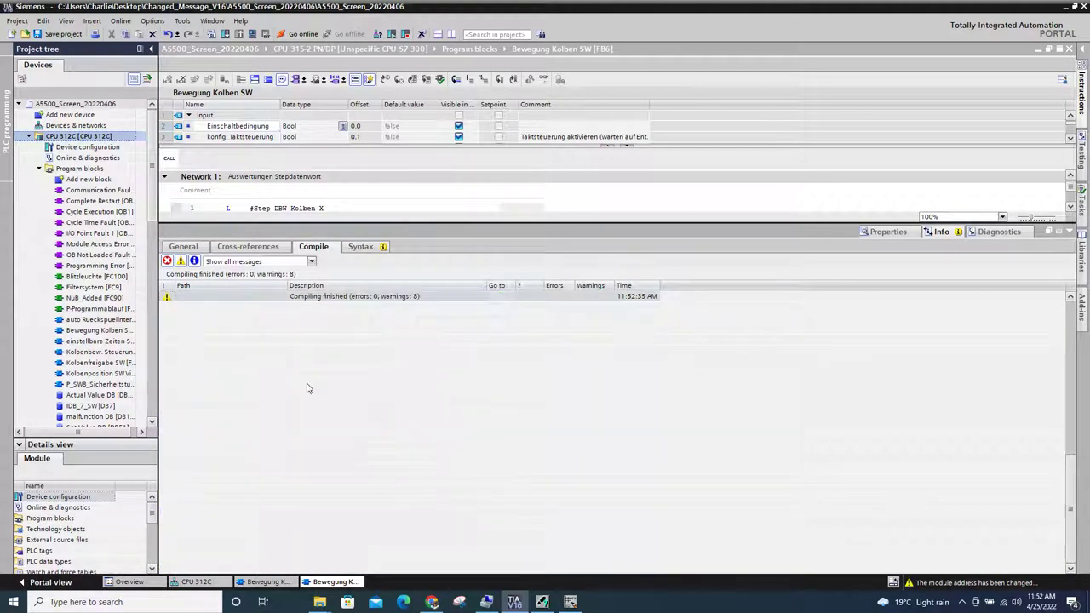
pyautogui.click(396, 297)
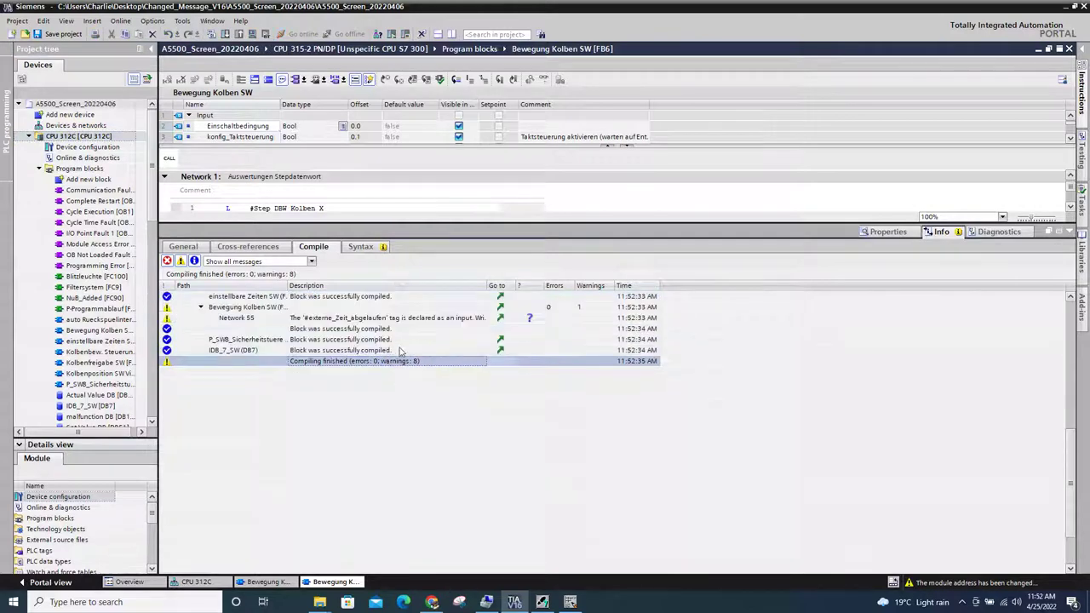
pyautogui.scroll(3, 375, 387)
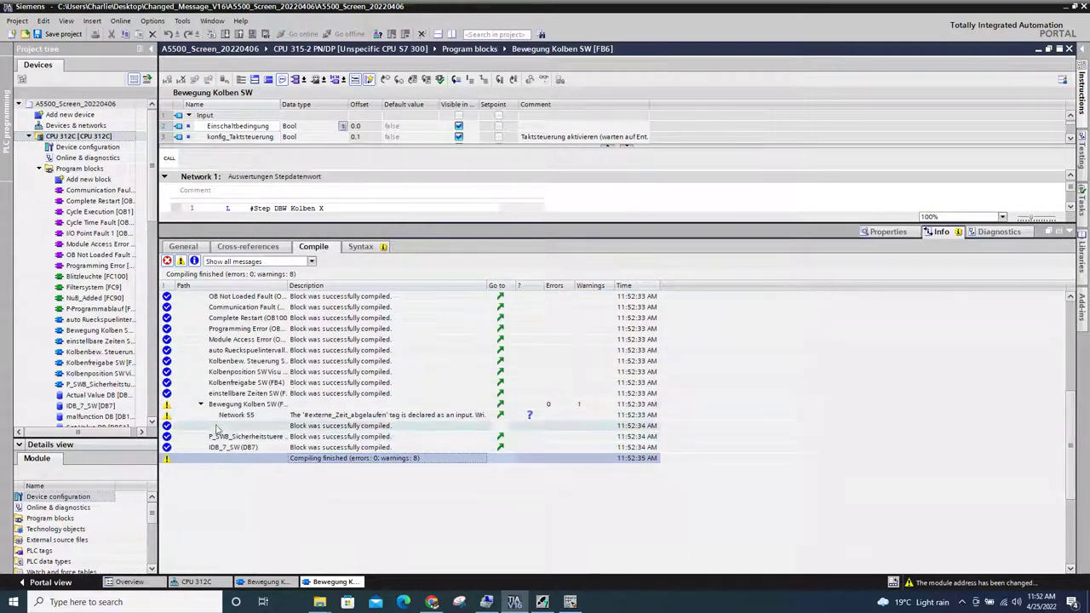
pyautogui.click(246, 416)
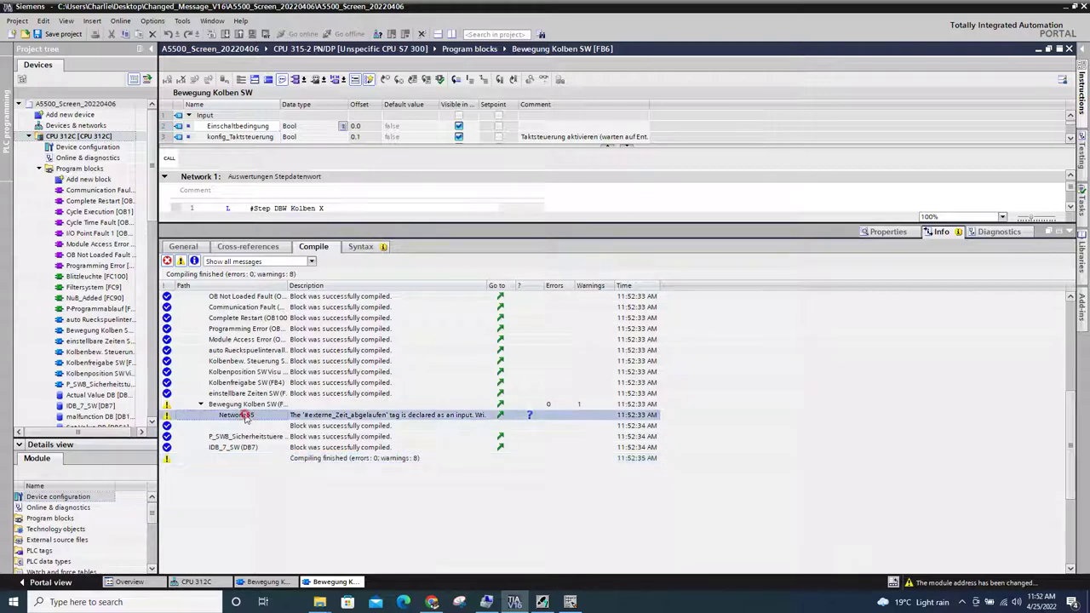
pyautogui.click(414, 417)
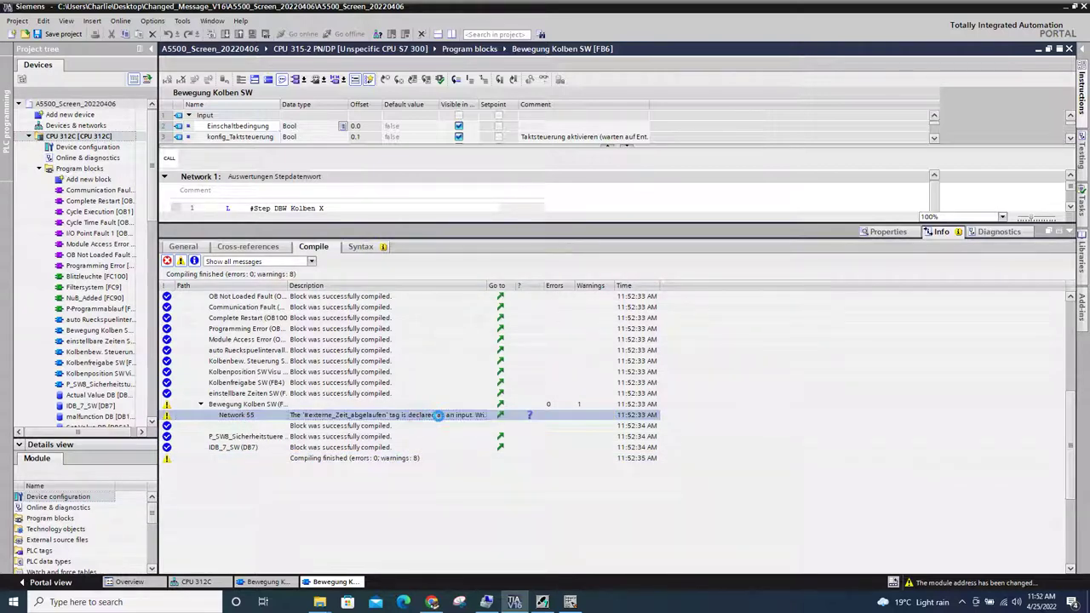
pyautogui.doubleClick(437, 414)
# Collapse the results pane, enlarge the block interface, and toggle the Testing task card.
pyautogui.click(1070, 235)
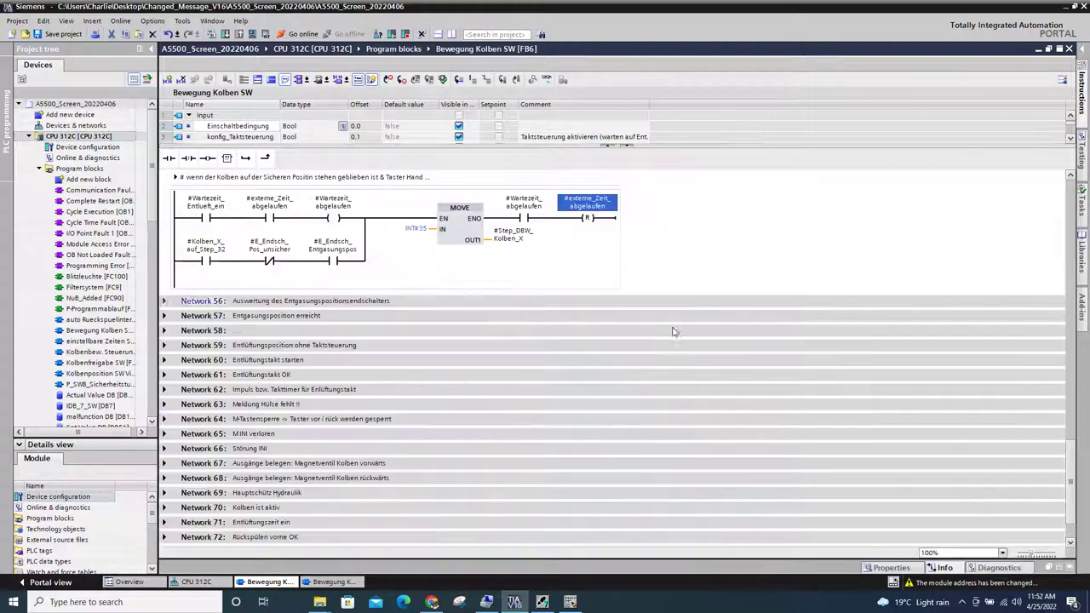
pyautogui.click(586, 202)
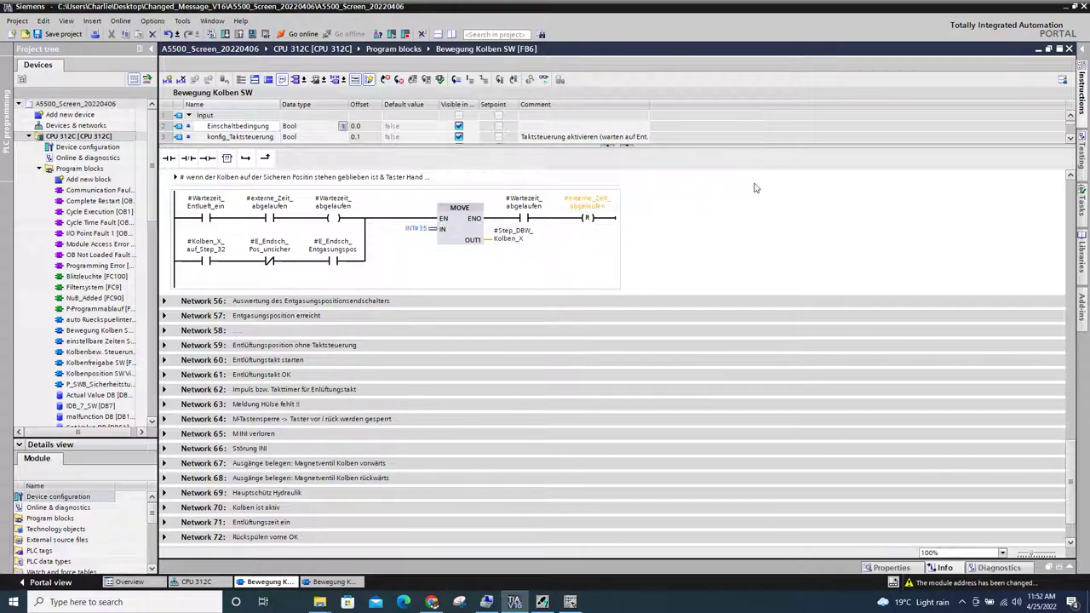
pyautogui.moveTo(653, 143); pyautogui.dragTo(653, 219)
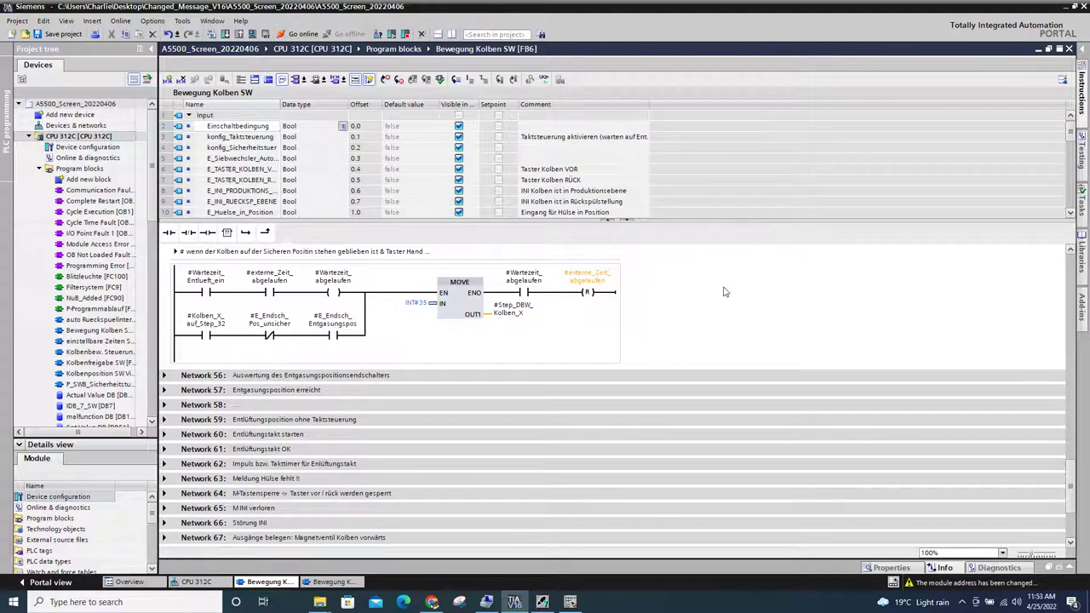
pyautogui.click(1080, 141)
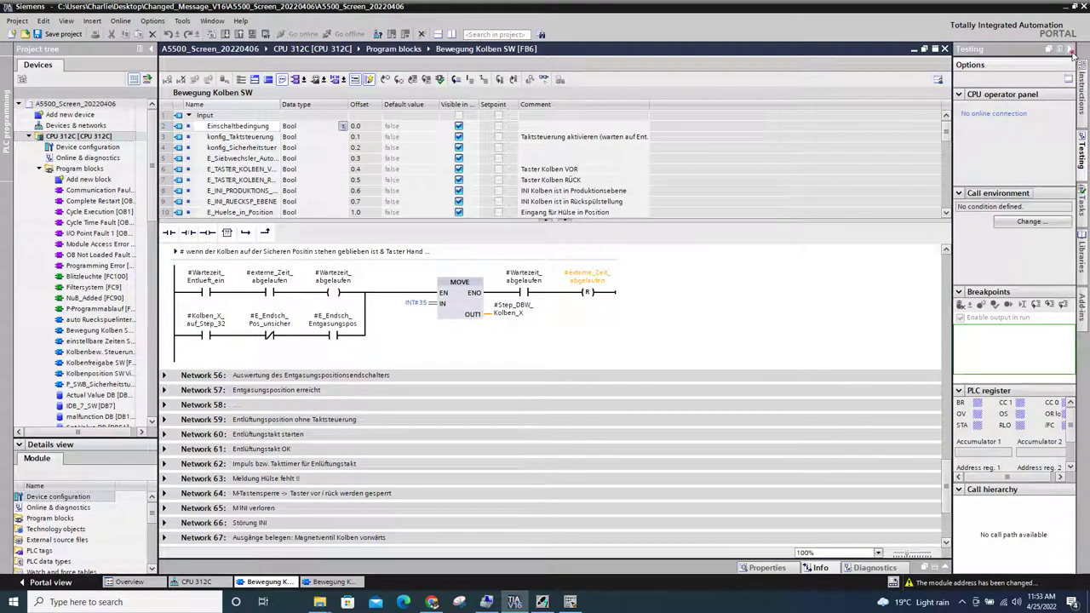
pyautogui.click(1071, 50)
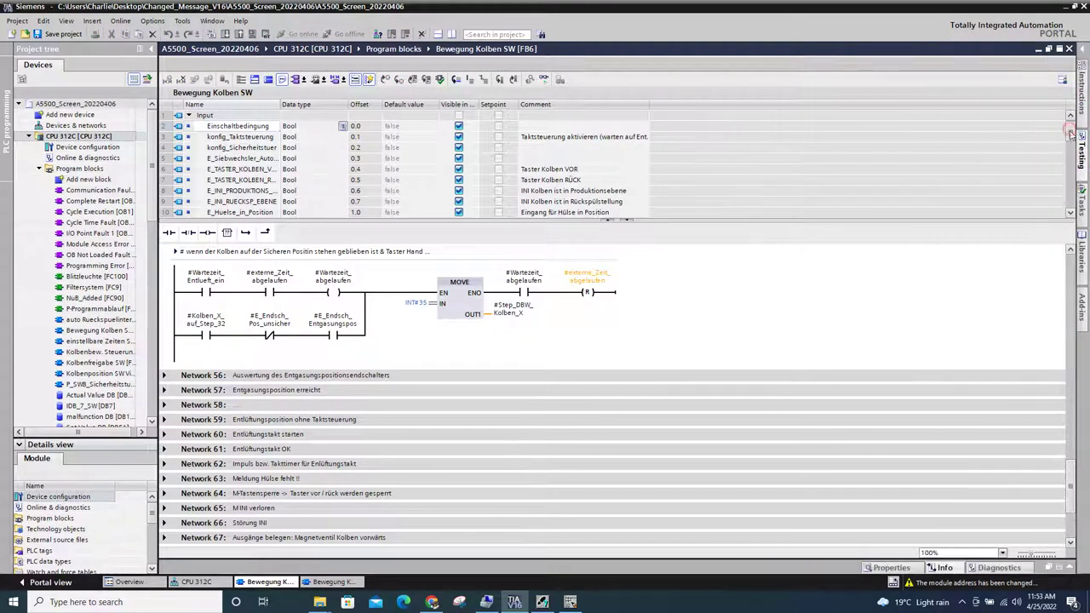
# Bring up the context menu for #externe_Zeit_abgelaufen on the reset coil.
pyautogui.moveTo(1071, 134); pyautogui.dragTo(1070, 211)
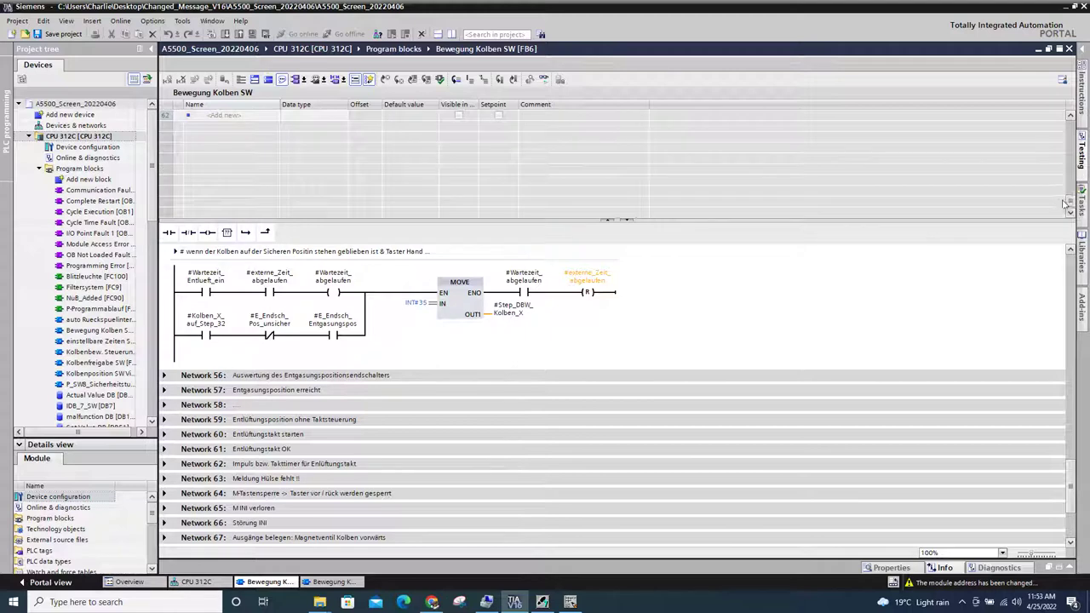
pyautogui.click(582, 279)
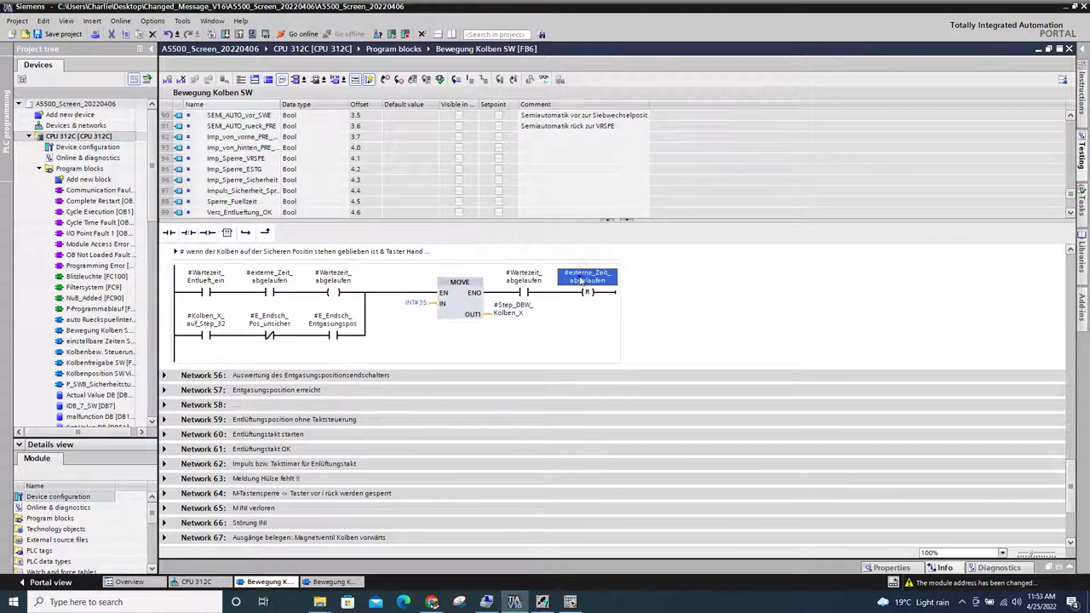
pyautogui.rightClick(582, 278)
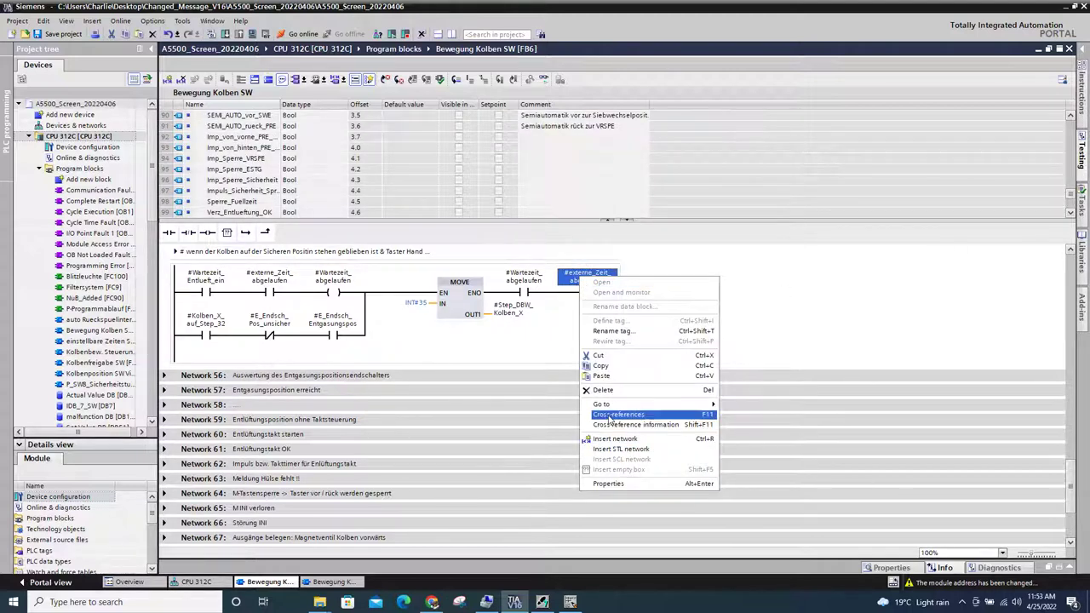
pyautogui.moveTo(622, 407)
# List externe_Zeit_abgelaufen cross-references, widen Reference location, and open the NW55 write access.
pyautogui.click(644, 415)
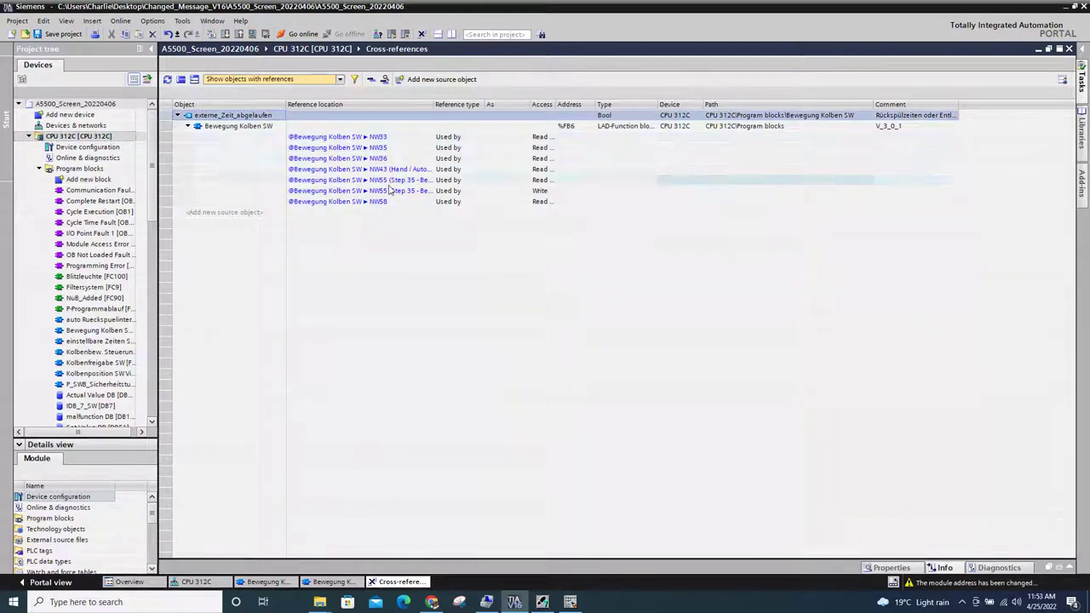
pyautogui.moveTo(433, 109); pyautogui.dragTo(465, 109)
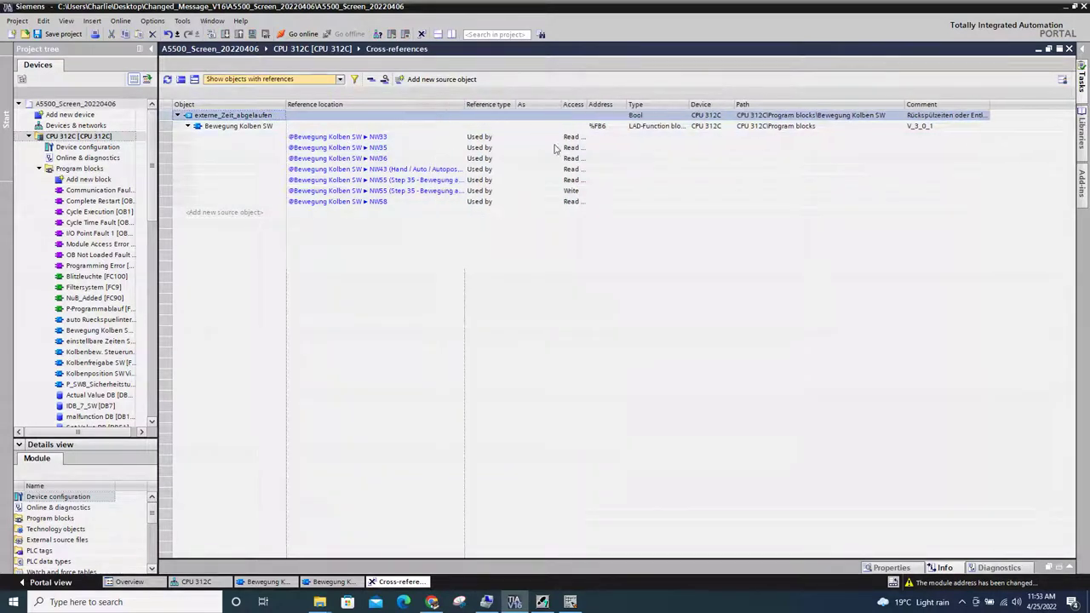
pyautogui.click(403, 191)
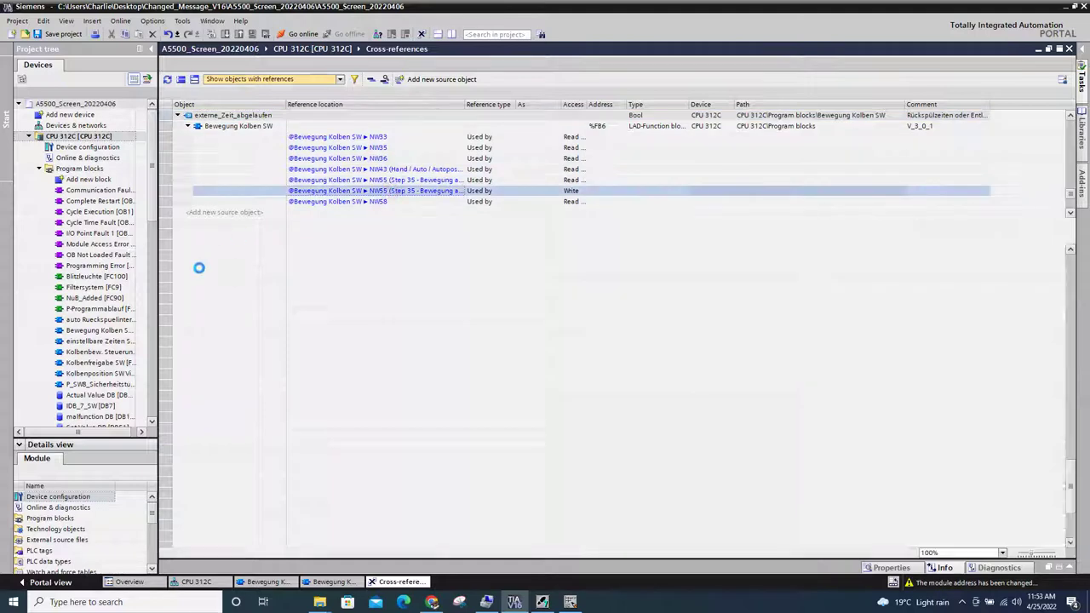
# Reopen the cross-references with F11, then return to the Bewegung Kolben SW block.
pyautogui.click(546, 343)
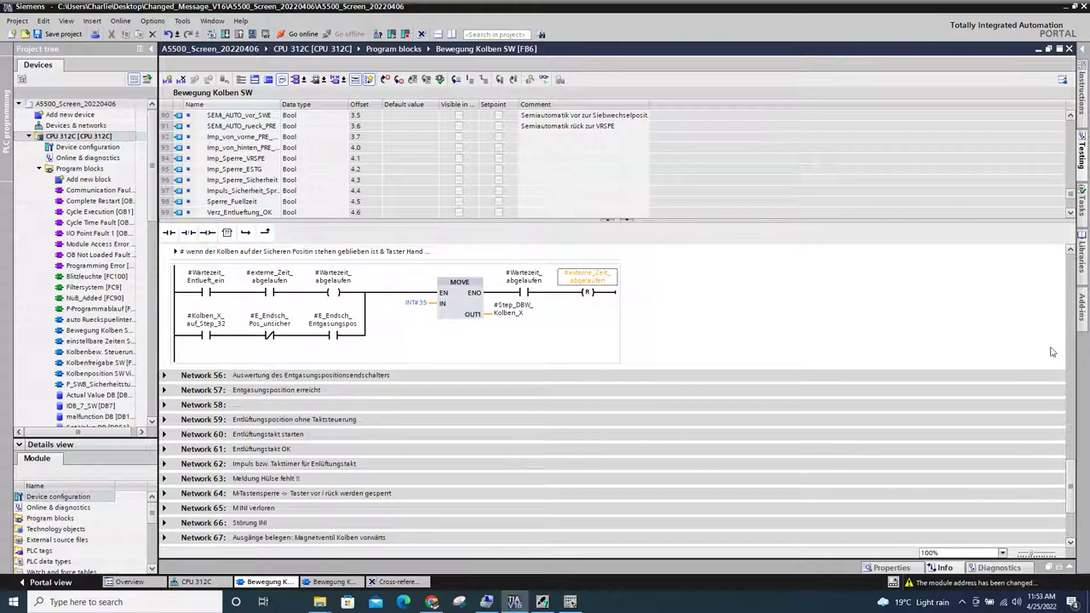
pyautogui.moveTo(1071, 477)
pyautogui.mouseDown()
pyautogui.moveTo(1071, 251)
pyautogui.moveTo(1072, 479)
pyautogui.mouseUp()
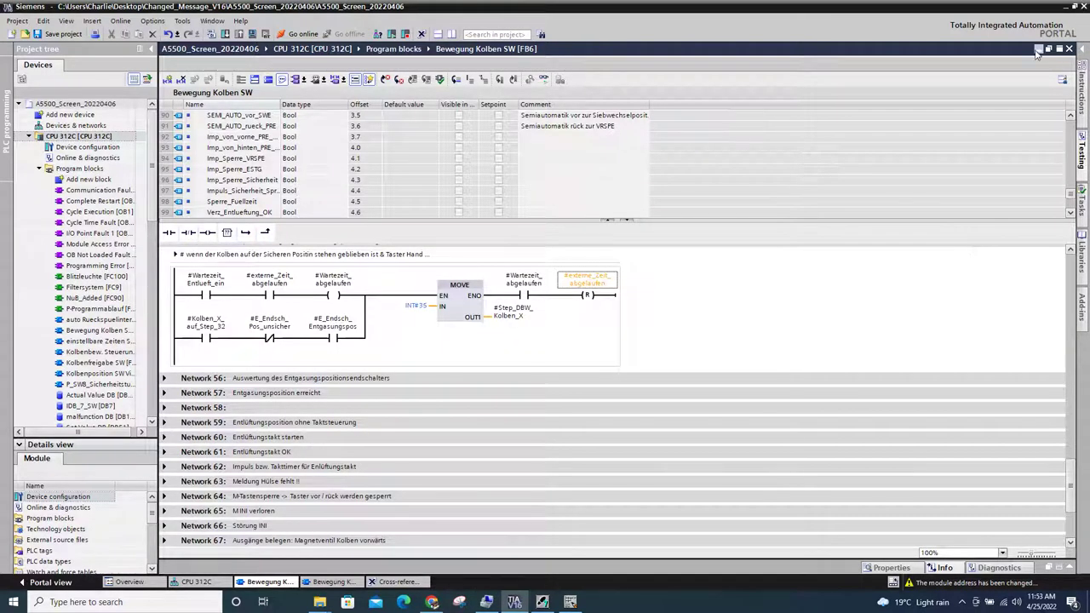
pyautogui.press('F11')
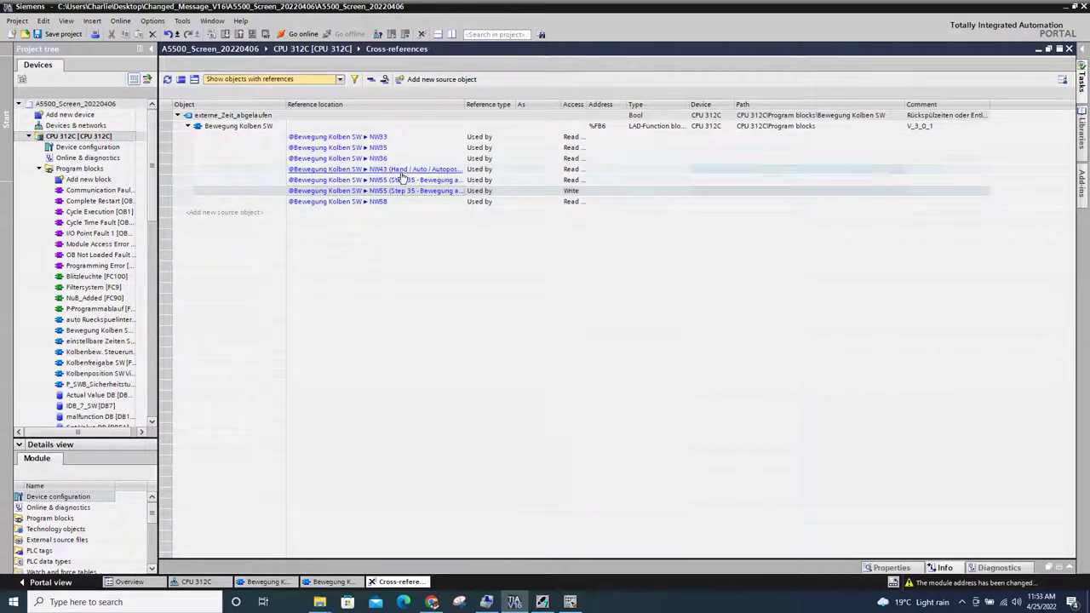
pyautogui.click(320, 584)
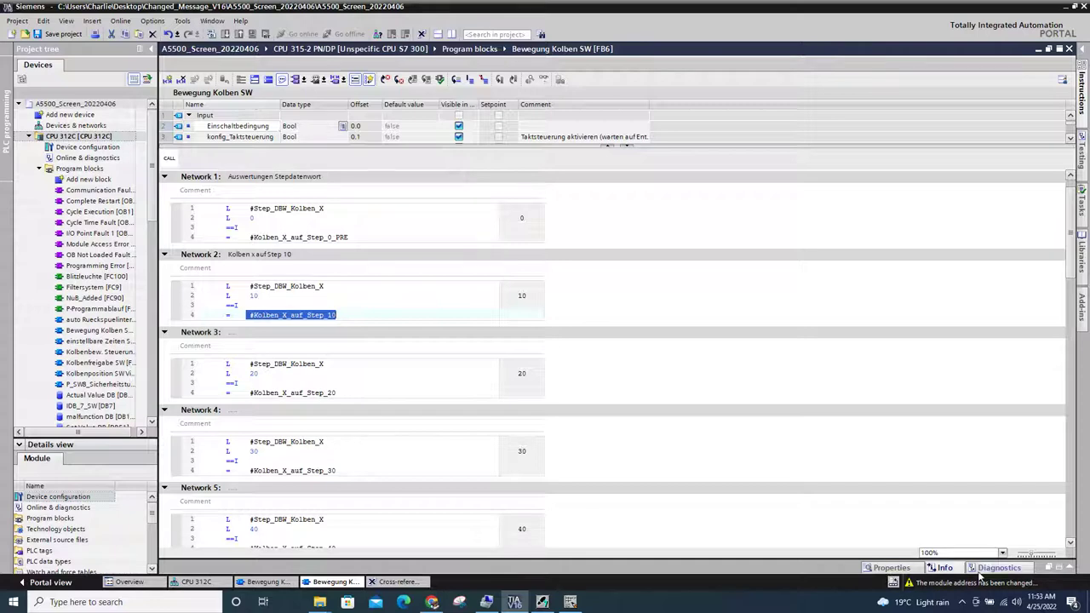
# Show the Compile messages and collapse the Filtersystem (FC9) warnings.
pyautogui.click(944, 568)
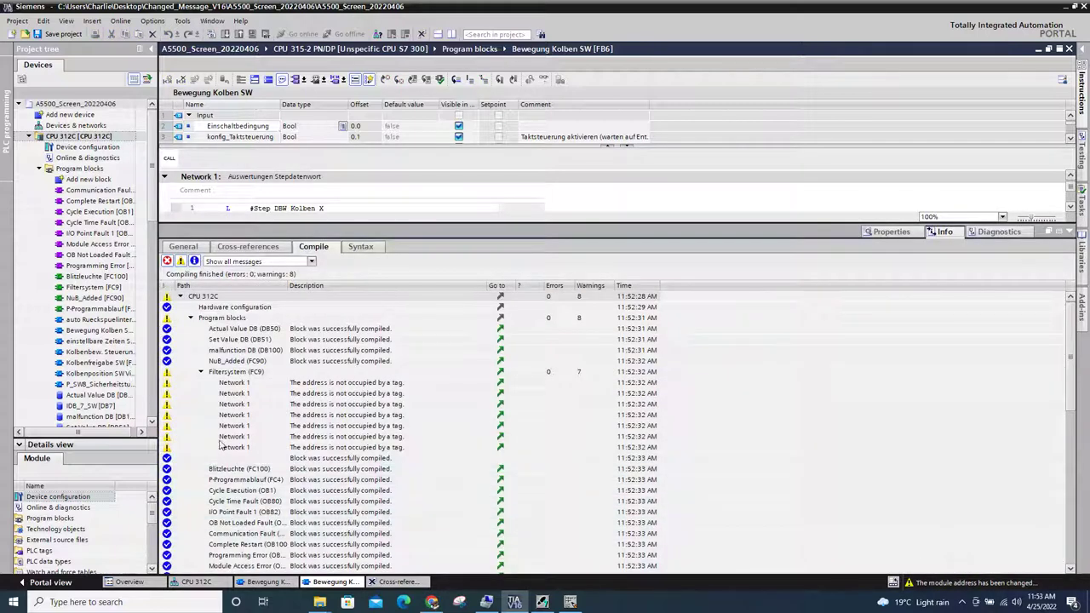
pyautogui.click(258, 390)
pyautogui.click(266, 424)
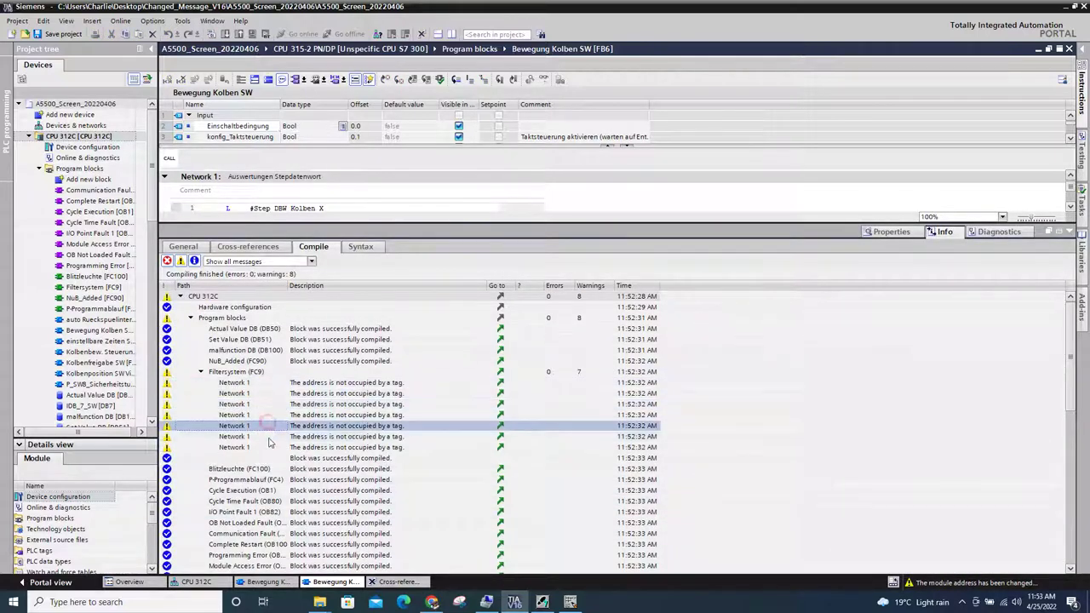
pyautogui.click(264, 446)
pyautogui.click(205, 383)
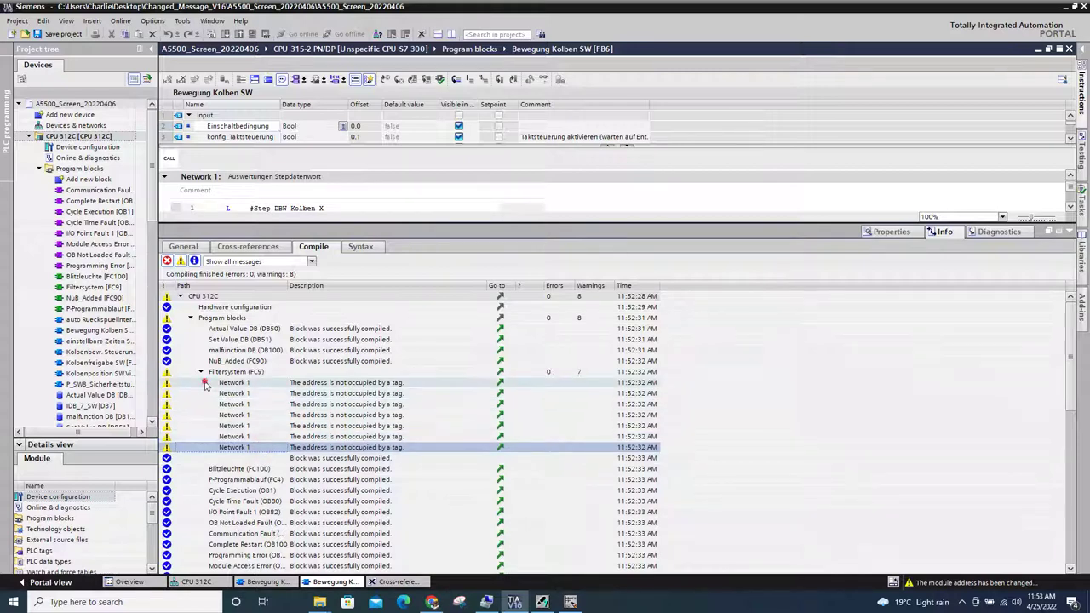
pyautogui.click(201, 372)
# Scroll the compile log to the Network 55 warning and resize the project tree.
pyautogui.scroll(-4, 192, 423)
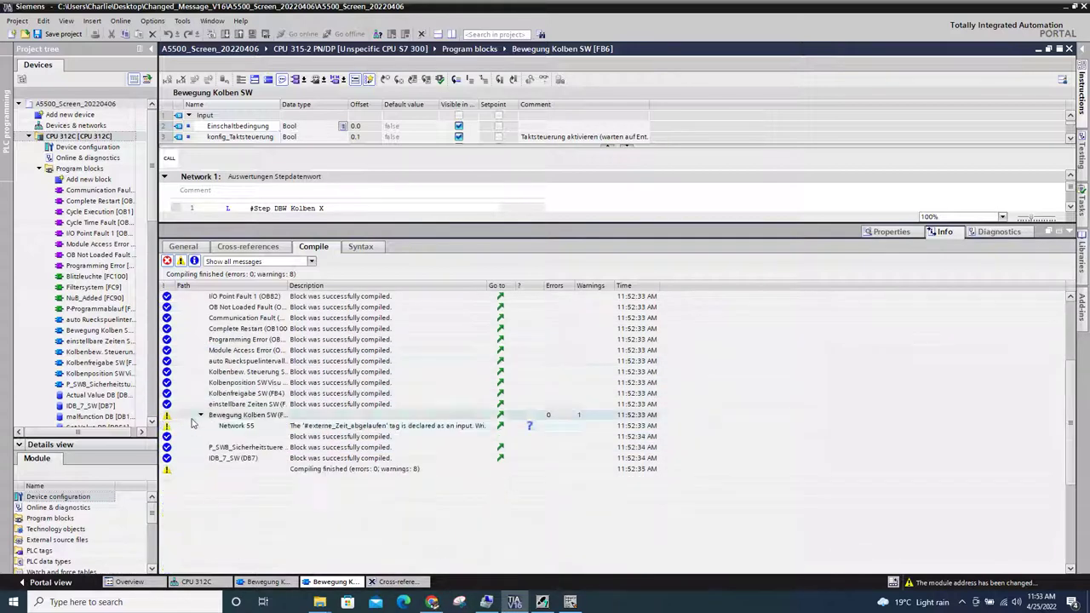
pyautogui.scroll(-3, 326, 418)
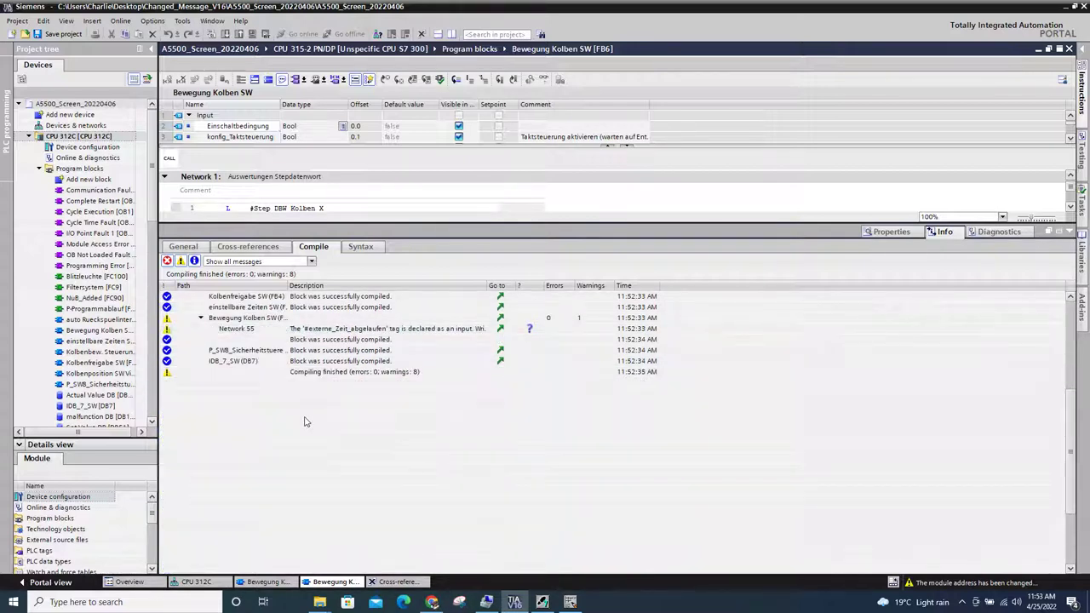
pyautogui.scroll(1, 306, 422)
pyautogui.scroll(-8, 147, 195)
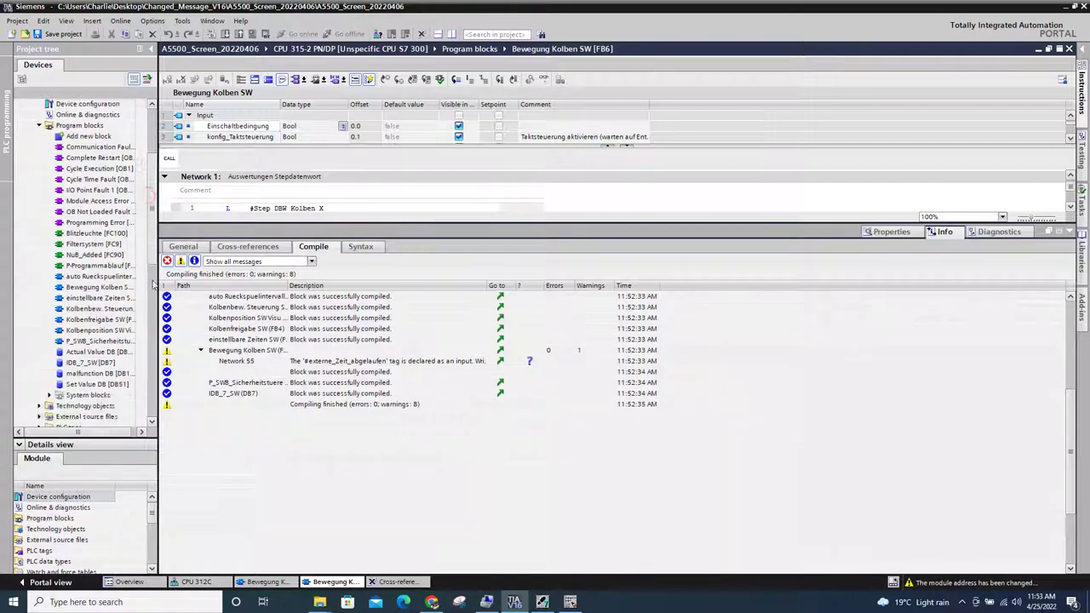
pyautogui.scroll(8, 147, 196)
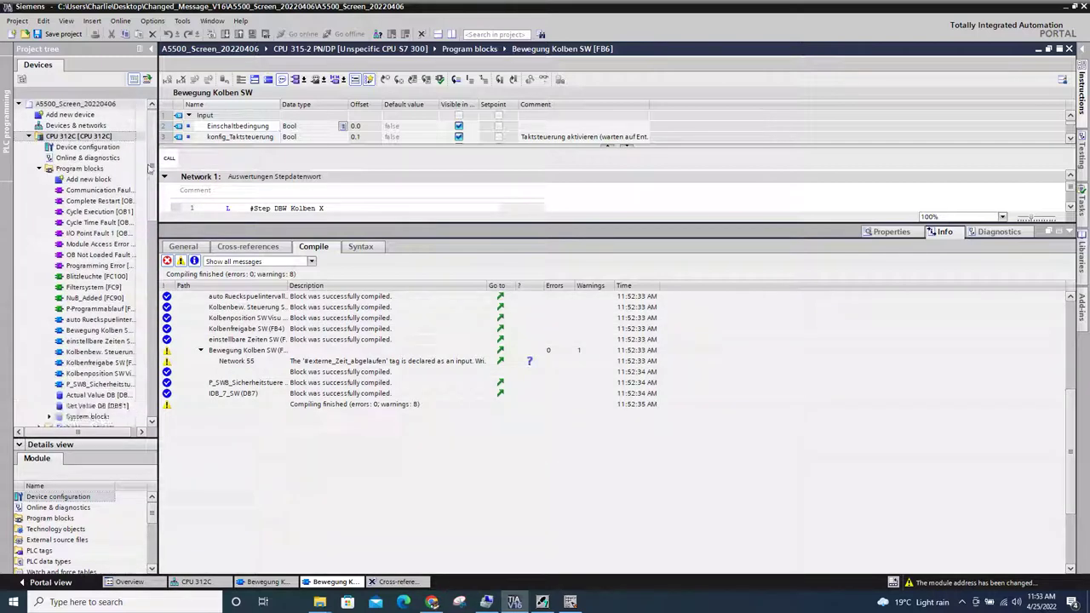
pyautogui.click(158, 209)
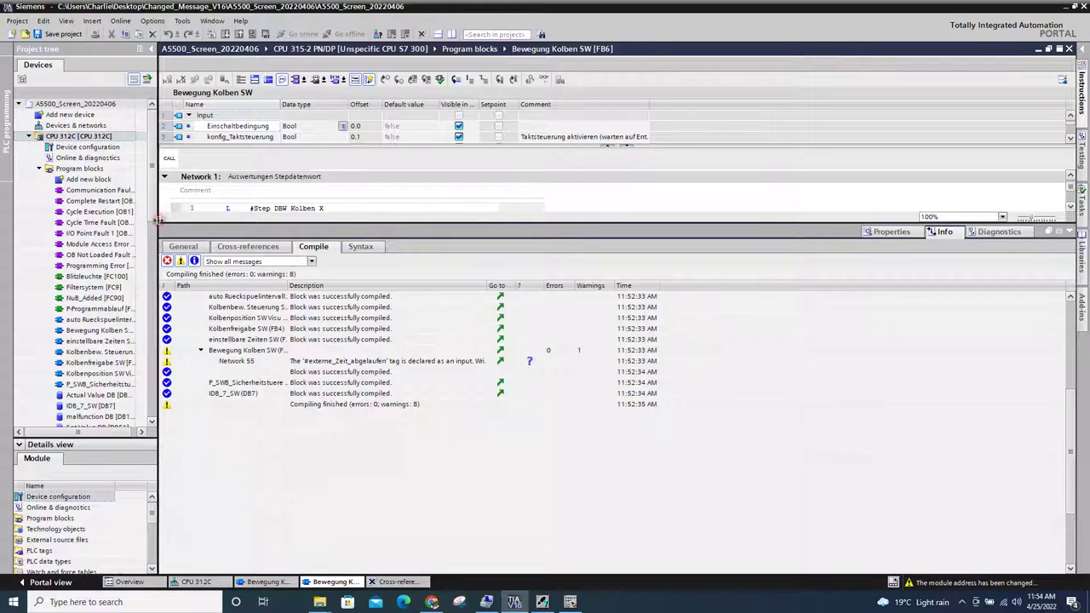
pyautogui.moveTo(157, 220); pyautogui.dragTo(275, 223)
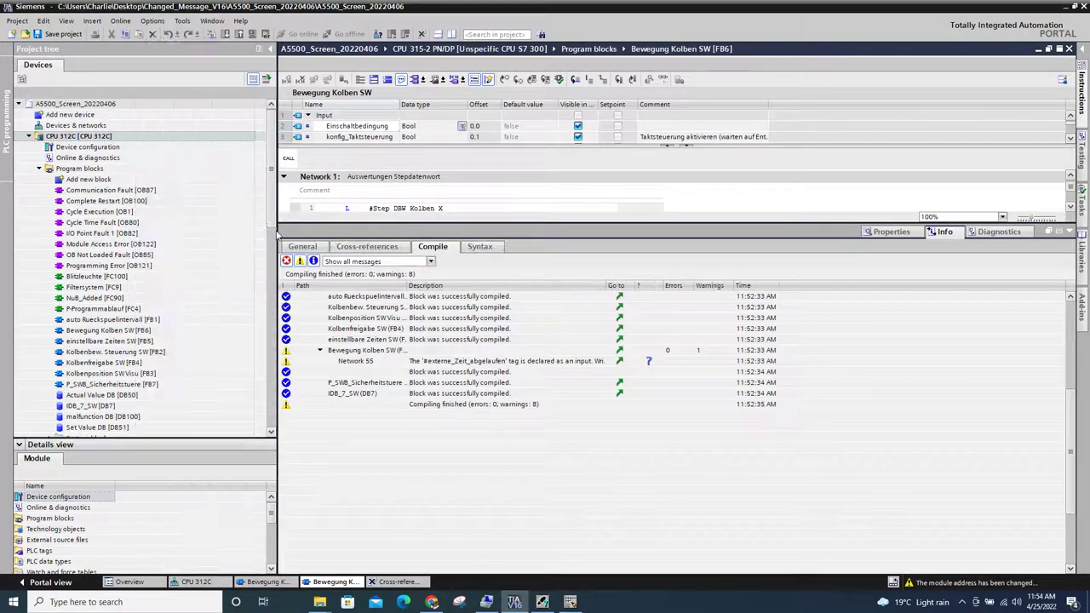
pyautogui.scroll(-10, 255, 239)
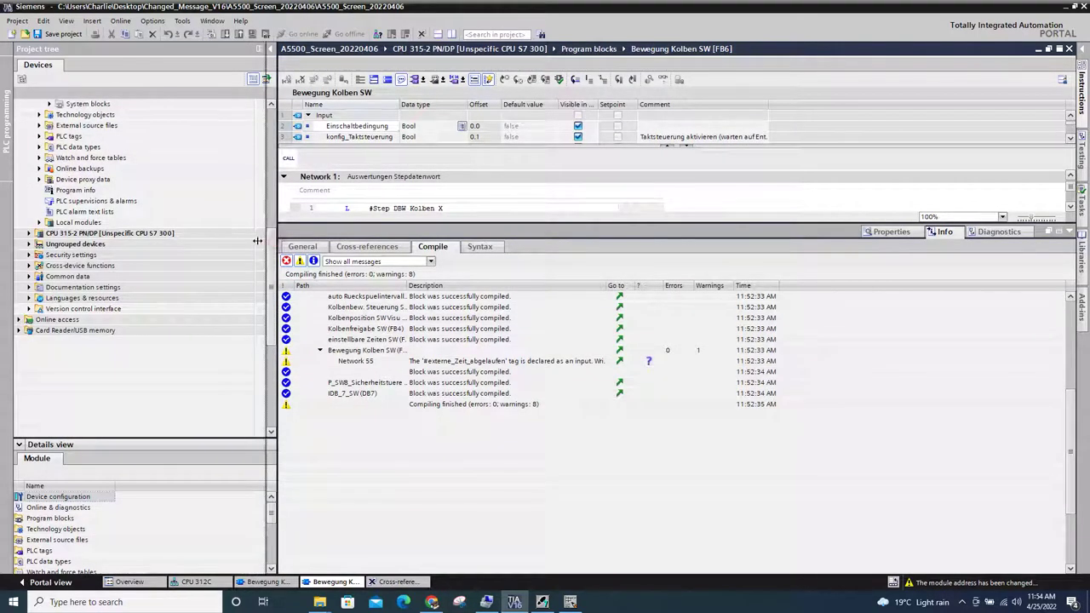
pyautogui.moveTo(257, 241); pyautogui.dragTo(229, 213)
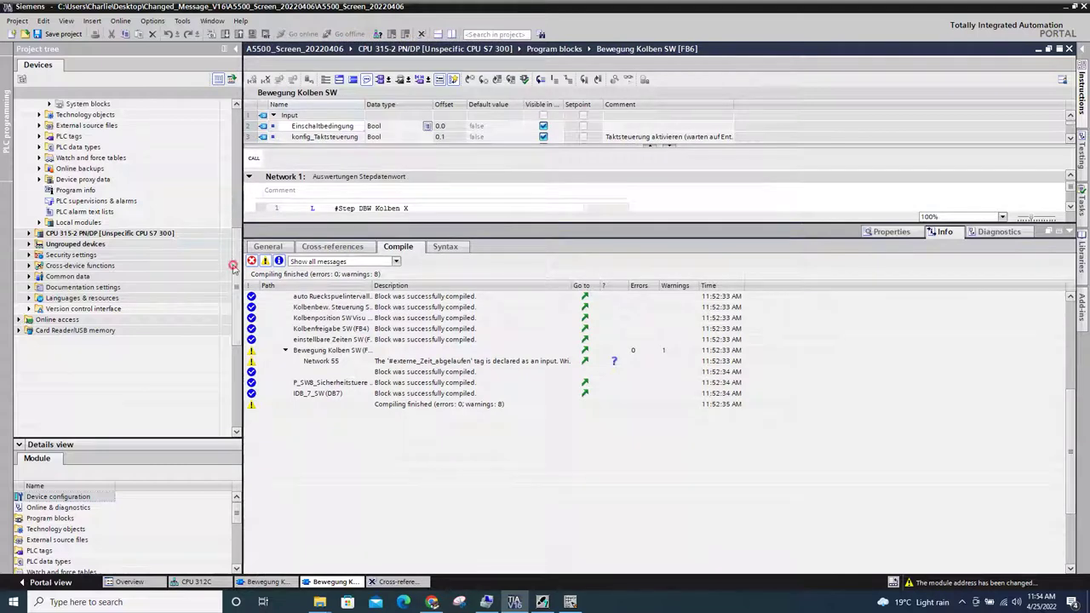
pyautogui.moveTo(235, 259); pyautogui.dragTo(237, 341)
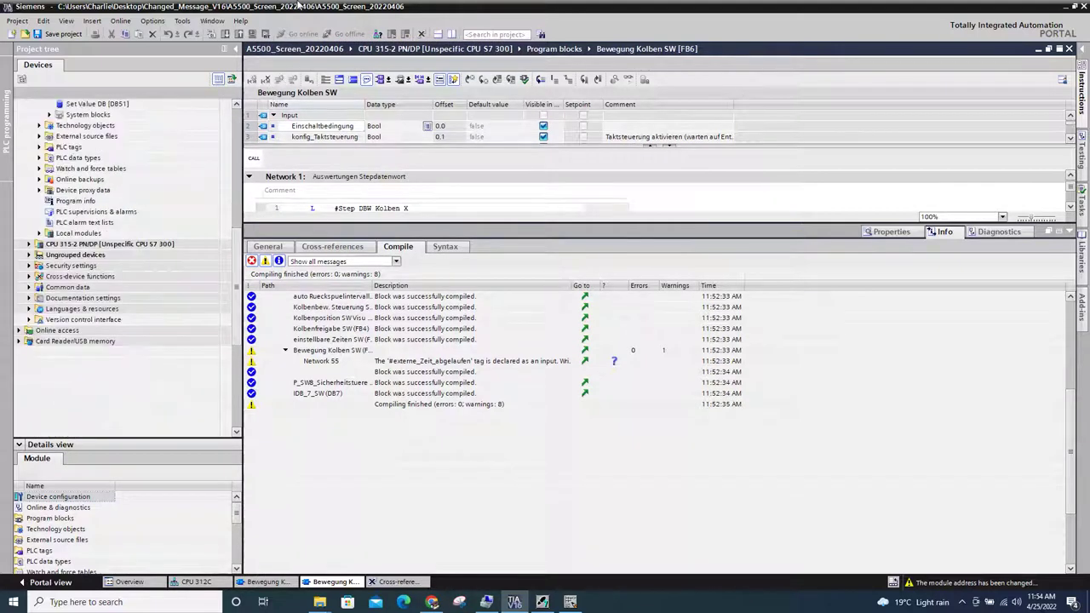